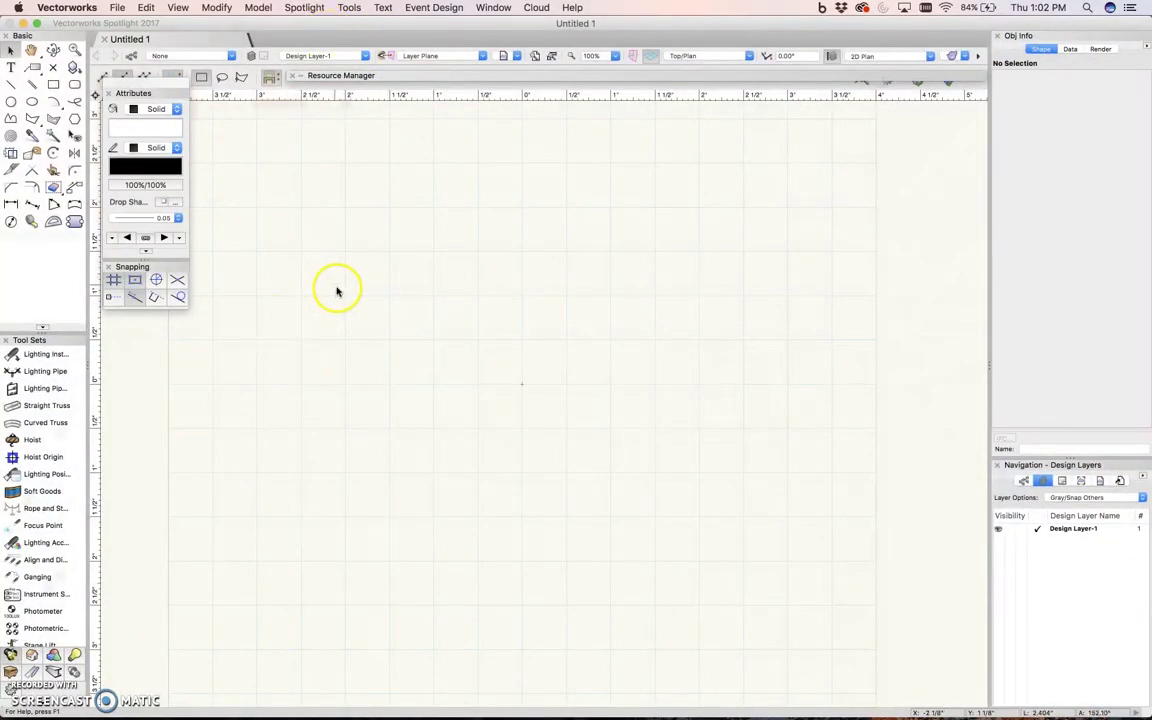
Switch the workspace from Spotlight to FAV Spotlight.
{"action": "scroll", "coordinate": [337, 291], "scroll_direction": "down", "scroll_amount": 1}
{"action": "scroll", "coordinate": [337, 291], "scroll_direction": "down", "scroll_amount": 1}
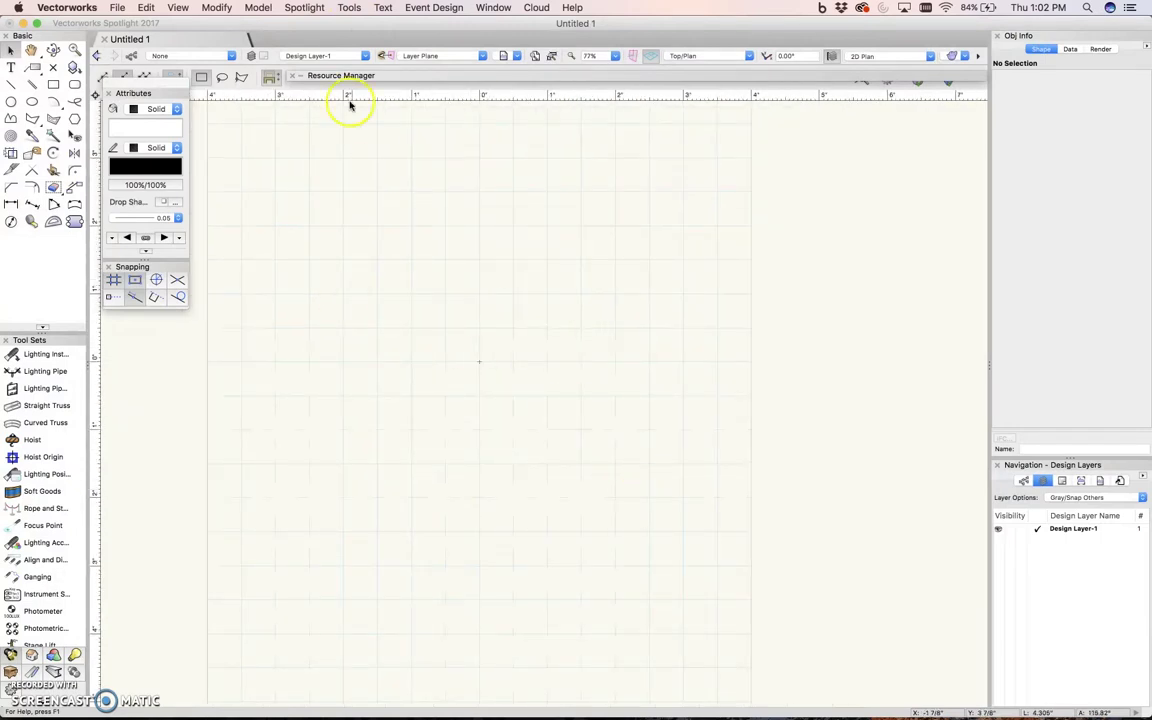
{"action": "left_click", "coordinate": [312, 9]}
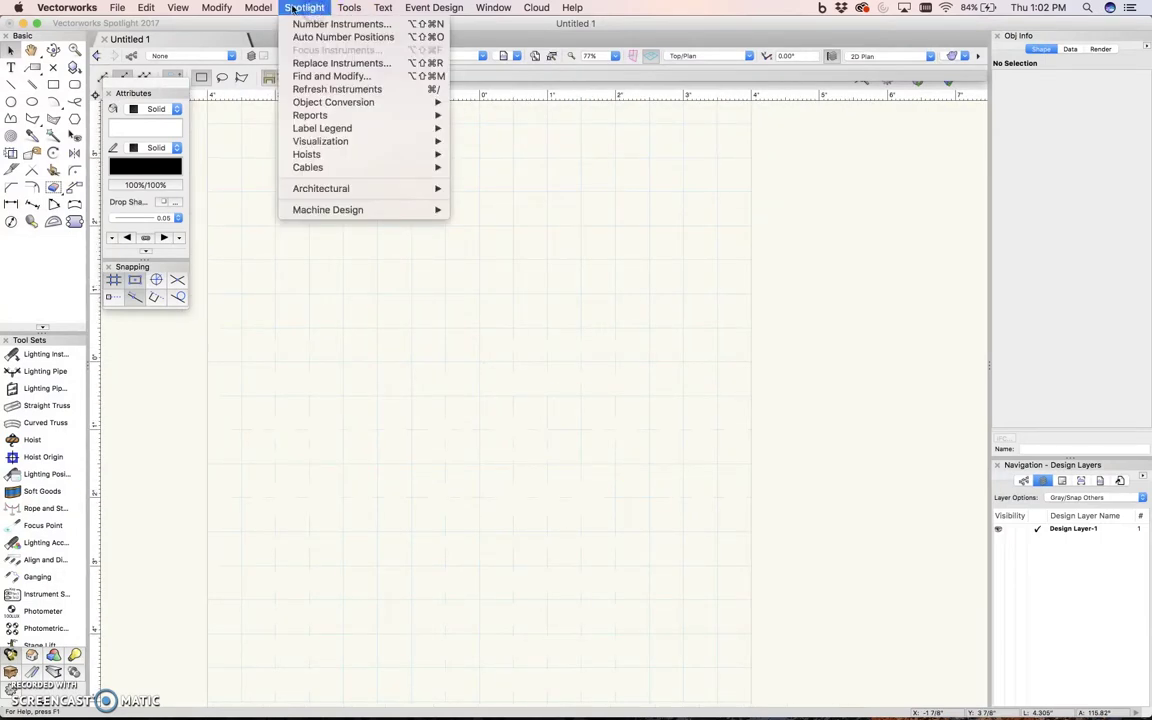
{"action": "mouse_move", "coordinate": [430, 10]}
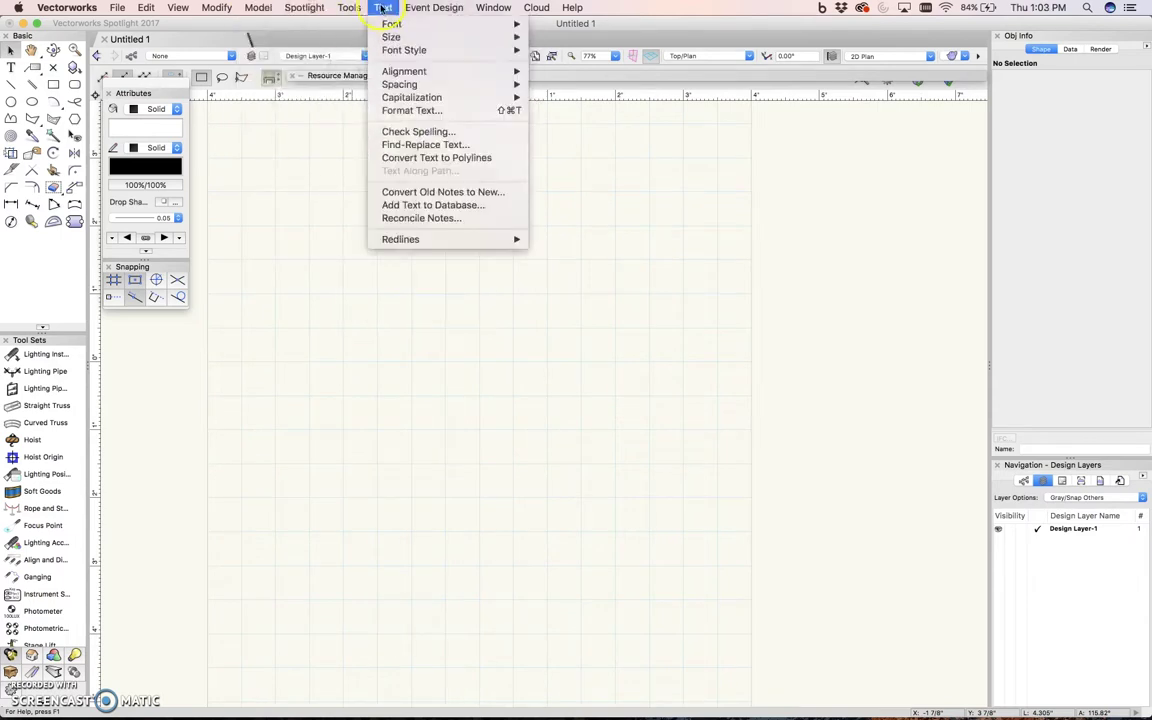
{"action": "mouse_move", "coordinate": [304, 8]}
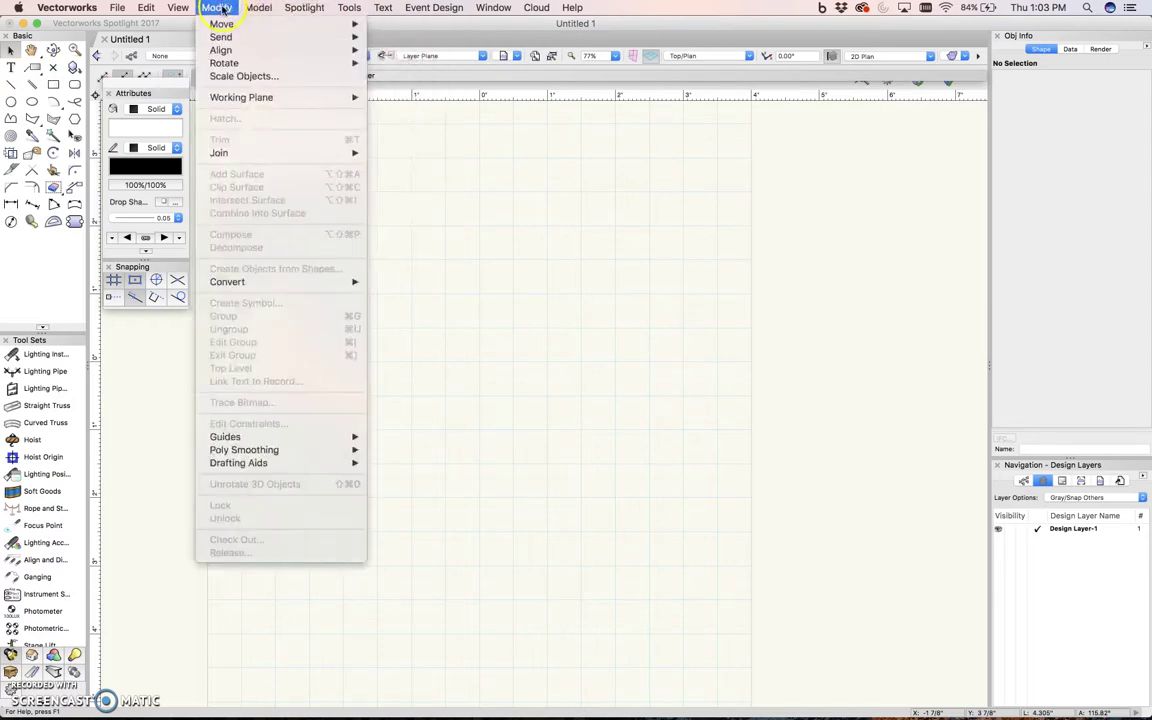
{"action": "mouse_move", "coordinate": [349, 8]}
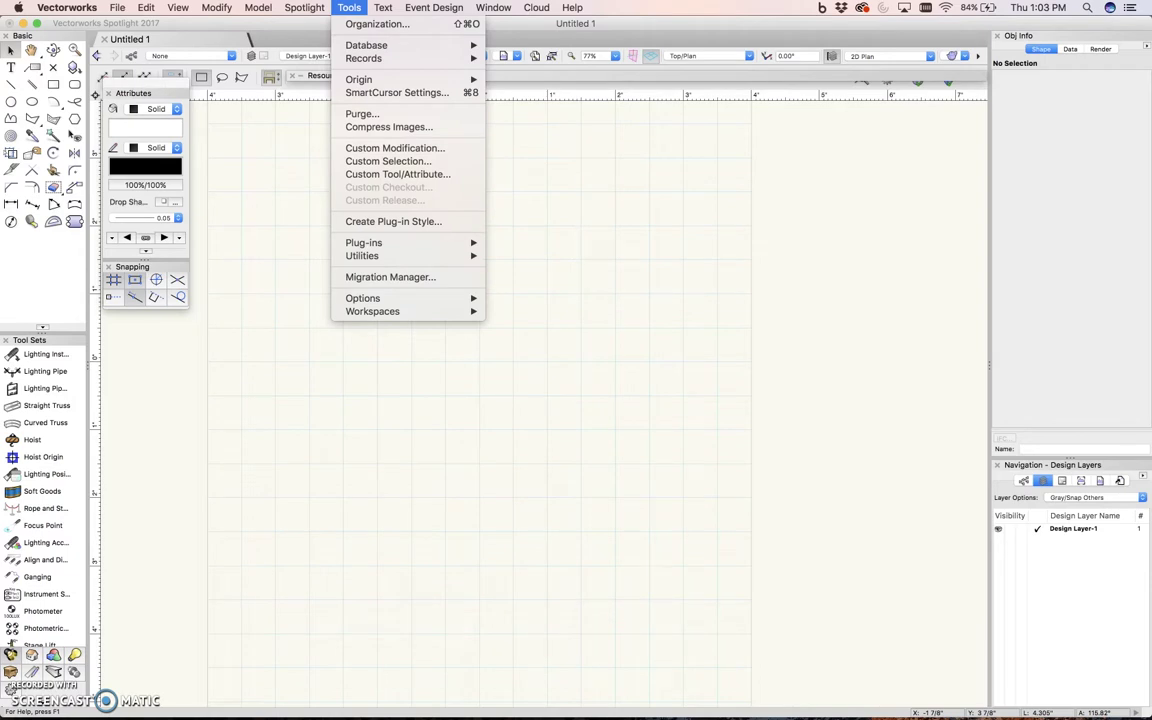
{"action": "mouse_move", "coordinate": [411, 311]}
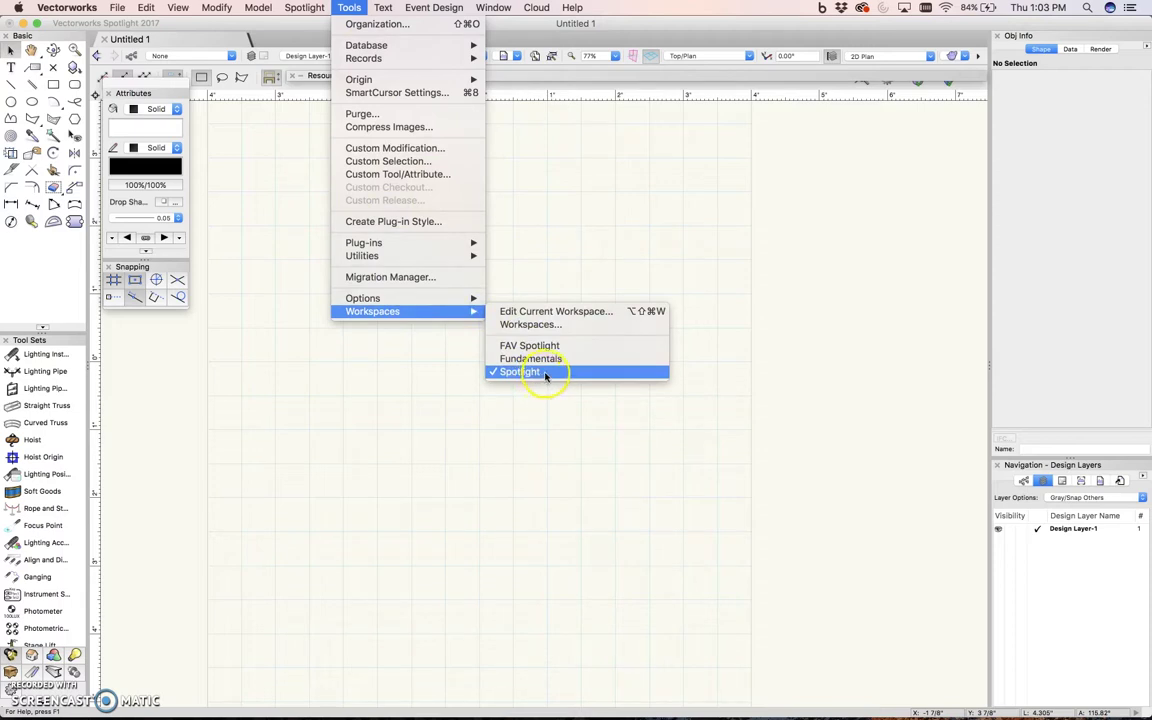
{"action": "left_click", "coordinate": [556, 345]}
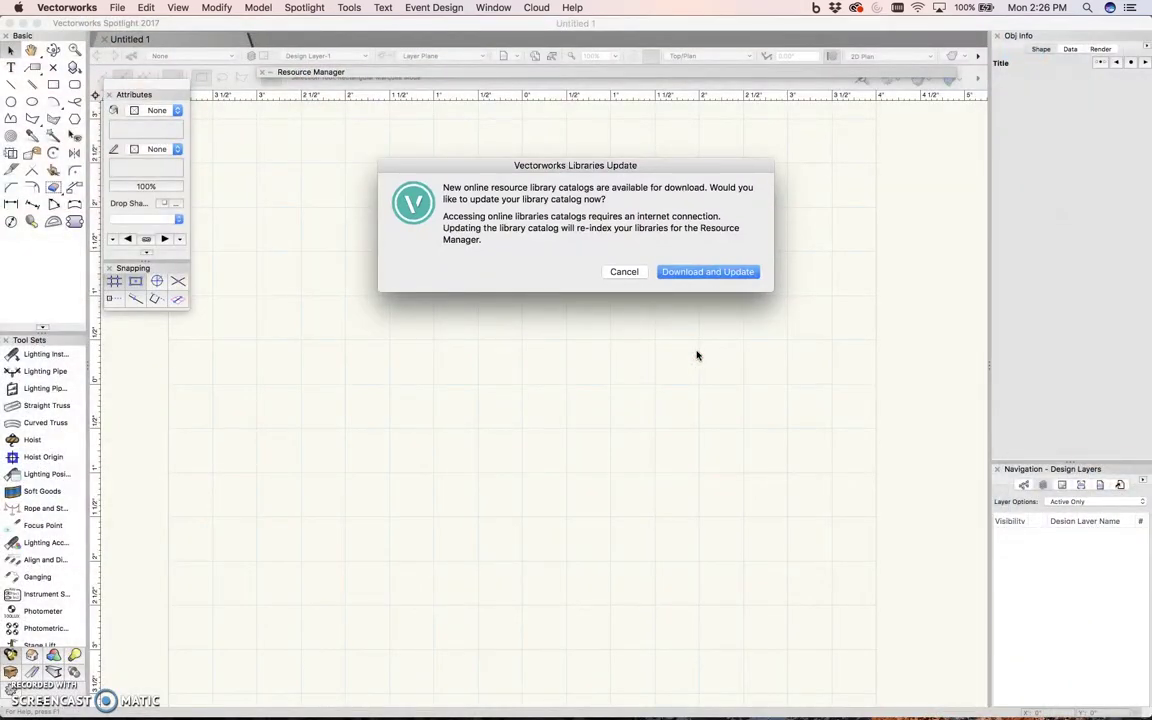
Download and update the online resource library catalogs, and expand the program window to full screen.
{"action": "left_click", "coordinate": [698, 276]}
{"action": "left_click", "coordinate": [665, 277]}
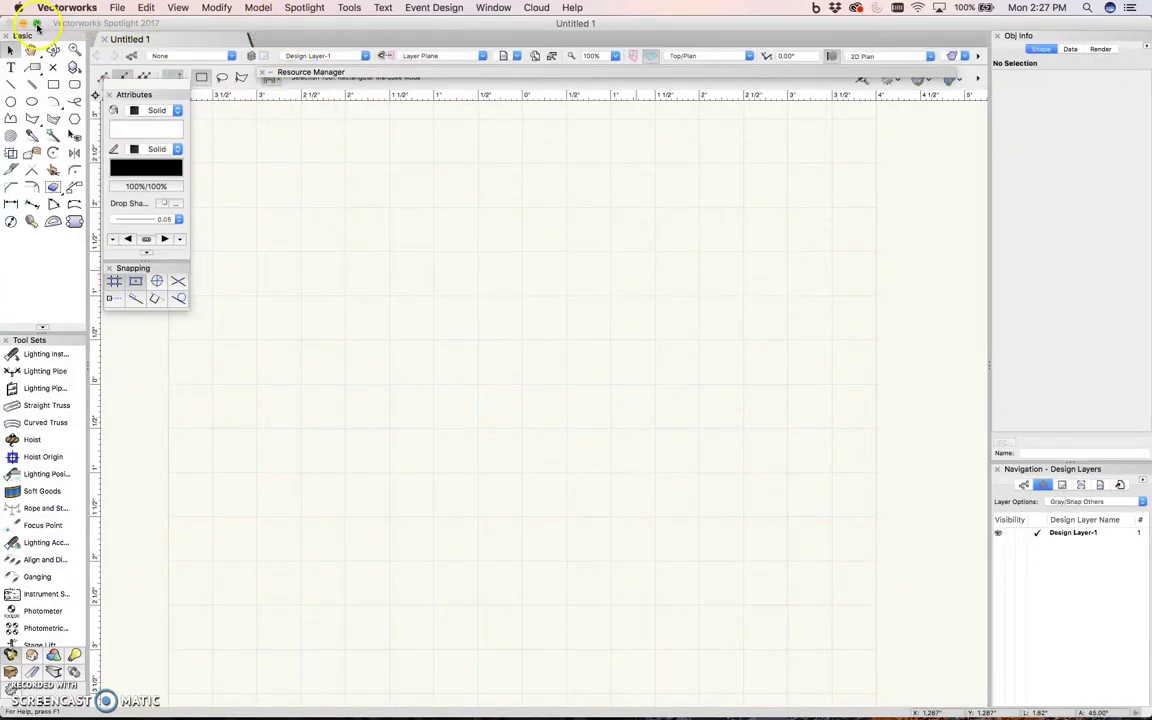
{"action": "left_click", "coordinate": [36, 23]}
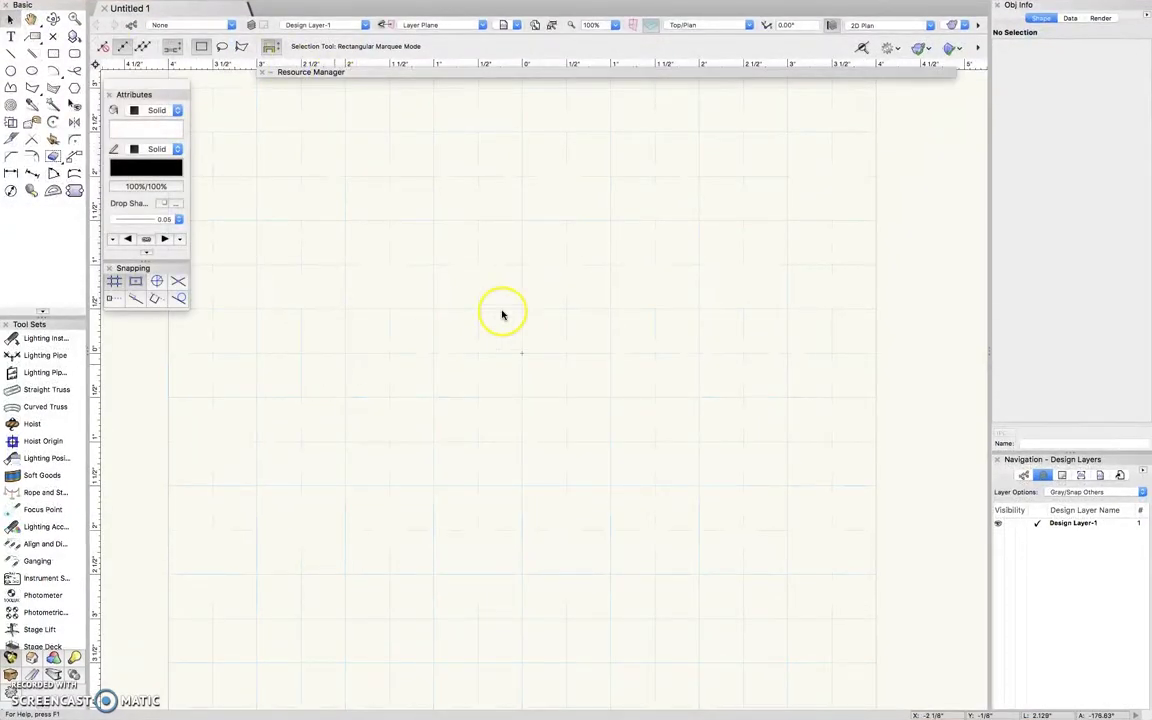
Check the sheet layers and design layers of the blank document Untitled 1.
{"action": "scroll", "coordinate": [557, 319], "scroll_direction": "down", "scroll_amount": 5}
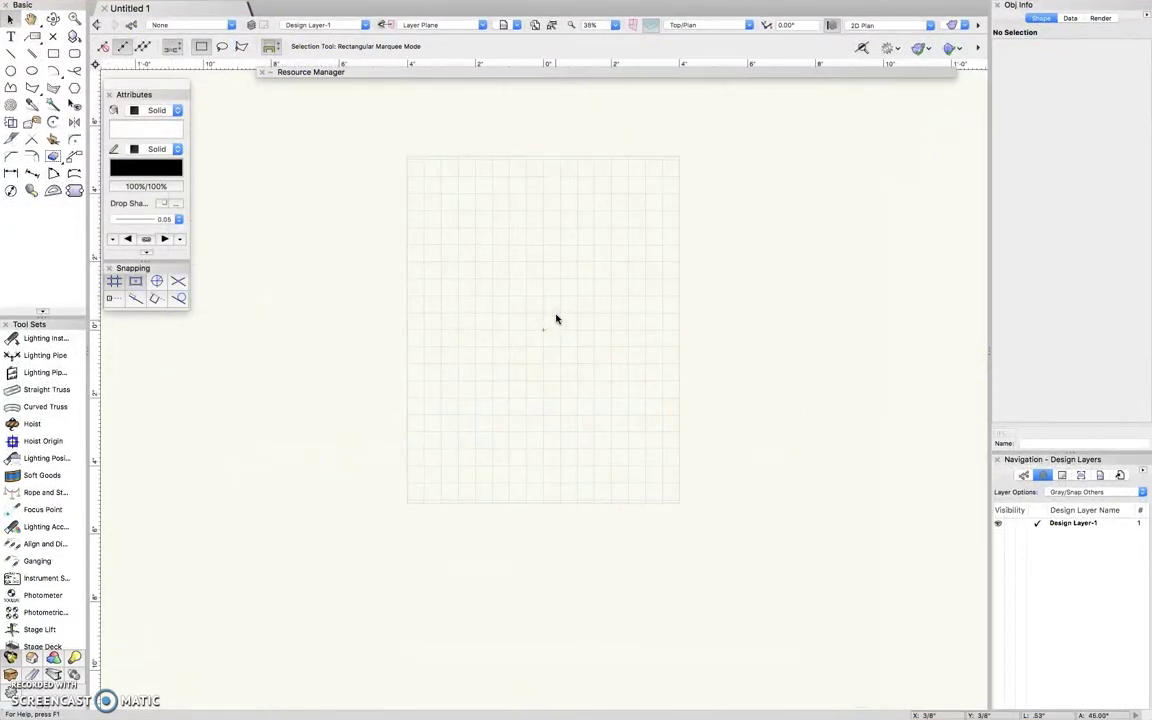
{"action": "left_click", "coordinate": [1062, 476]}
{"action": "left_click", "coordinate": [1042, 476]}
Create a new document from the !FAV-Exhibit.sta document template.
{"action": "mouse_move", "coordinate": [160, 3]}
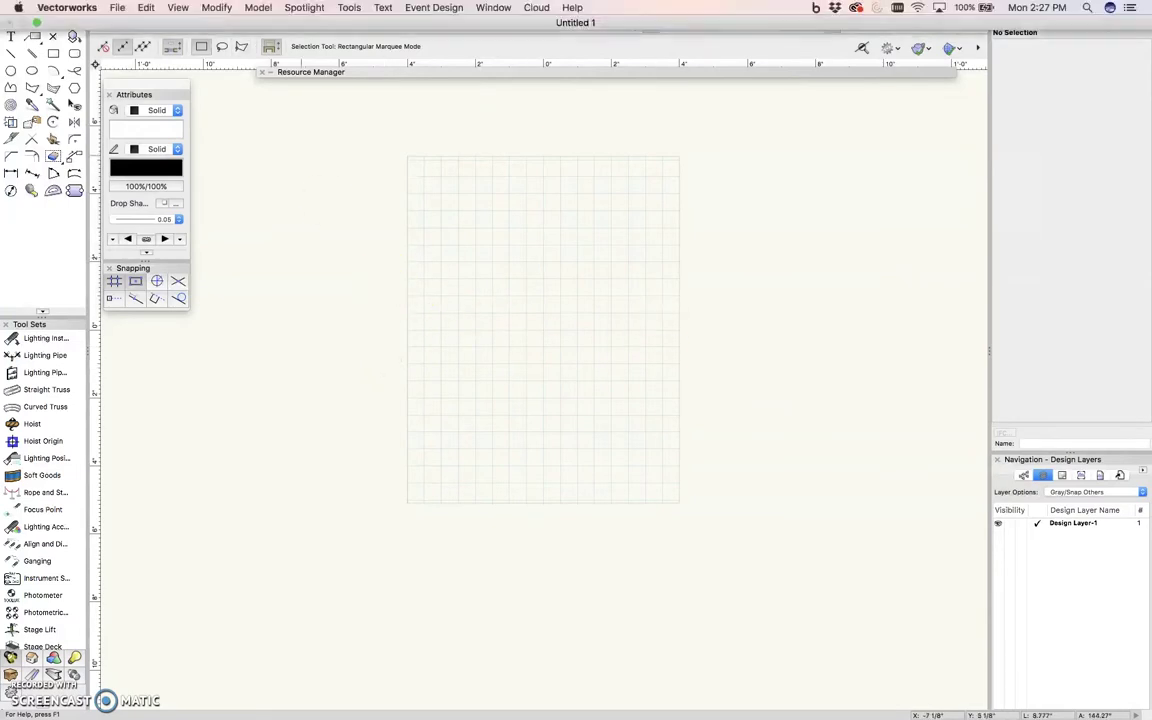
{"action": "left_click", "coordinate": [119, 9]}
{"action": "left_click", "coordinate": [167, 25]}
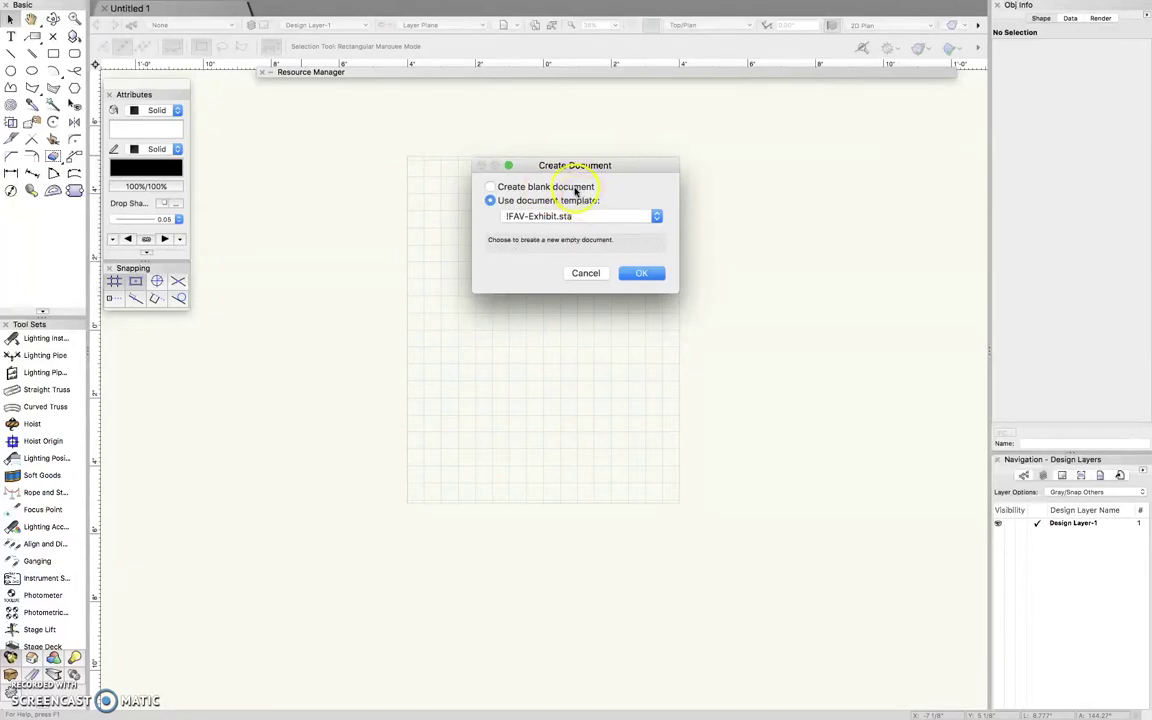
{"action": "left_click", "coordinate": [612, 217]}
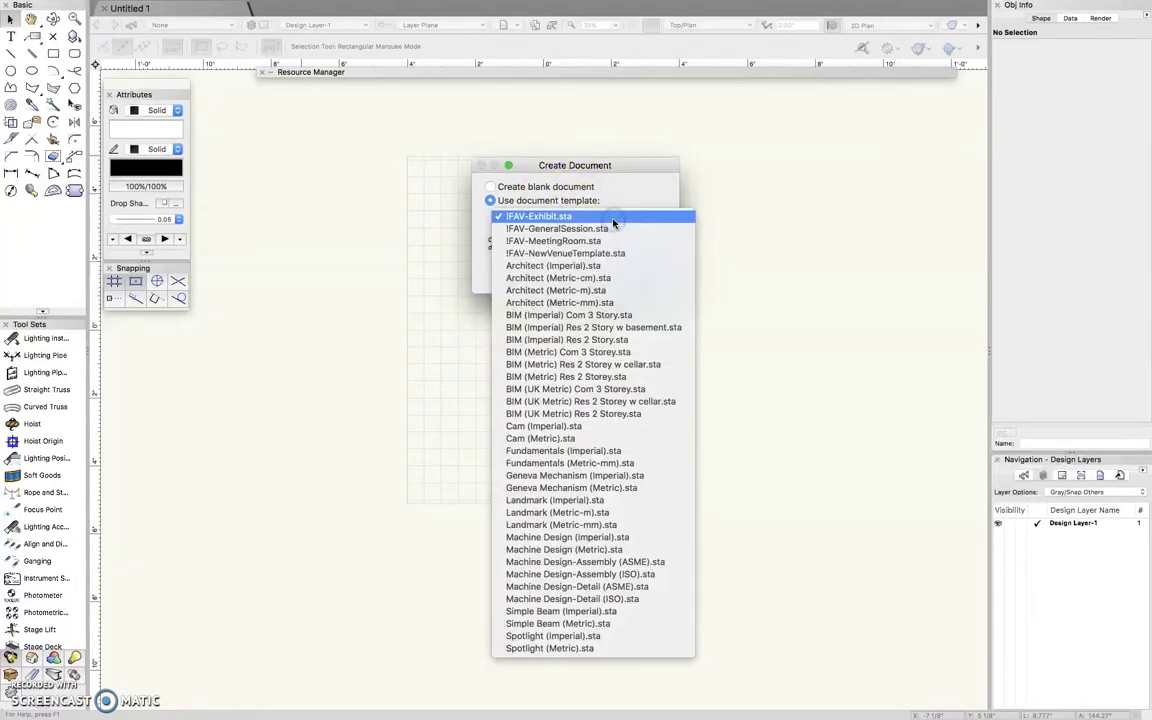
{"action": "left_click", "coordinate": [606, 217]}
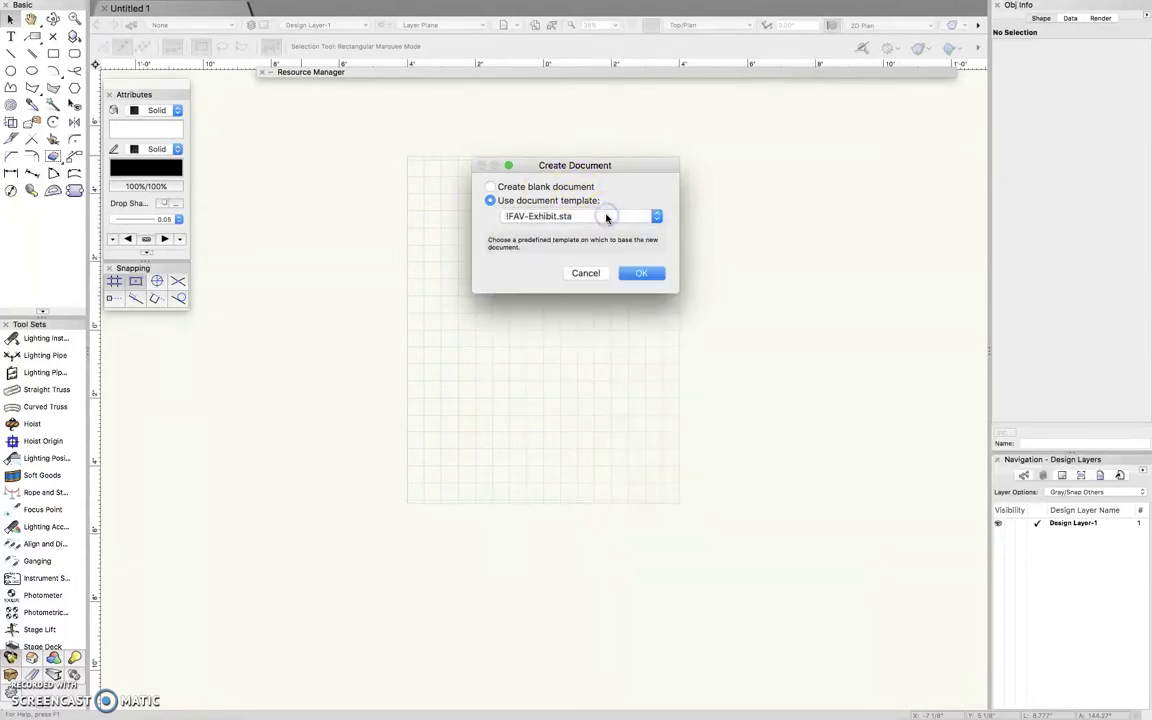
{"action": "left_click", "coordinate": [645, 275]}
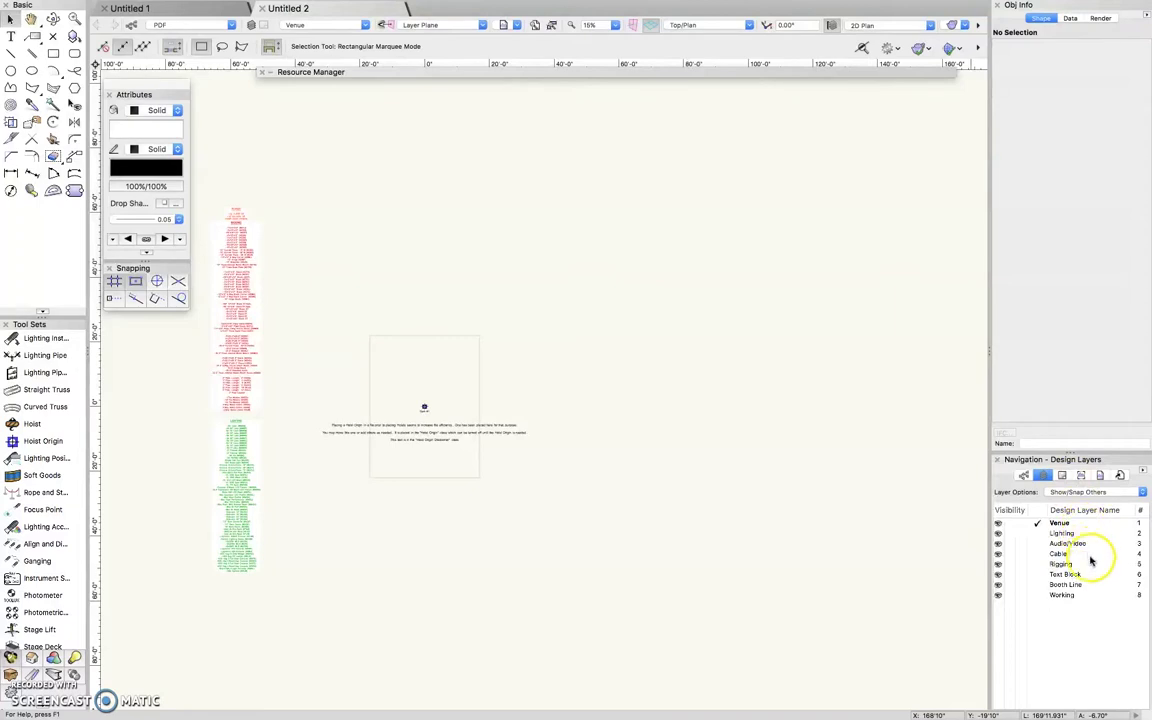
Compare the template's design layer list with its sheet layer list, and examine the hoist origin note in the drawing.
{"action": "left_click", "coordinate": [1061, 476]}
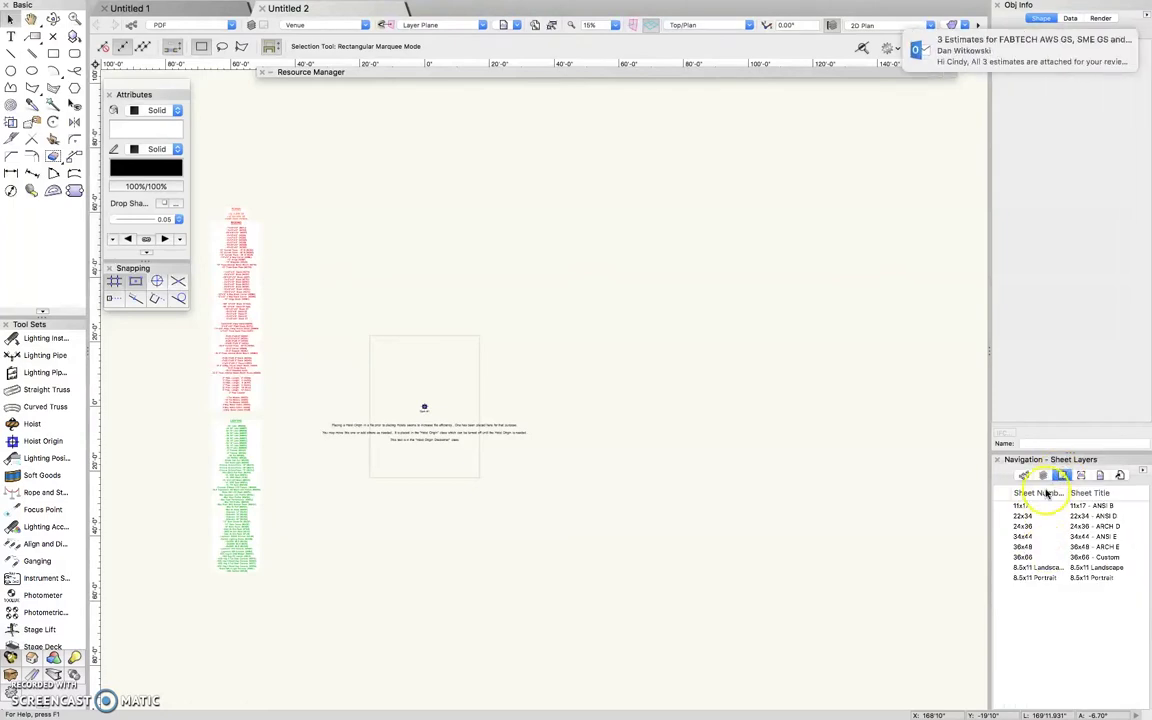
{"action": "left_click", "coordinate": [1044, 476]}
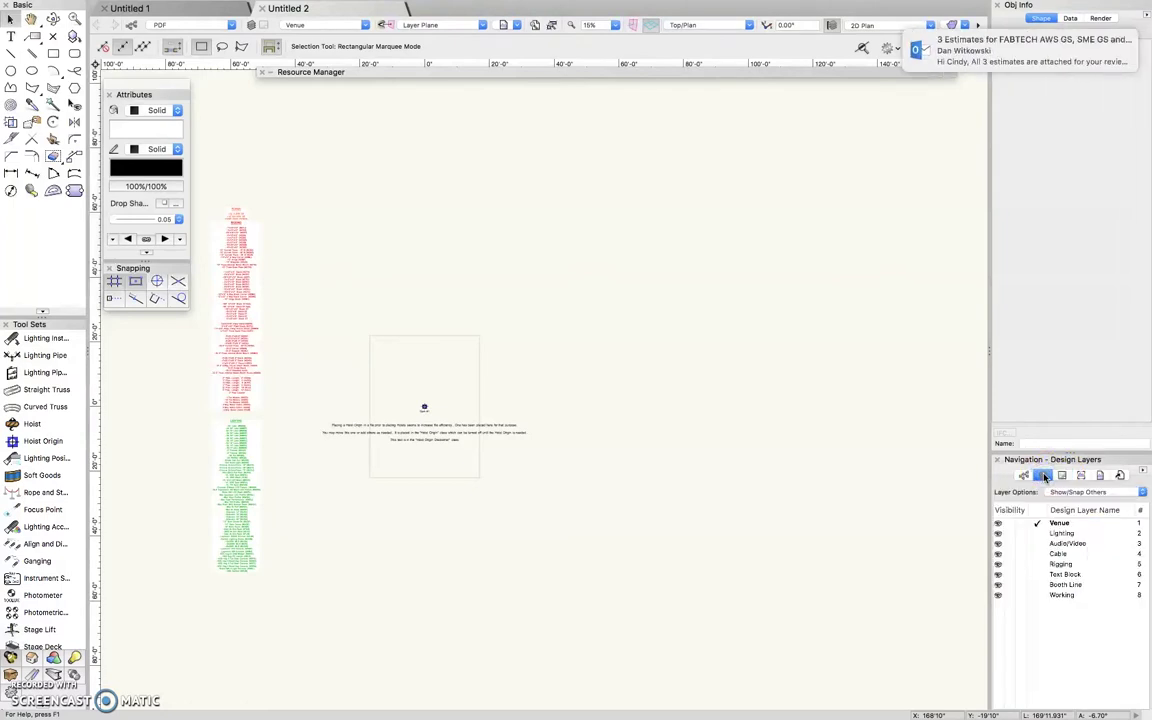
{"action": "left_click", "coordinate": [569, 457]}
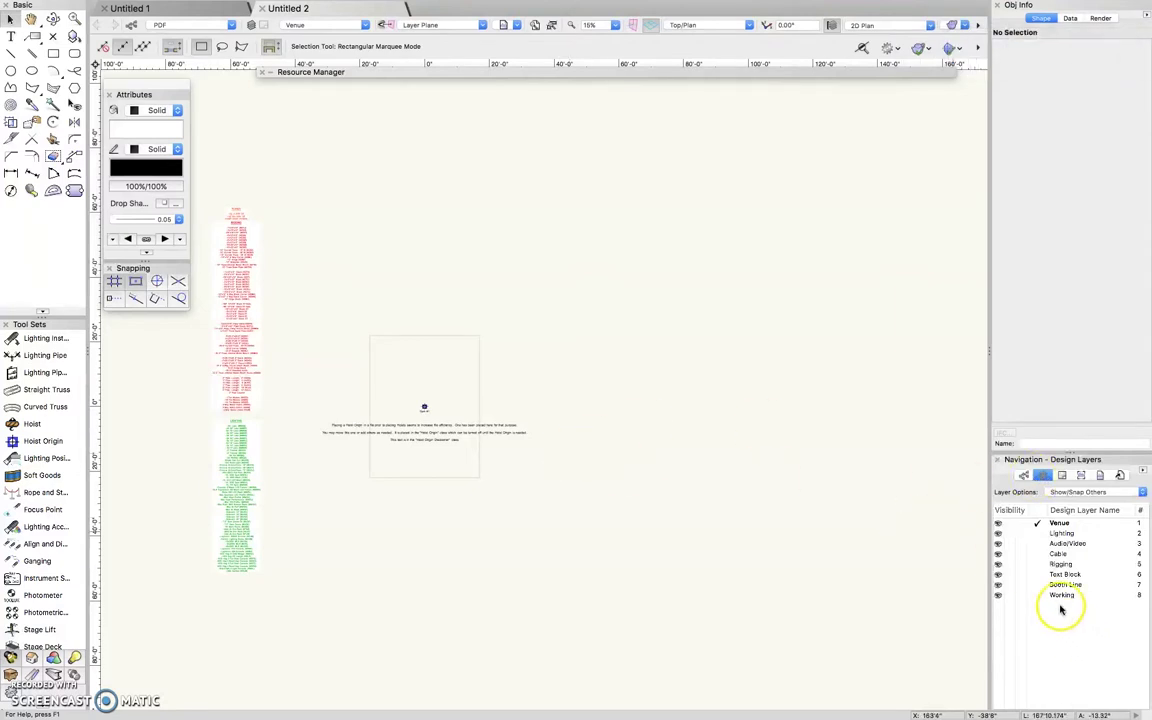
{"action": "left_click", "coordinate": [1063, 476]}
{"action": "left_click", "coordinate": [1043, 477]}
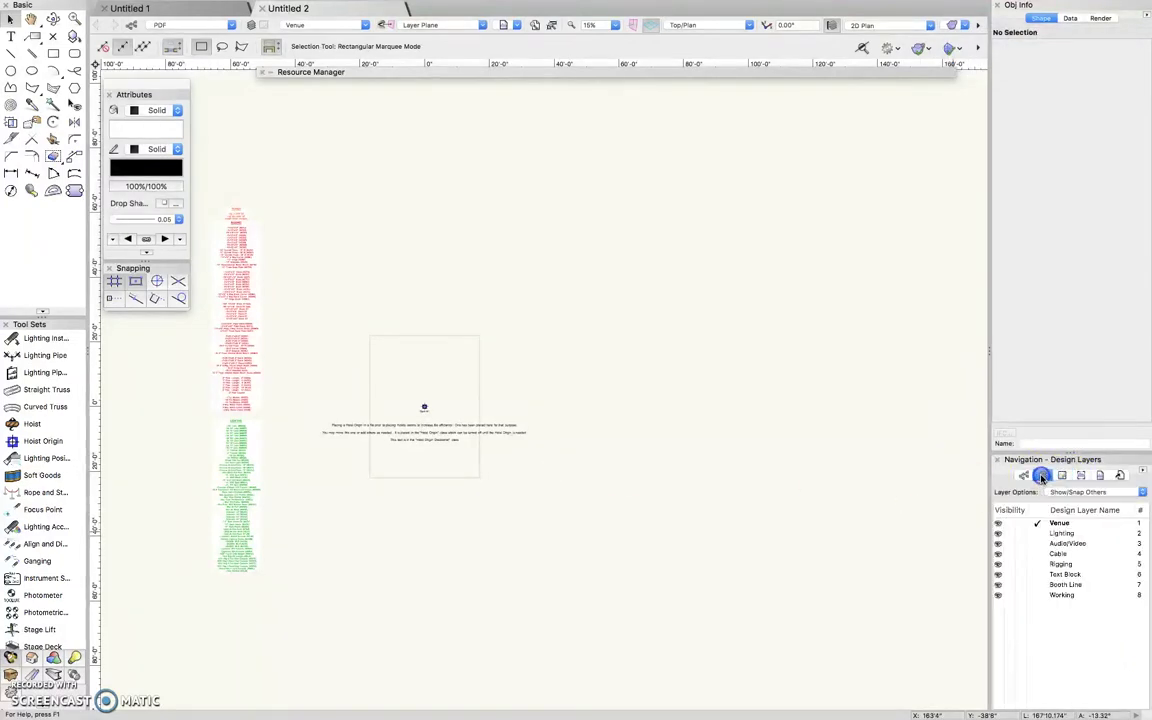
{"action": "left_click", "coordinate": [1061, 476]}
{"action": "left_click", "coordinate": [1047, 477]}
{"action": "left_click", "coordinate": [1062, 476]}
{"action": "left_click", "coordinate": [1047, 477]}
{"action": "left_click", "coordinate": [1063, 476]}
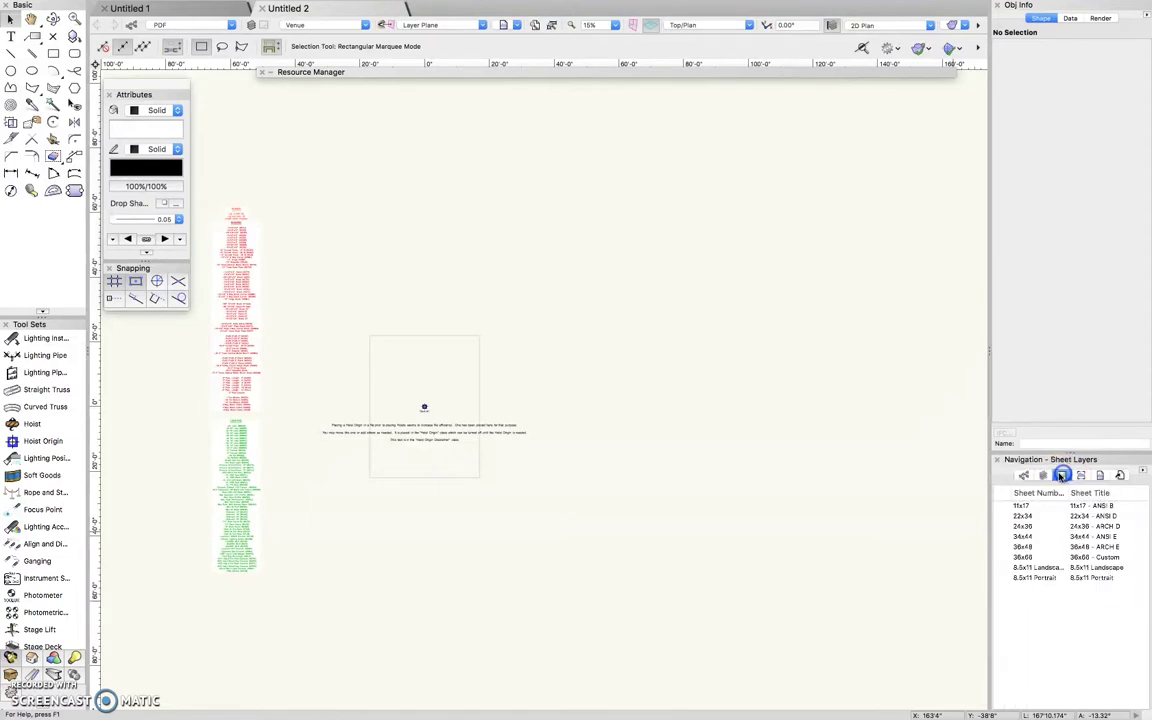
{"action": "left_click", "coordinate": [1047, 477]}
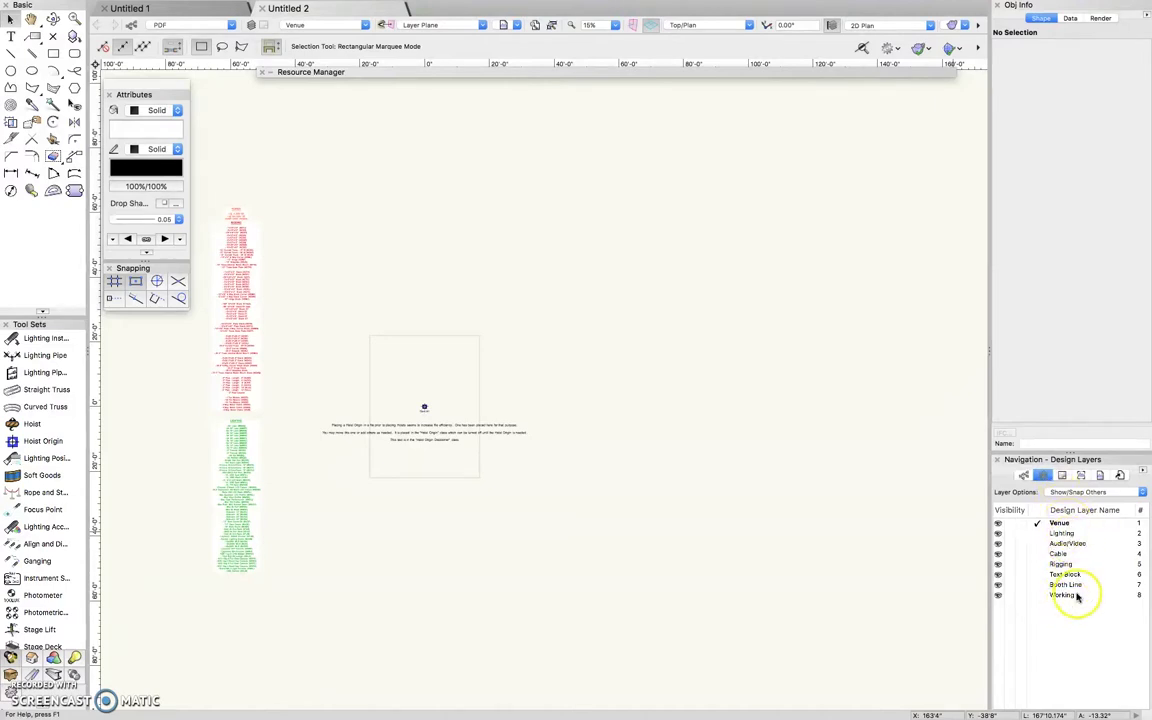
{"action": "left_click", "coordinate": [1030, 477]}
{"action": "left_click", "coordinate": [1041, 476]}
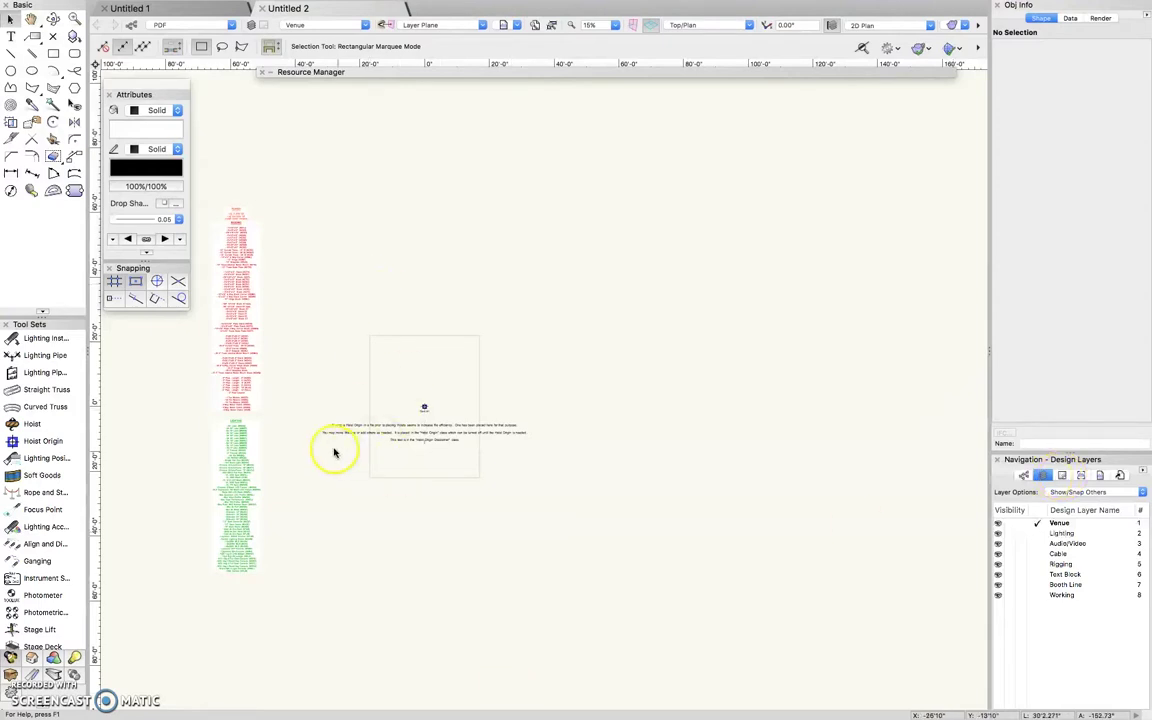
{"action": "scroll", "coordinate": [366, 410], "scroll_direction": "up", "scroll_amount": 3}
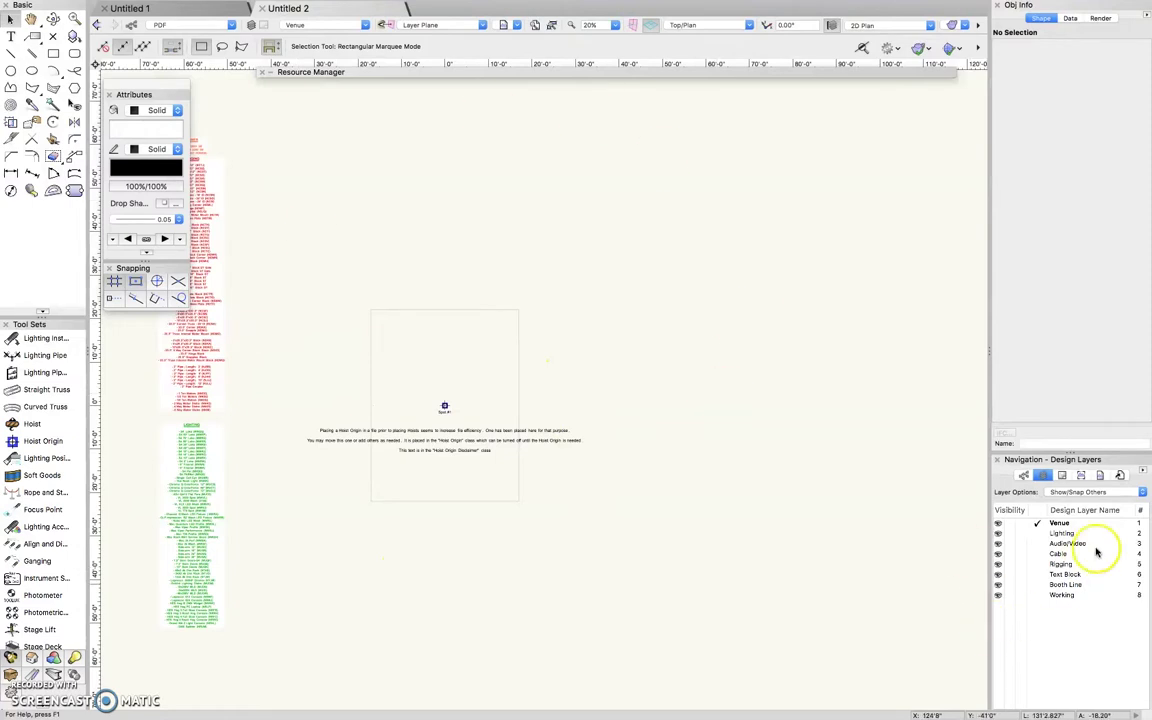
{"action": "left_click", "coordinate": [1062, 476]}
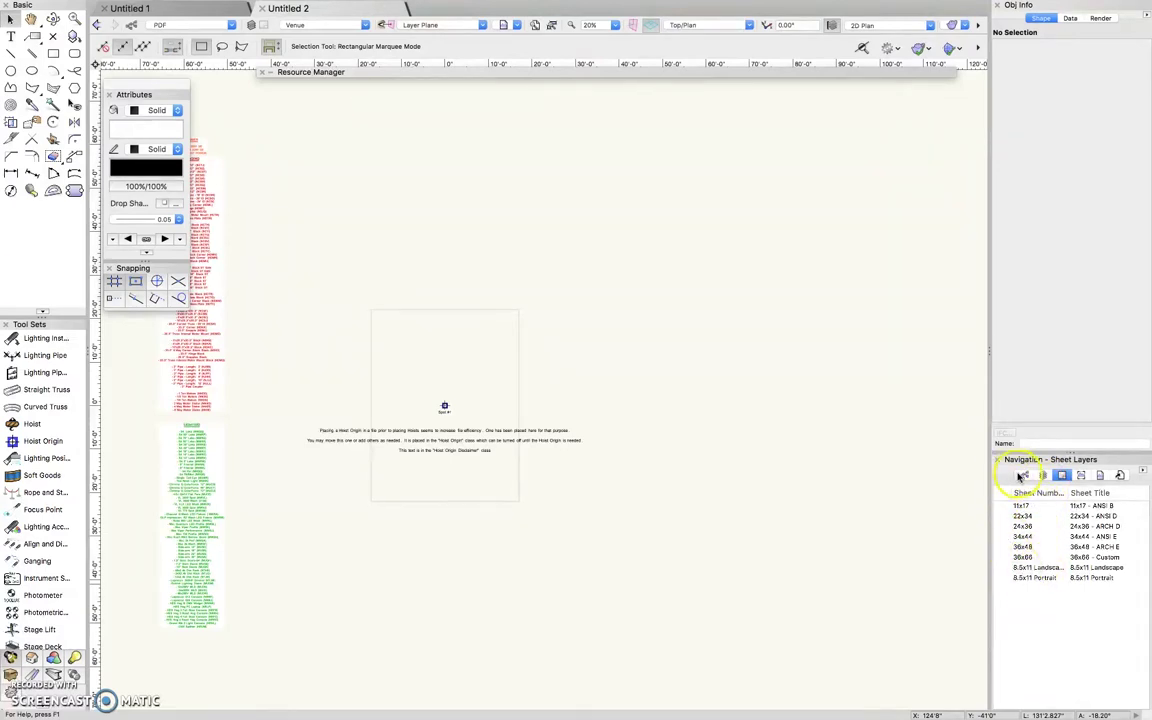
{"action": "left_click", "coordinate": [1044, 476]}
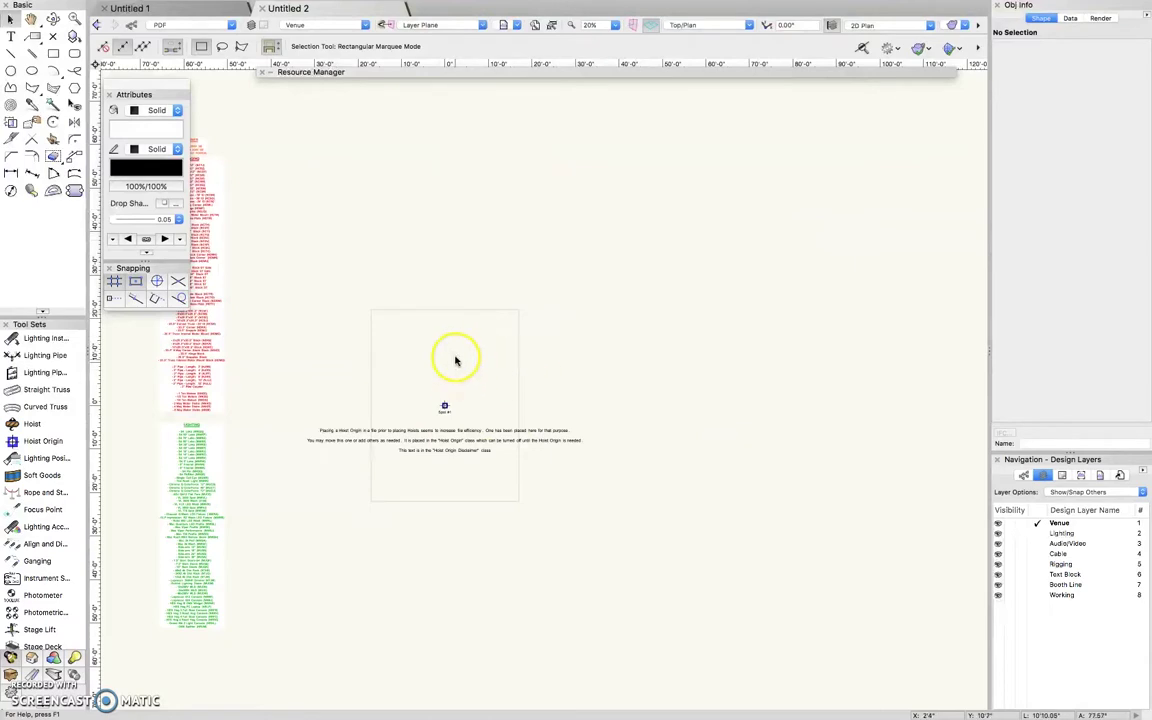
Open the 11x17 - ANSI B sheet layer to view its border and title block, and highlight 8.5x11 Landscape among the sheets.
{"action": "left_click", "coordinate": [1062, 475]}
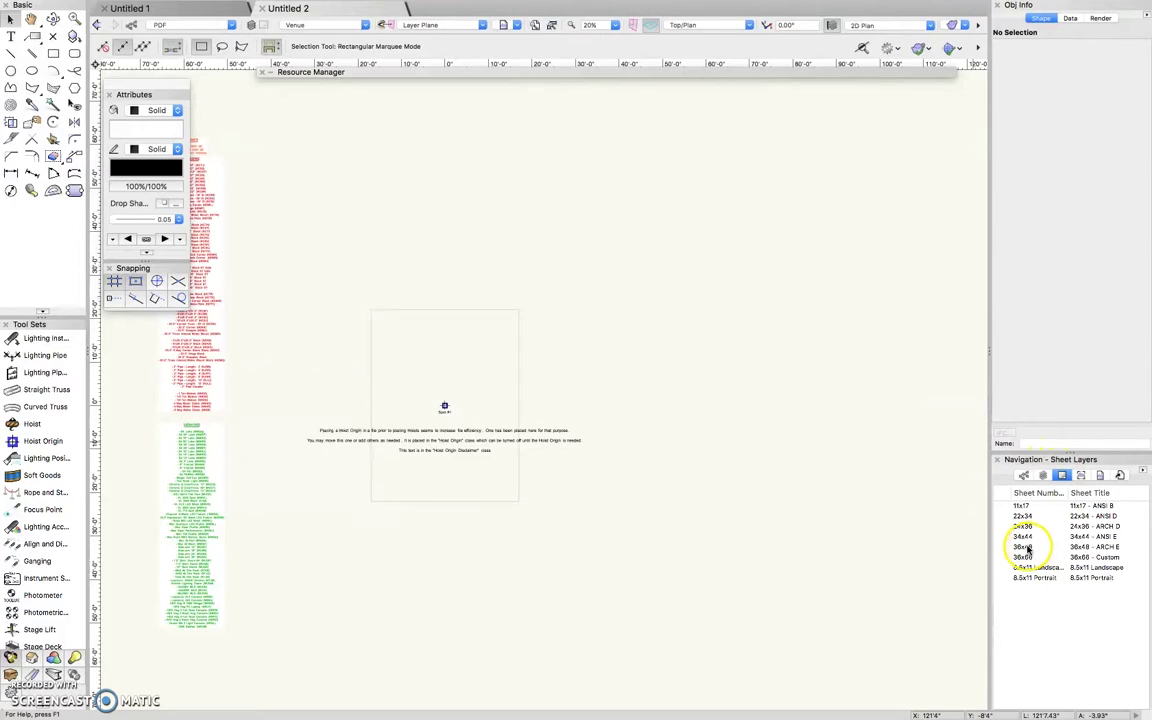
{"action": "double_click", "coordinate": [1021, 506]}
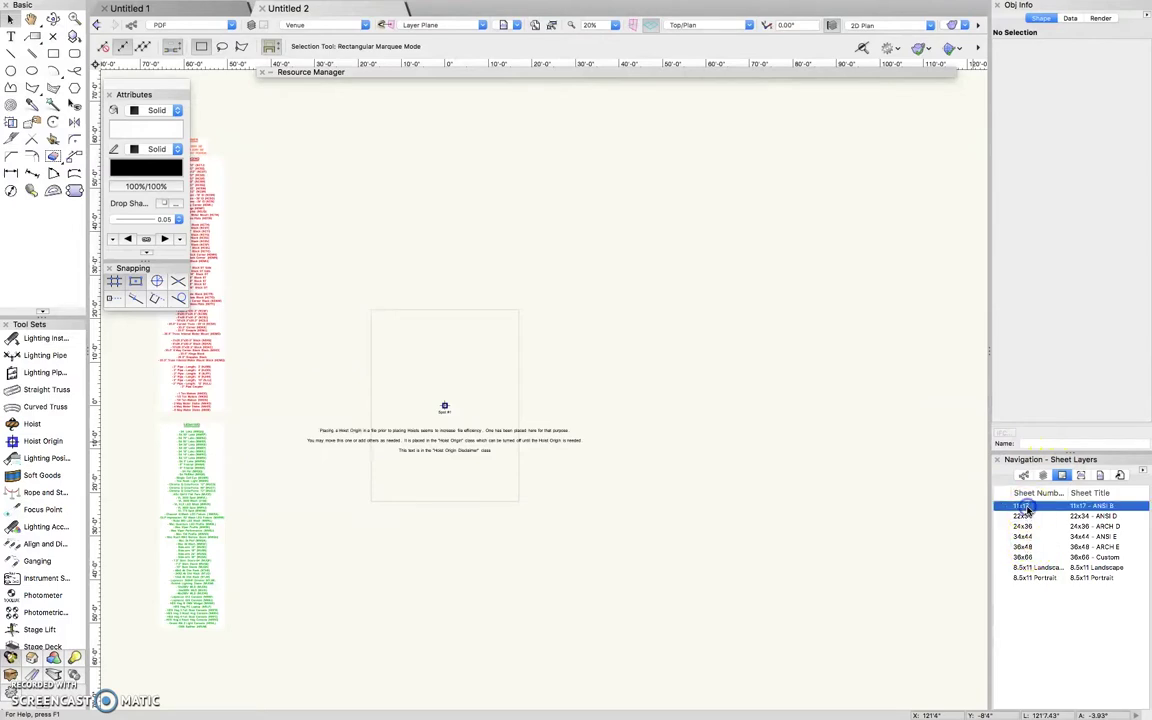
{"action": "scroll", "coordinate": [470, 473], "scroll_direction": "up", "scroll_amount": 2}
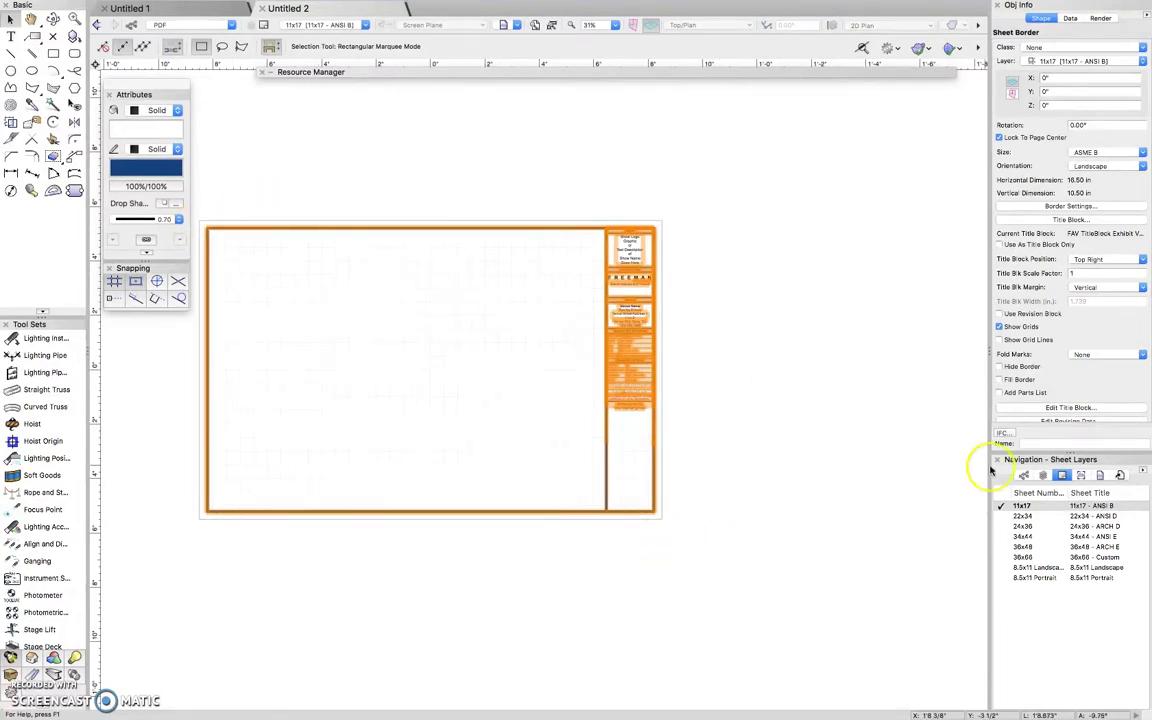
{"action": "left_click", "coordinate": [1034, 577]}
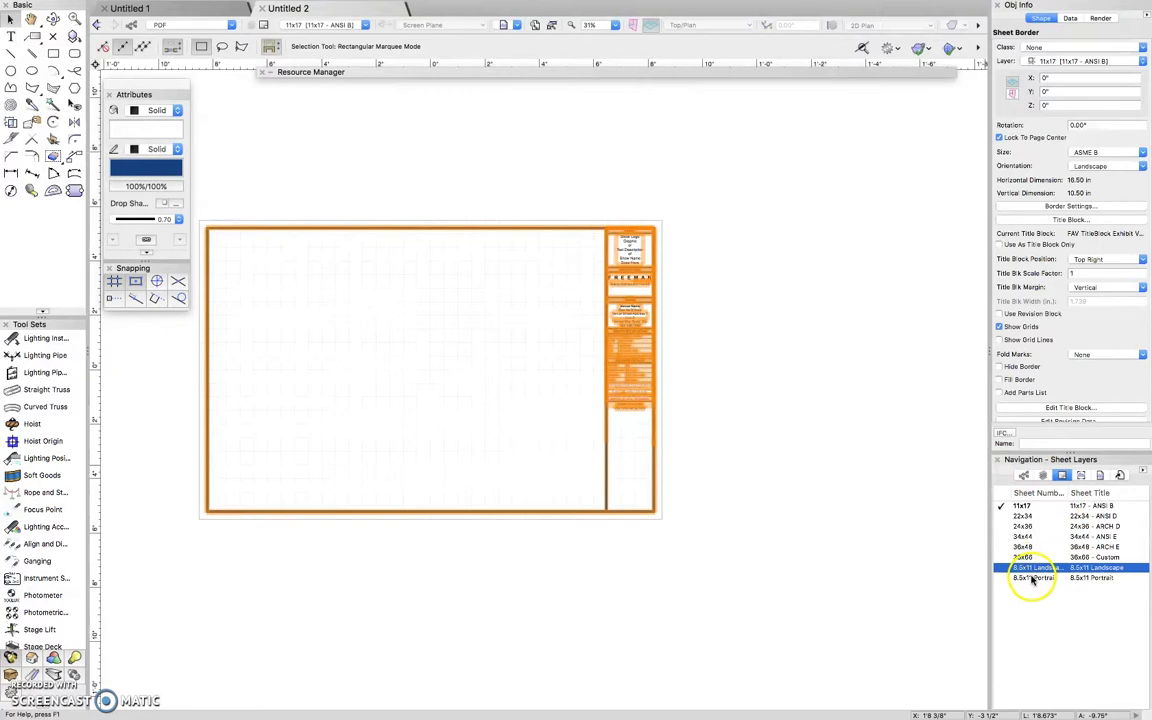
{"action": "left_click", "coordinate": [1043, 567]}
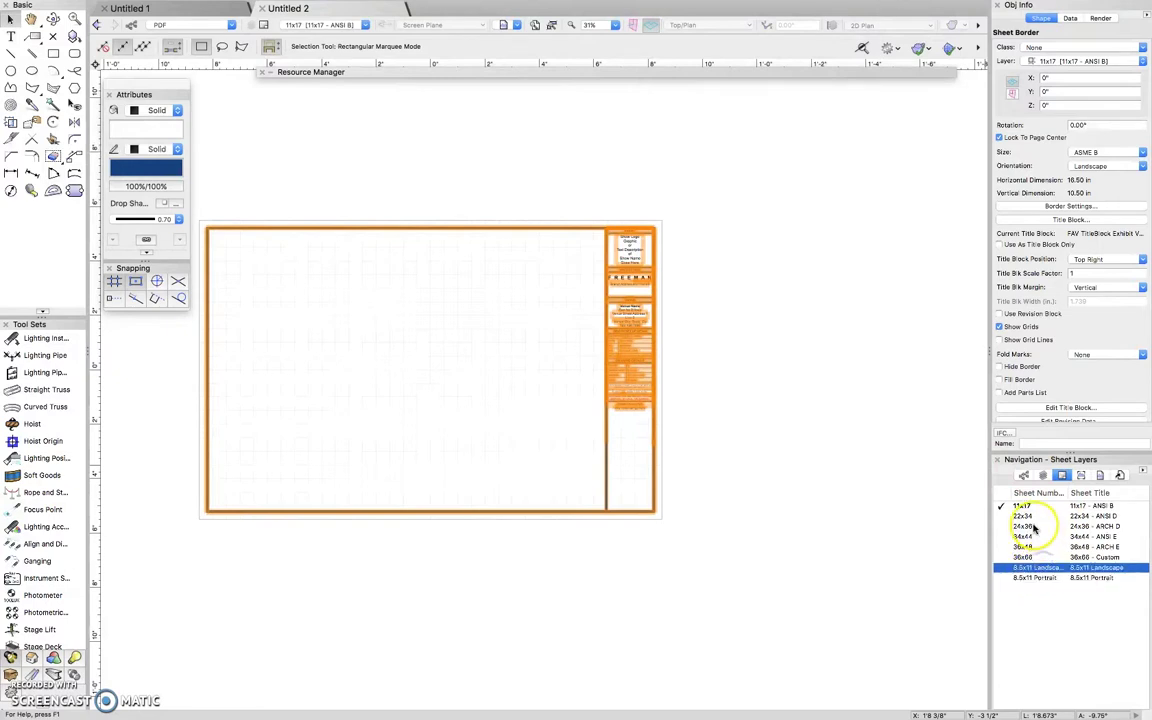
Return to the design layers and make Audio/Video the active layer.
{"action": "left_click", "coordinate": [1043, 476]}
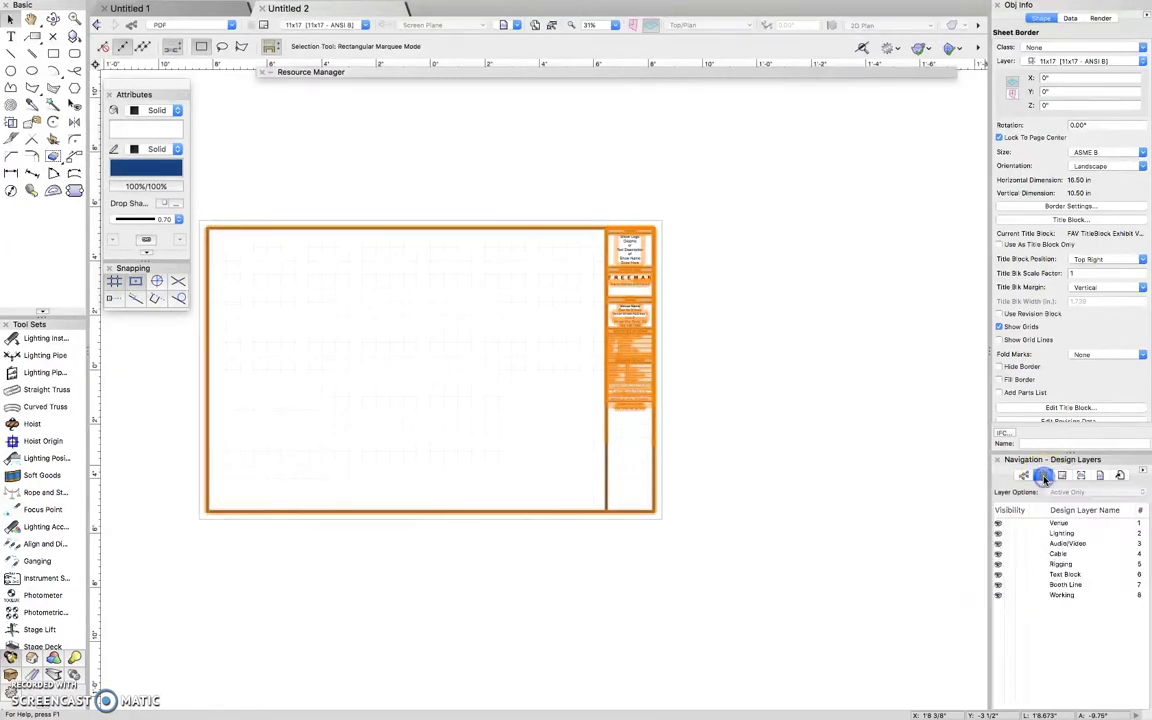
{"action": "double_click", "coordinate": [1067, 543]}
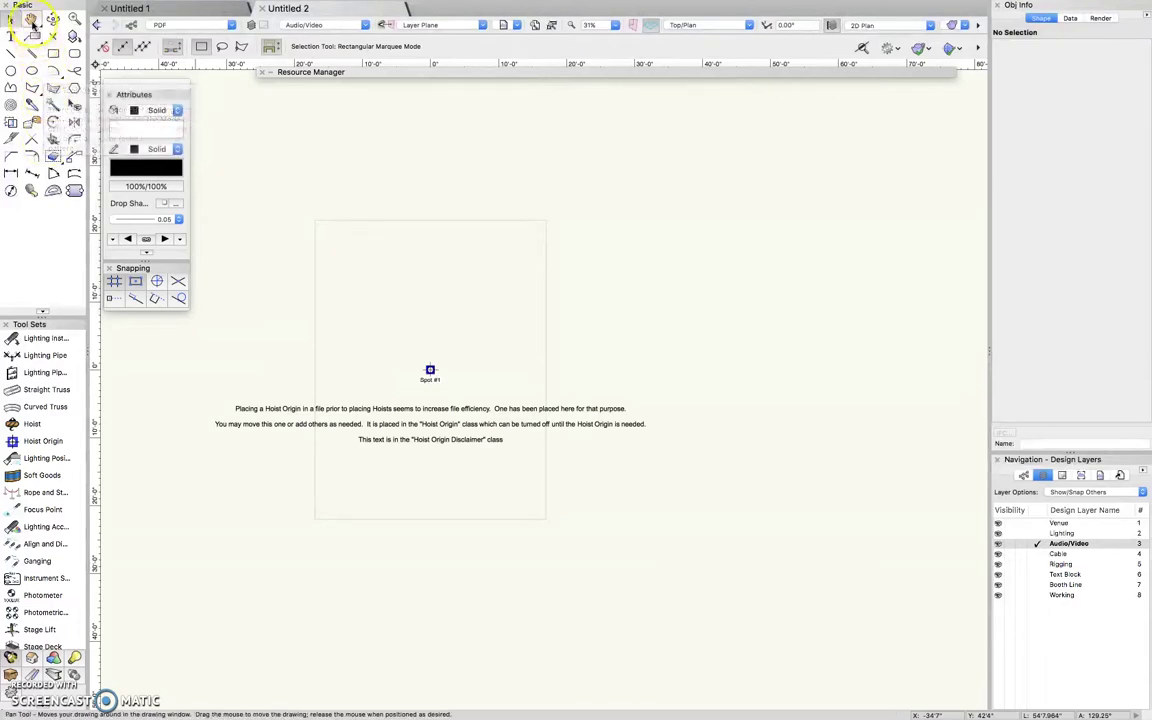
Shift the view with the Pan tool to bring the rigging and lighting lists beside the page into view, and reactivate the Selection tool.
{"action": "left_click", "coordinate": [32, 22]}
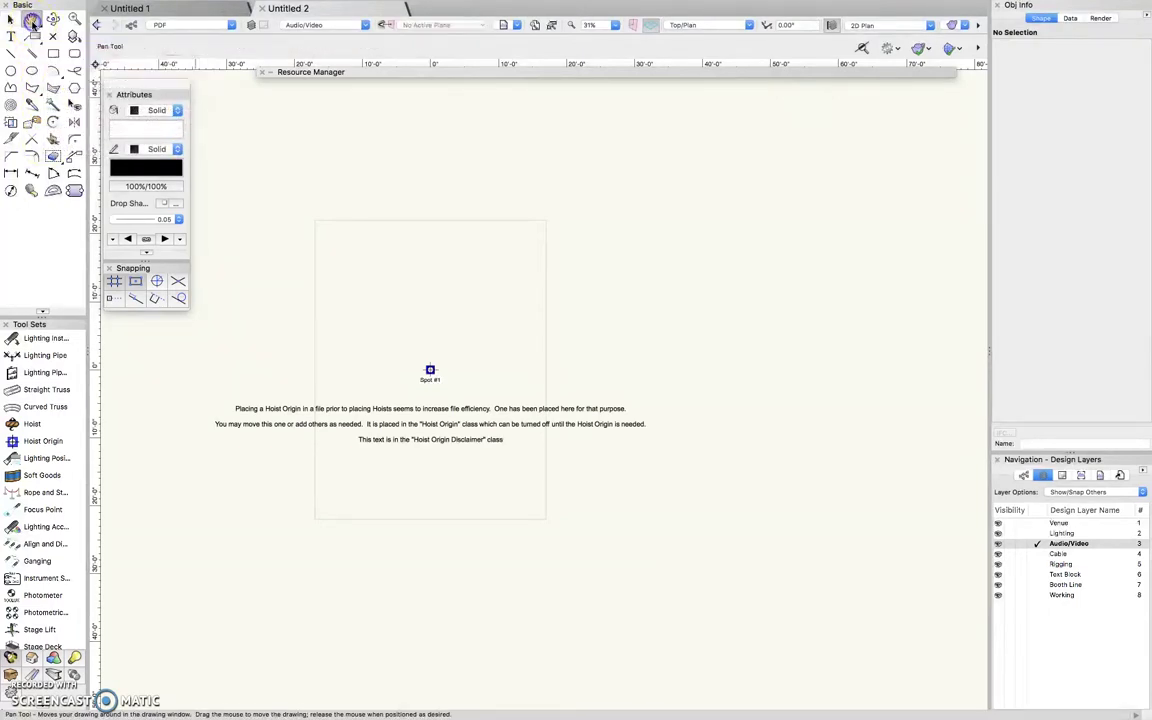
{"action": "mouse_move", "coordinate": [511, 411]}
{"action": "left_mouse_down"}
{"action": "mouse_move", "coordinate": [489, 445]}
{"action": "mouse_move", "coordinate": [566, 404]}
{"action": "mouse_move", "coordinate": [478, 440]}
{"action": "mouse_move", "coordinate": [483, 407]}
{"action": "left_mouse_up"}
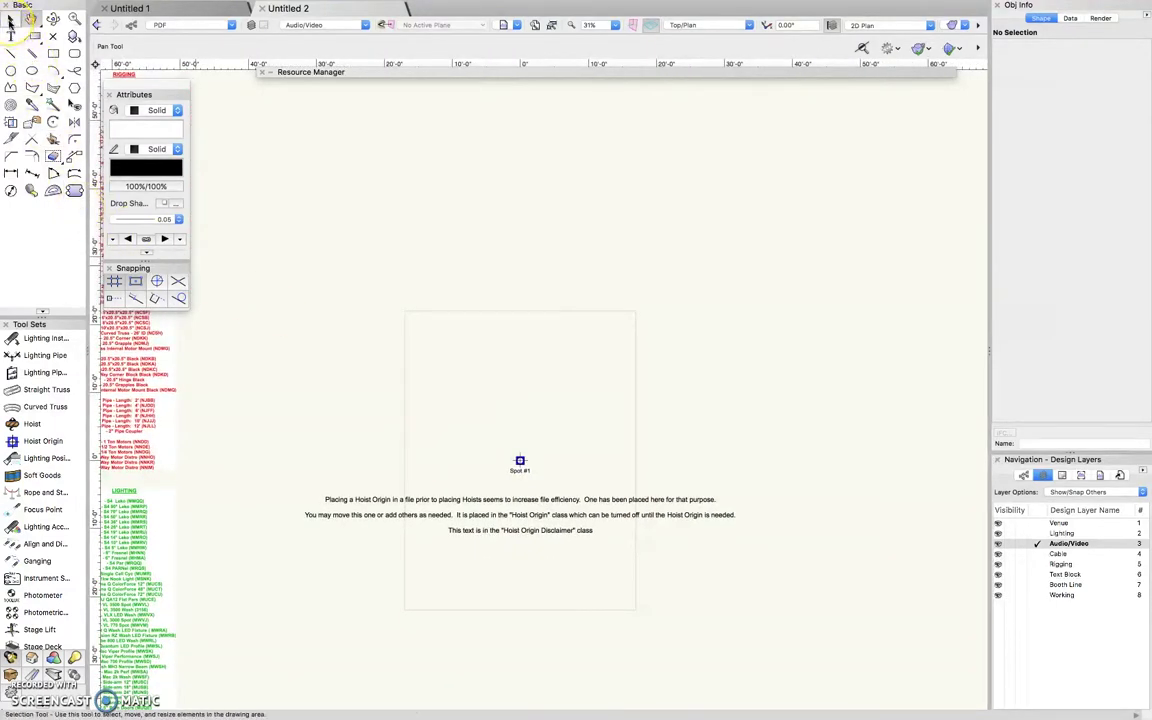
{"action": "left_click", "coordinate": [10, 20]}
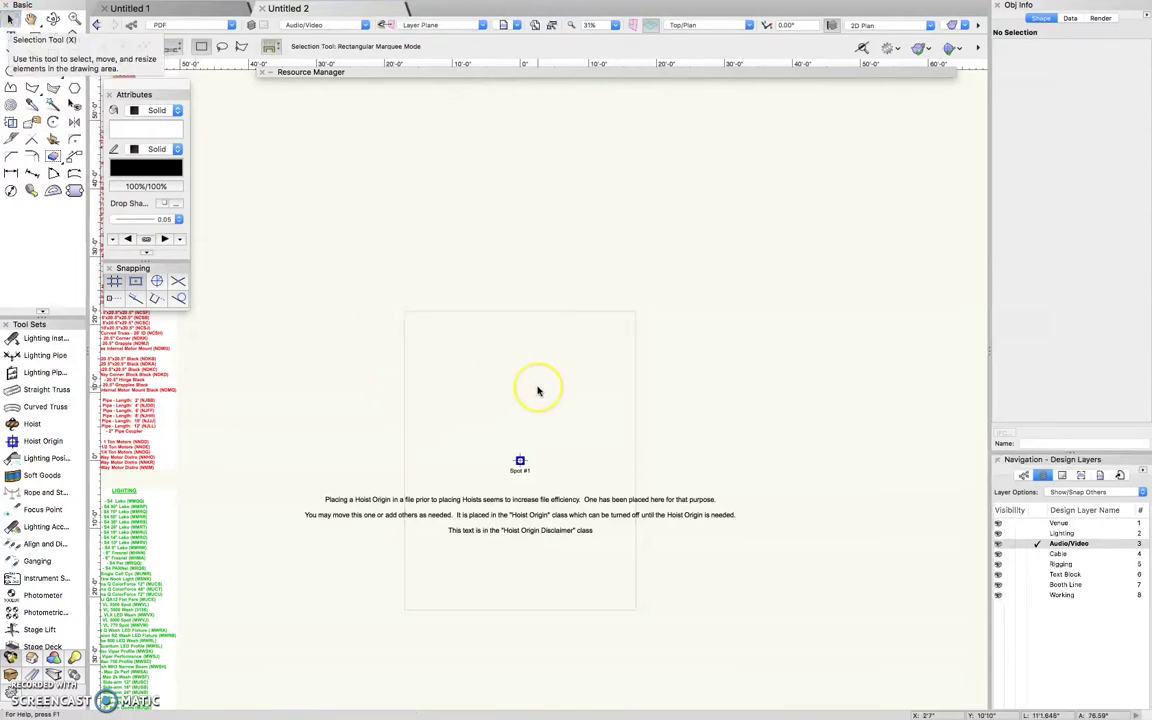
Reposition the view around the page outline and hoist origin with the Pan tool, and reactivate the Selection tool.
{"action": "key", "text": "h"}
{"action": "scroll", "coordinate": [538, 391], "scroll_direction": "up", "scroll_amount": 2}
{"action": "mouse_move", "coordinate": [530, 386]}
{"action": "left_mouse_down"}
{"action": "mouse_move", "coordinate": [545, 375]}
{"action": "mouse_move", "coordinate": [414, 458]}
{"action": "left_mouse_up"}
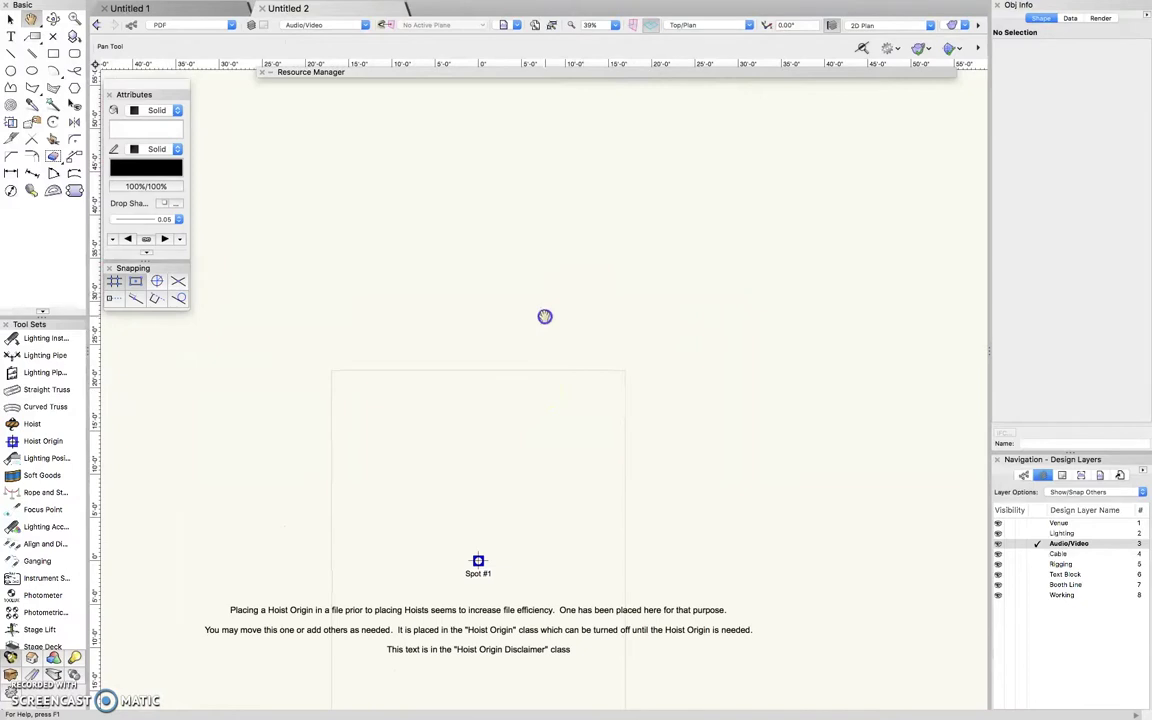
{"action": "key", "text": "v"}
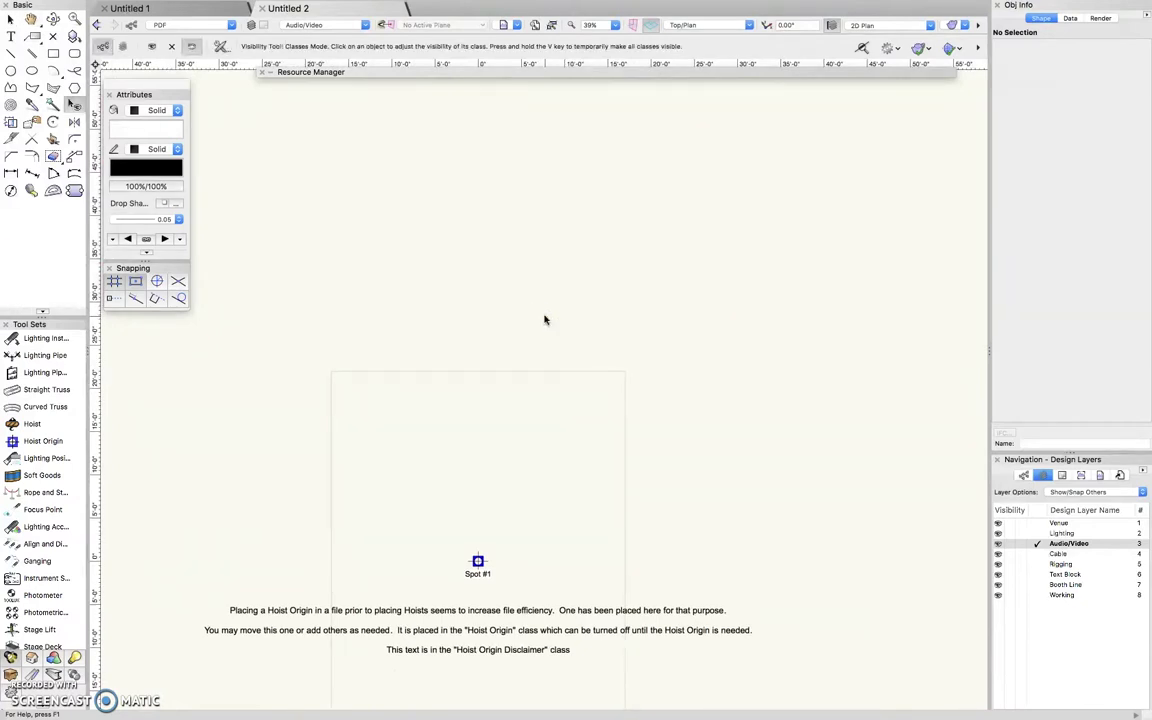
{"action": "key", "text": "x"}
Review the available standard views and switch the drawing to the Top view.
{"action": "mouse_move", "coordinate": [447, 72]}
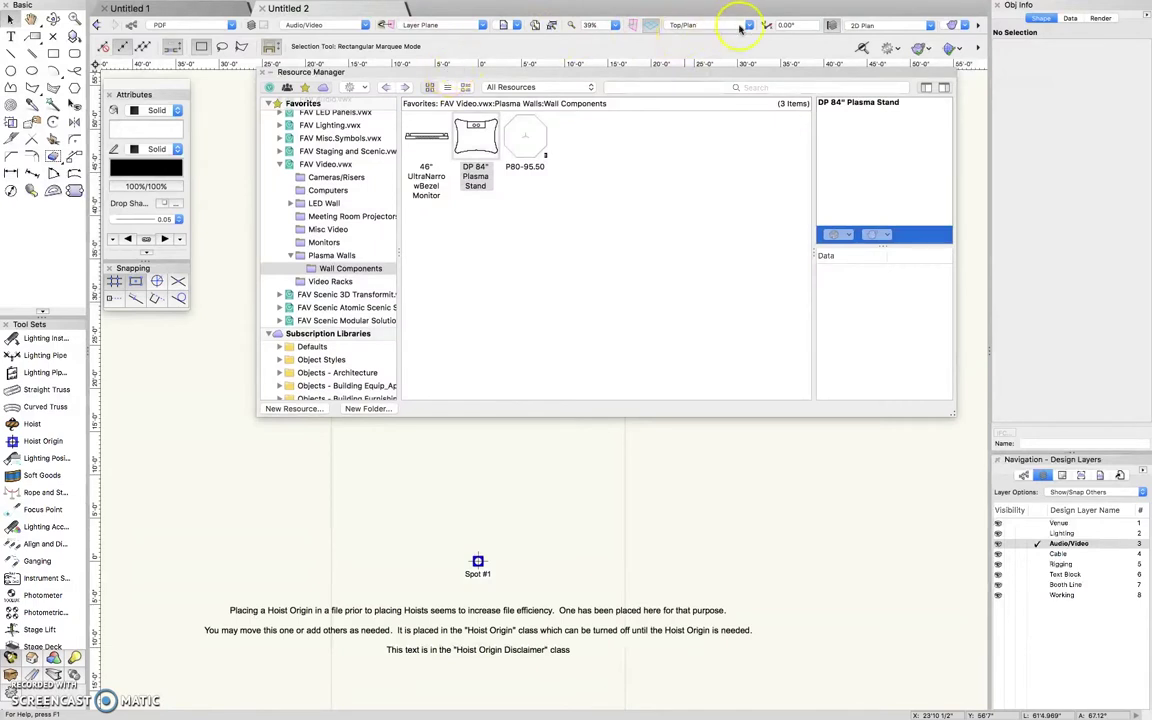
{"action": "left_click", "coordinate": [747, 26]}
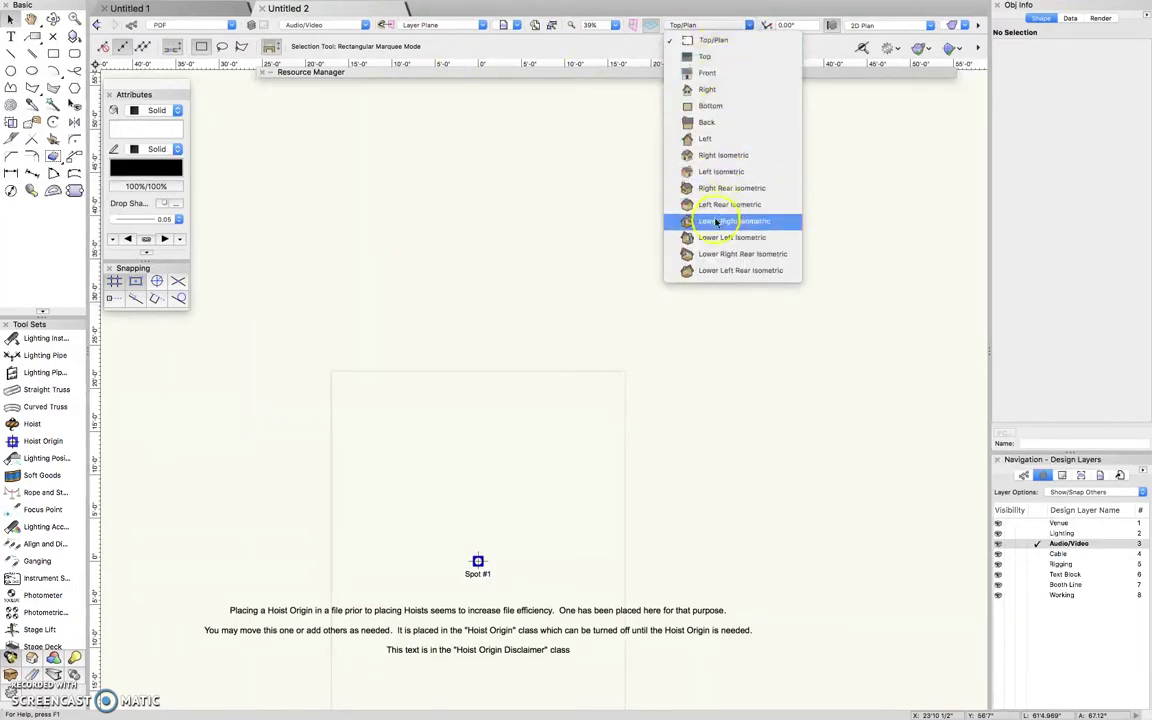
{"action": "left_click", "coordinate": [733, 57]}
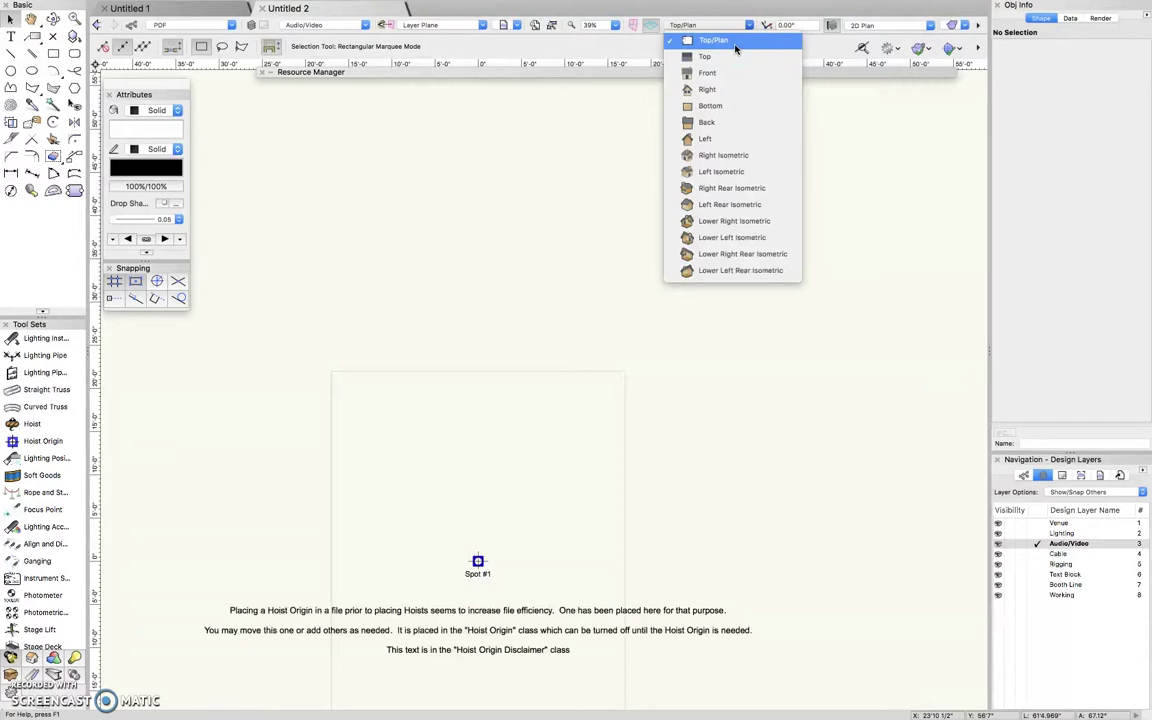
{"action": "left_click", "coordinate": [734, 44]}
{"action": "scroll", "coordinate": [461, 478], "scroll_direction": "up", "scroll_amount": 1}
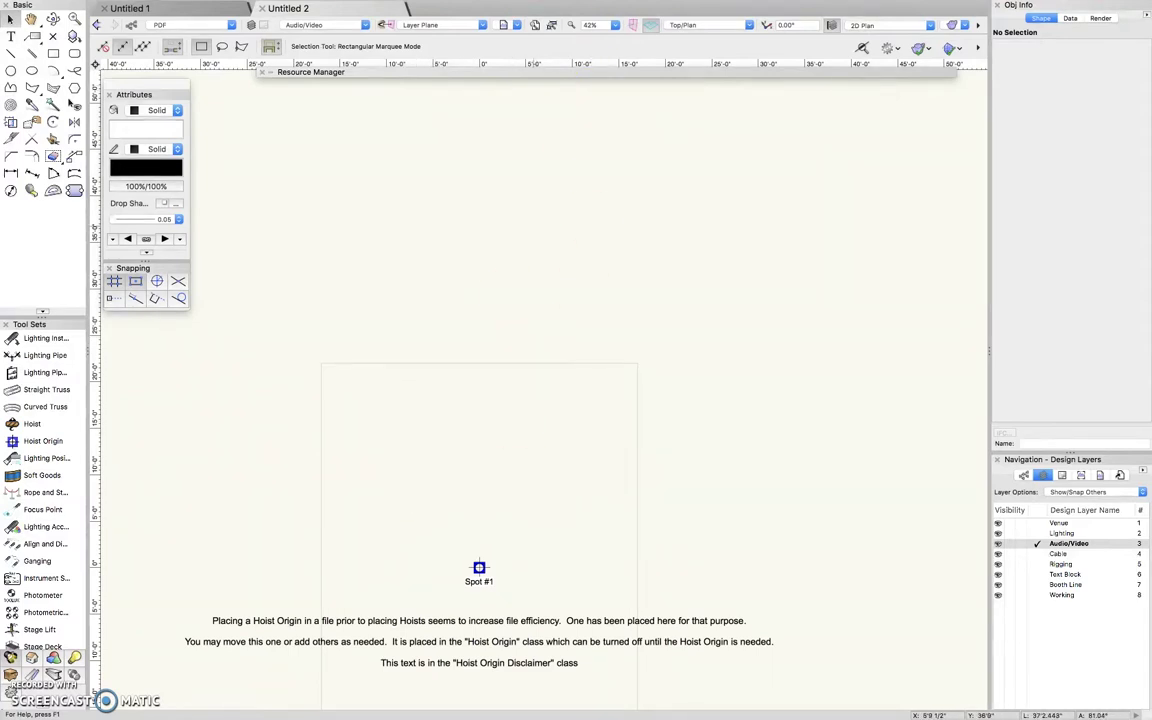
{"action": "left_click", "coordinate": [704, 33]}
{"action": "left_click", "coordinate": [708, 58]}
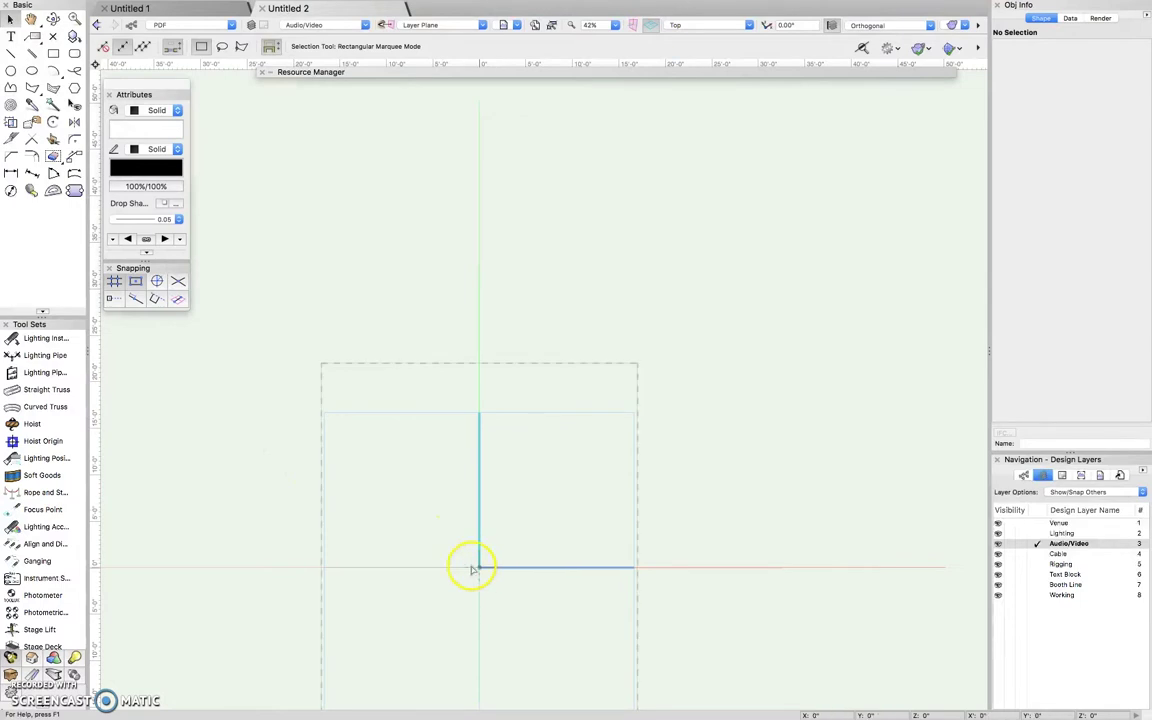
Collapse the FAV Video.vwx library among the Resource Manager's favorites, and reselect the Top view.
{"action": "mouse_move", "coordinate": [409, 40]}
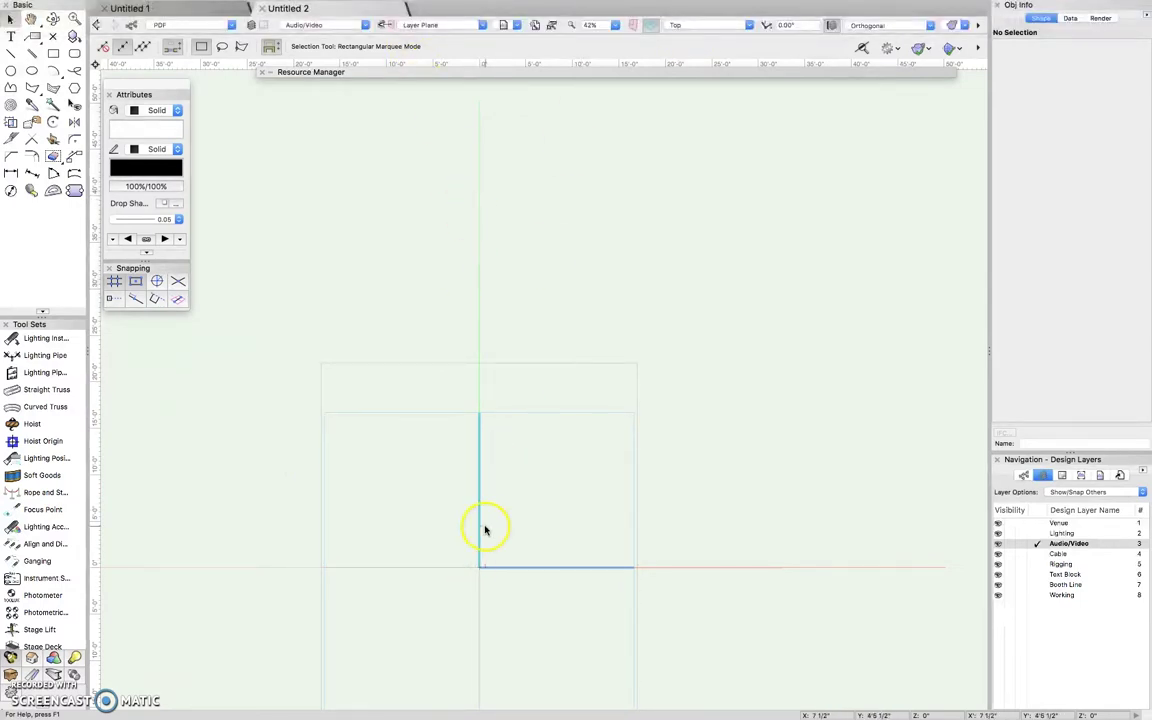
{"action": "left_click", "coordinate": [527, 73]}
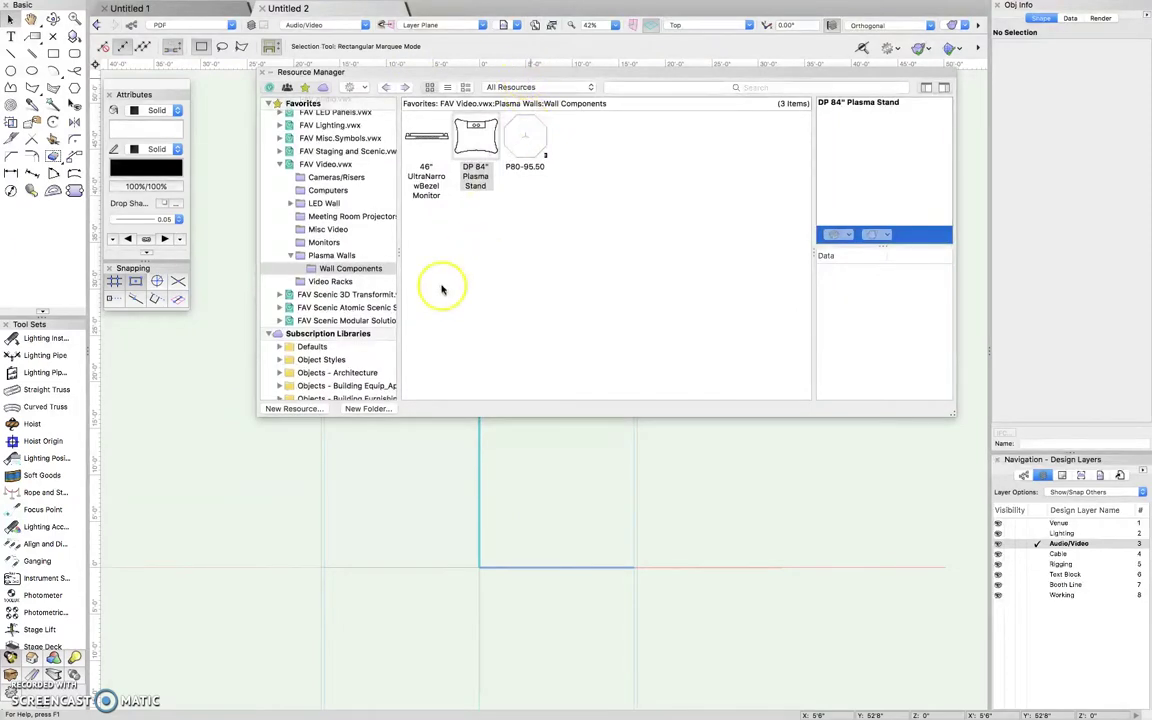
{"action": "left_click", "coordinate": [290, 164]}
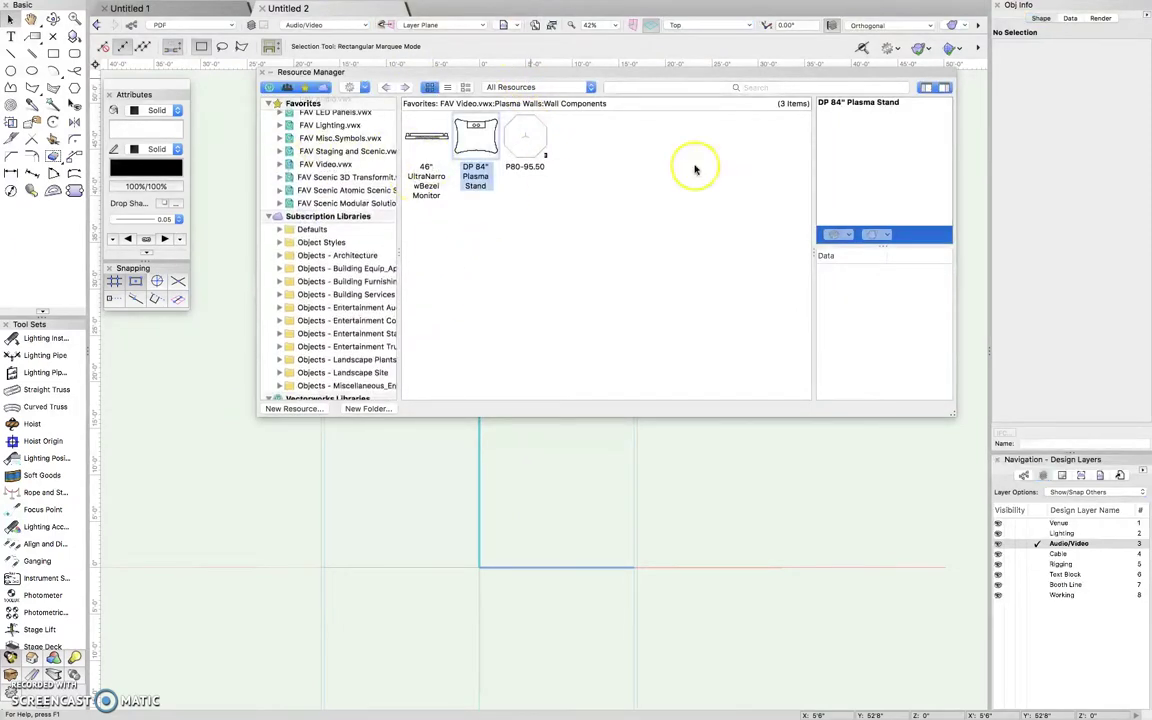
{"action": "left_click", "coordinate": [745, 25]}
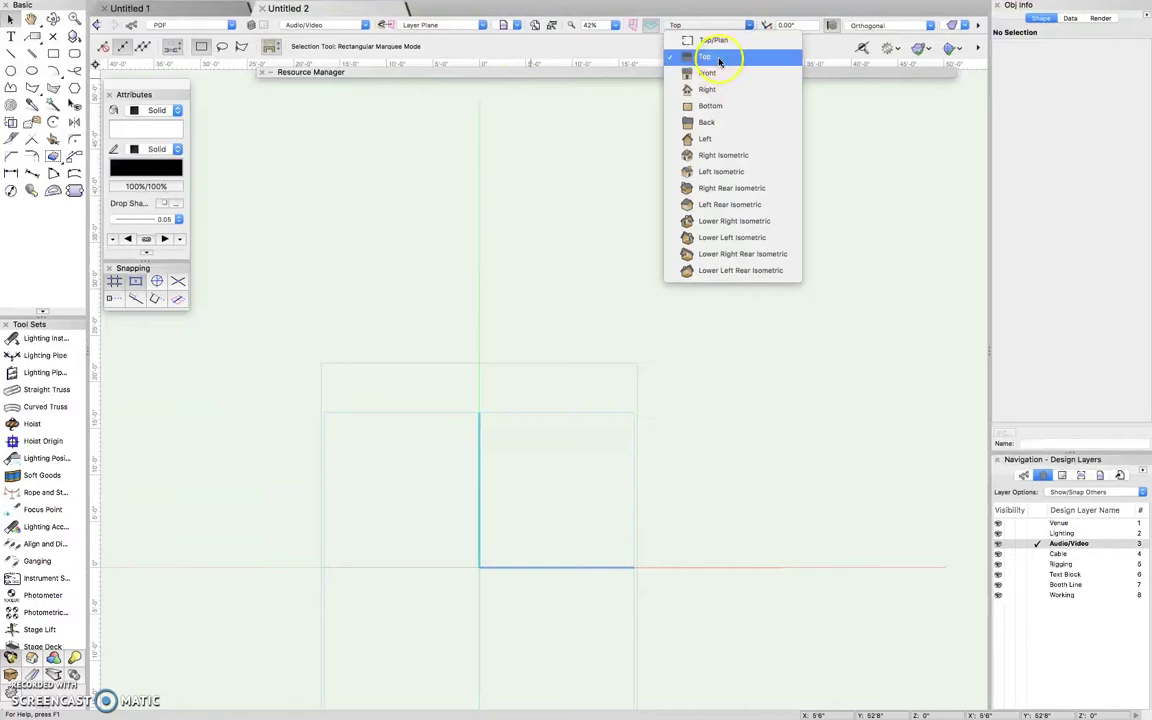
{"action": "left_click", "coordinate": [718, 60]}
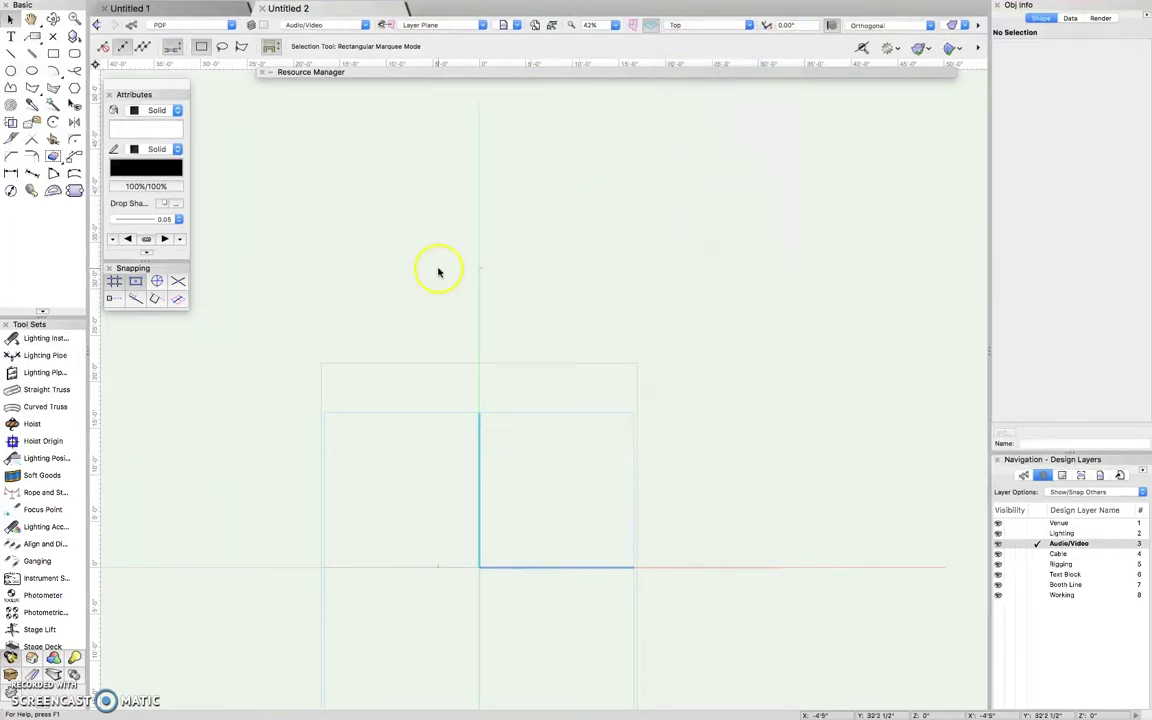
Shift the Resource Manager palette slightly farther away from the Attributes palette.
{"action": "mouse_move", "coordinate": [340, 22]}
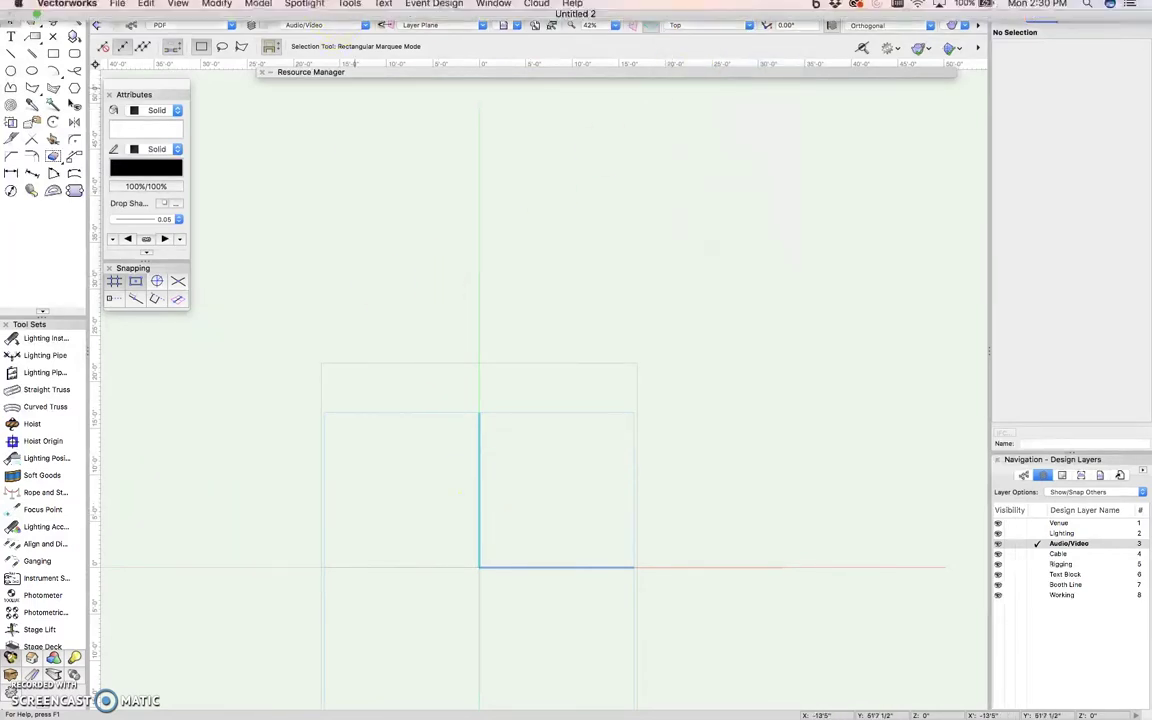
{"action": "mouse_move", "coordinate": [383, 75]}
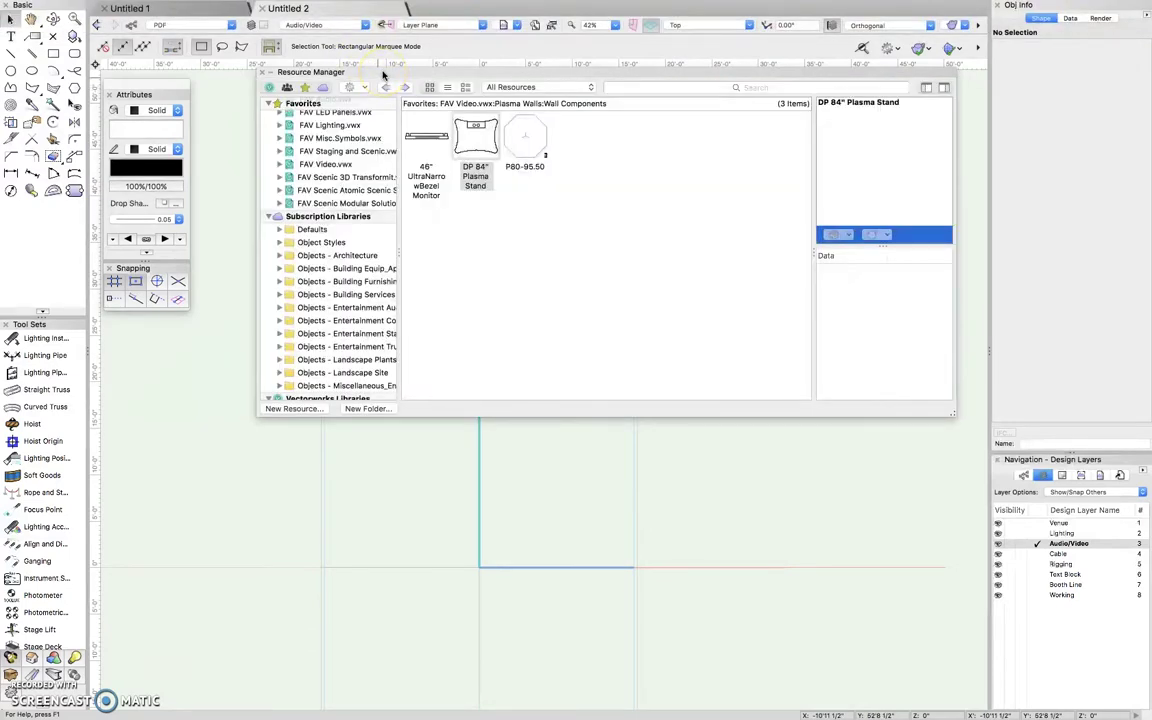
{"action": "left_click_drag", "start_coordinate": [383, 75], "coordinate": [416, 76]}
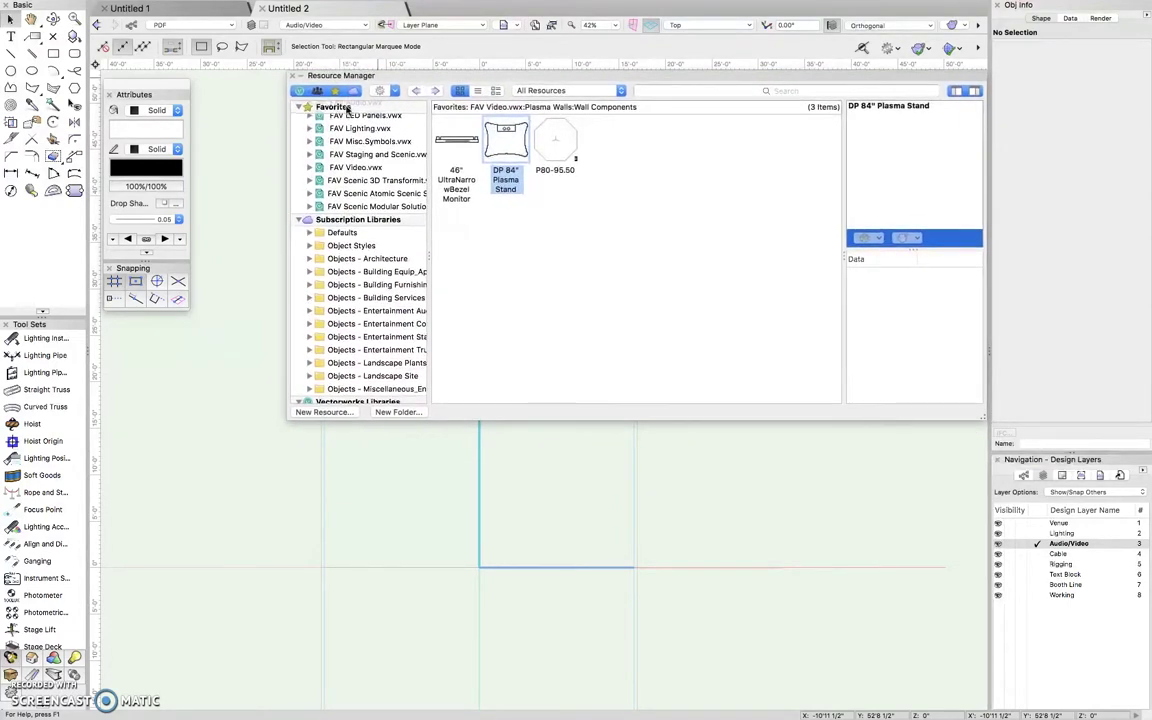
{"action": "mouse_move", "coordinate": [404, 76]}
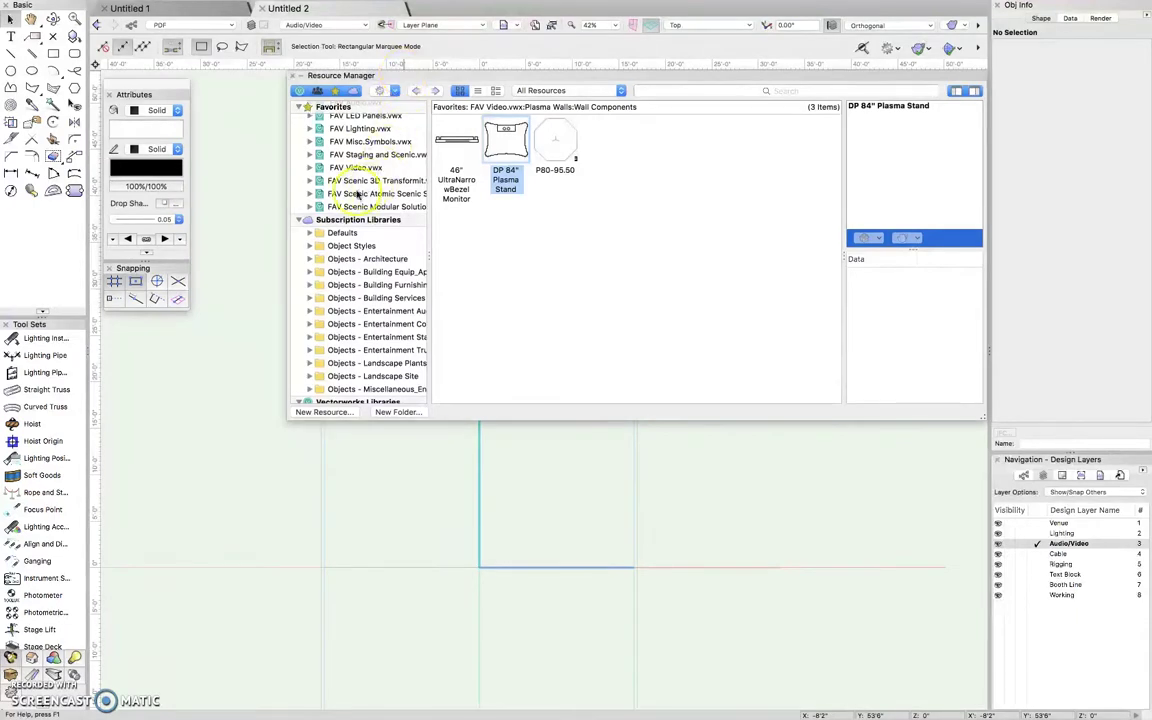
Expand the FAV LED Panels.vwx favorites library, and widen the Resource Manager's file list so the full folder names fit.
{"action": "scroll", "coordinate": [337, 268], "scroll_direction": "up", "scroll_amount": 3}
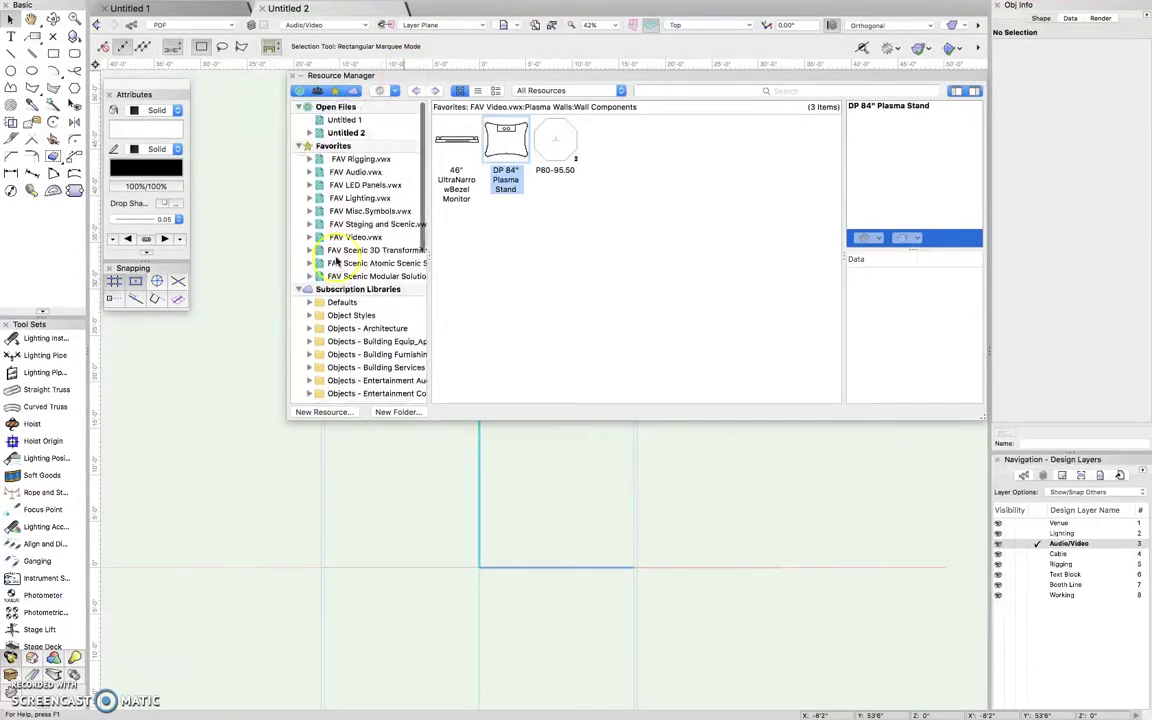
{"action": "left_click", "coordinate": [309, 185]}
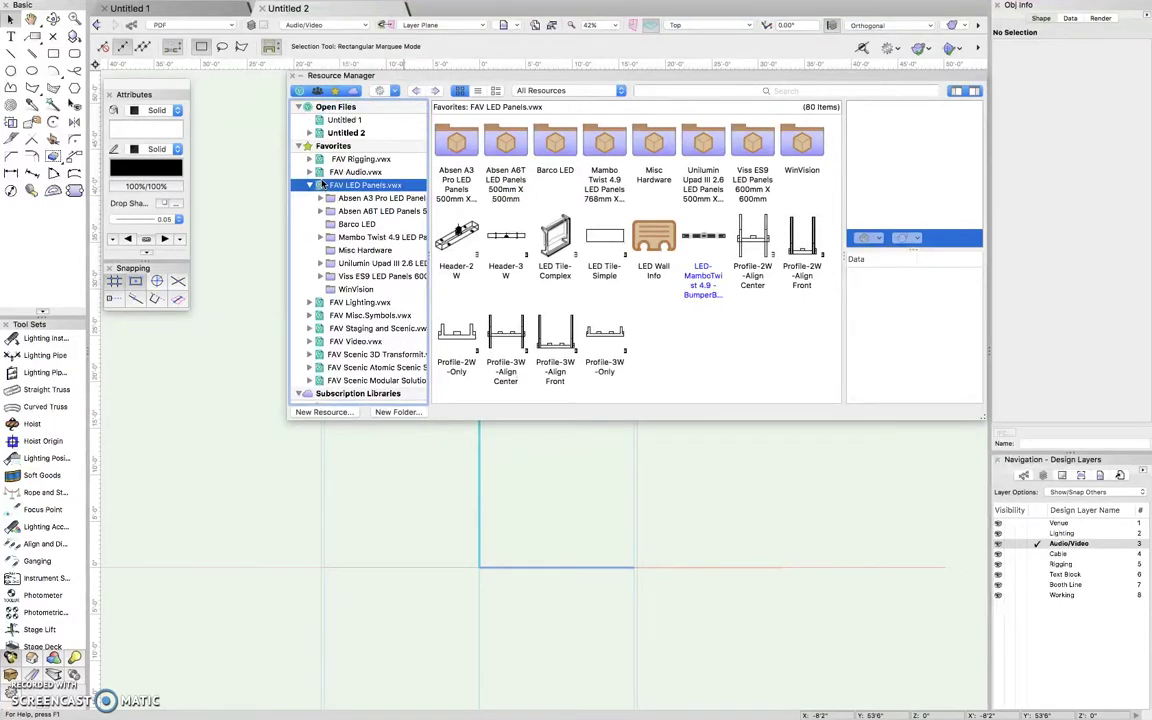
{"action": "left_click_drag", "start_coordinate": [427, 236], "coordinate": [510, 231]}
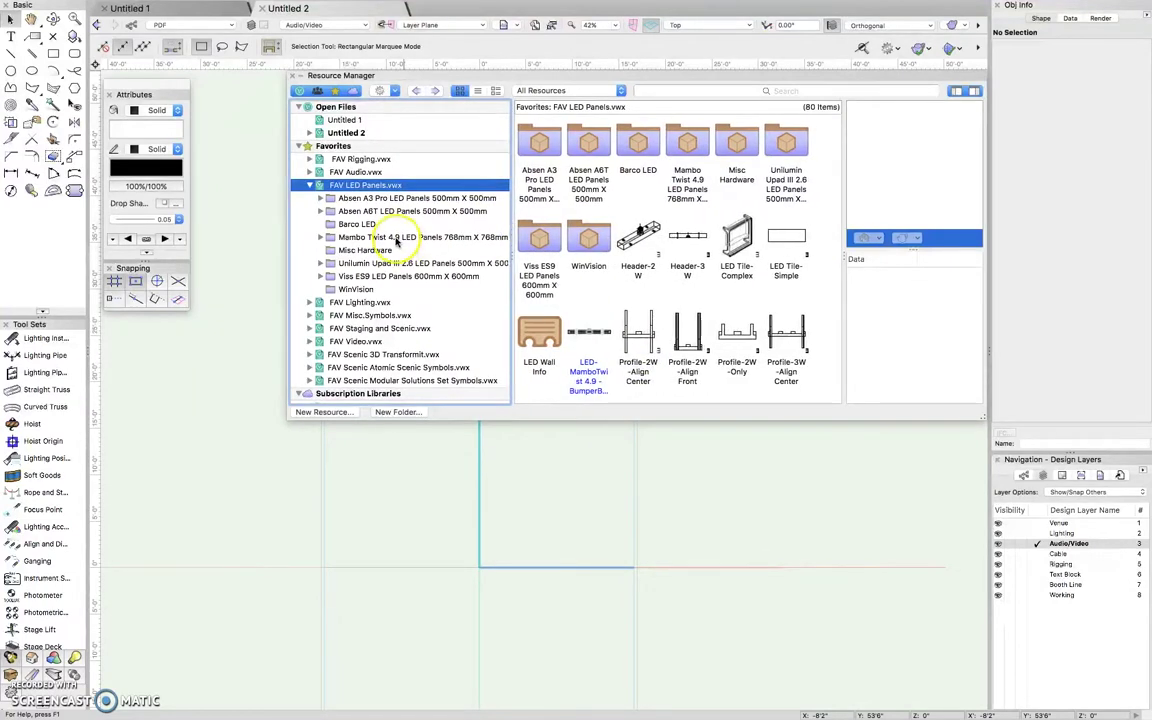
Open the Unilumin Upad III 2.6 LED Panels 500mm X 500mm folder and examine its single-panel and bumper-bar panel symbols.
{"action": "left_click", "coordinate": [321, 264]}
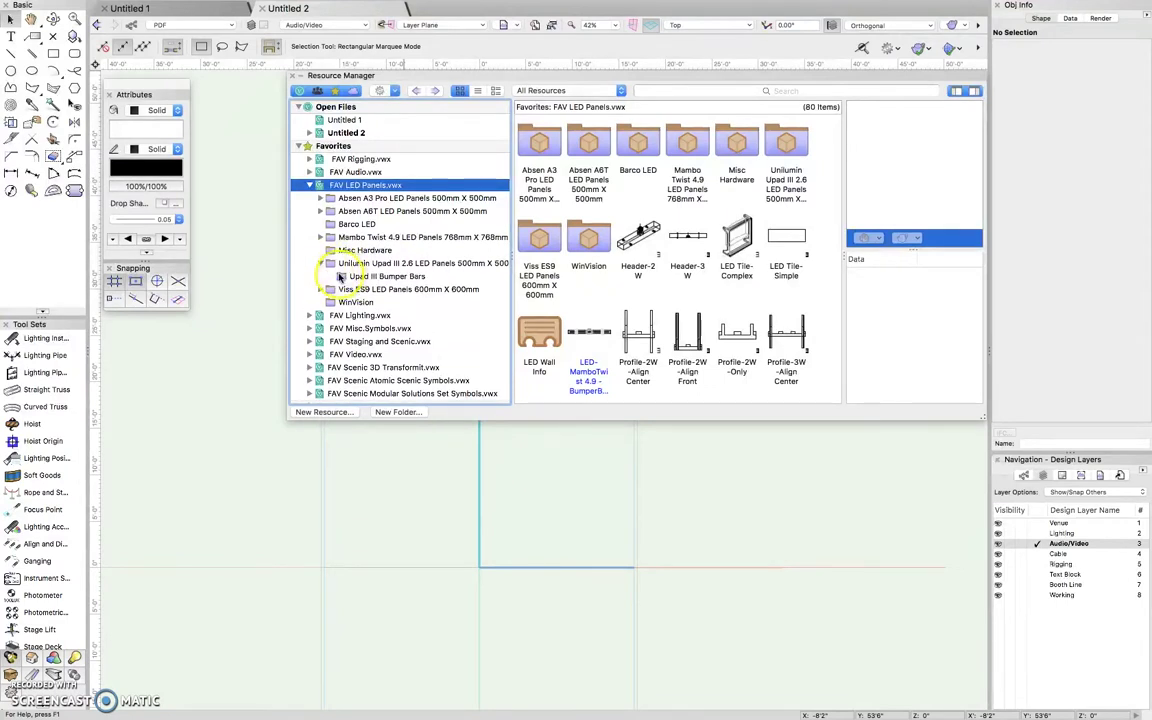
{"action": "left_click", "coordinate": [331, 264]}
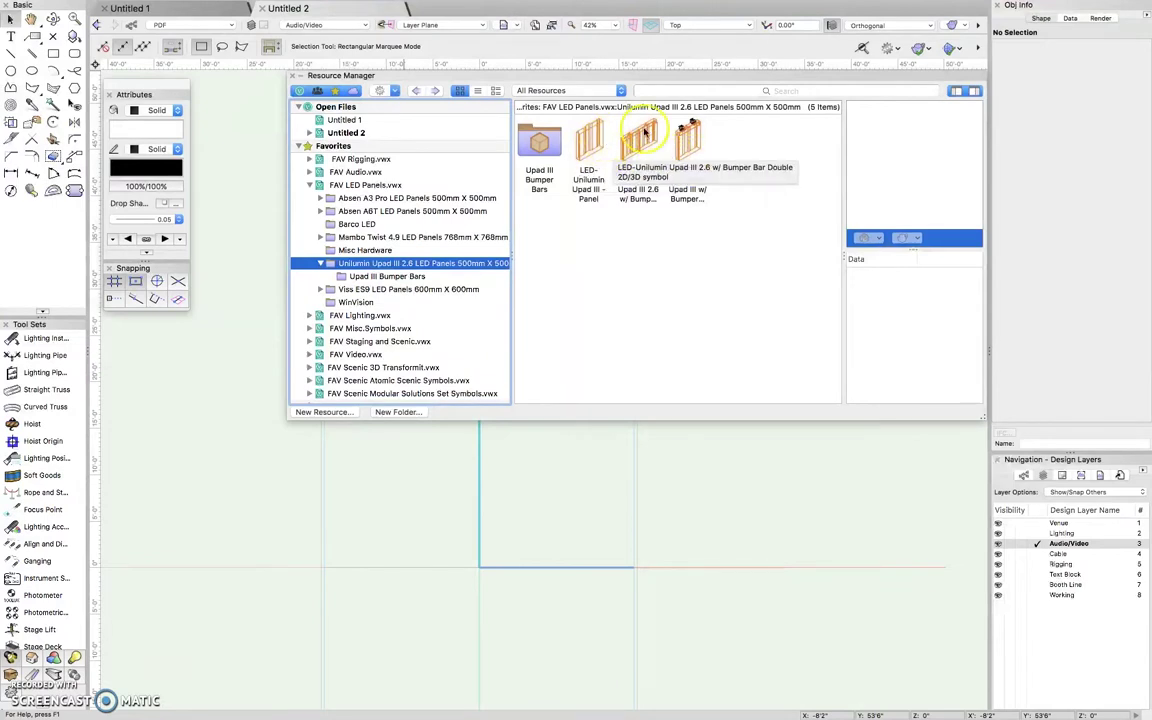
{"action": "left_click", "coordinate": [689, 132]}
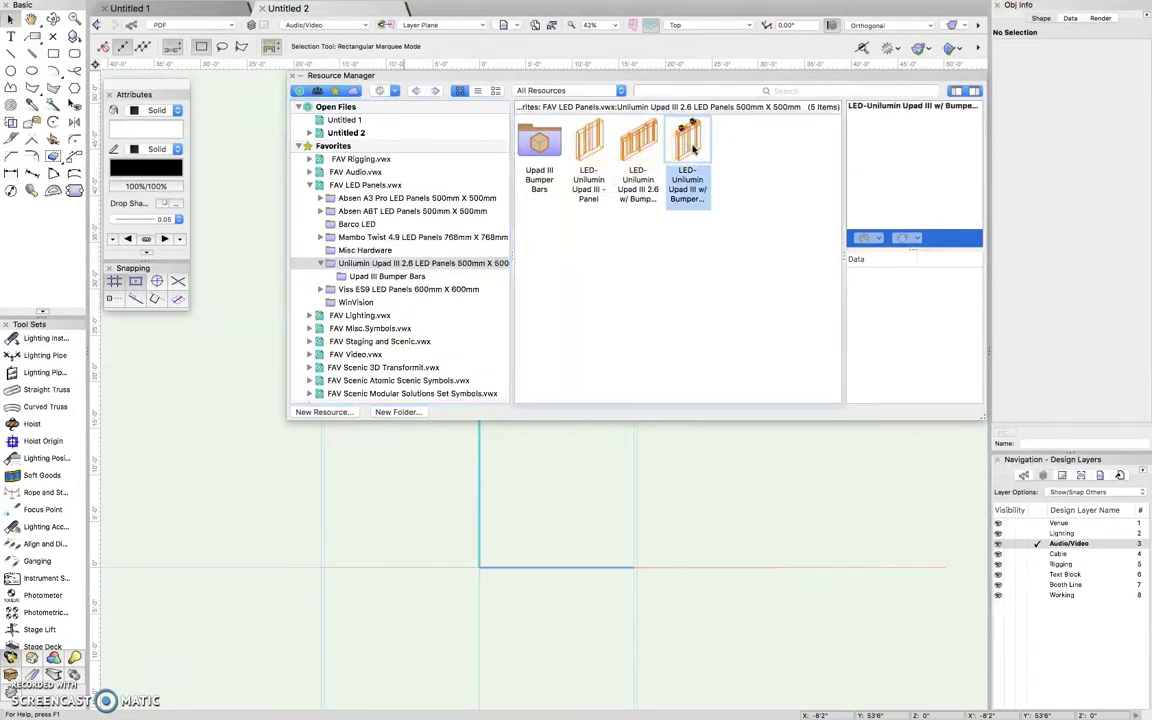
{"action": "left_click", "coordinate": [638, 140]}
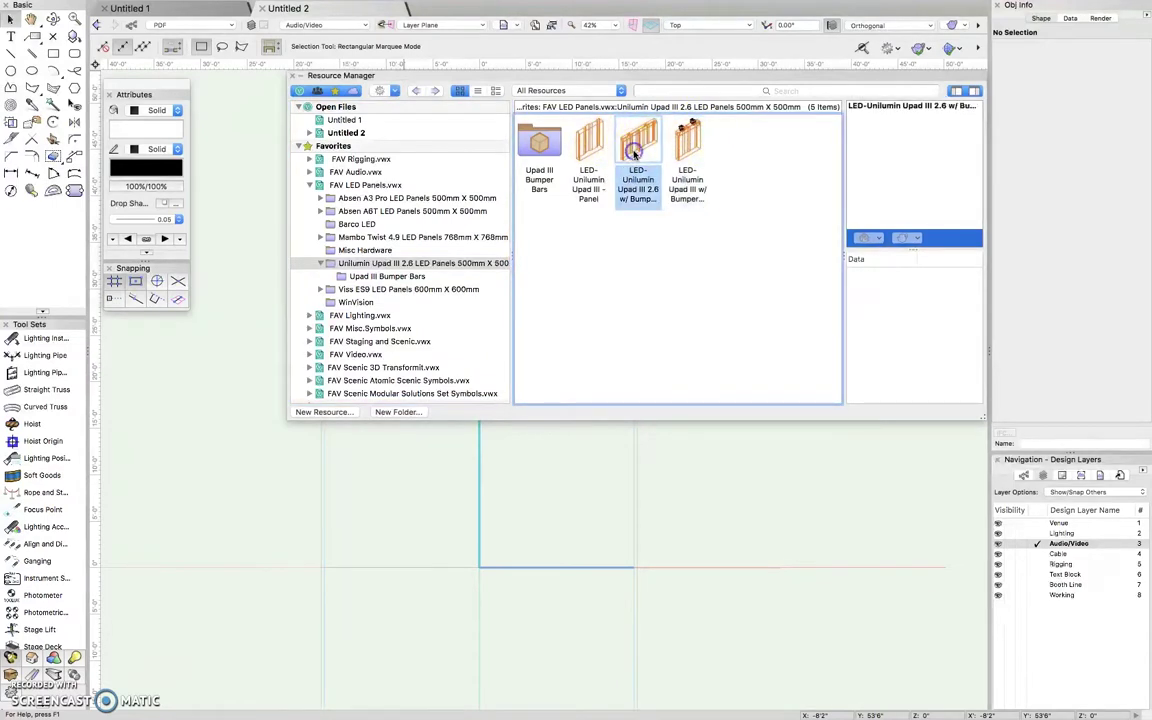
{"action": "left_click", "coordinate": [589, 143]}
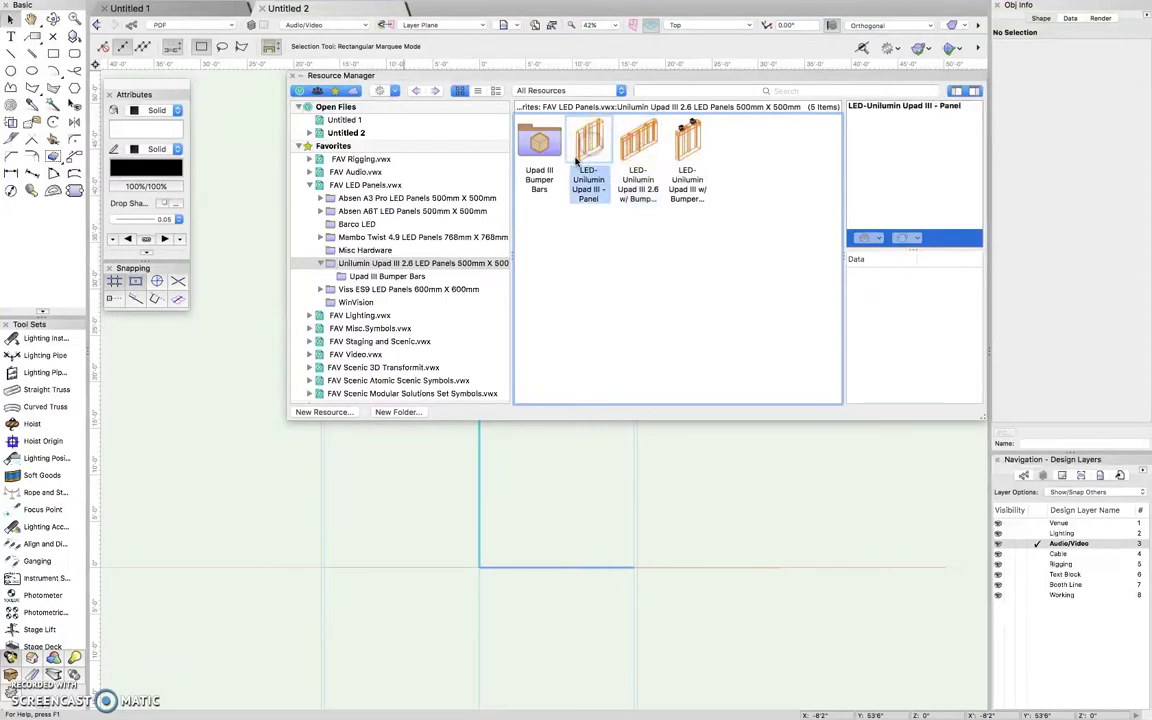
Examine the two symbols in the Upad III Bumper Bars subfolder.
{"action": "left_click", "coordinate": [403, 277]}
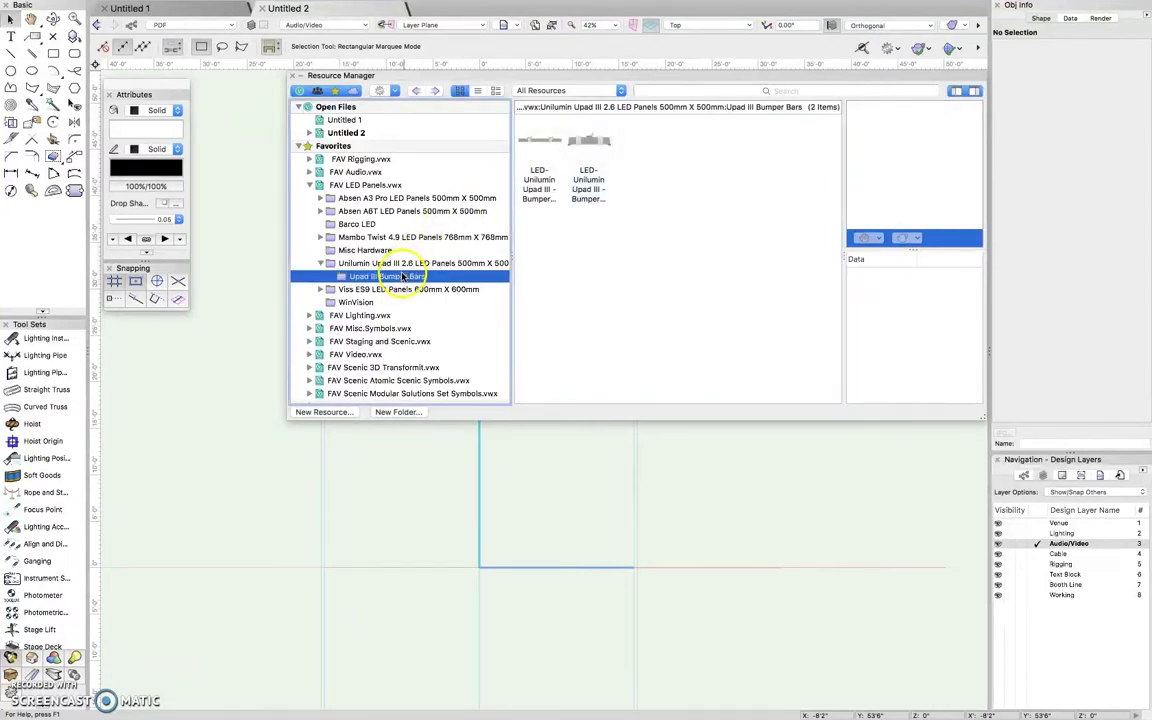
{"action": "left_click", "coordinate": [539, 187]}
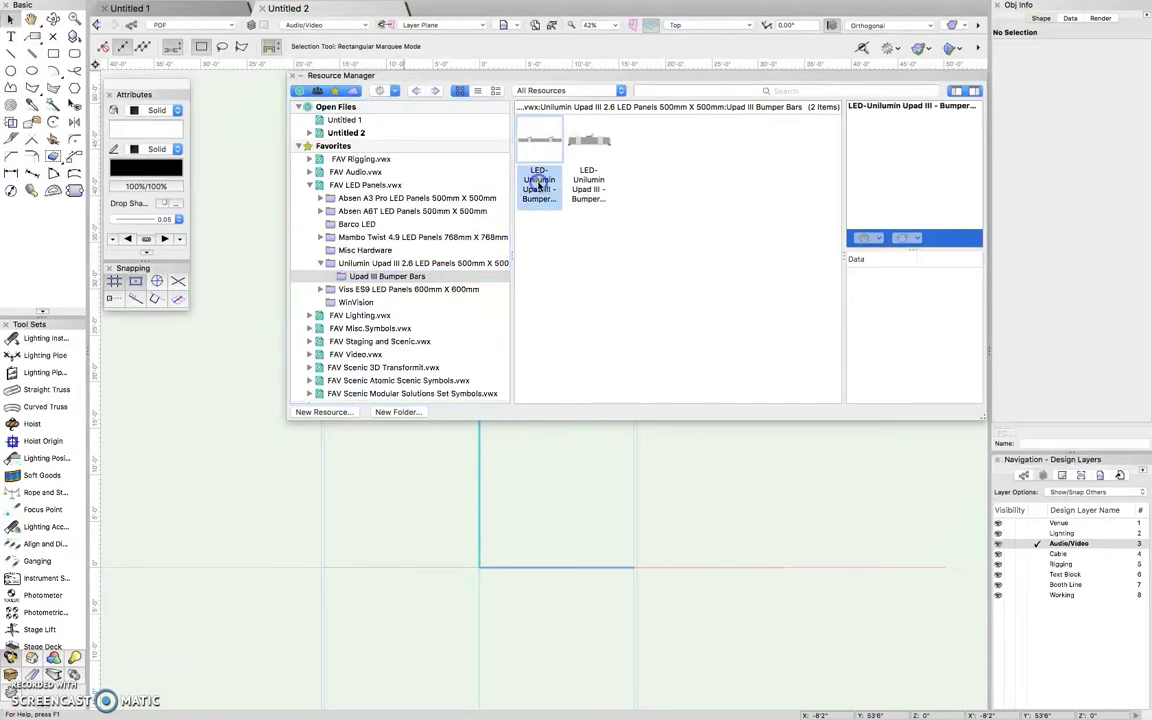
{"action": "left_click", "coordinate": [589, 146]}
{"action": "left_click", "coordinate": [539, 180]}
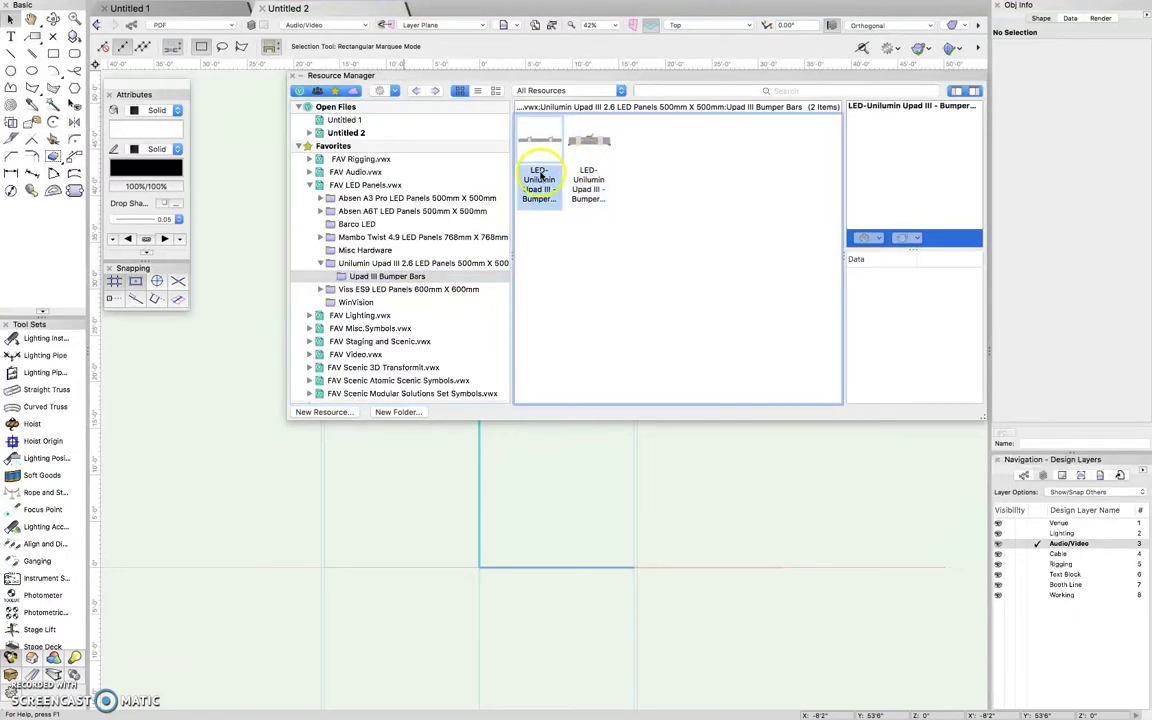
Insert one LED-Unilumin Upad III - Panel symbol from the Unilumin folder near the origin, at about X 8 3/8", Y 2'0 1/4".
{"action": "left_click", "coordinate": [374, 263]}
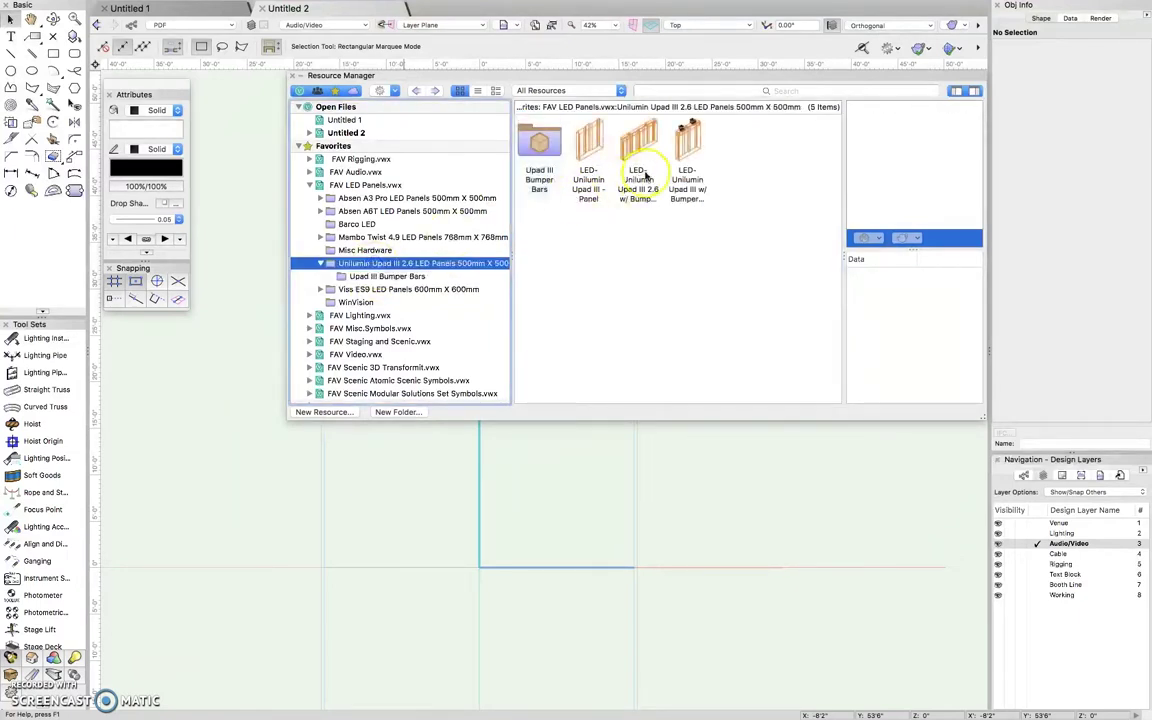
{"action": "left_click", "coordinate": [588, 141]}
{"action": "double_click", "coordinate": [588, 141]}
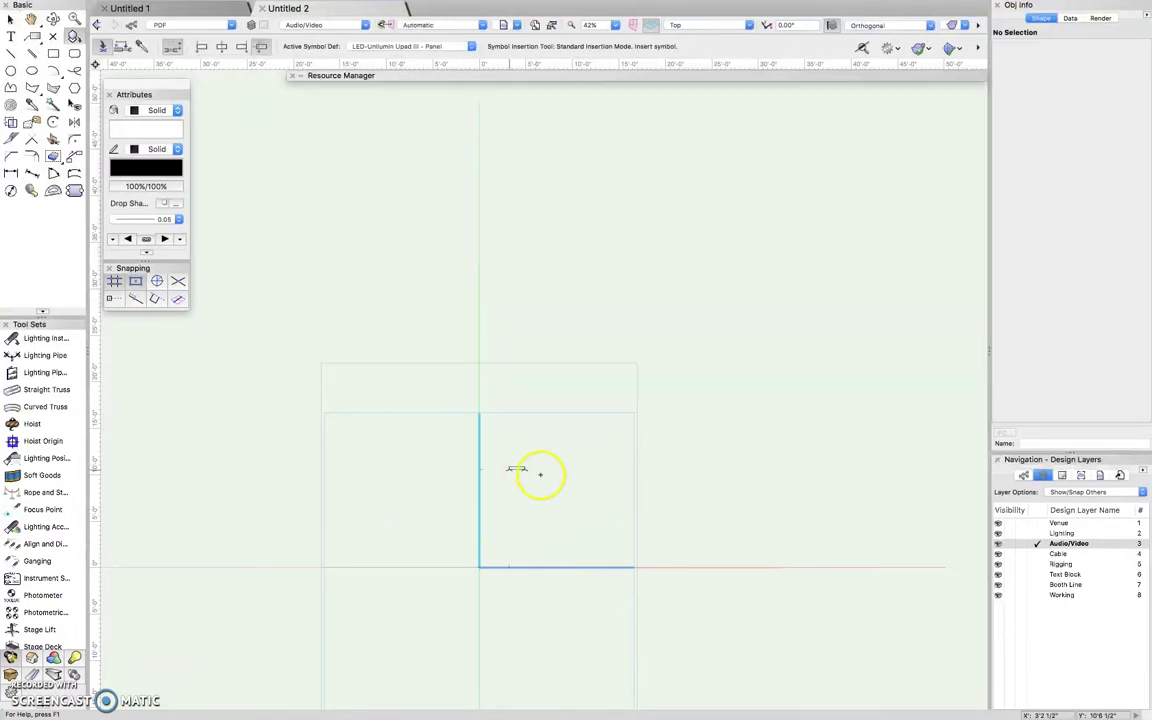
{"action": "scroll", "coordinate": [512, 548], "scroll_direction": "up", "scroll_amount": 5}
{"action": "scroll", "coordinate": [503, 548], "scroll_direction": "up", "scroll_amount": 3}
{"action": "scroll", "coordinate": [503, 548], "scroll_direction": "down", "scroll_amount": 2}
{"action": "scroll", "coordinate": [506, 546], "scroll_direction": "up", "scroll_amount": 1}
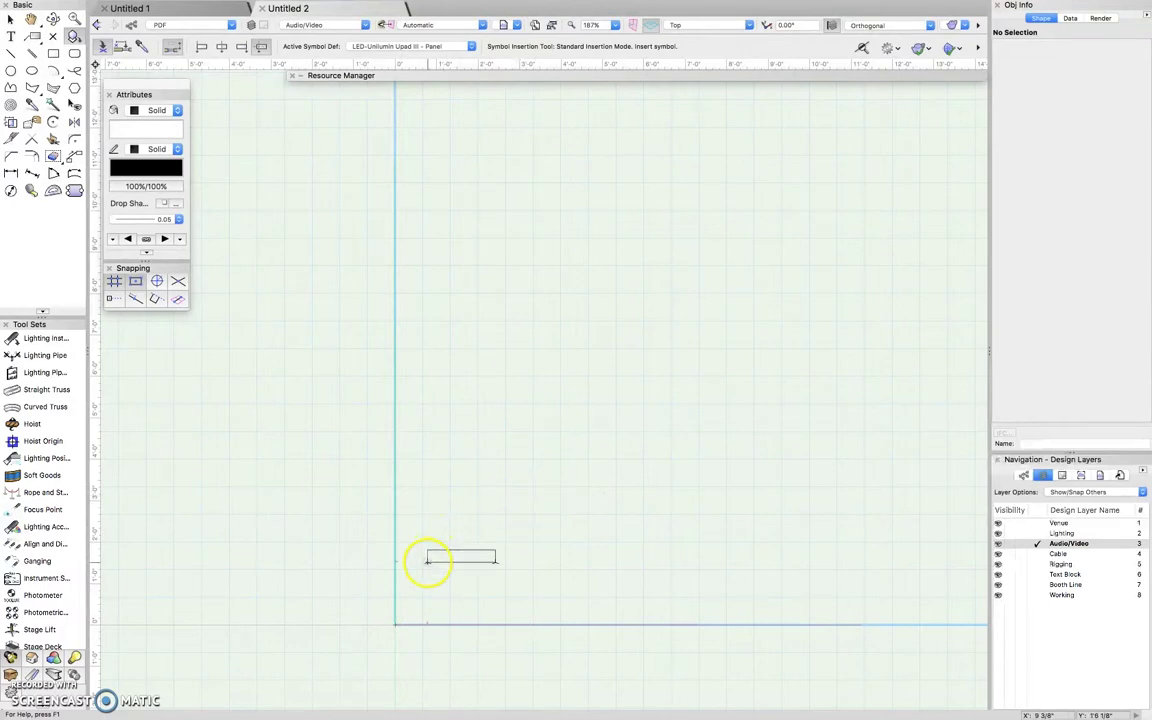
{"action": "scroll", "coordinate": [427, 556], "scroll_direction": "up", "scroll_amount": 5}
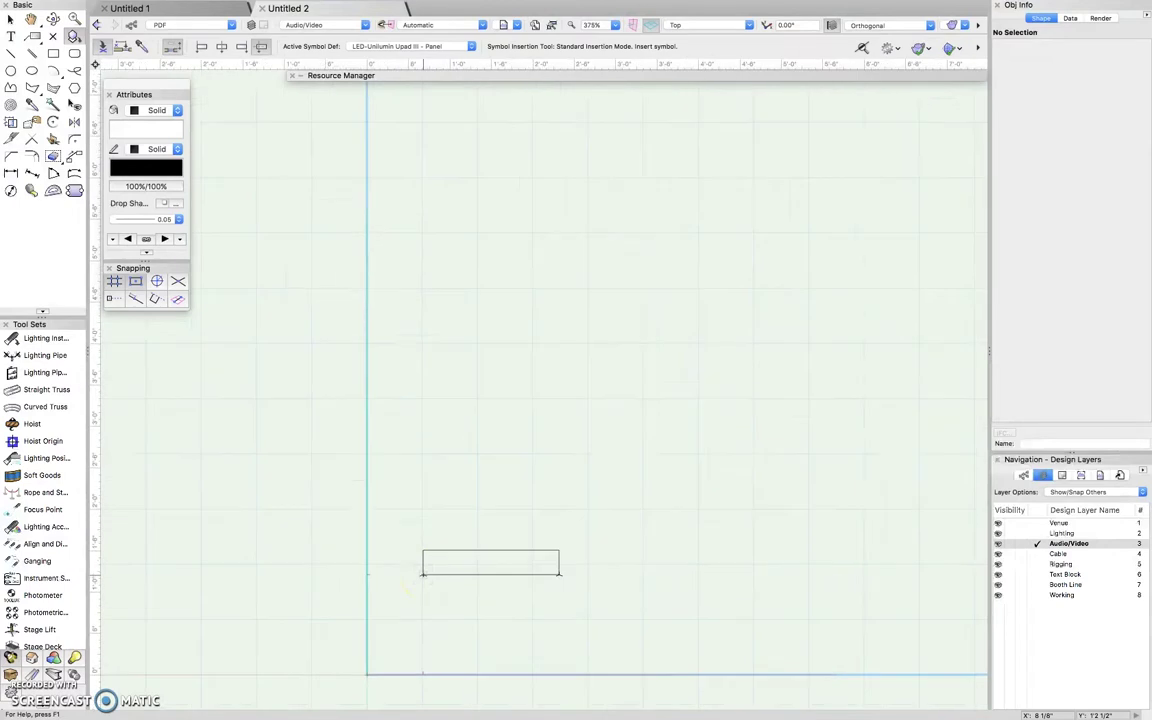
{"action": "scroll", "coordinate": [429, 514], "scroll_direction": "down", "scroll_amount": 3}
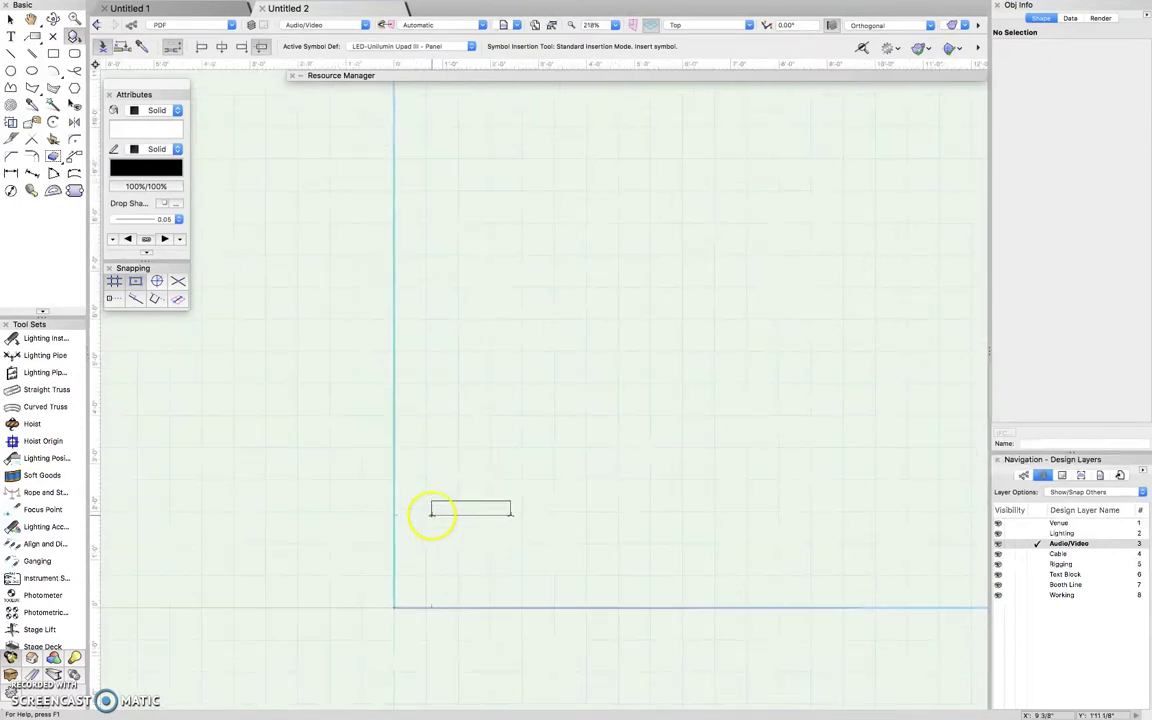
{"action": "left_click", "coordinate": [427, 509]}
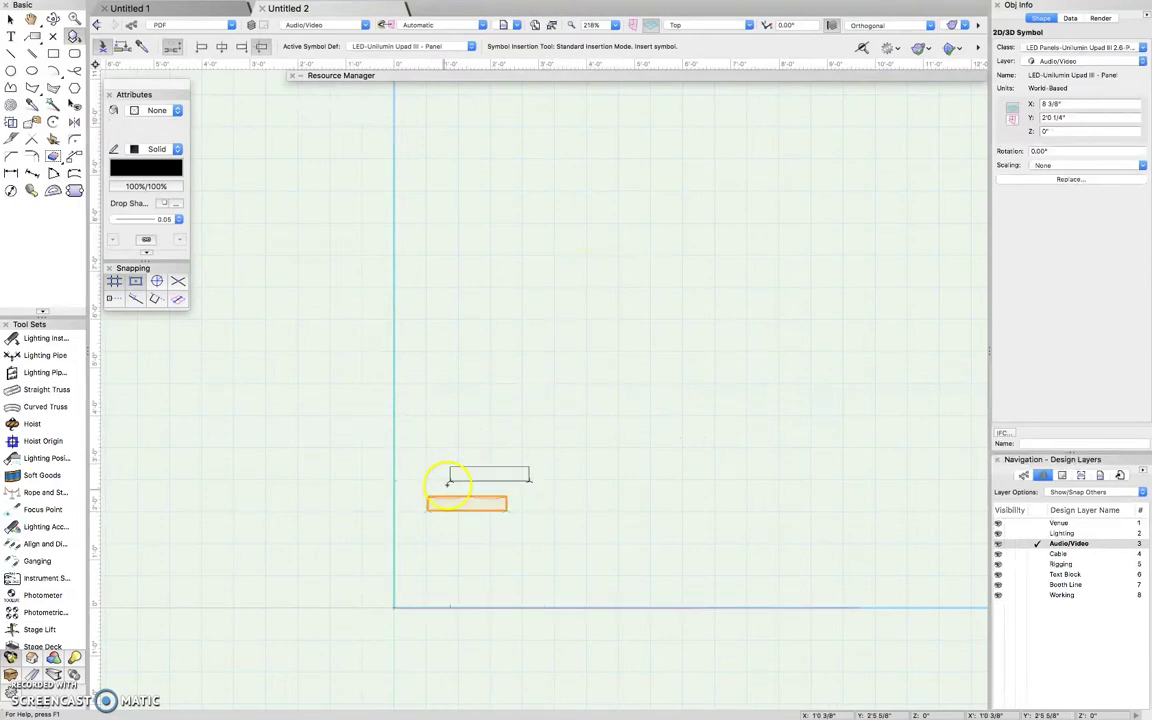
Switch to the Front view to see the placed LED panel, and return to the Selection tool.
{"action": "left_click", "coordinate": [686, 28]}
{"action": "left_click", "coordinate": [697, 71]}
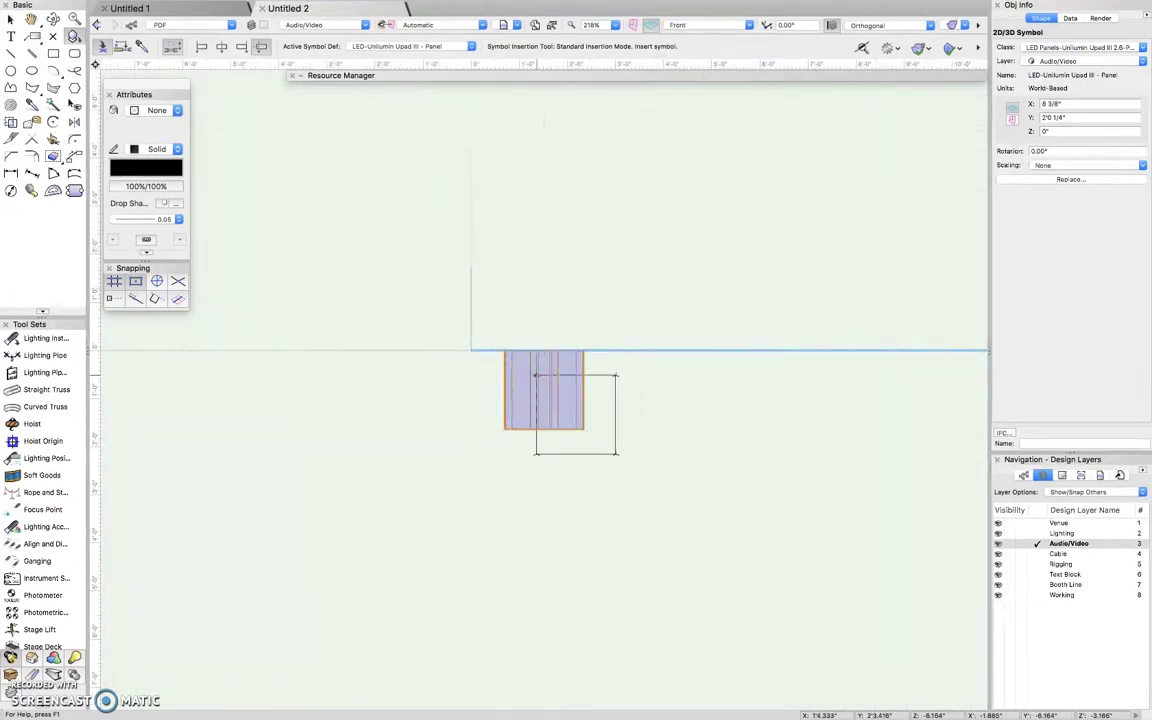
{"action": "key", "text": "x"}
{"action": "scroll", "coordinate": [606, 291], "scroll_direction": "down", "scroll_amount": 3}
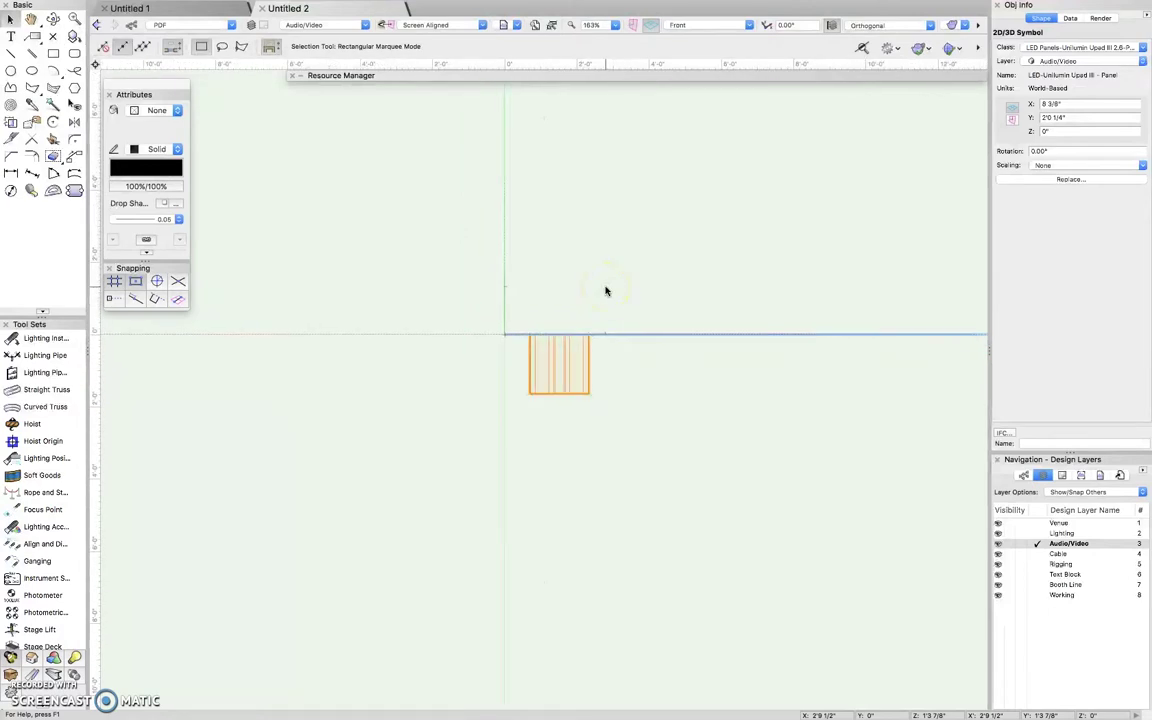
In the Top view, move the placed LED panel straight back to about Y 7'10.8".
{"action": "left_click", "coordinate": [689, 27]}
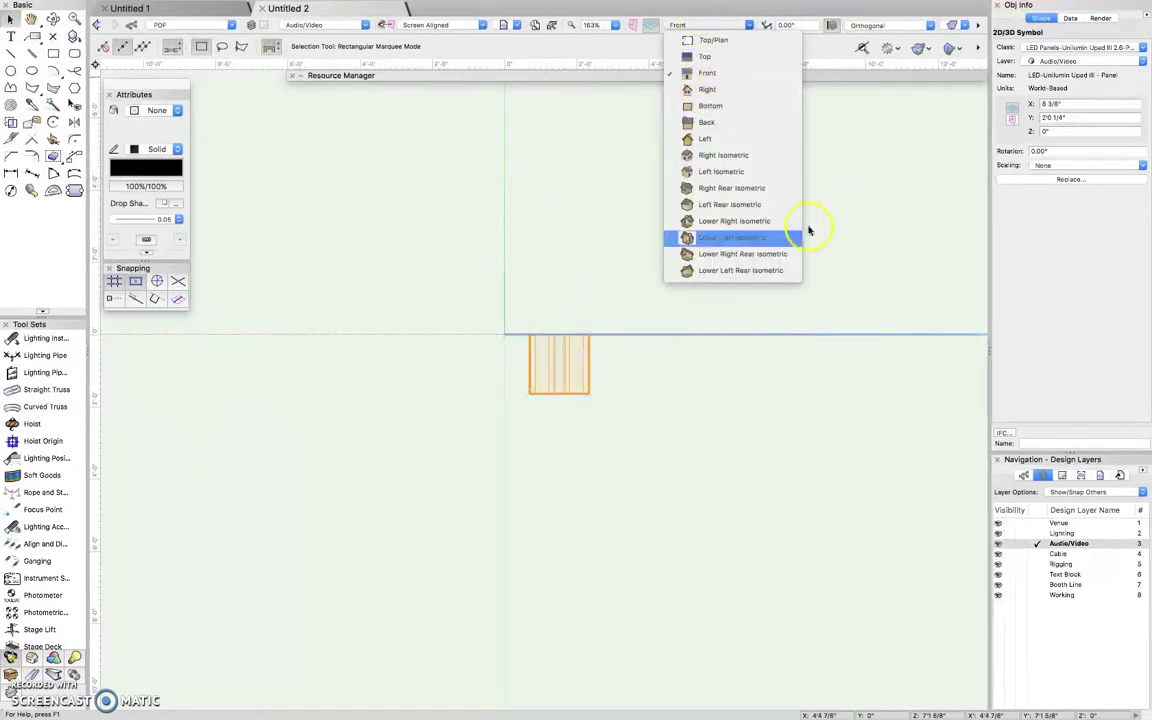
{"action": "left_click", "coordinate": [712, 58]}
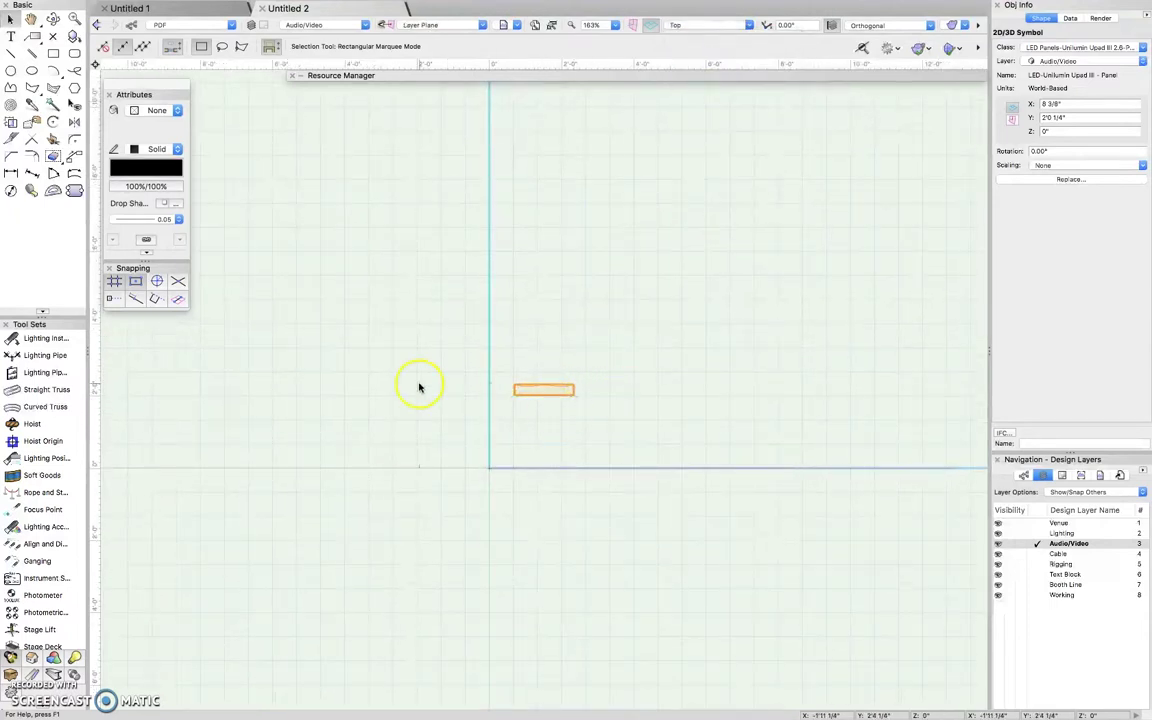
{"action": "left_click", "coordinate": [545, 390]}
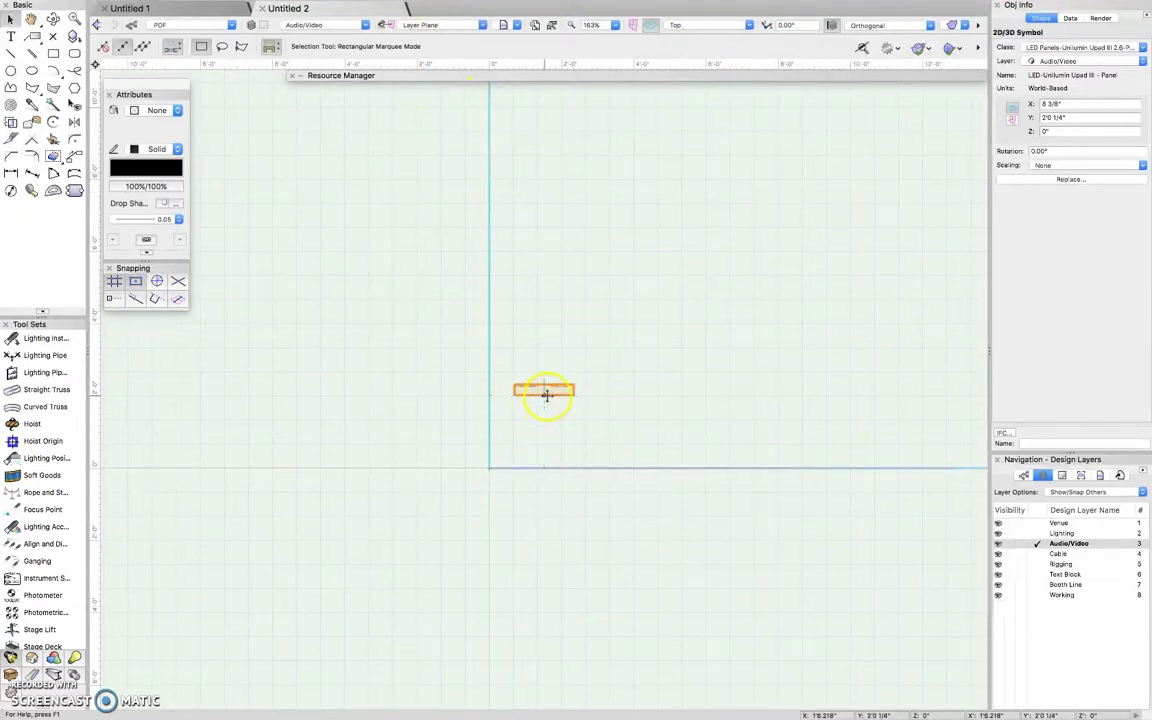
{"action": "left_click_drag", "start_coordinate": [547, 390], "coordinate": [548, 176]}
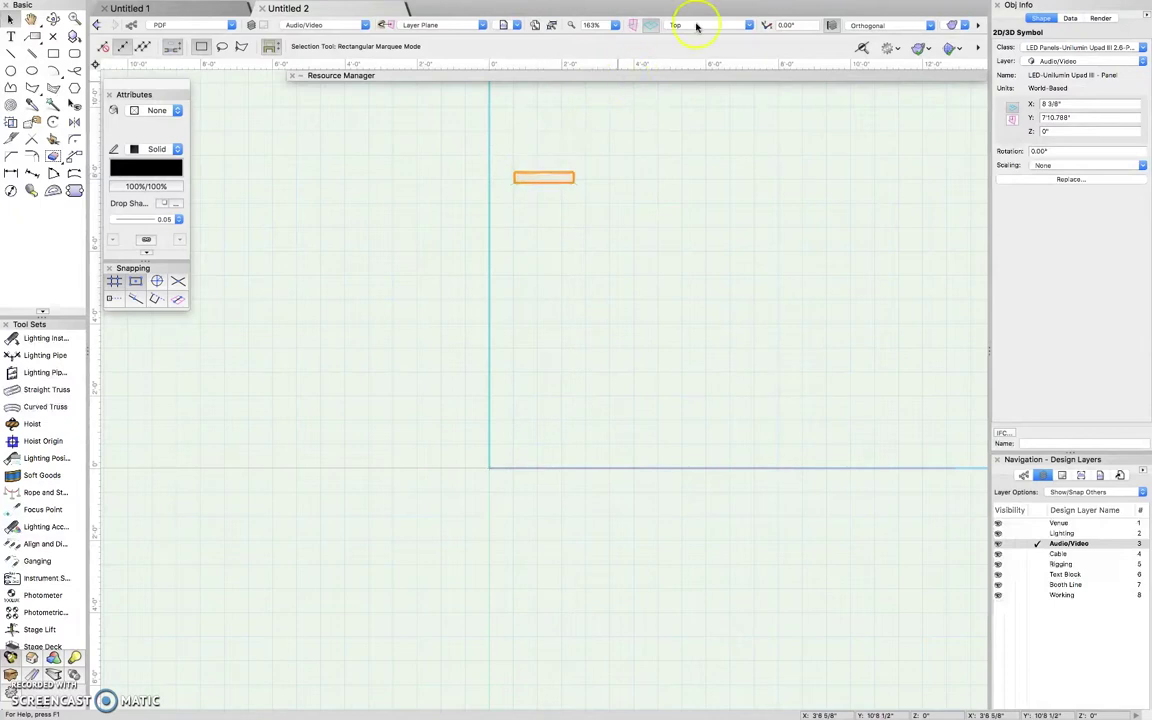
In the Front view, insert a second LED-Unilumin Upad III - Panel symbol beside the first at about X 2'10 1/4", Z 1/8".
{"action": "left_click", "coordinate": [740, 22]}
{"action": "left_click", "coordinate": [720, 70]}
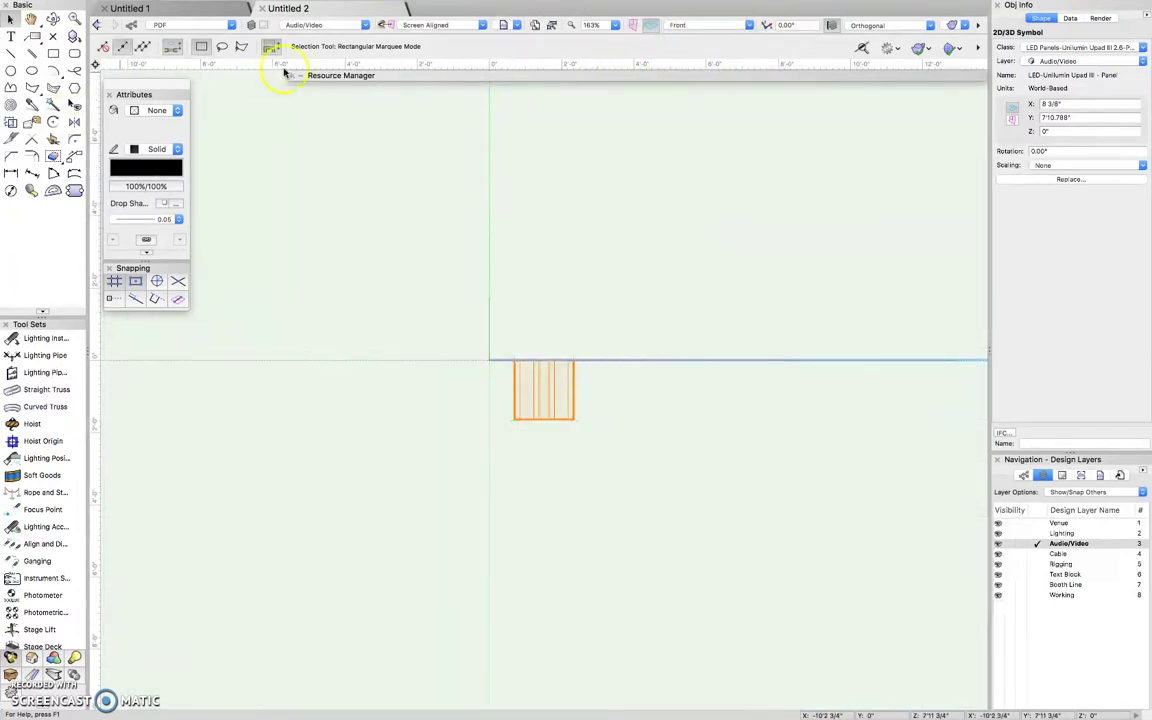
{"action": "left_click", "coordinate": [336, 76]}
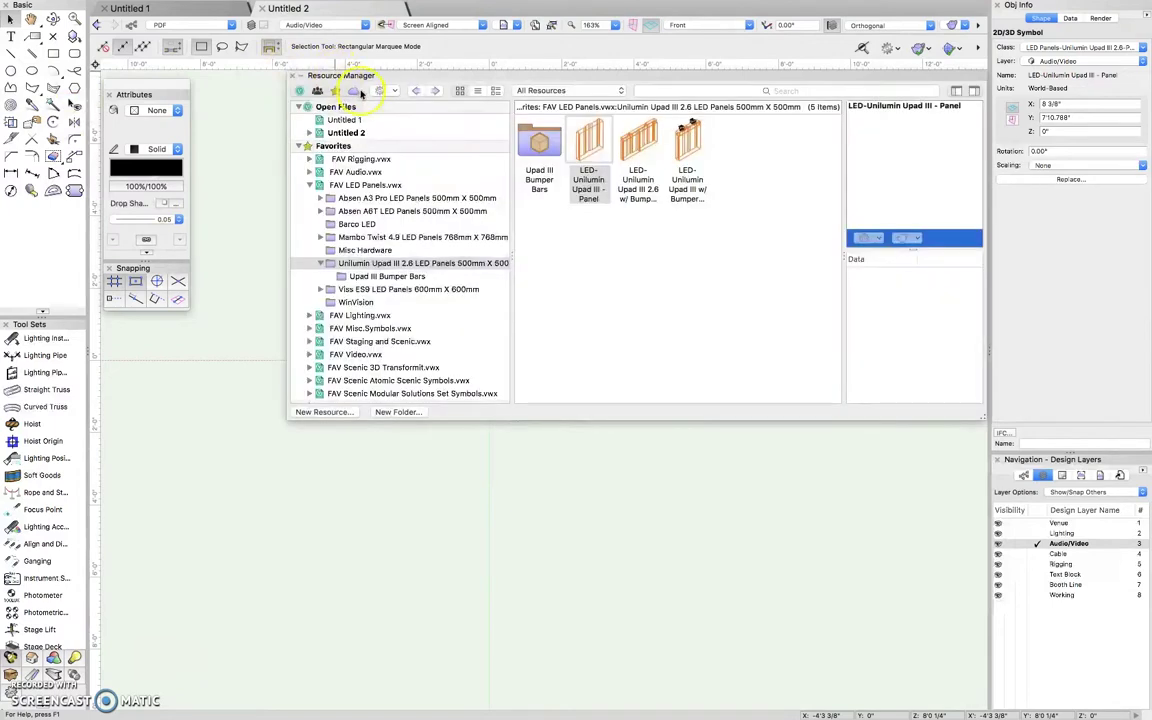
{"action": "double_click", "coordinate": [591, 140]}
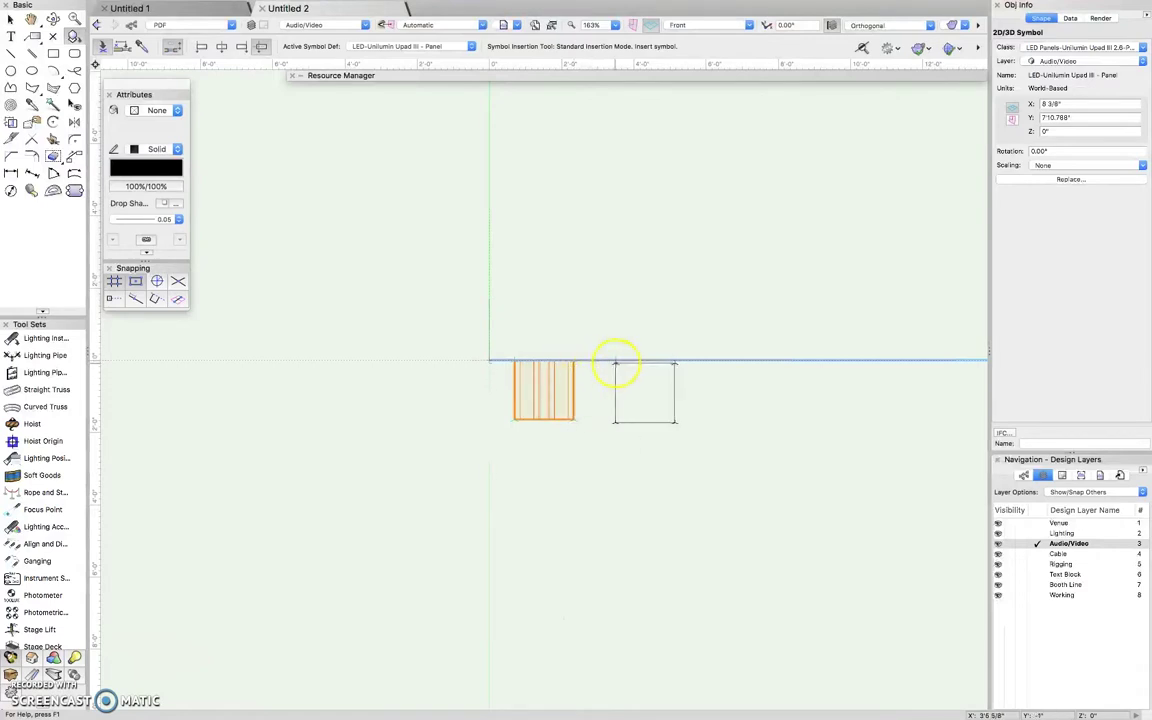
{"action": "left_click", "coordinate": [592, 360]}
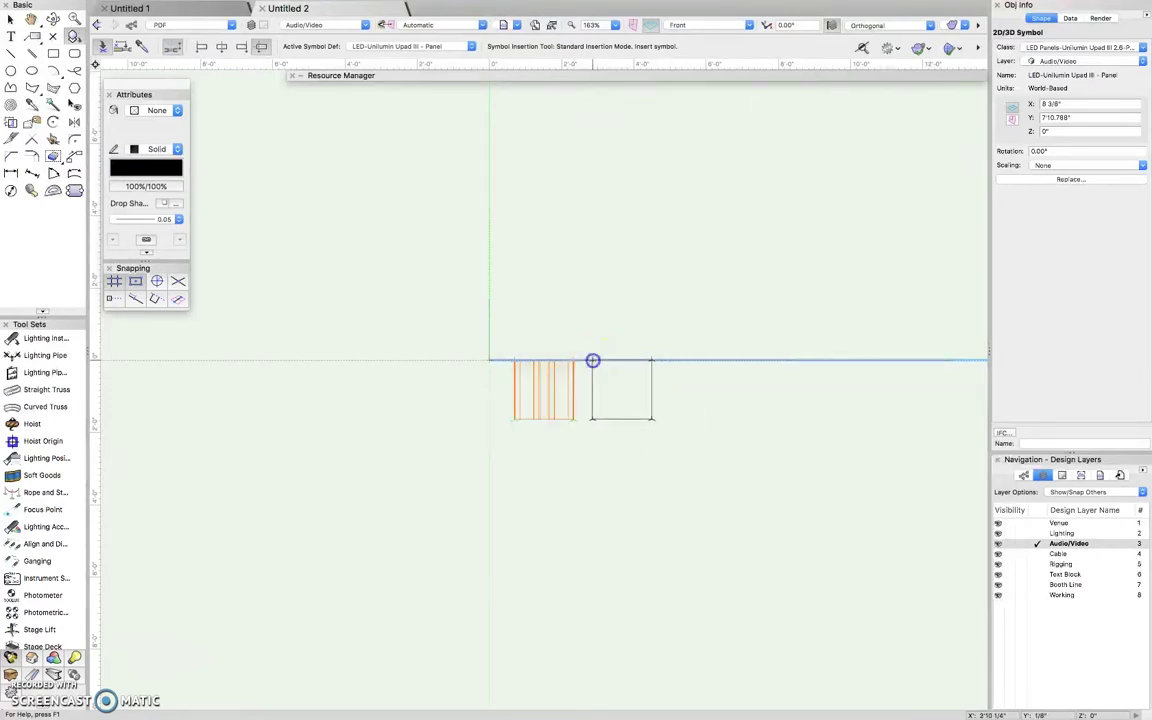
In the Top view, move the second panel back in line with the first at Y 7'10.788".
{"action": "left_click", "coordinate": [717, 27]}
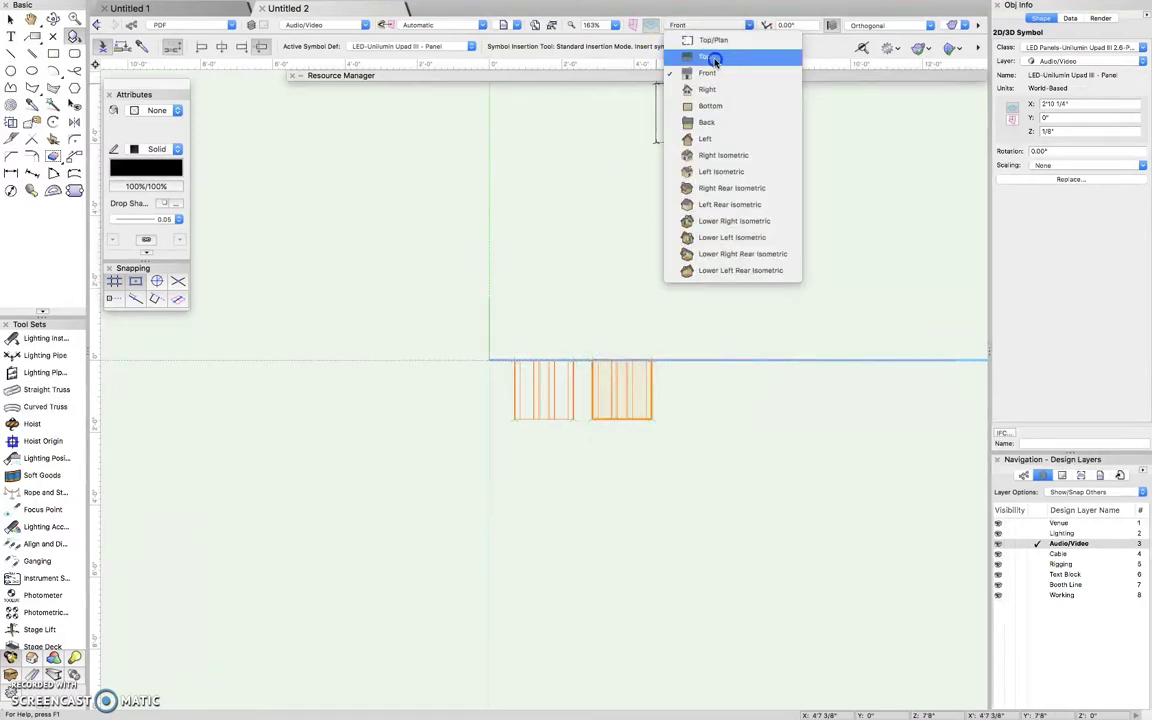
{"action": "left_click", "coordinate": [713, 57]}
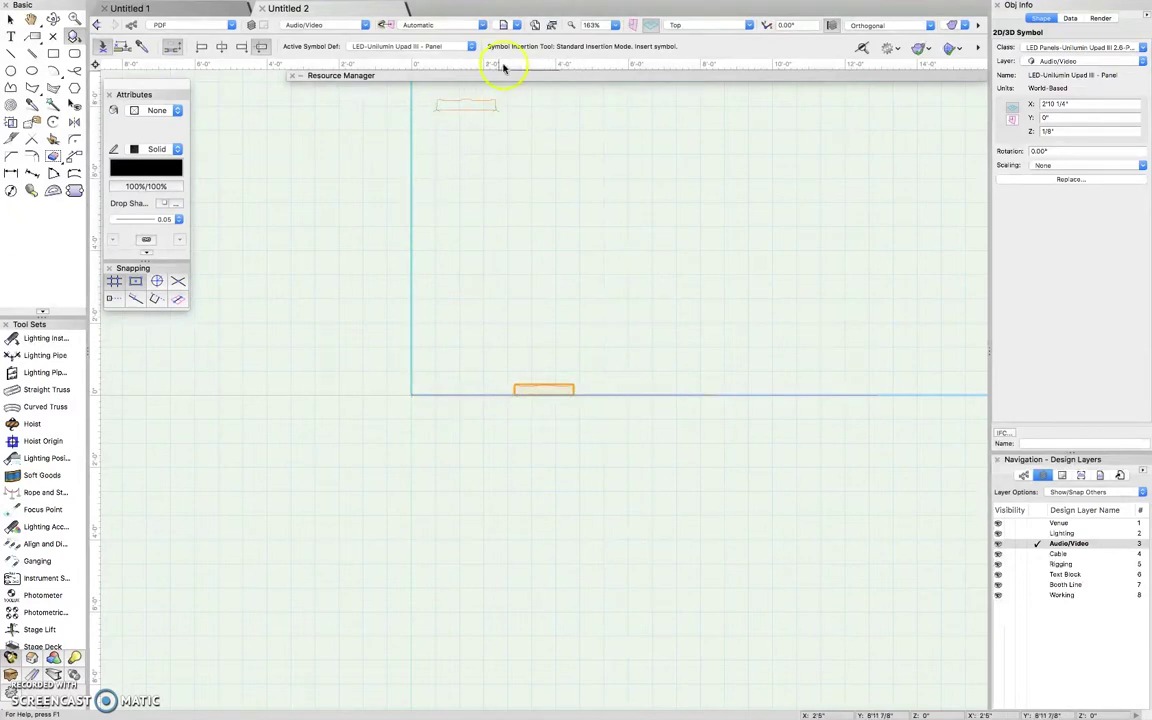
{"action": "key", "text": "x"}
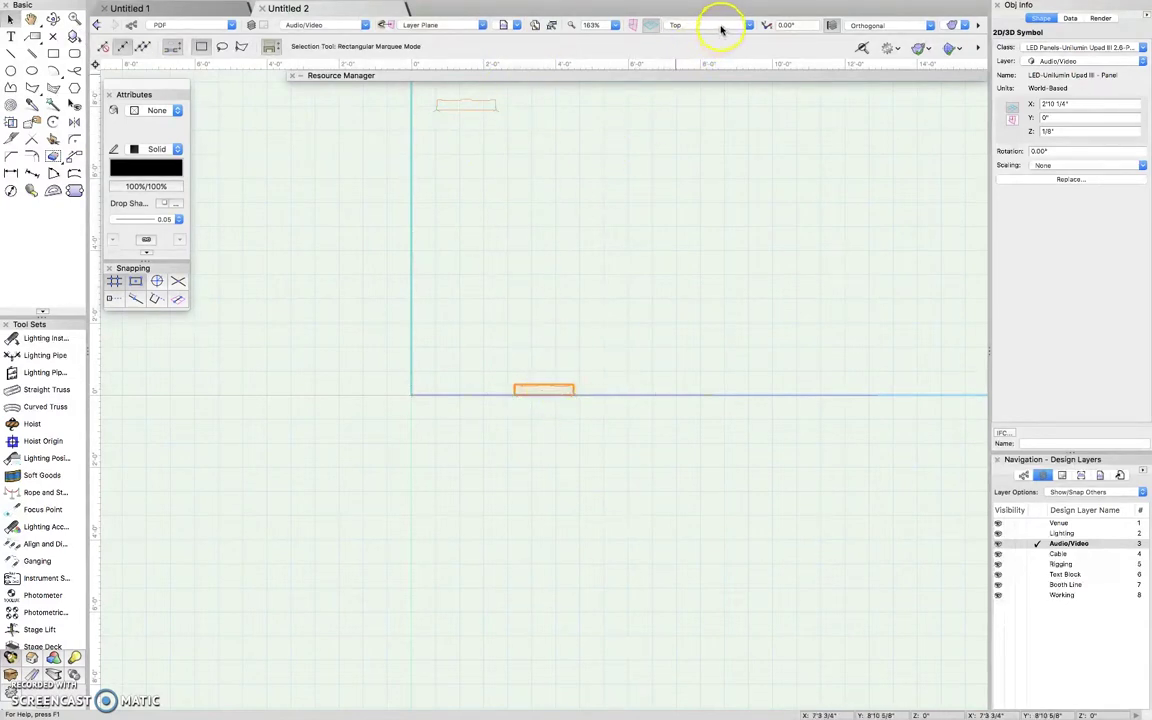
{"action": "left_click_drag", "start_coordinate": [545, 388], "coordinate": [547, 104]}
{"action": "scroll", "coordinate": [498, 91], "scroll_direction": "up", "scroll_amount": 10}
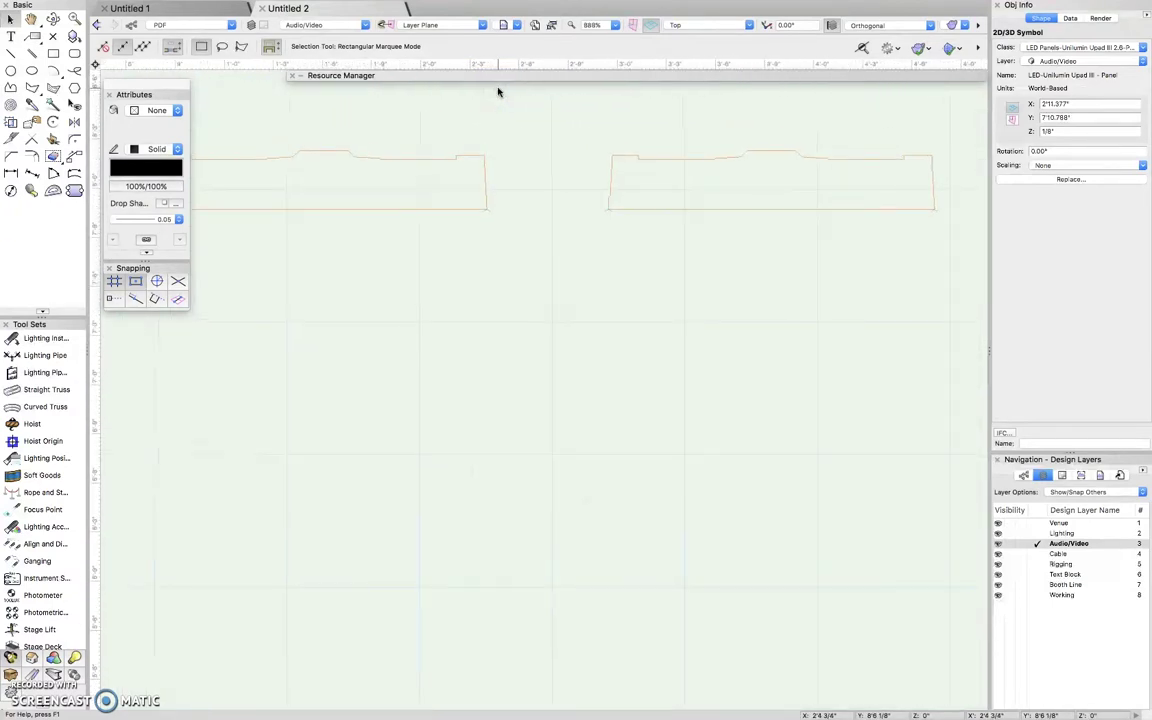
Snap the second panel's insertion point to the adjacent front corner of the first panel at X 2'4.06", Y 7'10.788".
{"action": "scroll", "coordinate": [545, 428], "scroll_direction": "down", "scroll_amount": 4}
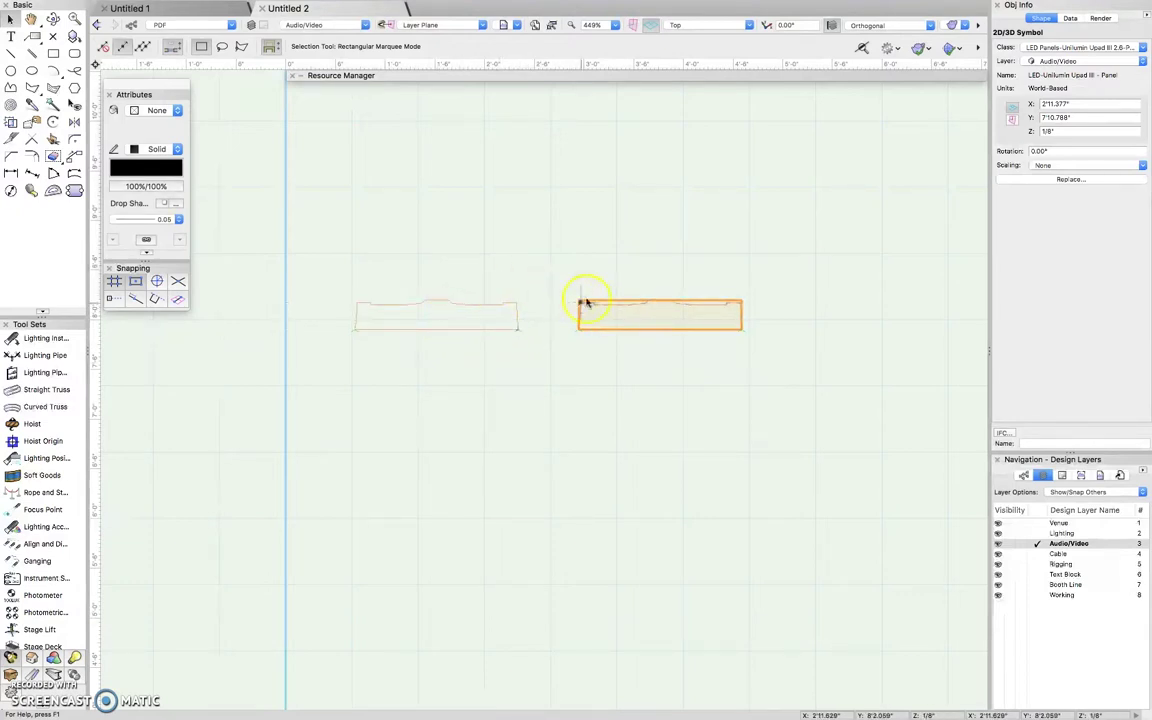
{"action": "scroll", "coordinate": [560, 314], "scroll_direction": "up", "scroll_amount": 5}
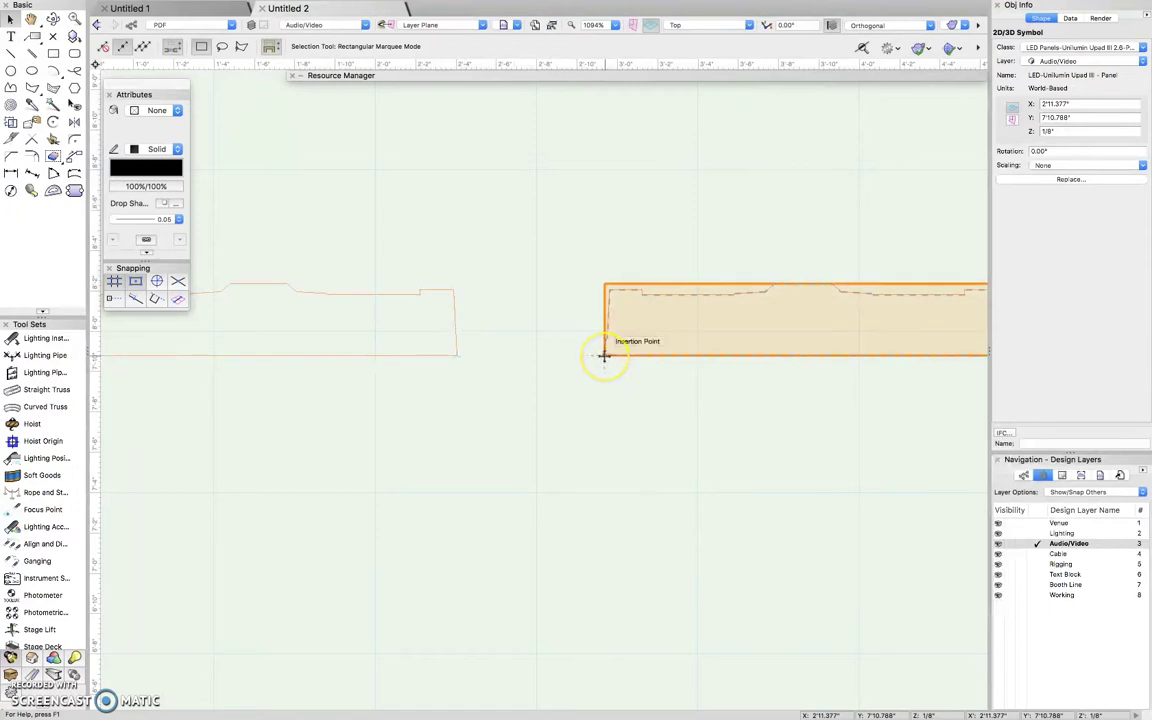
{"action": "left_click_drag", "start_coordinate": [603, 355], "coordinate": [457, 357]}
{"action": "scroll", "coordinate": [457, 357], "scroll_direction": "down", "scroll_amount": 5}
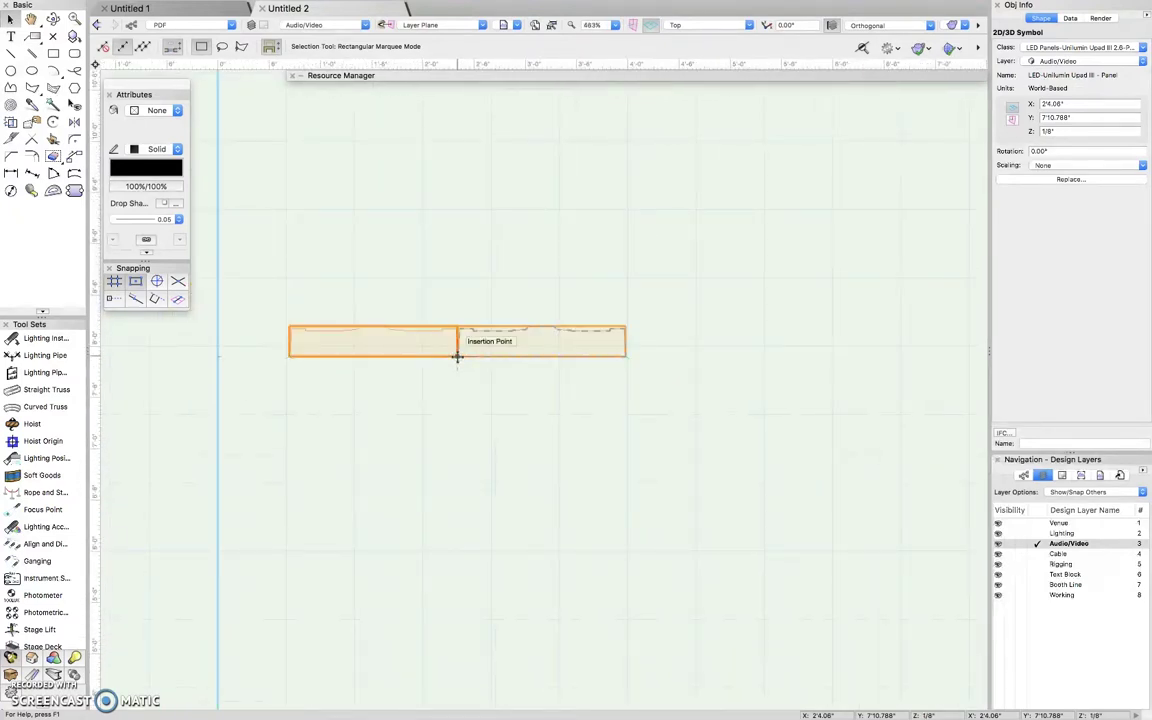
Select both LED panels and move them together toward the origin line to Y 8".
{"action": "scroll", "coordinate": [509, 179], "scroll_direction": "down", "scroll_amount": 8}
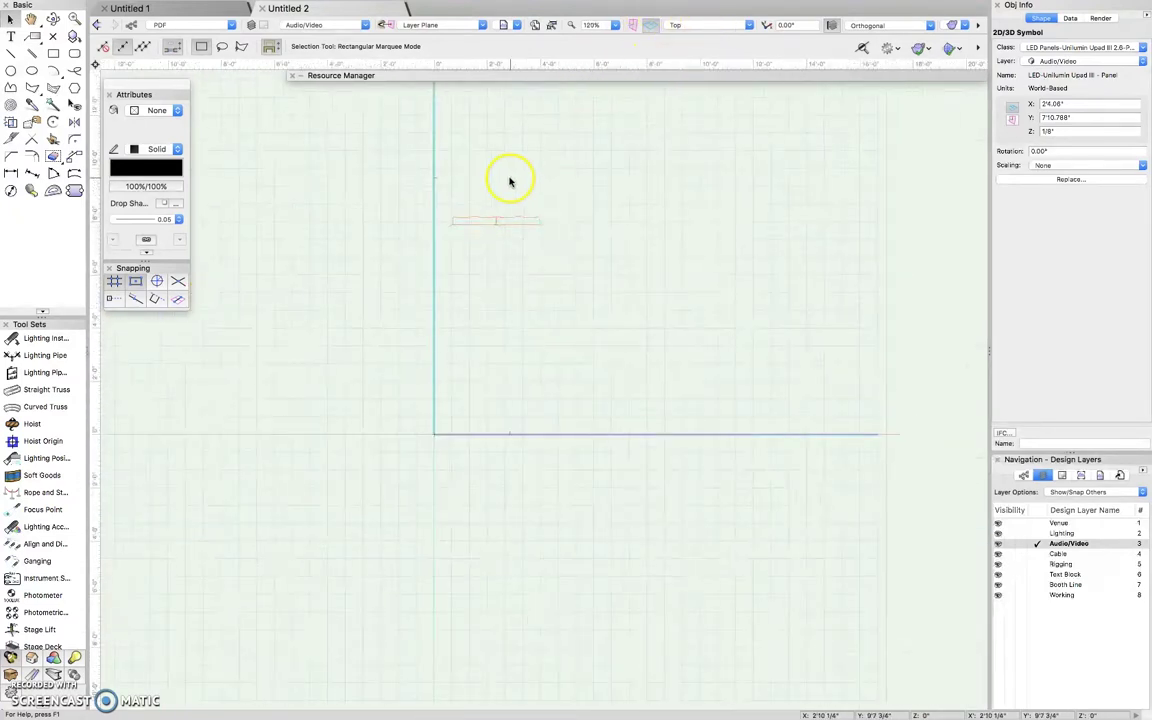
{"action": "left_click_drag", "start_coordinate": [419, 241], "coordinate": [420, 242]}
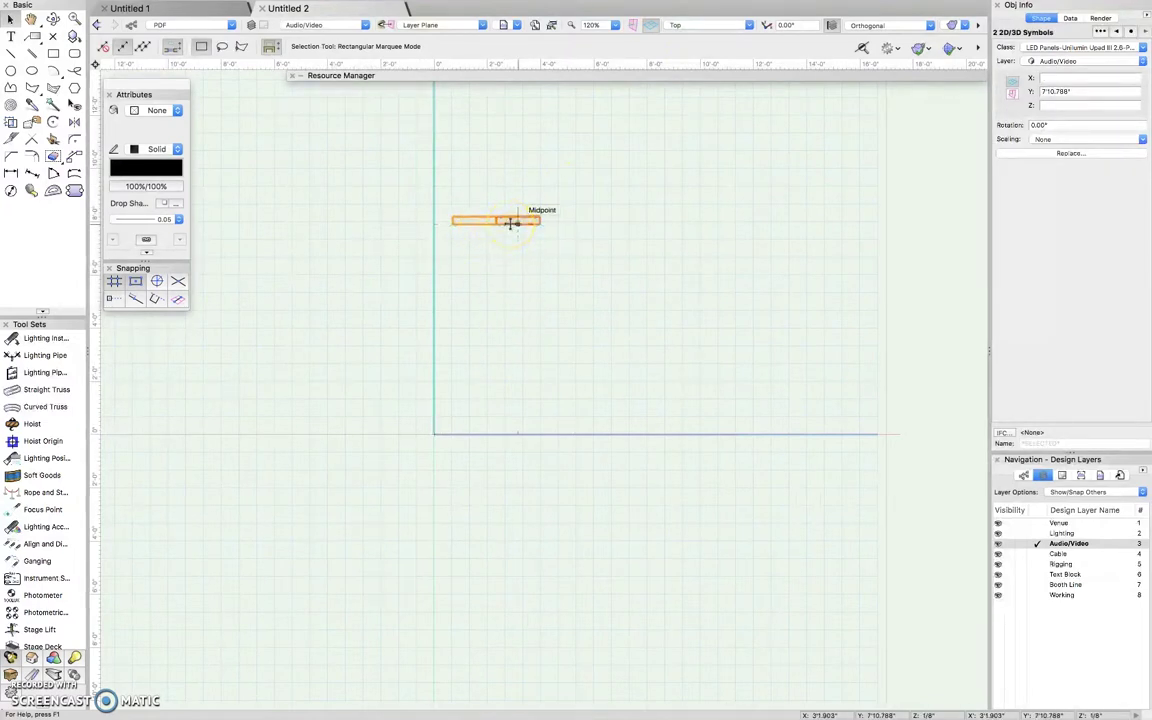
{"action": "left_click_drag", "start_coordinate": [511, 223], "coordinate": [517, 417]}
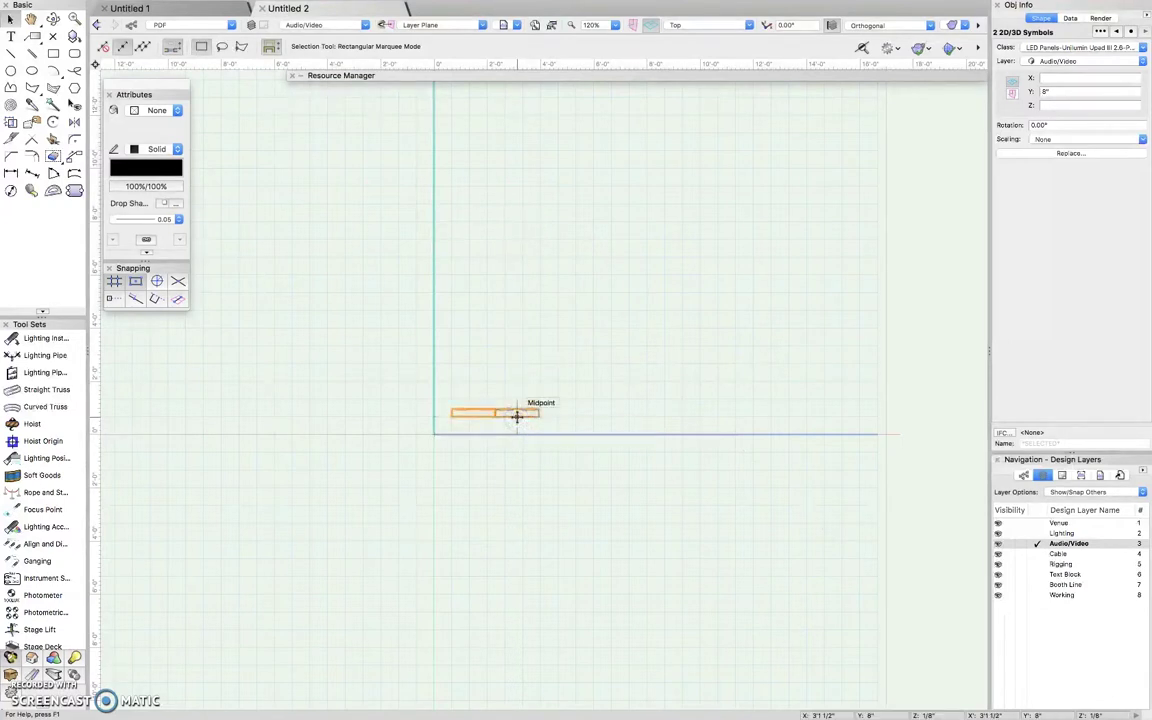
In the Front view, raise both panels above the ground line to a top height of about Z 2'3", then deselect them.
{"action": "left_click", "coordinate": [748, 24]}
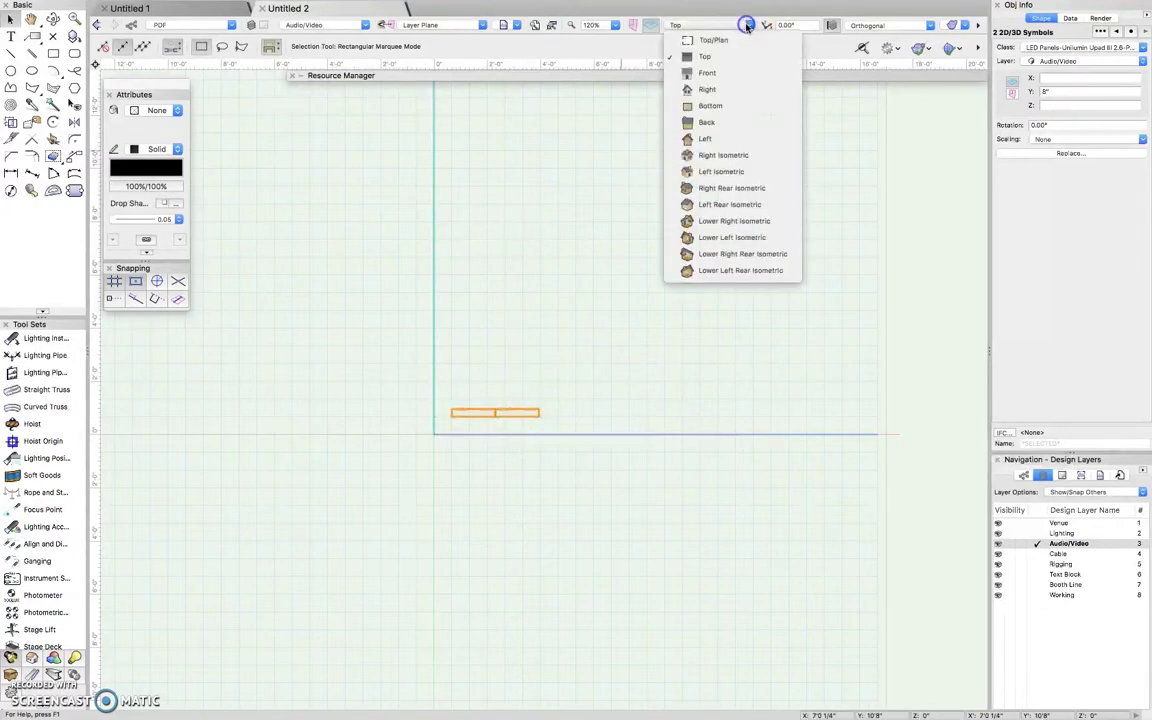
{"action": "left_click", "coordinate": [716, 72]}
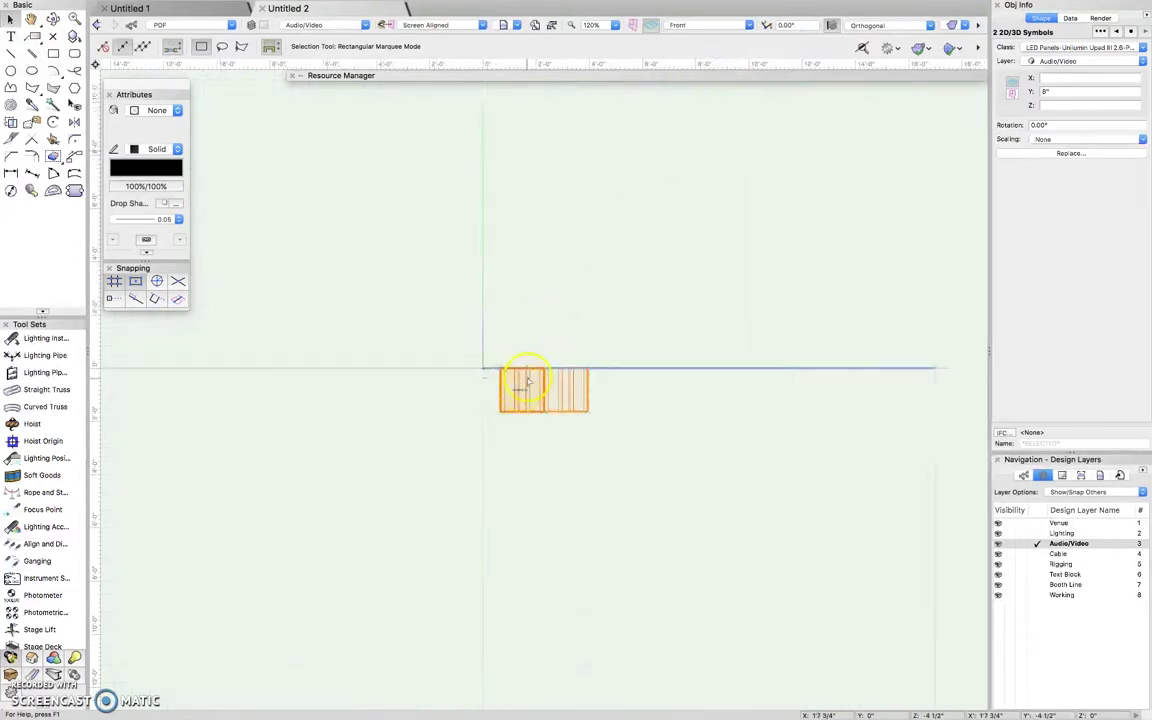
{"action": "scroll", "coordinate": [527, 372], "scroll_direction": "up", "scroll_amount": 1}
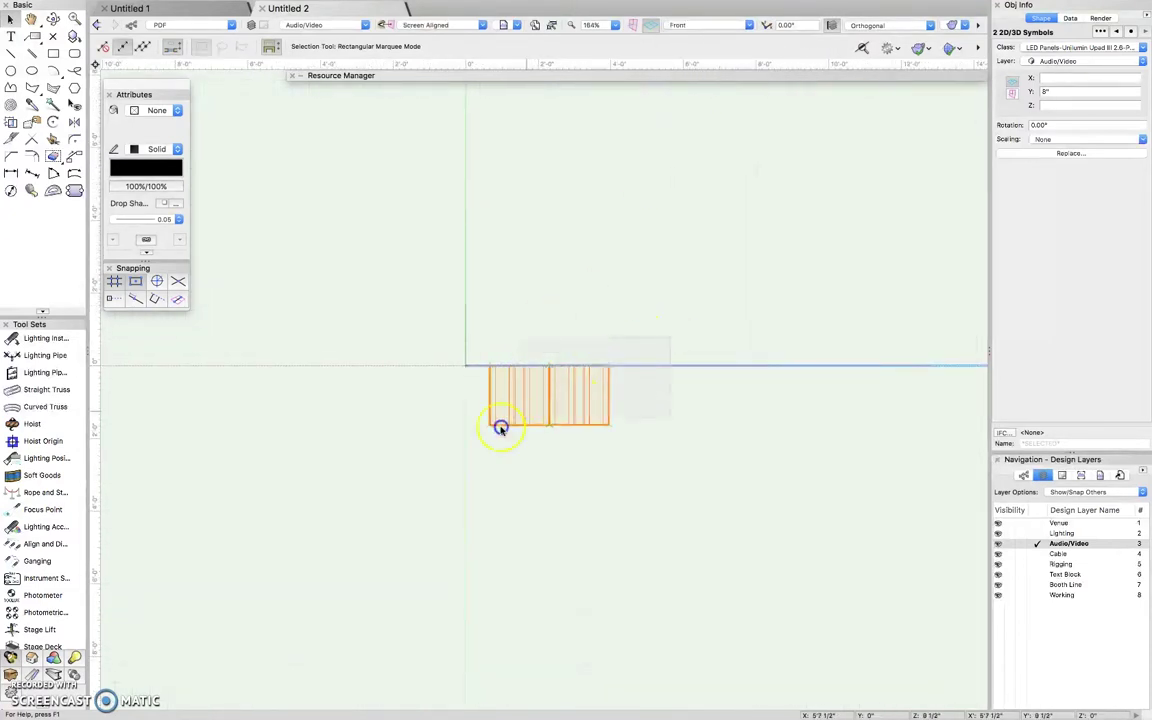
{"action": "left_click_drag", "start_coordinate": [550, 421], "coordinate": [570, 313]}
{"action": "left_click", "coordinate": [738, 296]}
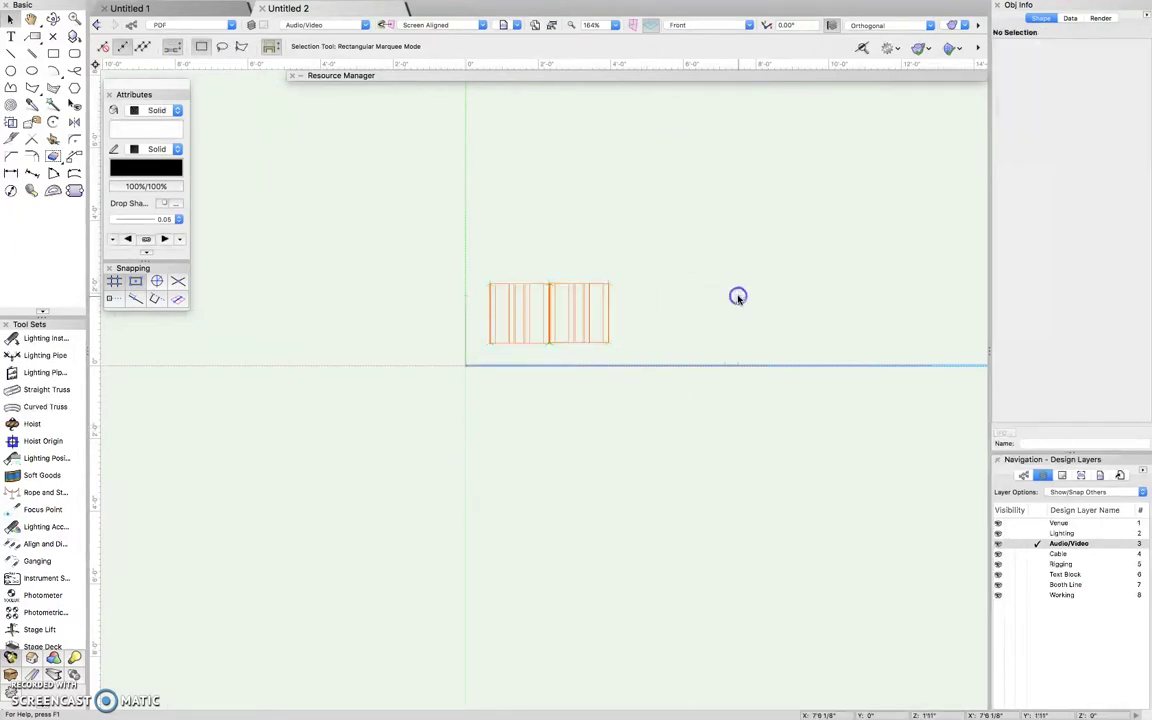
Insert a third Upad III panel symbol unrotated, snapped to the end of the pair at X 3'11.343", Z 2'3.235".
{"action": "scroll", "coordinate": [461, 478], "scroll_direction": "down", "scroll_amount": 3}
{"action": "scroll", "coordinate": [576, 288], "scroll_direction": "up", "scroll_amount": 3}
{"action": "scroll", "coordinate": [503, 367], "scroll_direction": "up", "scroll_amount": 3}
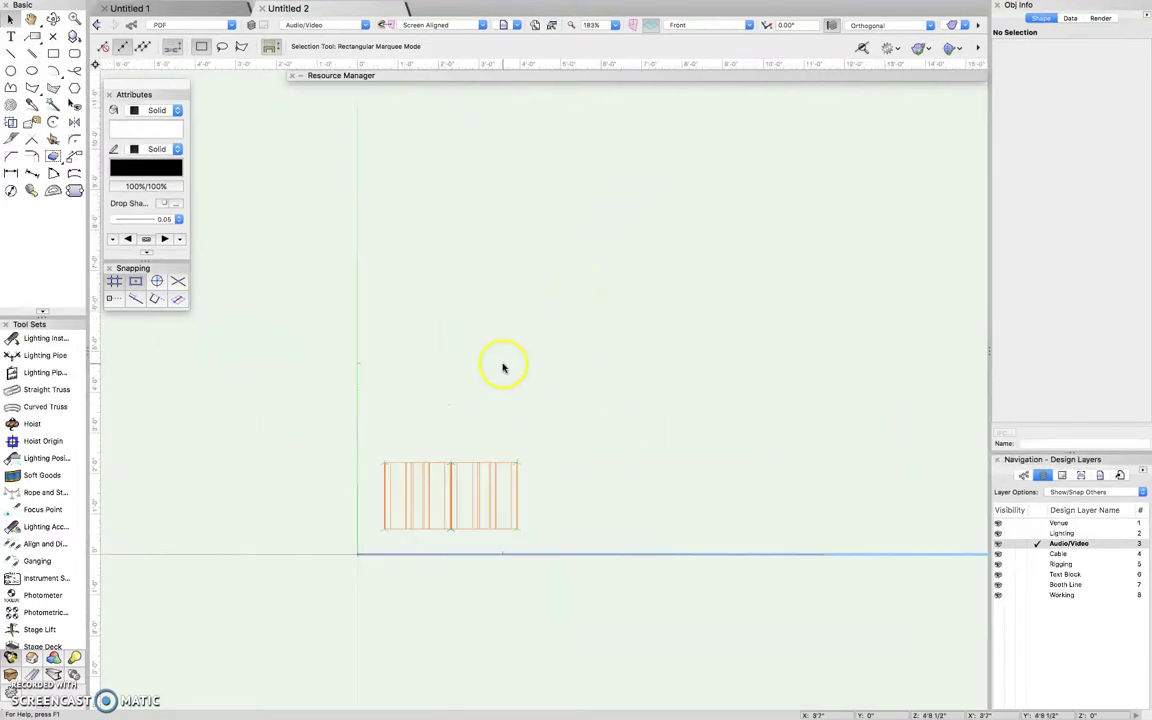
{"action": "left_click_drag", "start_coordinate": [593, 419], "coordinate": [321, 557]}
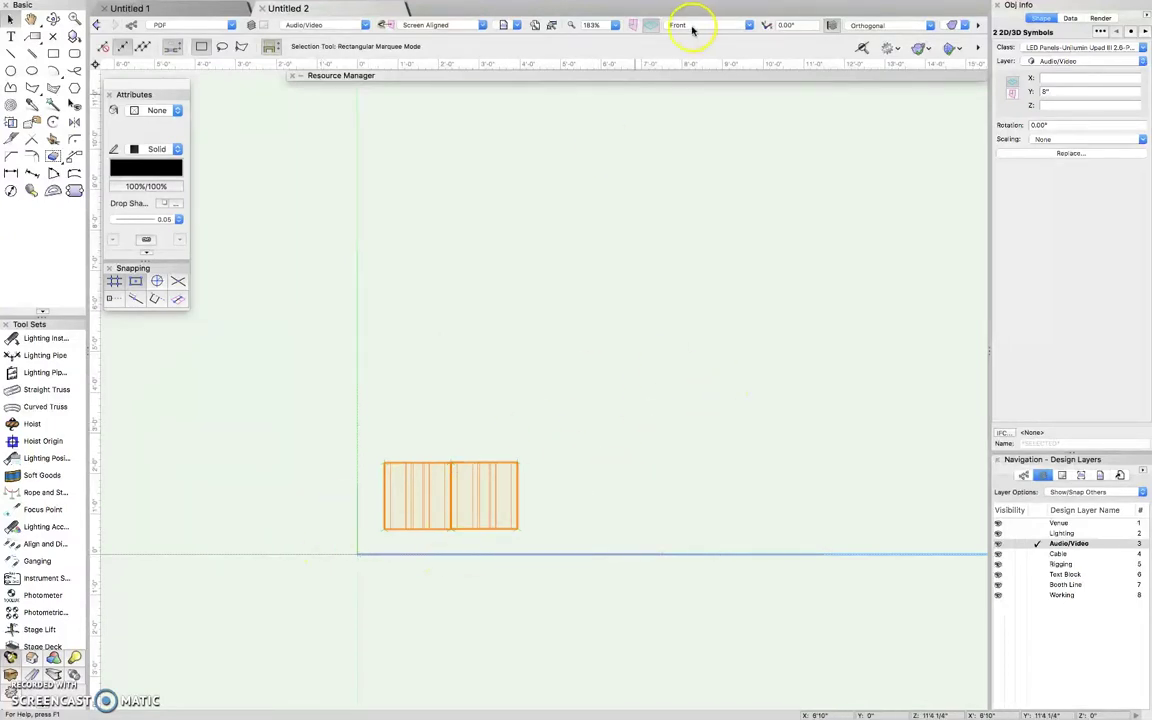
{"action": "mouse_move", "coordinate": [670, 79]}
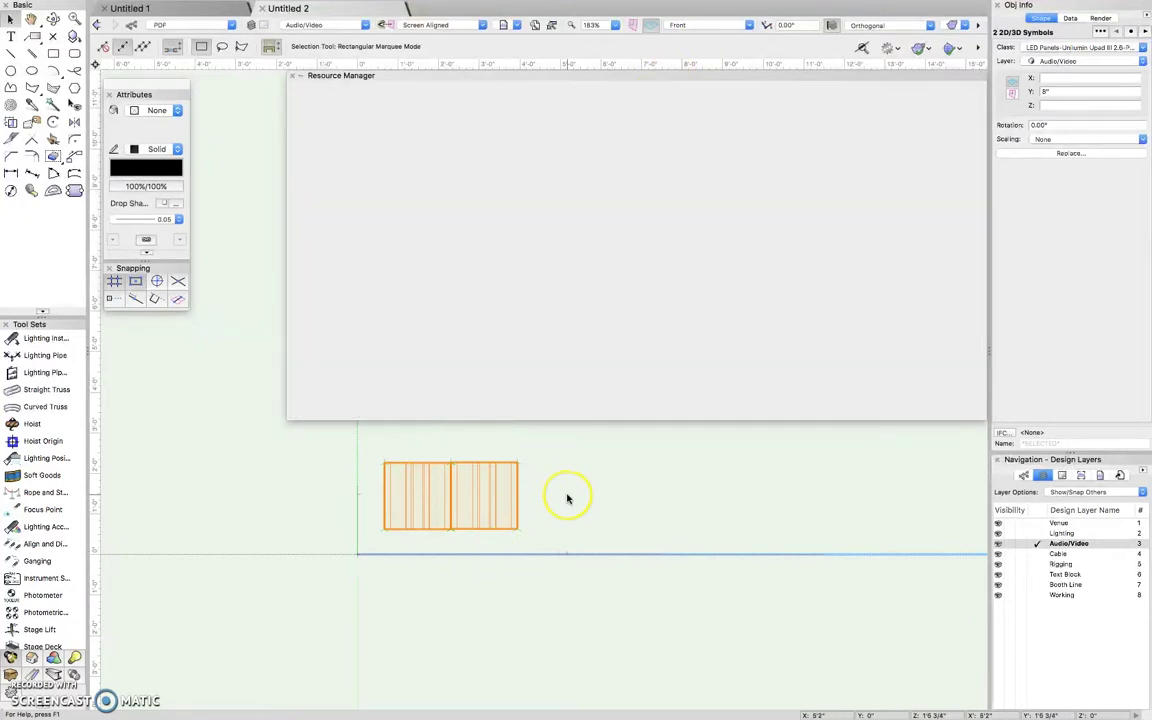
{"action": "mouse_move", "coordinate": [589, 75]}
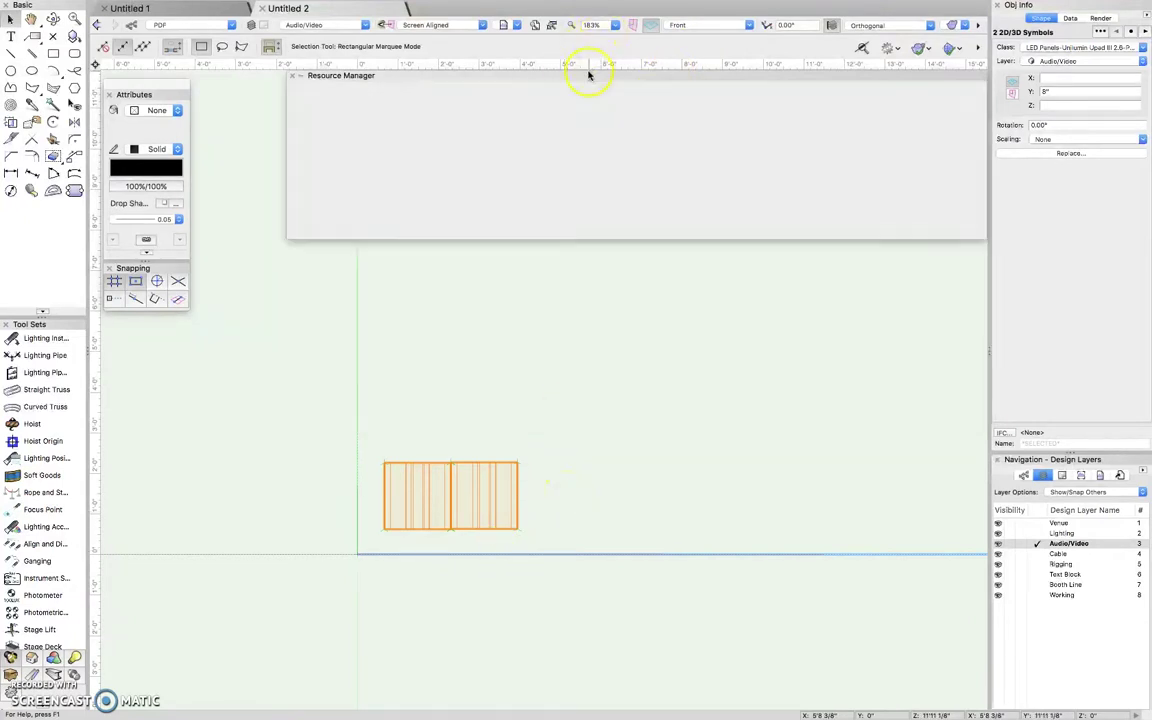
{"action": "double_click", "coordinate": [591, 145]}
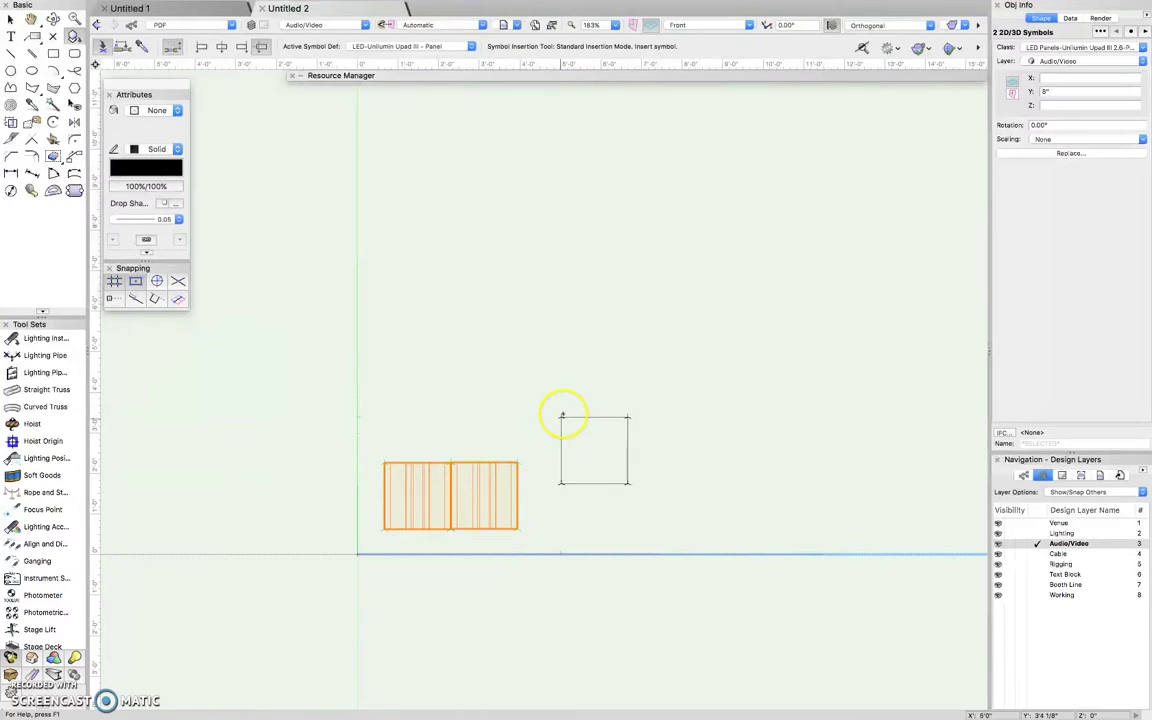
{"action": "left_click", "coordinate": [526, 459]}
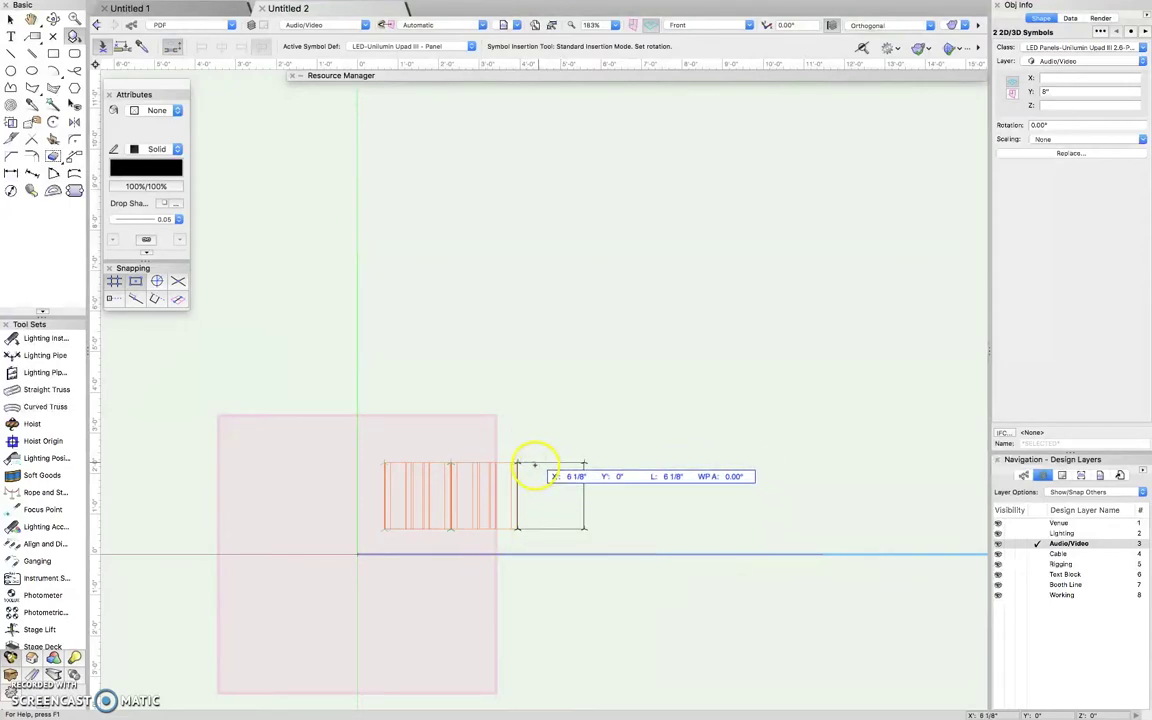
{"action": "left_click", "coordinate": [527, 463]}
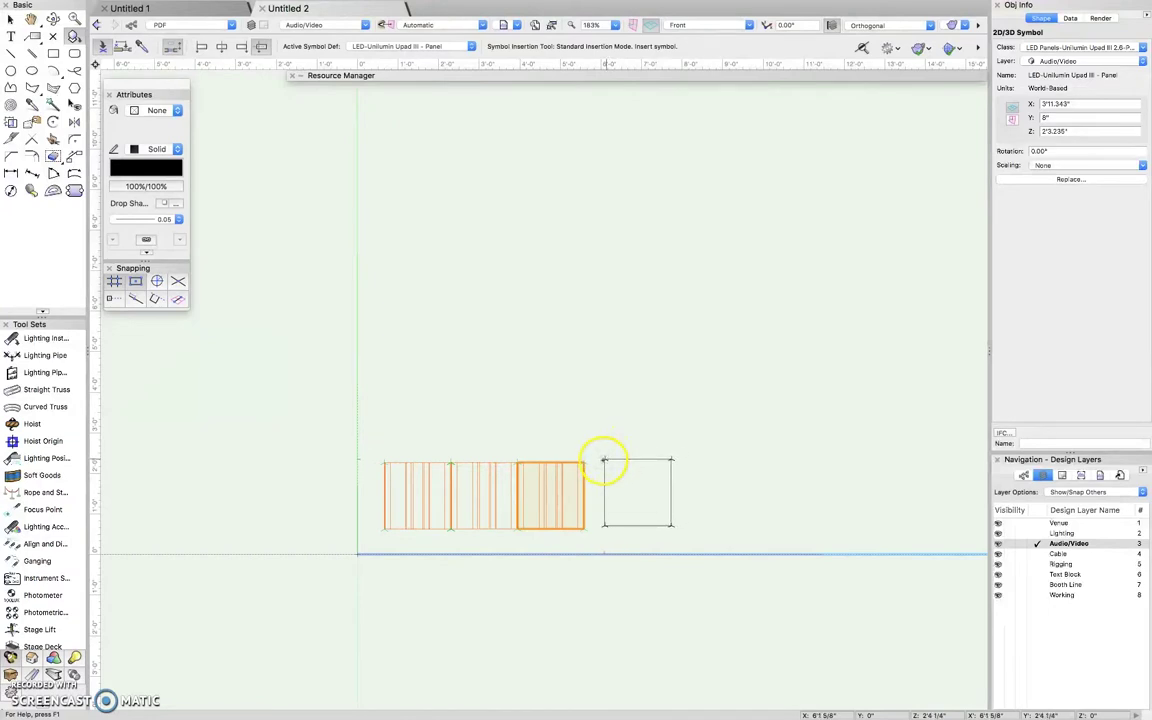
Add four more panels end to end, completing a row of seven with the last one at X 10'6.083", Z 2'3.235".
{"action": "left_click", "coordinate": [589, 463]}
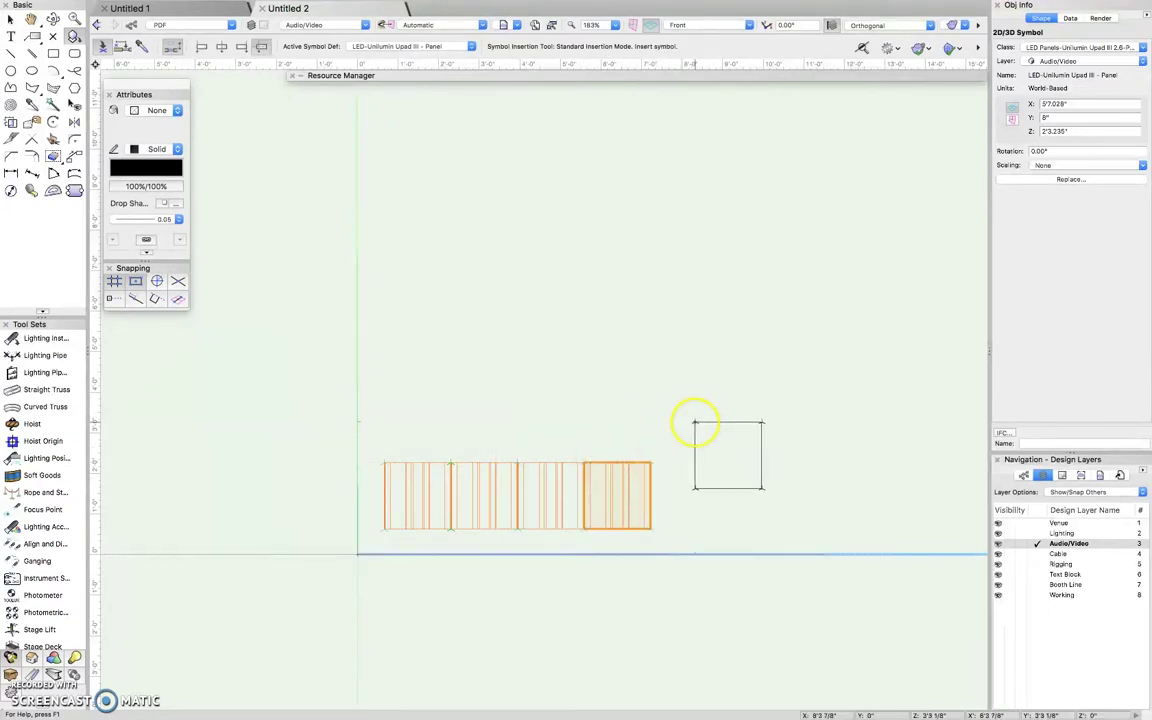
{"action": "left_click", "coordinate": [655, 462]}
{"action": "left_click", "coordinate": [707, 465]}
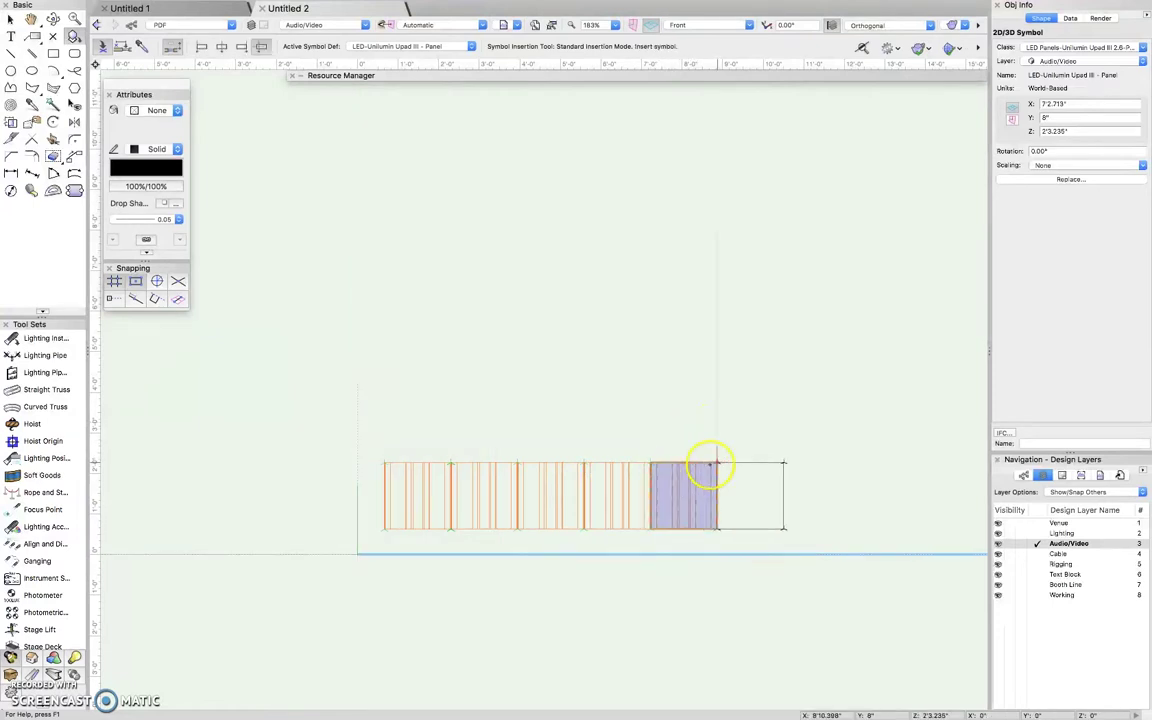
{"action": "left_click", "coordinate": [722, 463]}
{"action": "left_click", "coordinate": [722, 463]}
{"action": "left_click", "coordinate": [786, 463]}
{"action": "left_click", "coordinate": [786, 463]}
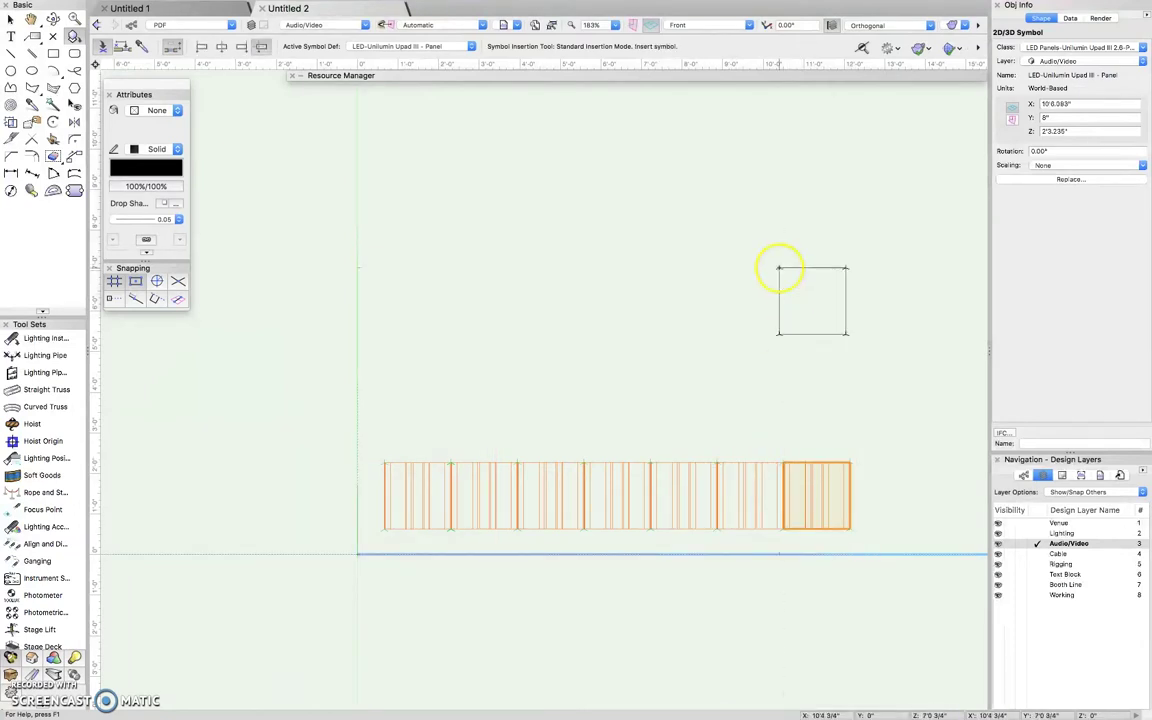
Switch to the Top view and examine the alignment of the seven-panel row.
{"action": "left_click", "coordinate": [747, 23]}
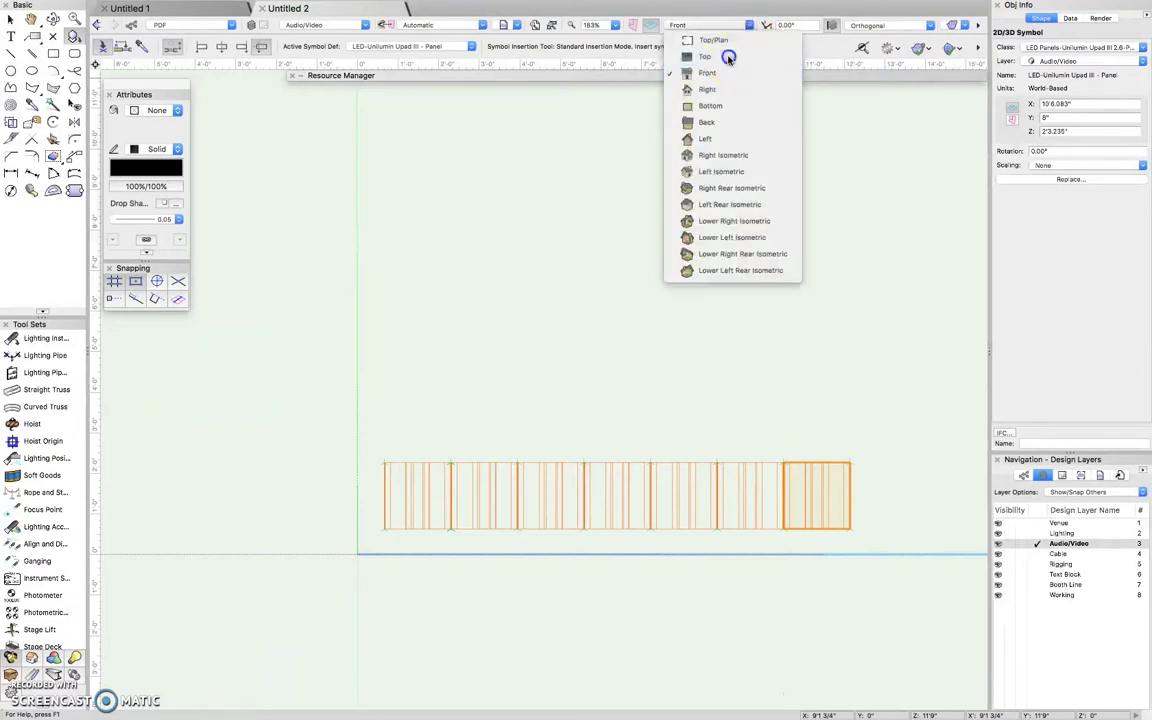
{"action": "left_click", "coordinate": [728, 54]}
{"action": "scroll", "coordinate": [715, 327], "scroll_direction": "down", "scroll_amount": 3}
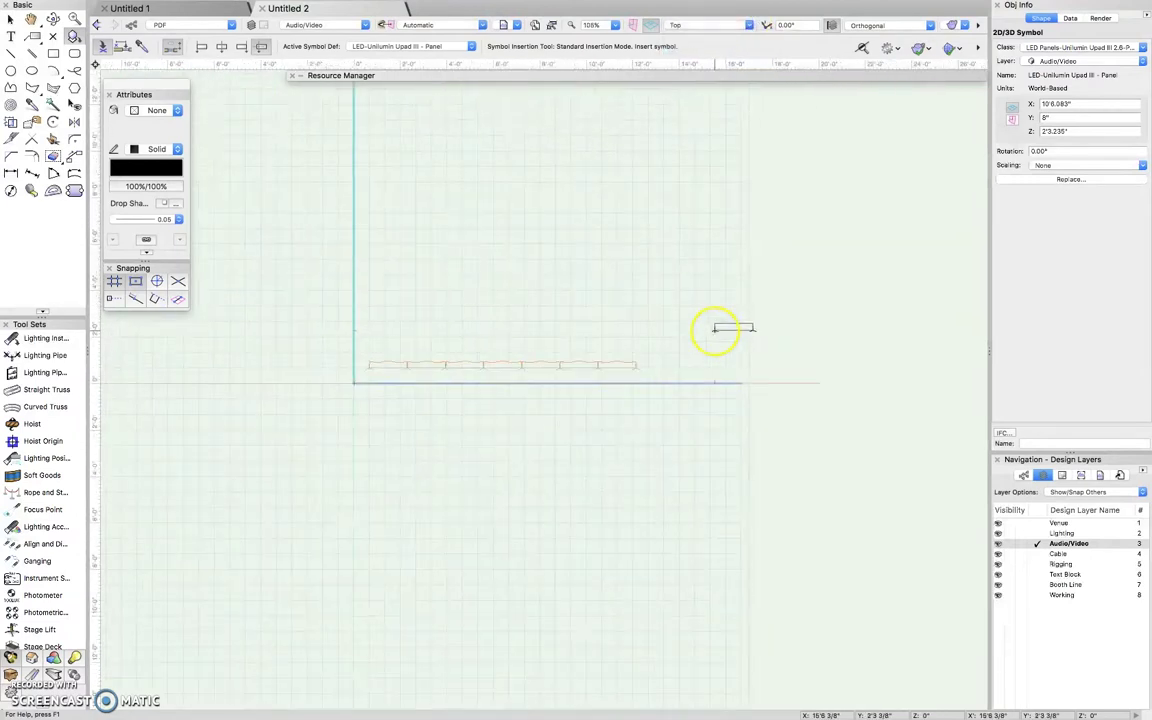
{"action": "scroll", "coordinate": [501, 342], "scroll_direction": "up", "scroll_amount": 3}
{"action": "scroll", "coordinate": [501, 342], "scroll_direction": "up", "scroll_amount": 3}
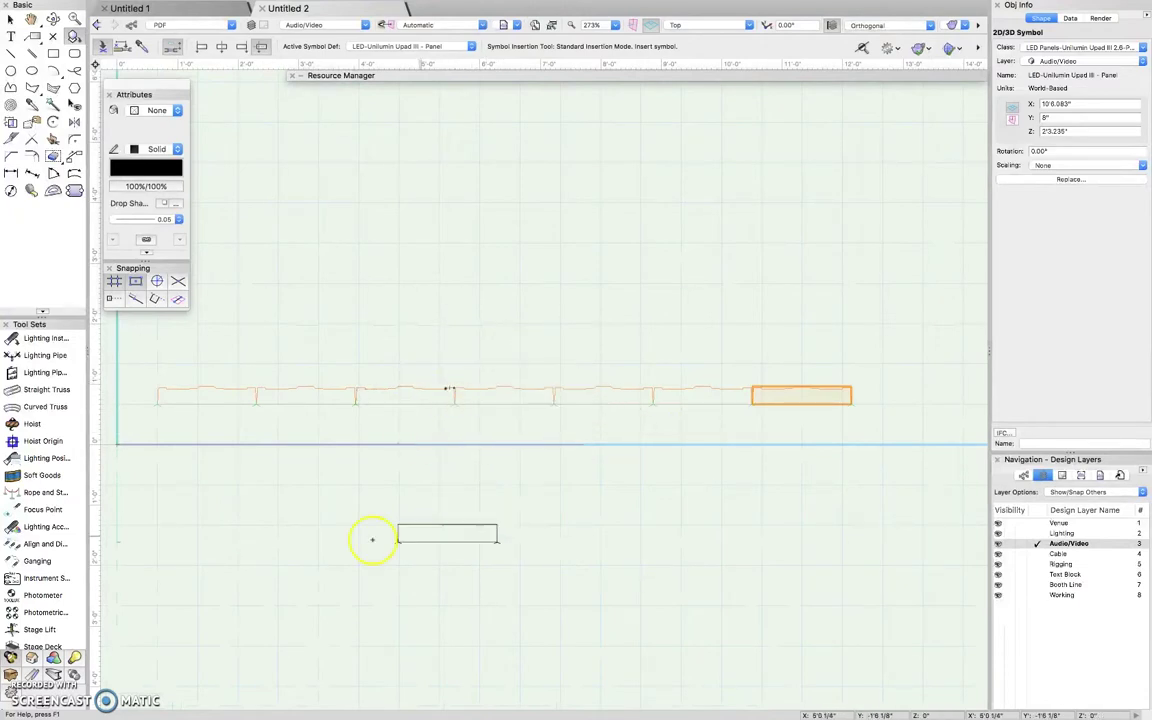
In the Front view, select all seven panels of the row and copy them.
{"action": "left_click", "coordinate": [749, 27]}
{"action": "left_click", "coordinate": [730, 75]}
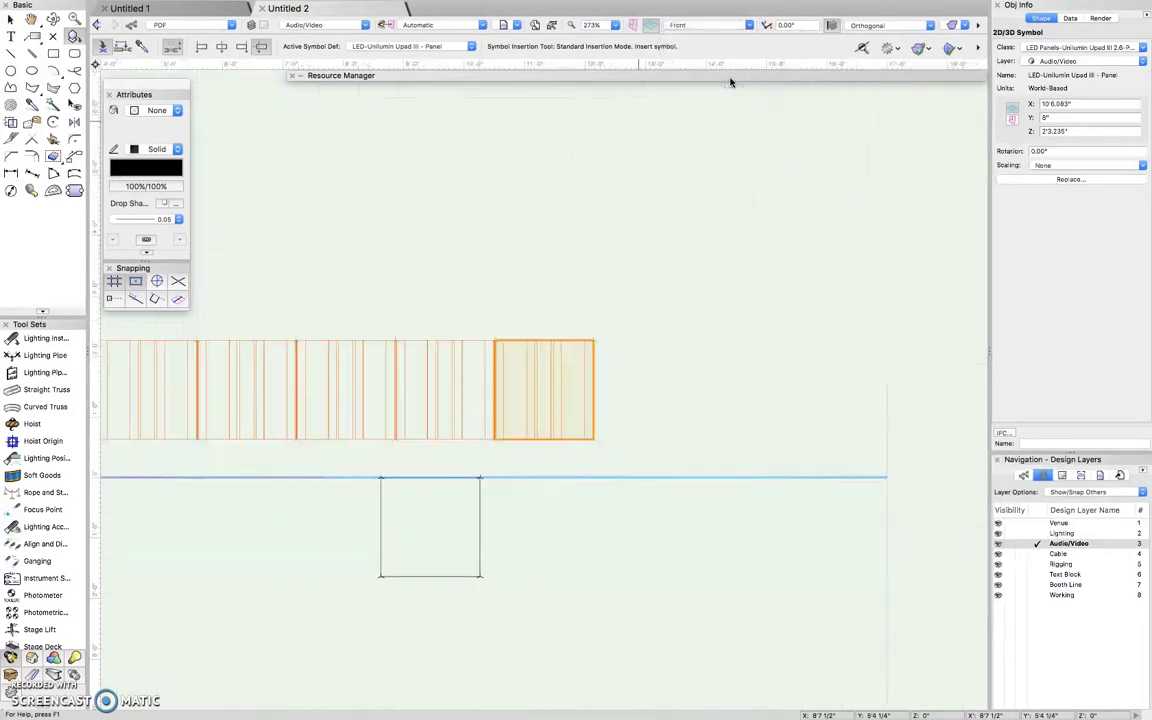
{"action": "scroll", "coordinate": [771, 233], "scroll_direction": "down", "scroll_amount": 3}
{"action": "left_click", "coordinate": [802, 424]}
{"action": "key", "text": "h"}
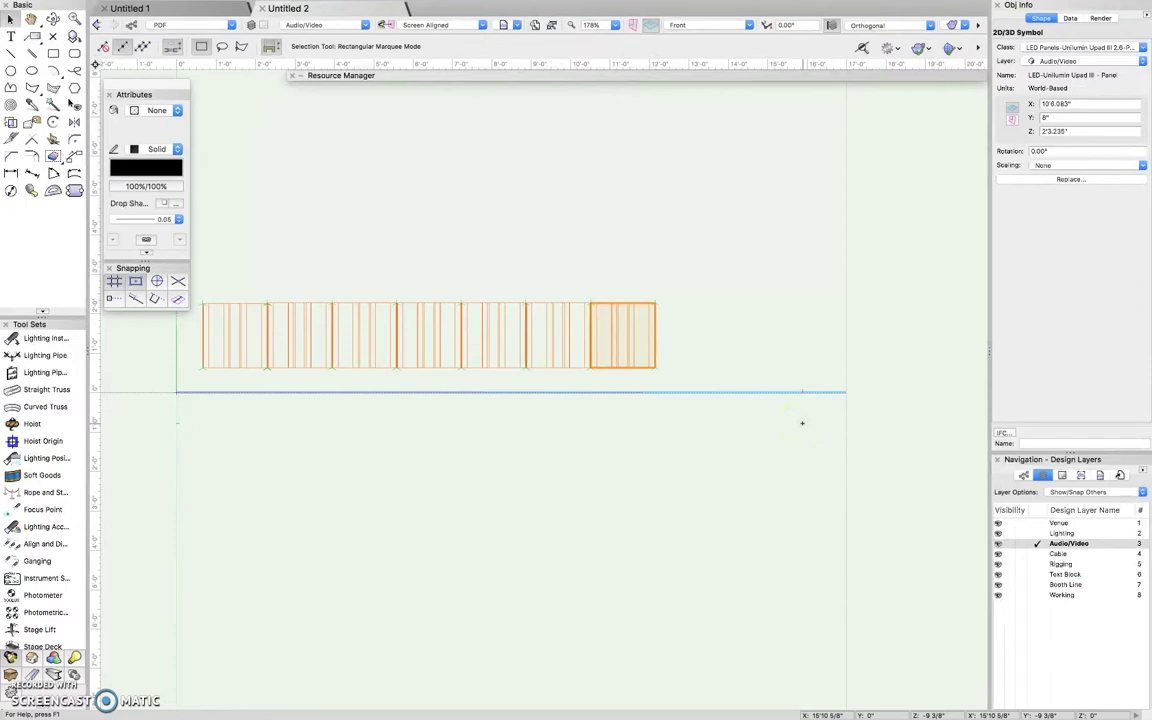
{"action": "left_click_drag", "start_coordinate": [614, 435], "coordinate": [763, 477]}
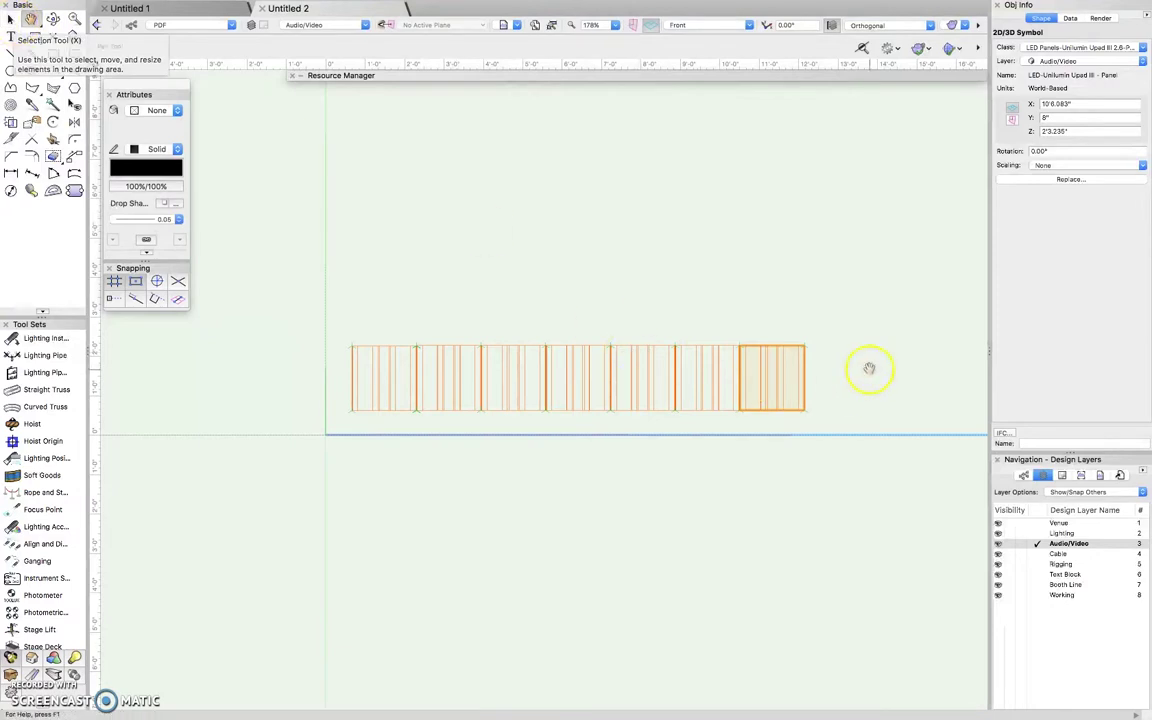
{"action": "mouse_move", "coordinate": [857, 331]}
{"action": "left_mouse_down"}
{"action": "mouse_move", "coordinate": [777, 345]}
{"action": "mouse_move", "coordinate": [702, 391]}
{"action": "mouse_move", "coordinate": [746, 413]}
{"action": "left_mouse_up"}
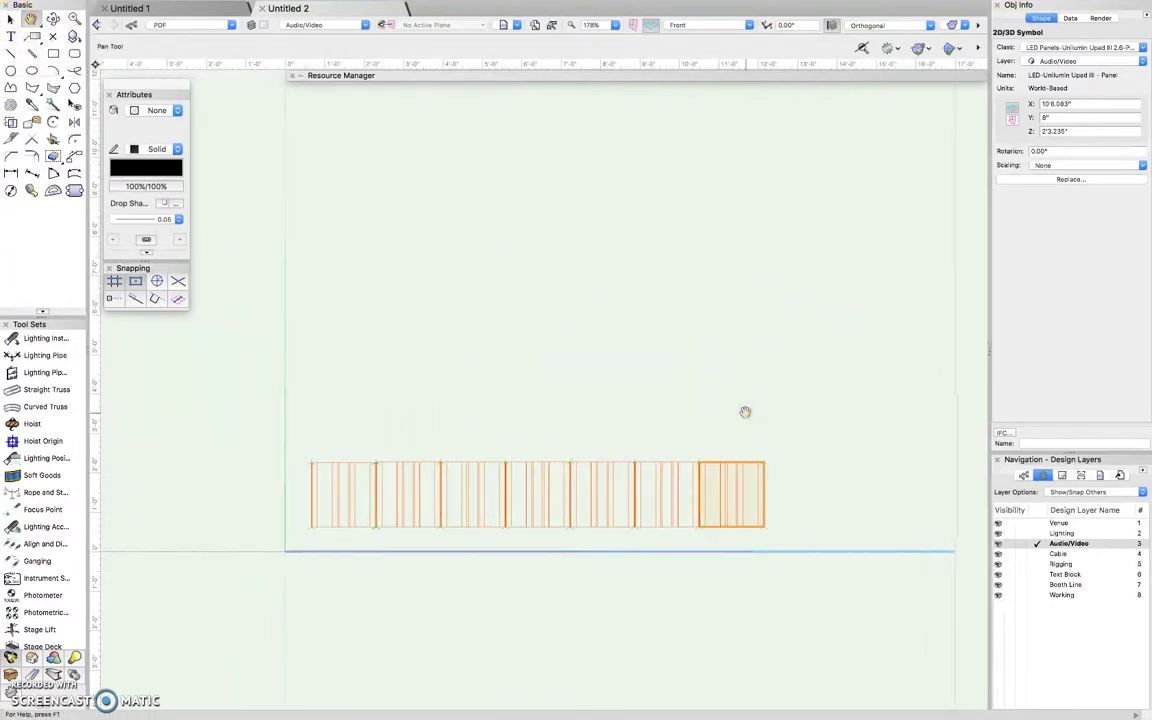
{"action": "key", "text": "x"}
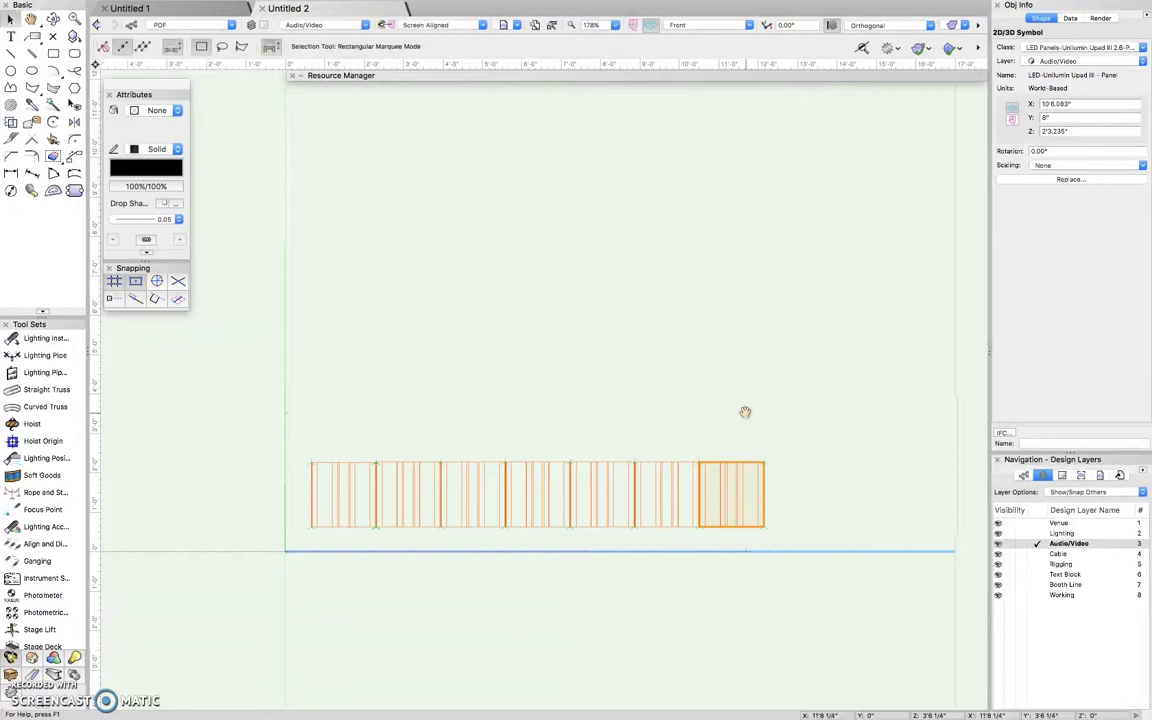
{"action": "left_click_drag", "start_coordinate": [886, 434], "coordinate": [220, 557]}
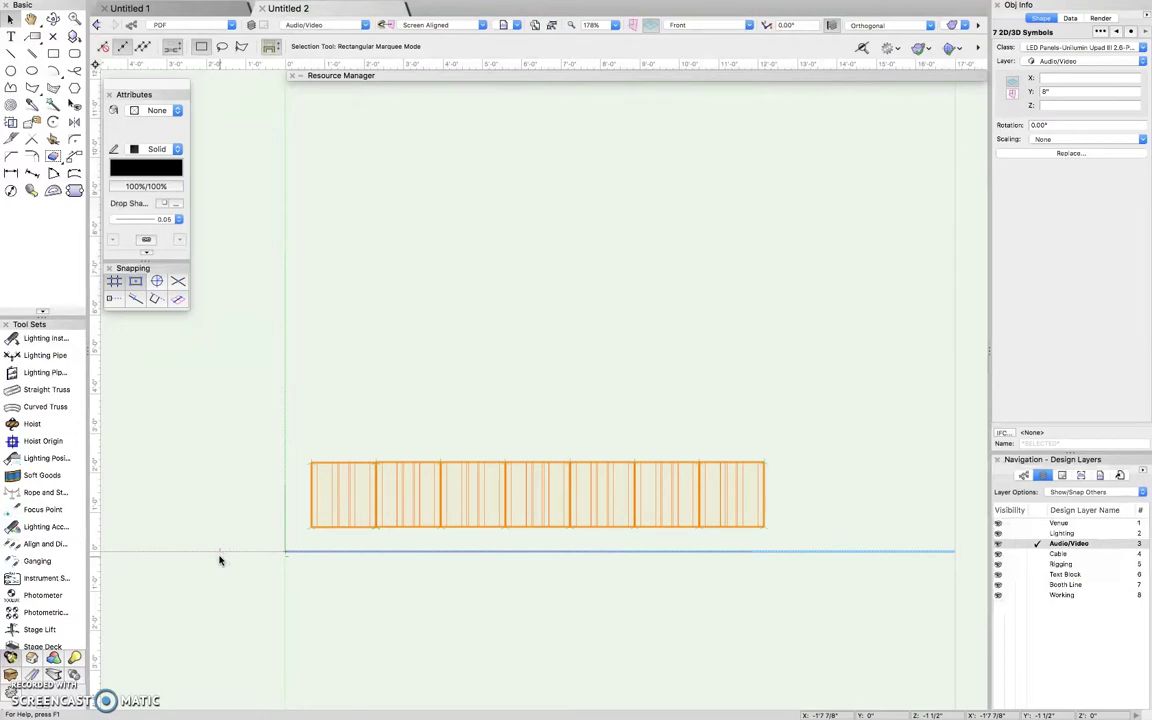
{"action": "left_click", "coordinate": [146, 7]}
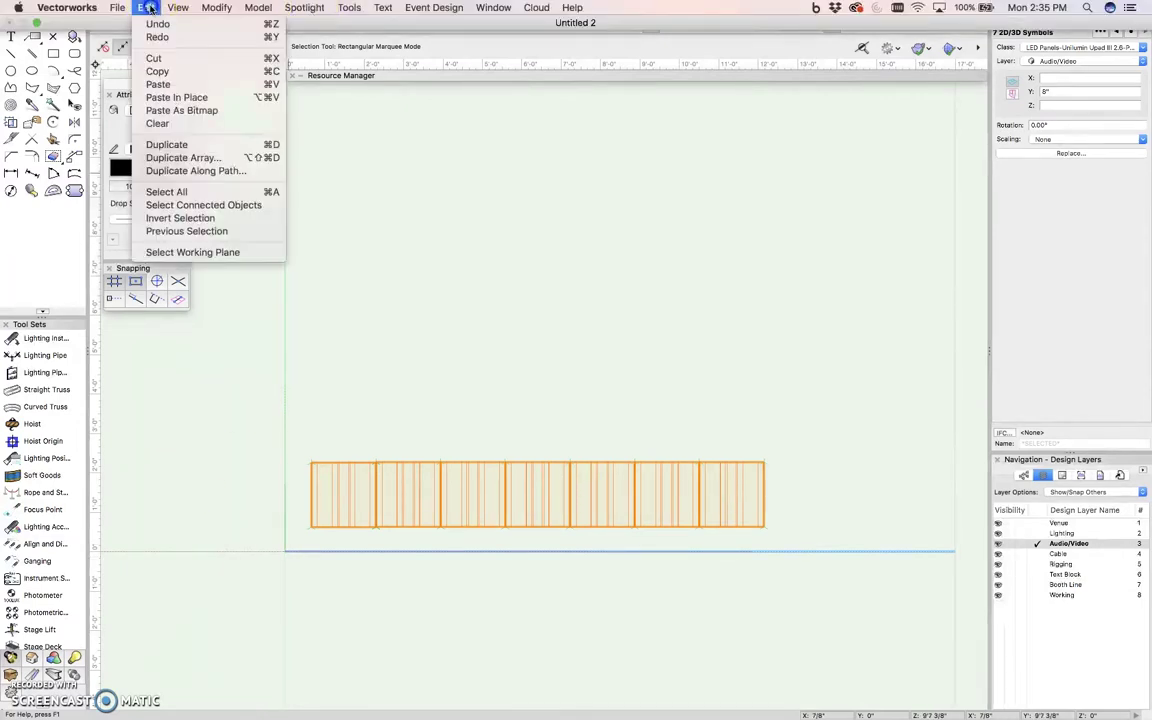
{"action": "left_click", "coordinate": [218, 72]}
Deselect the row and enclose all seven panels in a selection marquee again.
{"action": "left_click_drag", "start_coordinate": [843, 378], "coordinate": [280, 589]}
{"action": "left_click", "coordinate": [280, 592]}
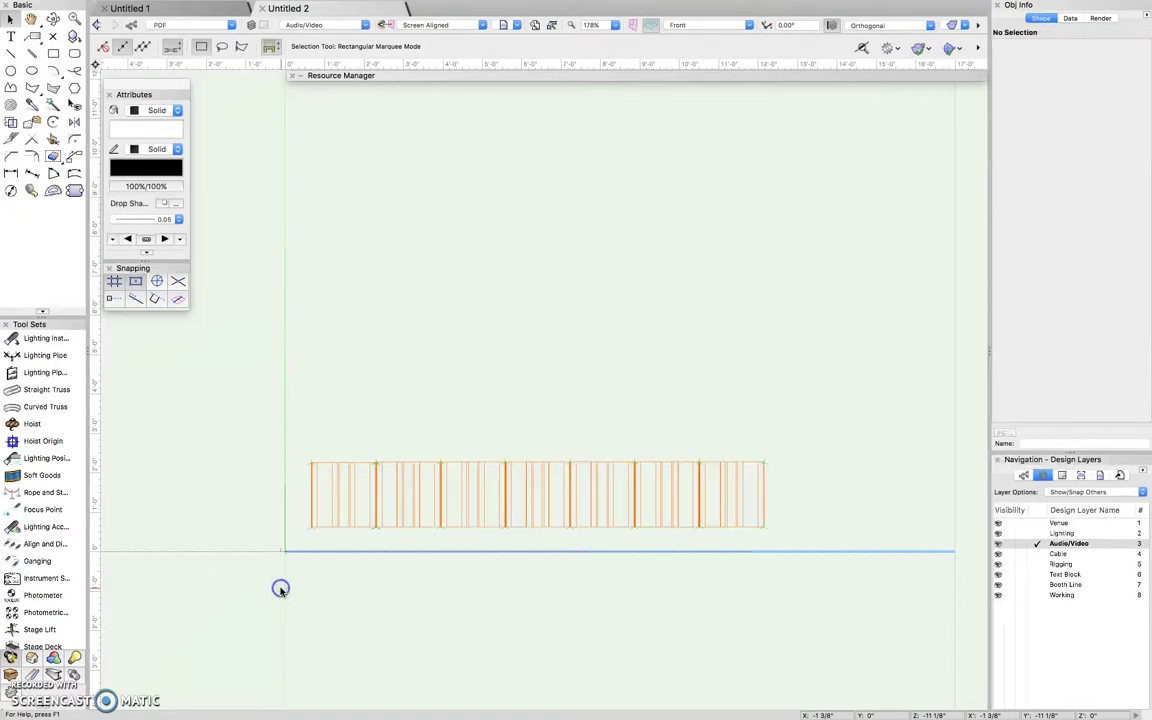
{"action": "left_click_drag", "start_coordinate": [251, 375], "coordinate": [383, 587]}
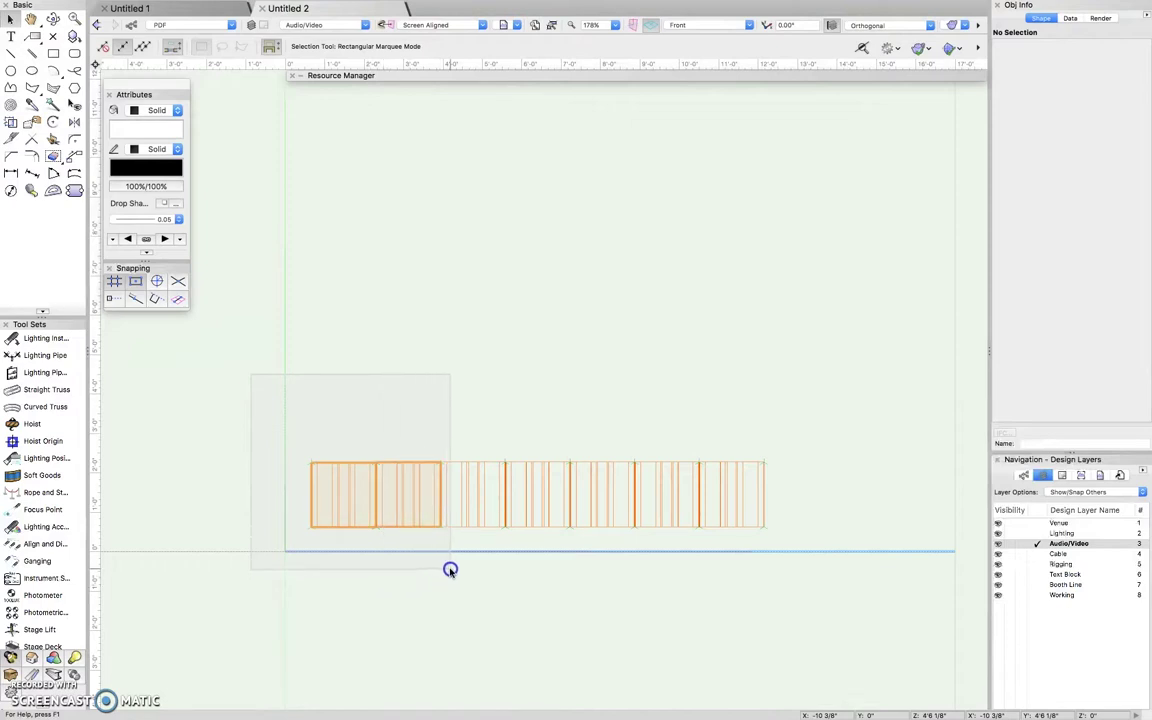
{"action": "left_click_drag", "start_coordinate": [471, 569], "coordinate": [789, 573]}
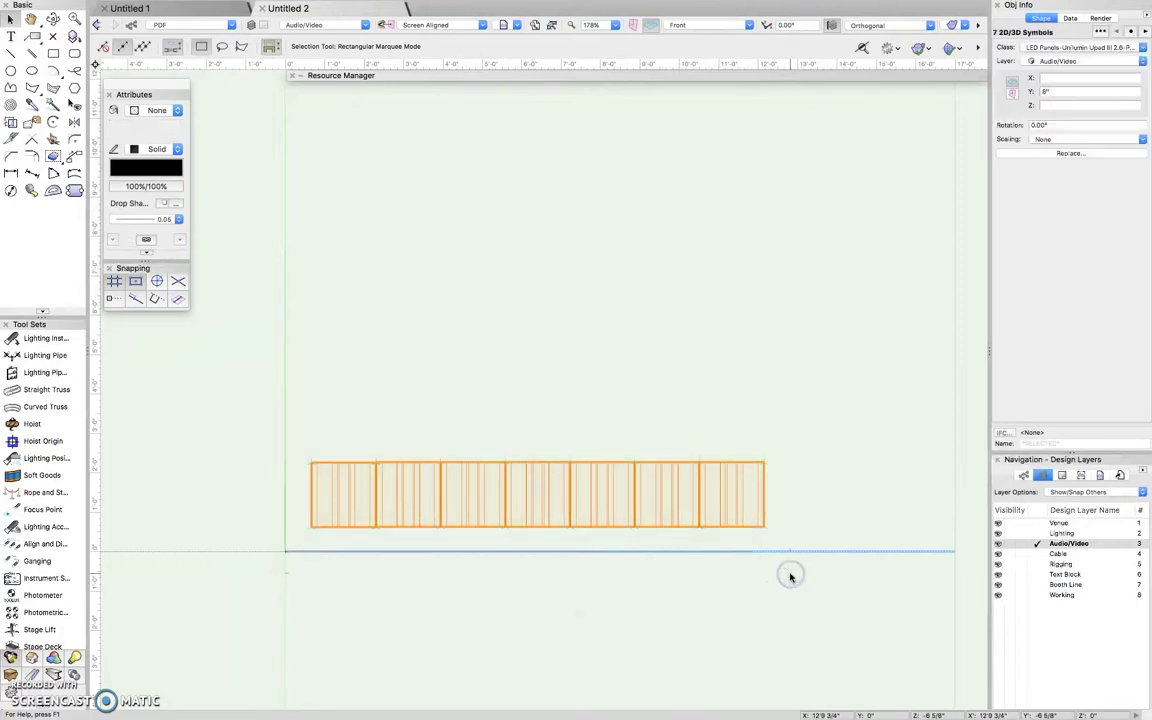
Paste the copied seven-panel row and snap it directly on top of the first row, corner to corner.
{"action": "left_click", "coordinate": [469, 391]}
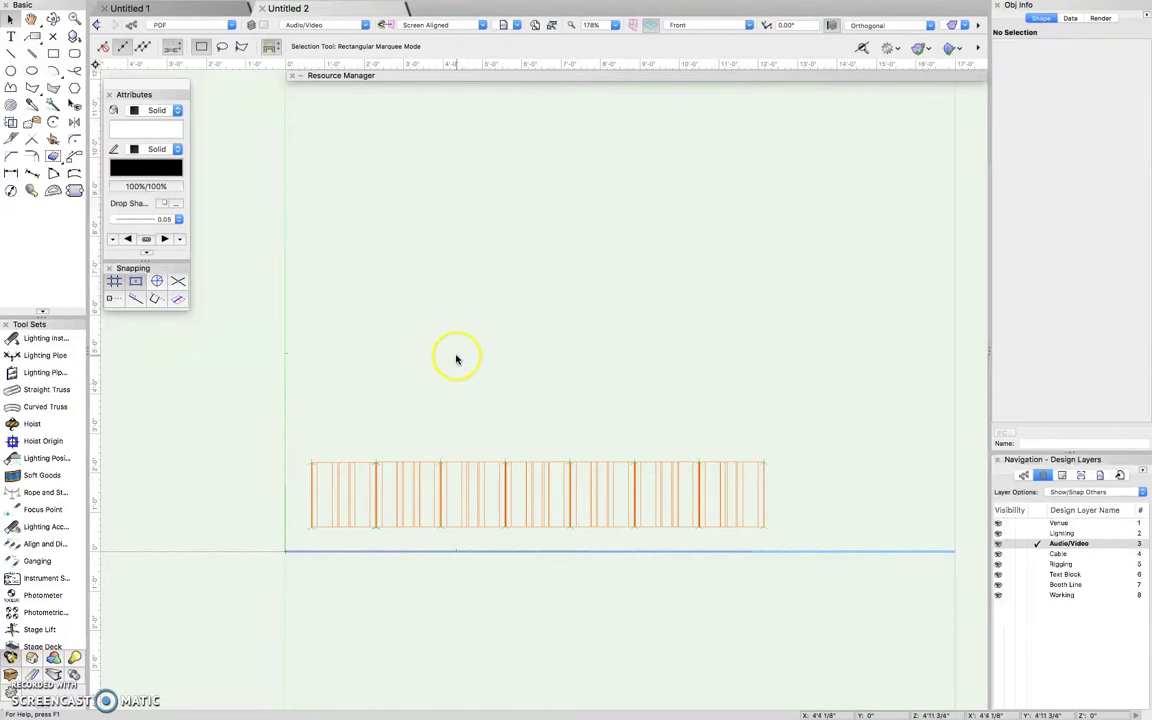
{"action": "key", "text": "super+v"}
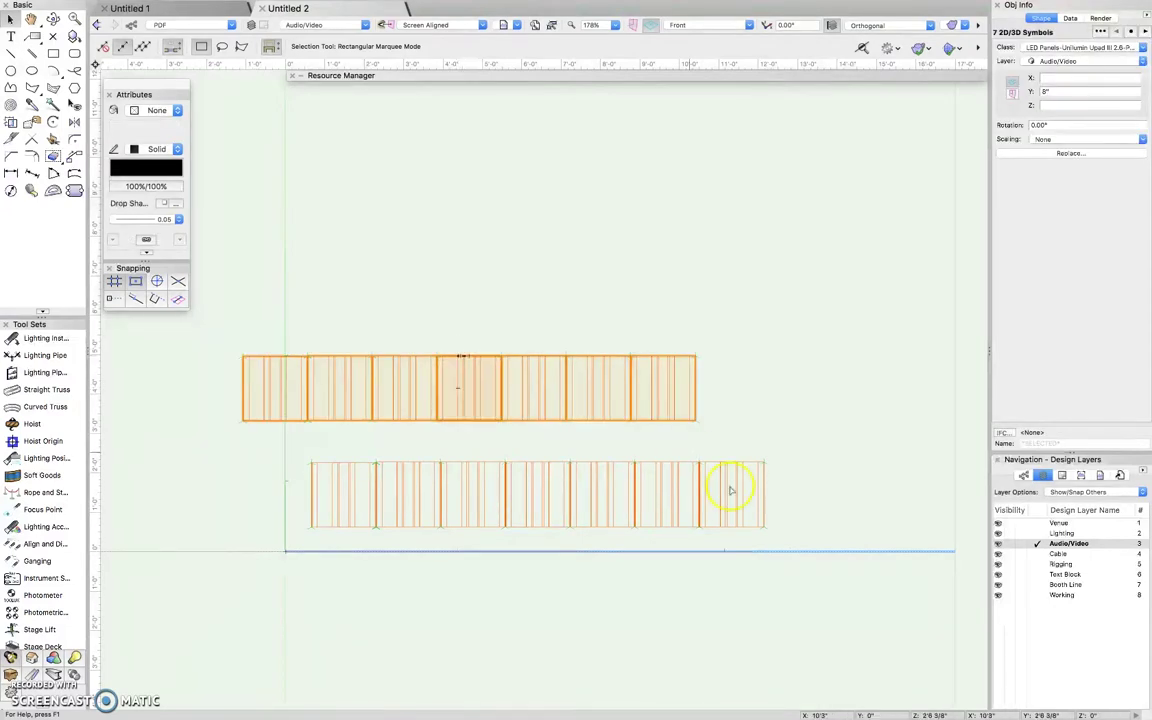
{"action": "left_click_drag", "start_coordinate": [699, 419], "coordinate": [761, 458]}
Select both rows, check their alignment in the Top view, and return to the Front view.
{"action": "left_click_drag", "start_coordinate": [838, 329], "coordinate": [255, 568]}
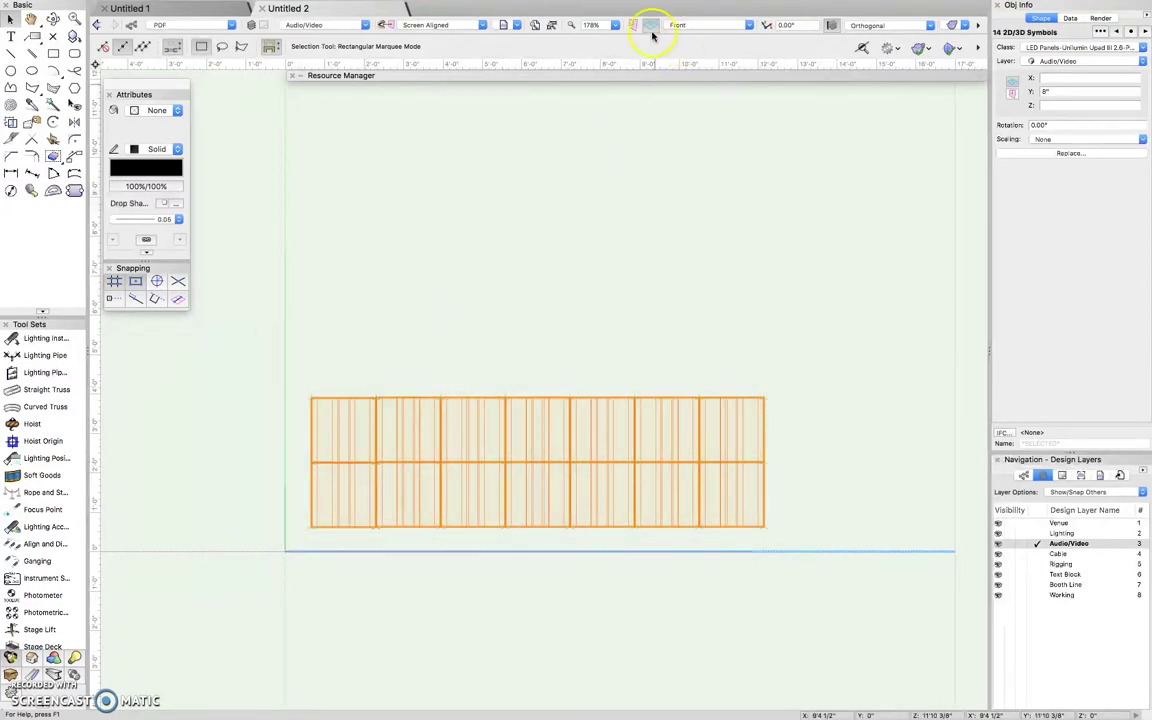
{"action": "left_click", "coordinate": [698, 27]}
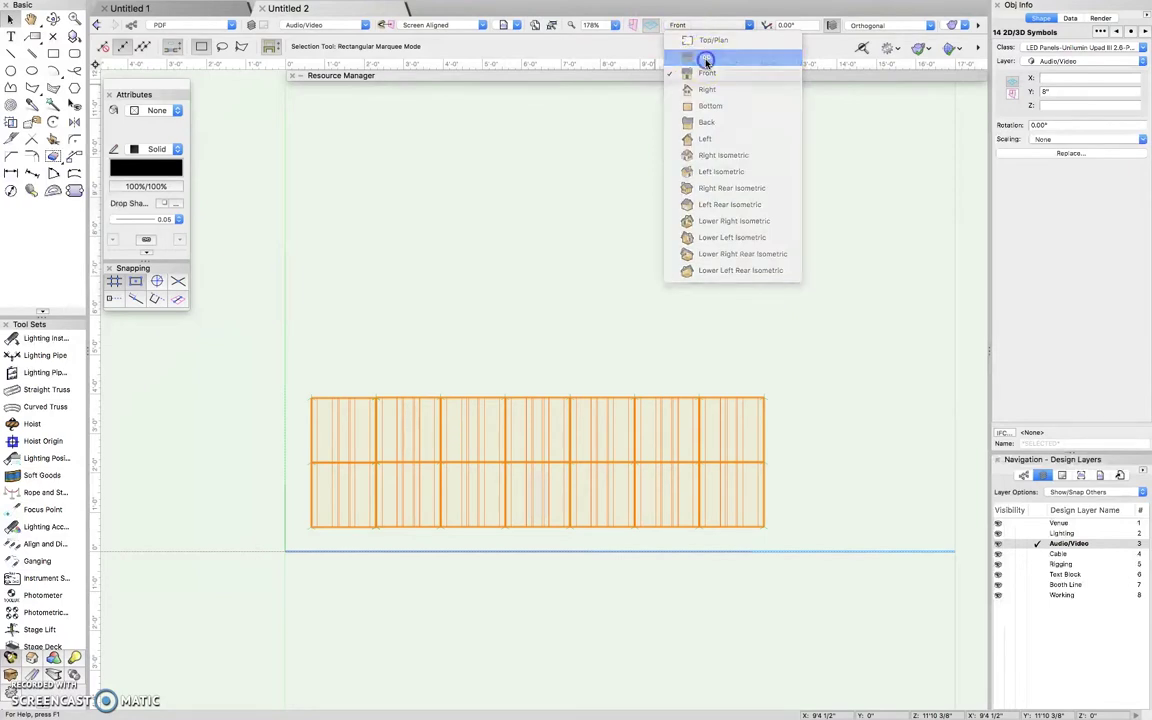
{"action": "left_click", "coordinate": [702, 58]}
{"action": "left_click", "coordinate": [403, 325]}
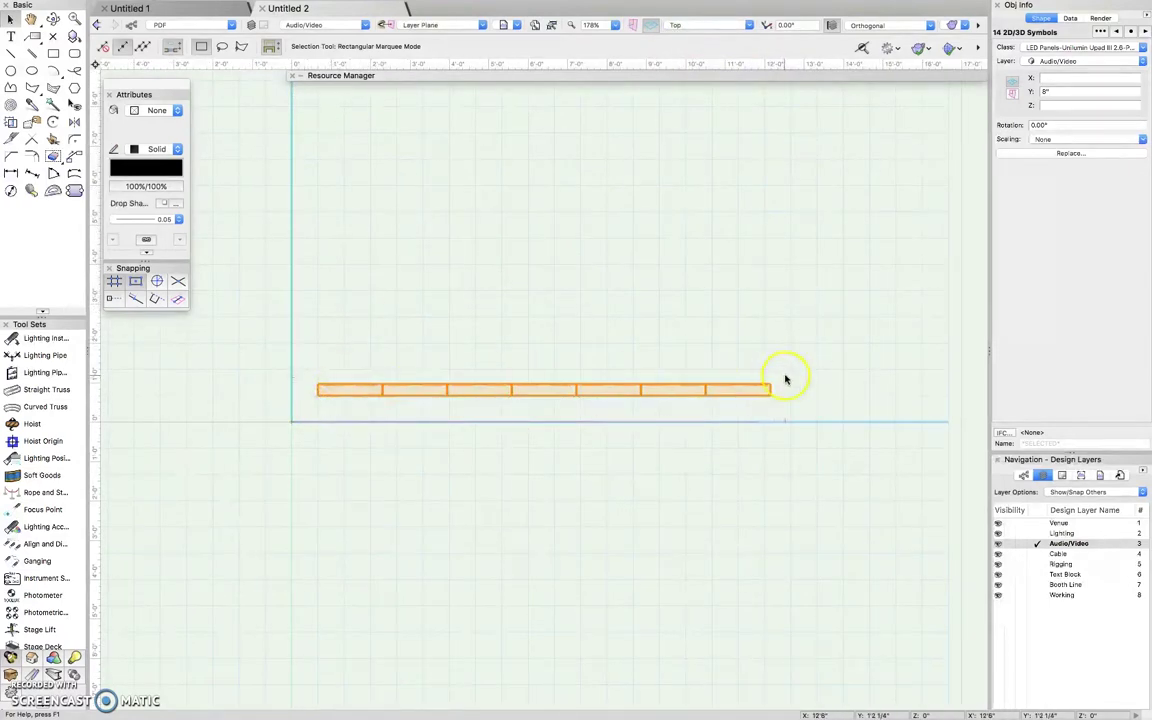
{"action": "left_click", "coordinate": [744, 26]}
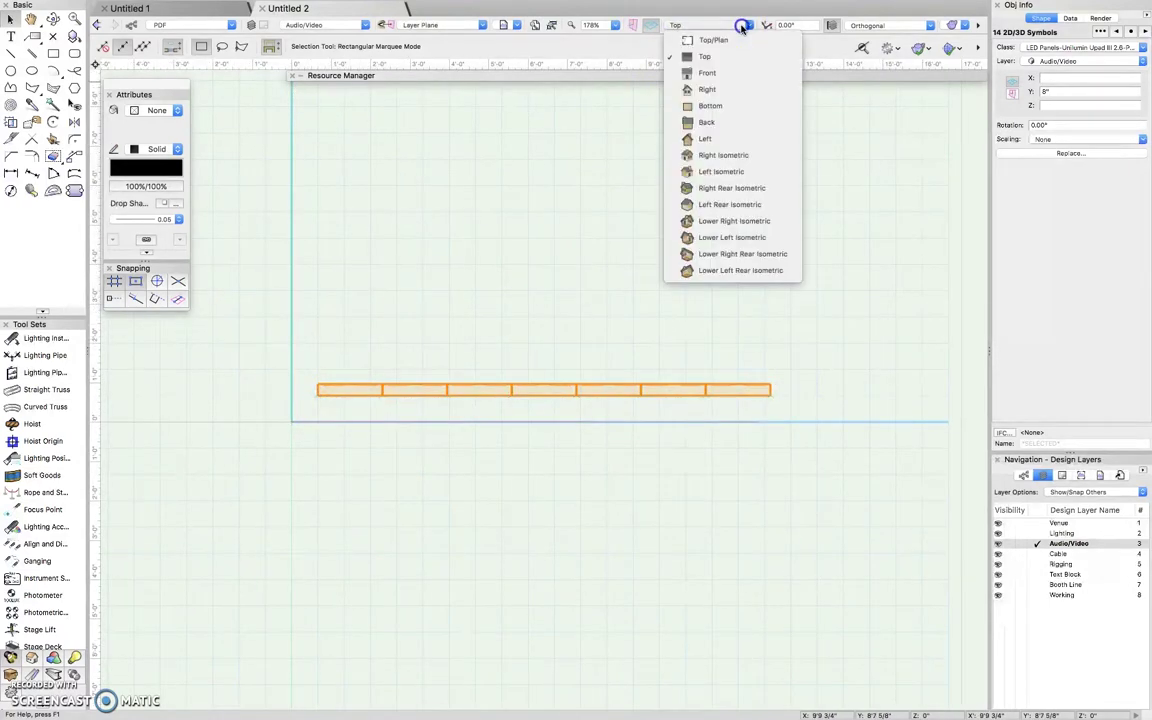
{"action": "left_click", "coordinate": [726, 74]}
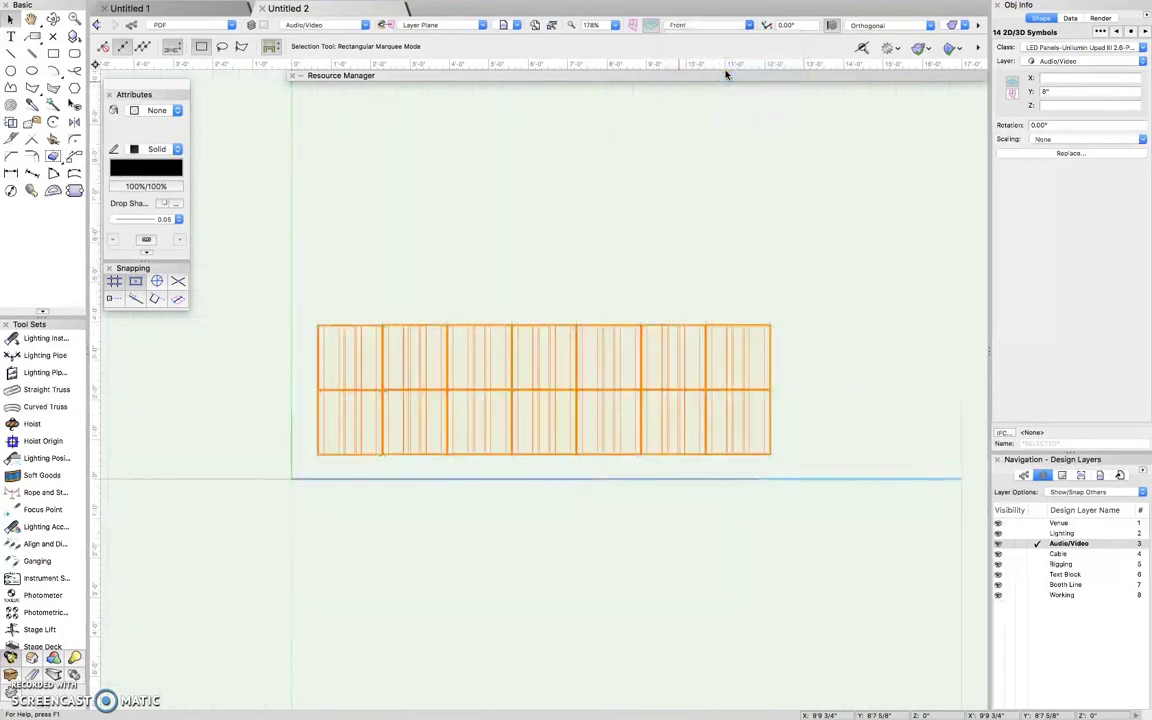
Copy all fourteen panels of the two-row block and deselect them.
{"action": "left_click_drag", "start_coordinate": [830, 249], "coordinate": [144, 585]}
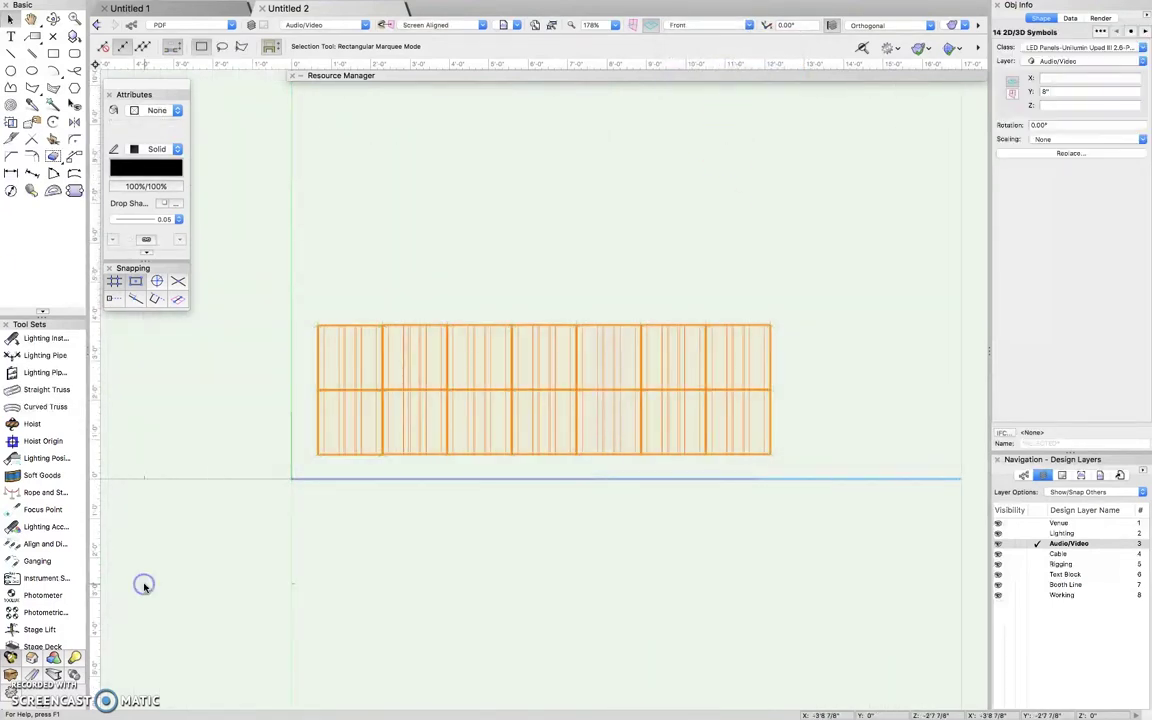
{"action": "left_click", "coordinate": [305, 209]}
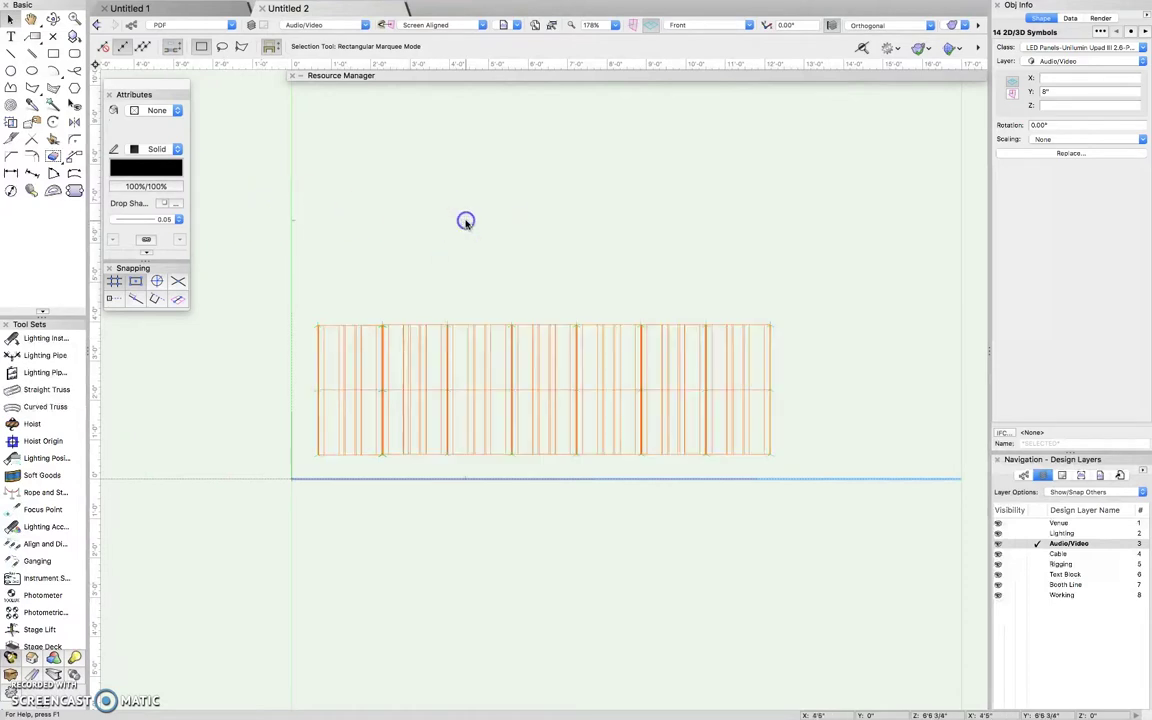
{"action": "left_click", "coordinate": [897, 270]}
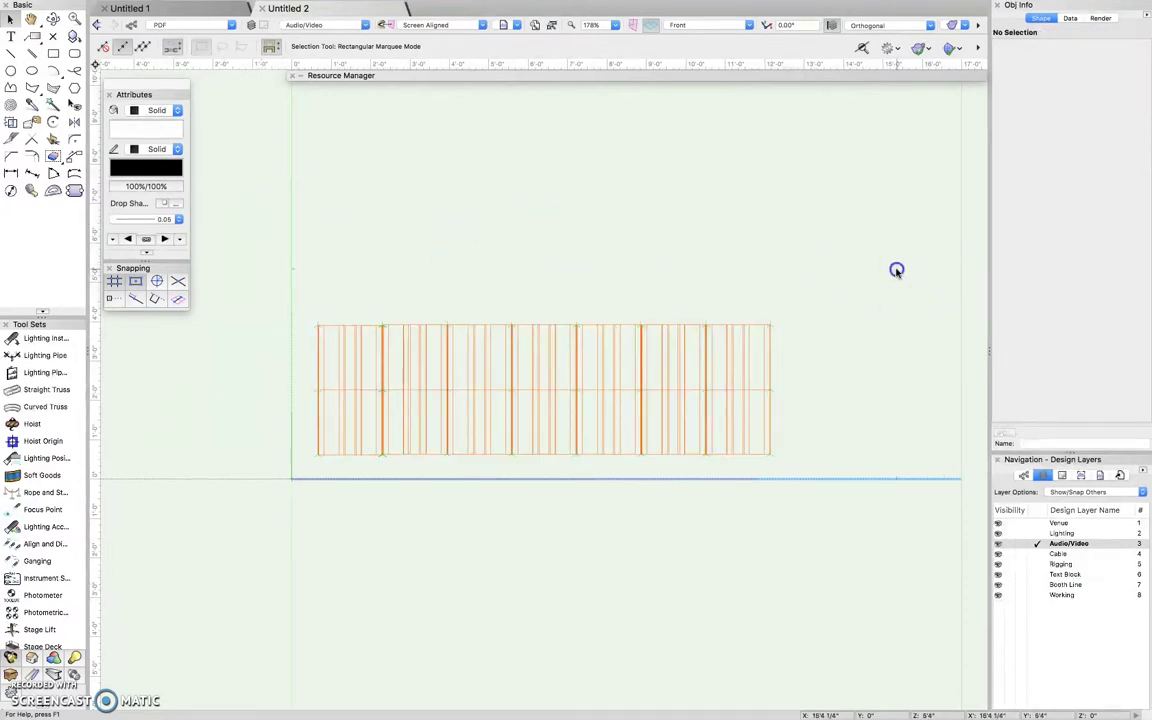
{"action": "key", "text": "super+v"}
{"action": "key", "text": "super+z"}
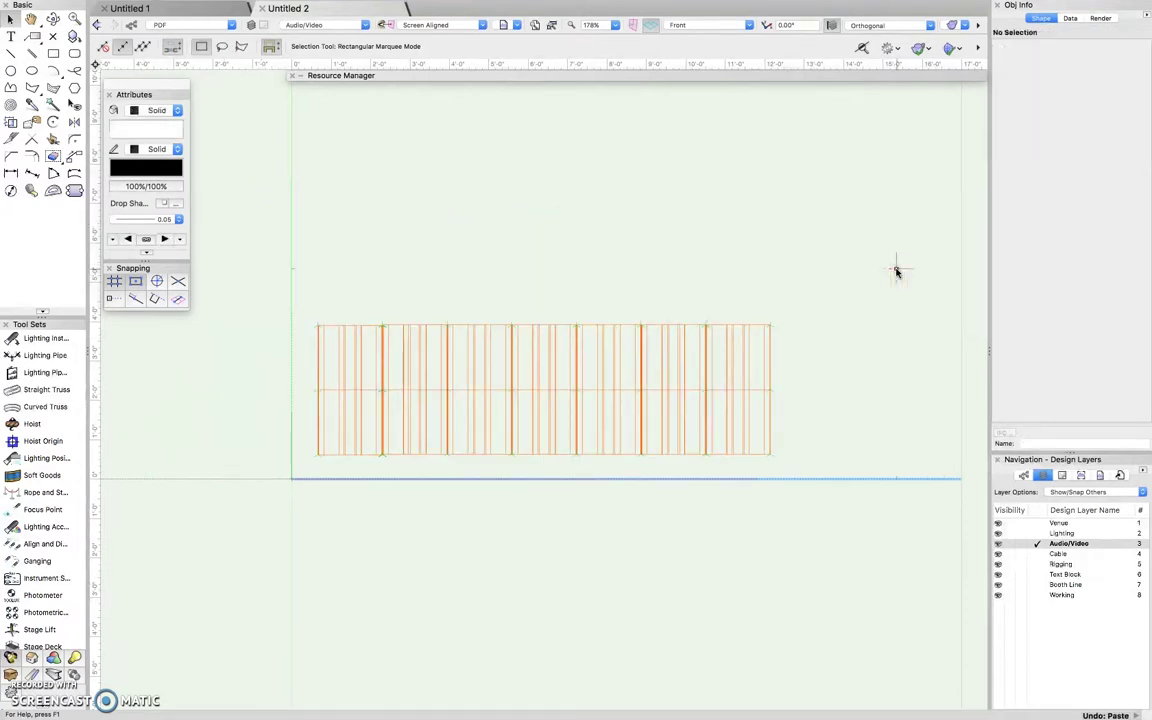
Paste the two-row block above the wall and snap its lower corner to the wall's upper corner, completing four rows of seven panels.
{"action": "left_click", "coordinate": [518, 255]}
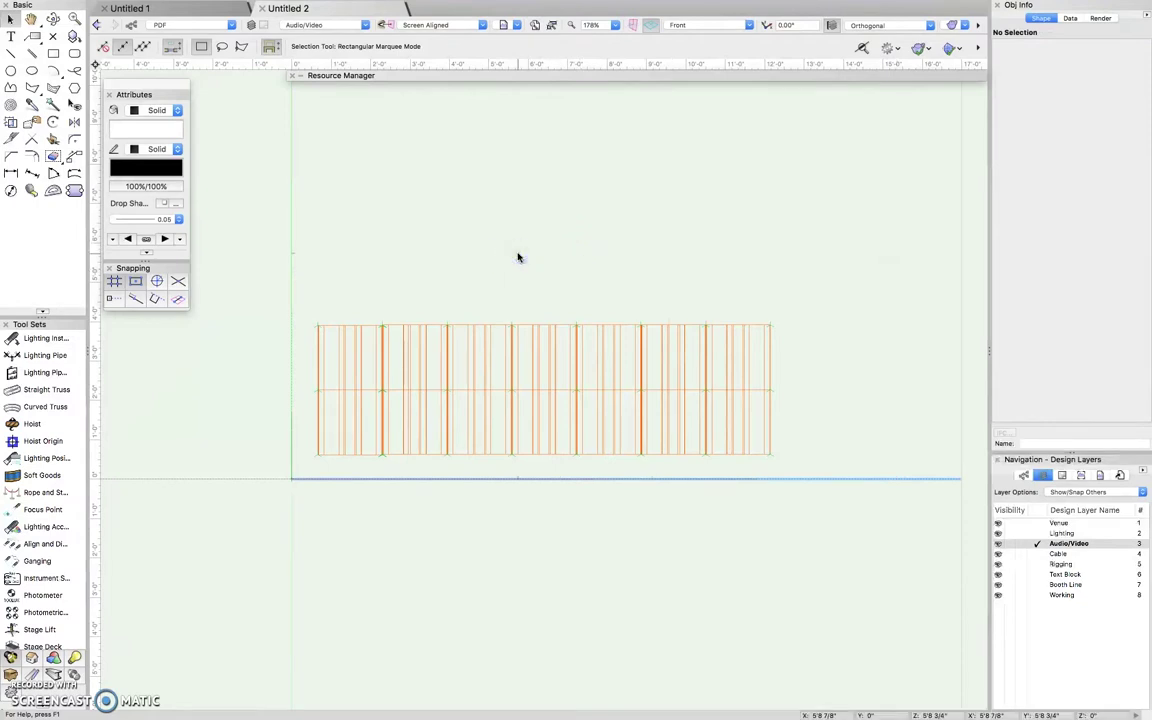
{"action": "key", "text": "super+v"}
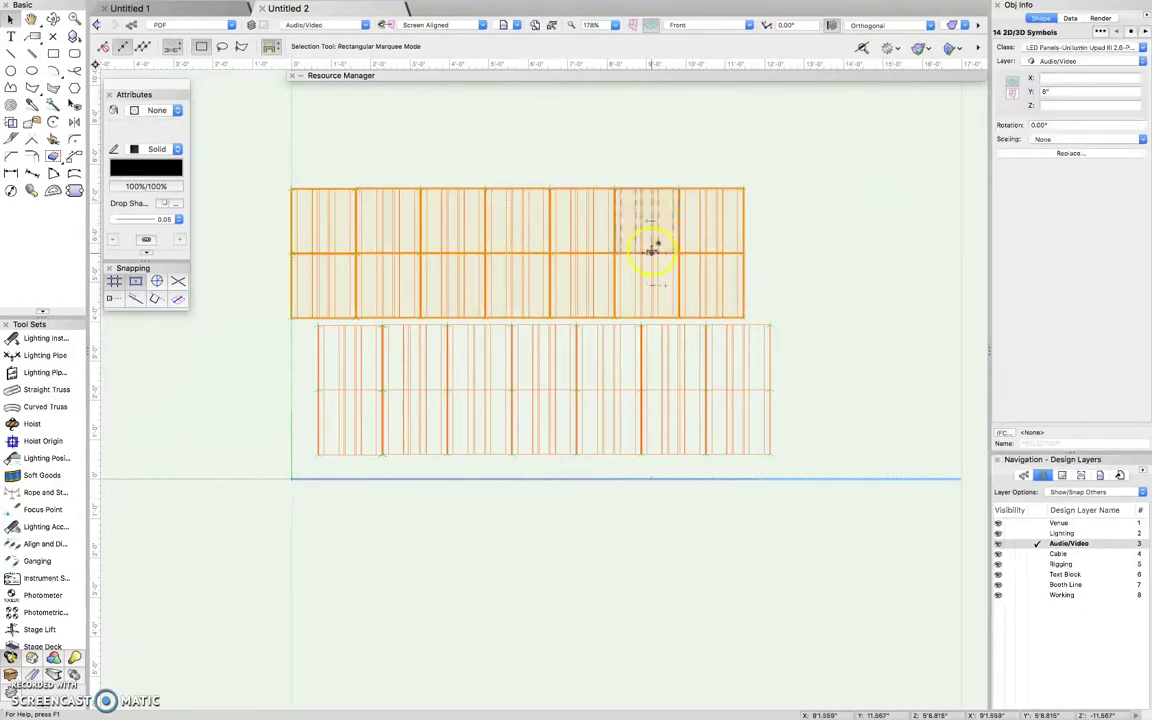
{"action": "left_click_drag", "start_coordinate": [659, 253], "coordinate": [676, 176]}
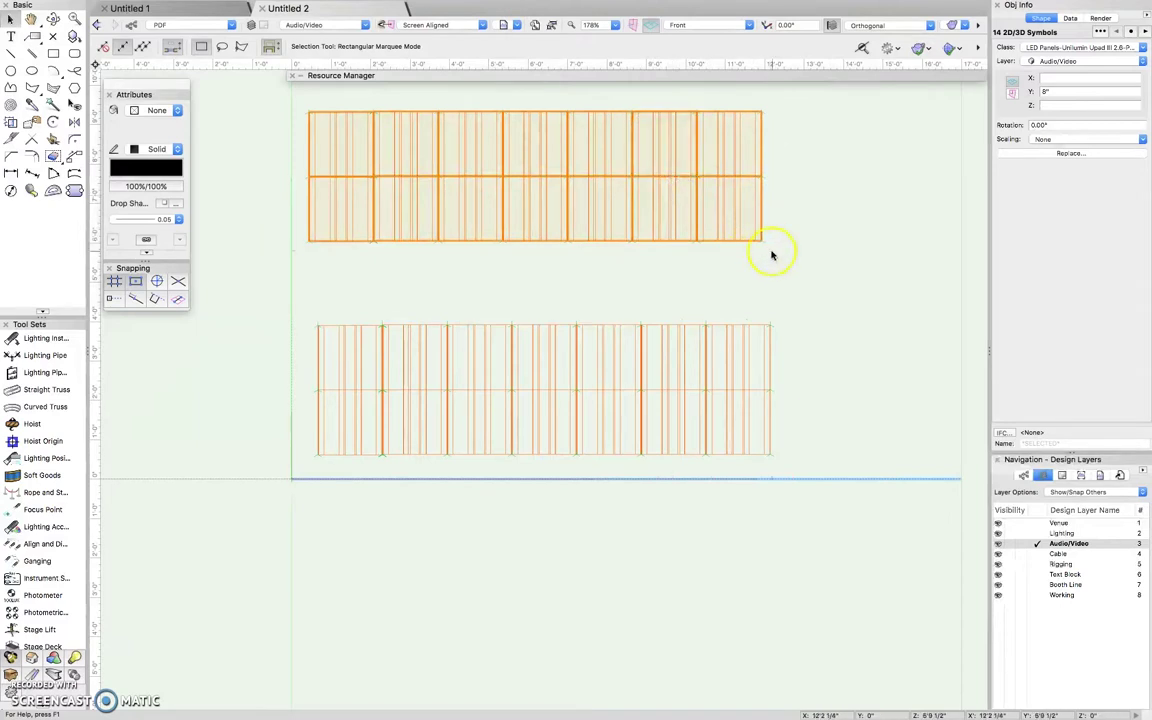
{"action": "left_click_drag", "start_coordinate": [760, 241], "coordinate": [769, 316]}
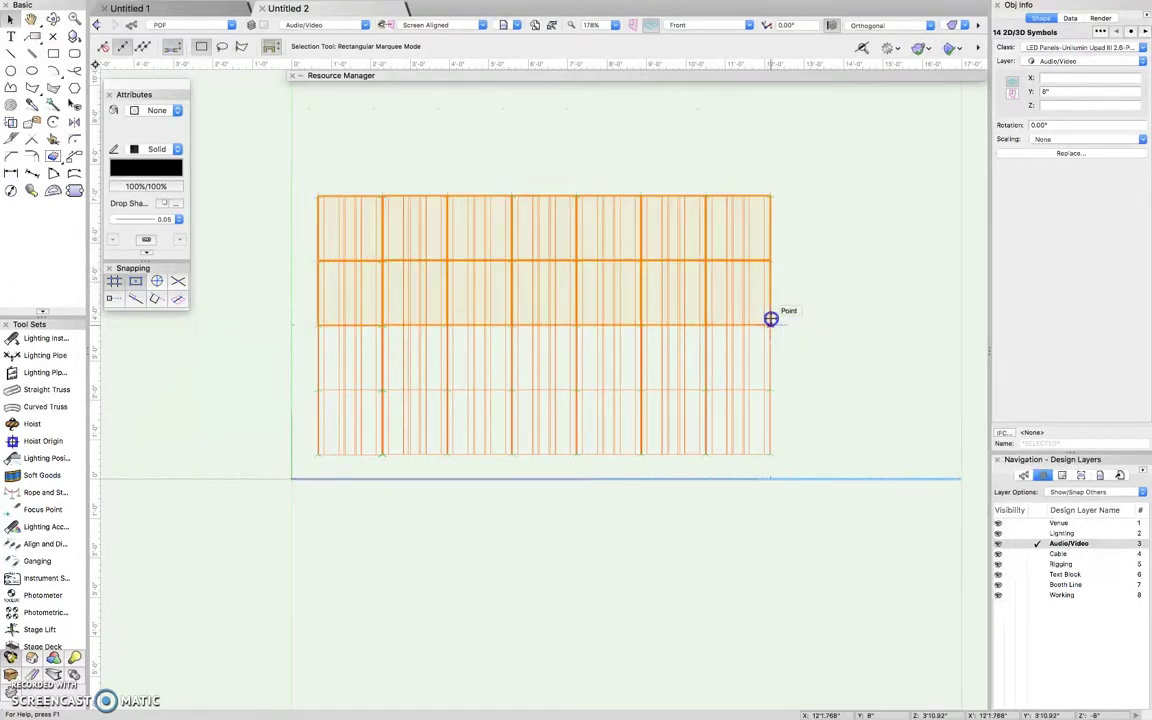
{"action": "left_click", "coordinate": [842, 288]}
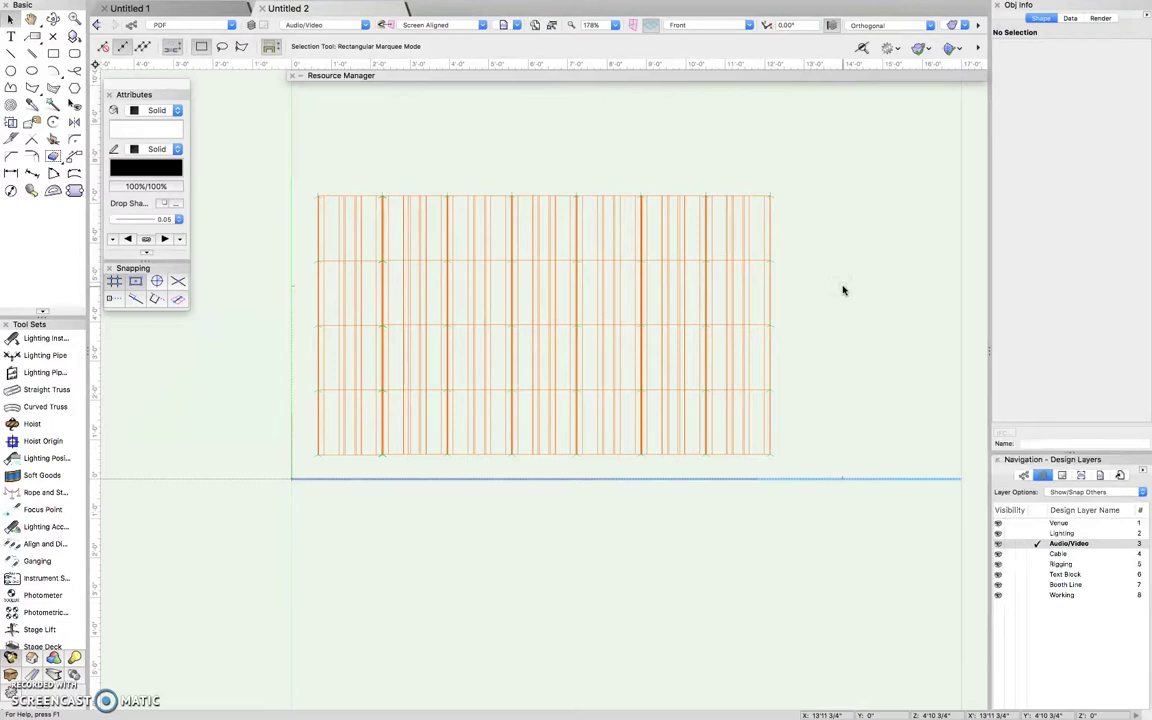
Check the four-row wall's alignment in the Top view, then examine the whole wall in the Front view.
{"action": "left_click", "coordinate": [745, 25]}
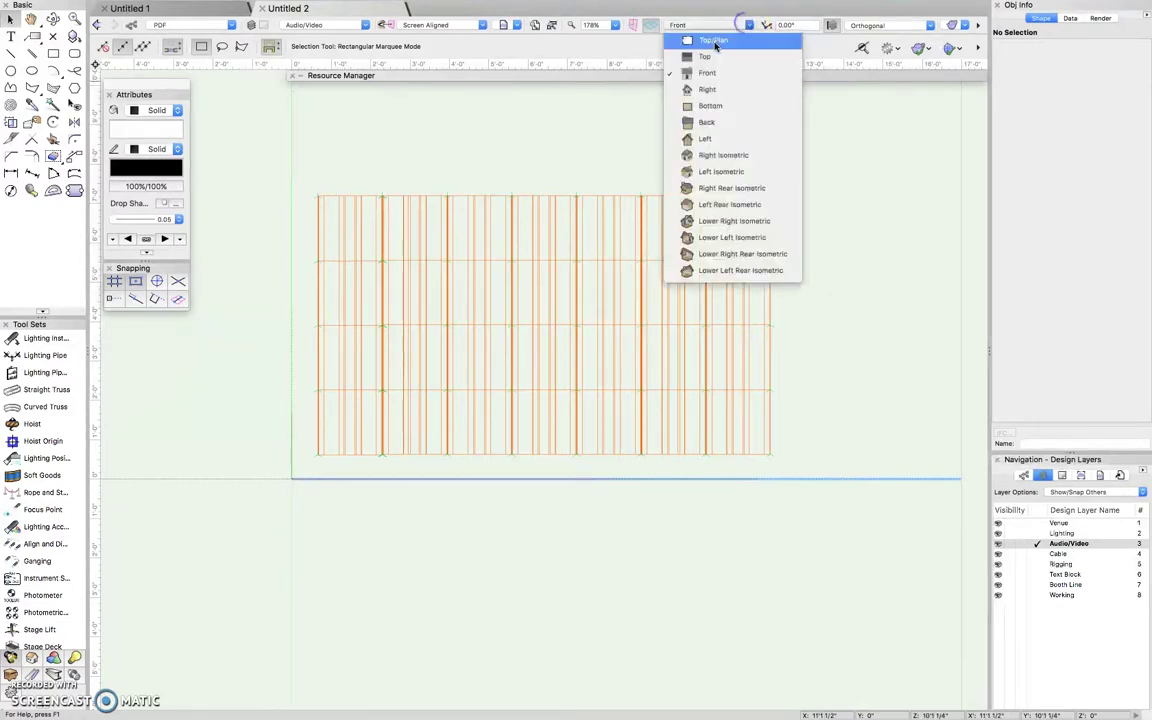
{"action": "left_click", "coordinate": [700, 57]}
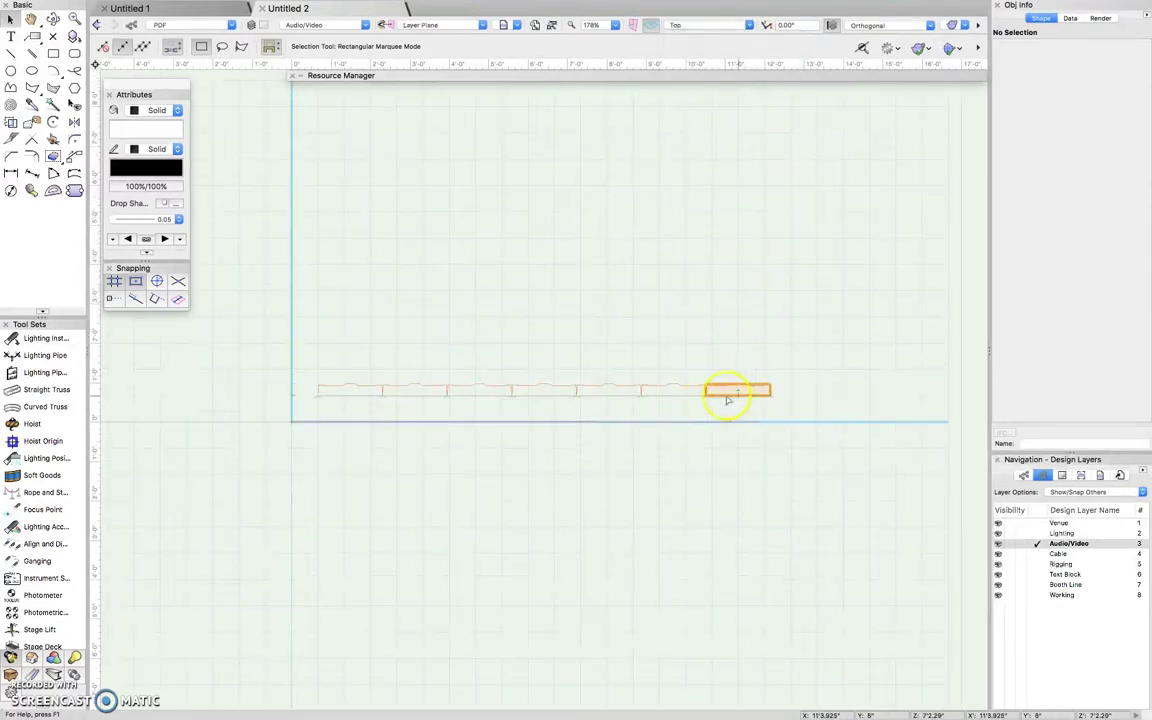
{"action": "left_click", "coordinate": [748, 25]}
{"action": "left_click", "coordinate": [725, 75]}
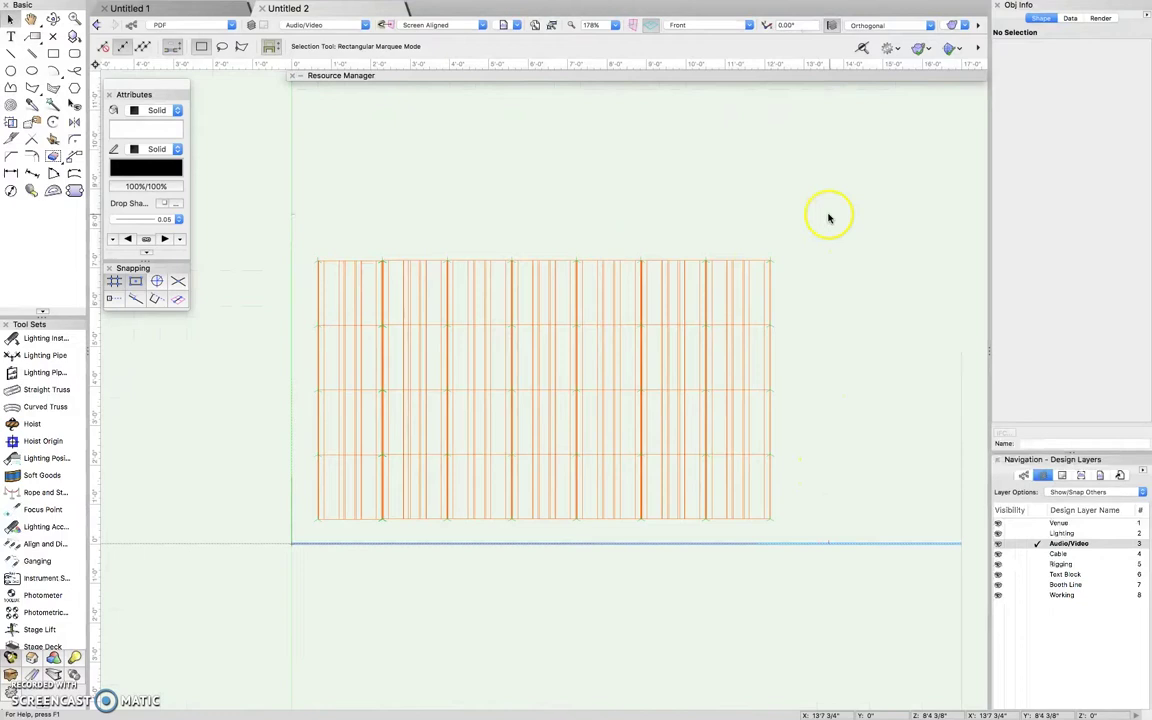
{"action": "scroll", "coordinate": [630, 204], "scroll_direction": "down", "scroll_amount": 4}
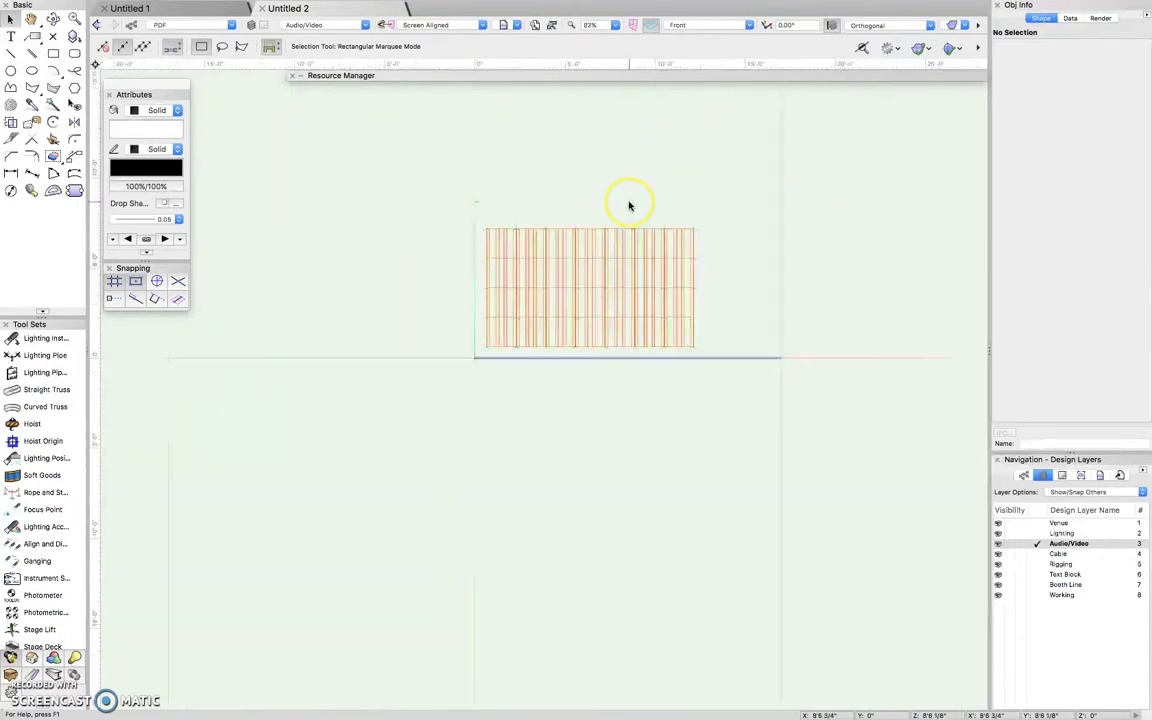
{"action": "scroll", "coordinate": [756, 195], "scroll_direction": "up", "scroll_amount": 4}
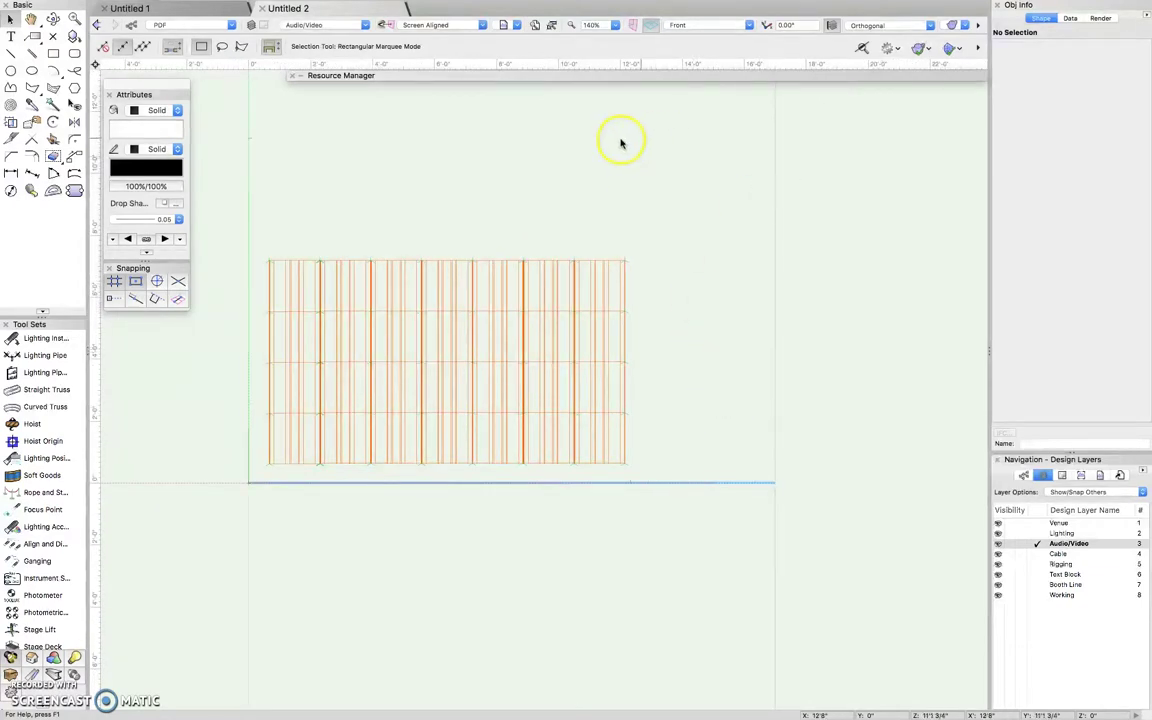
In the Resource Manager, collapse the FAV LED Panels.vwx library and open the -Truss folder of FAV Rigging.vwx.
{"action": "mouse_move", "coordinate": [609, 81]}
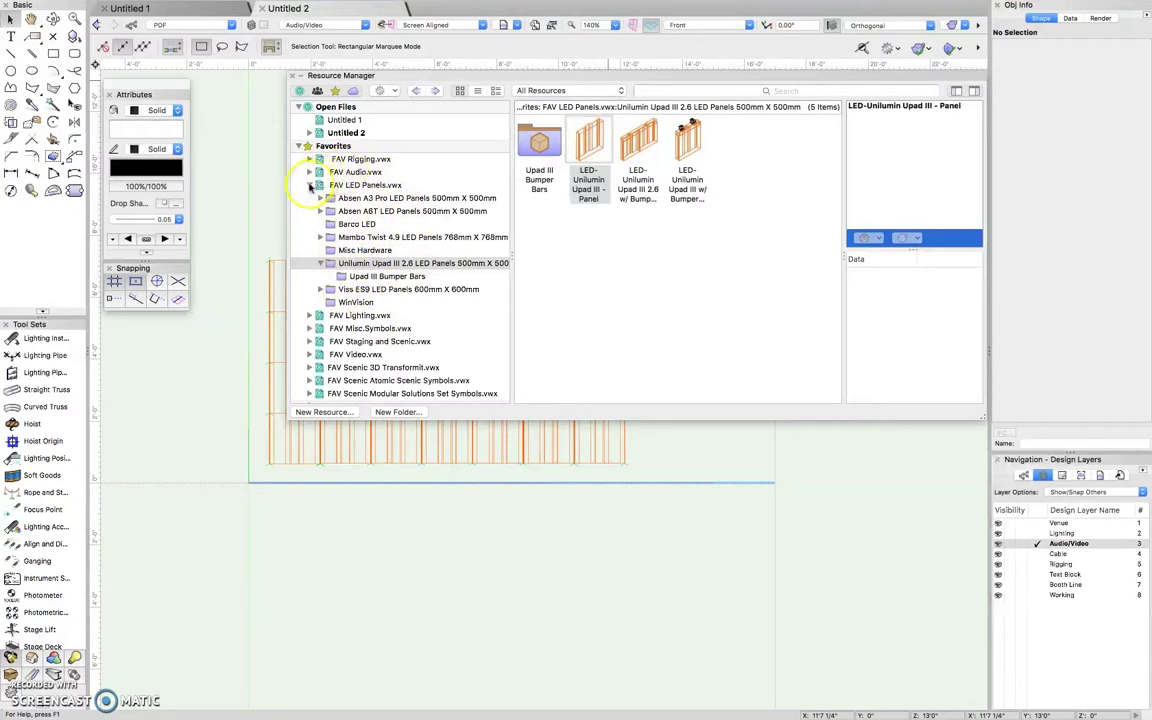
{"action": "left_click", "coordinate": [311, 185]}
{"action": "left_click", "coordinate": [309, 160]}
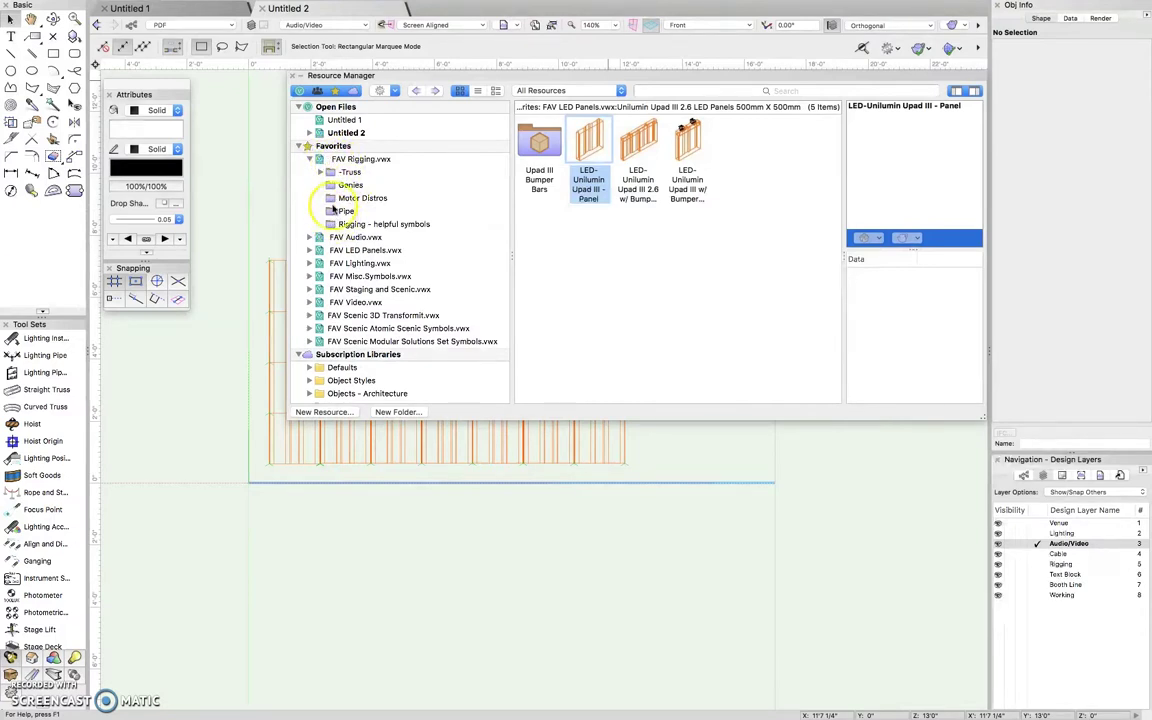
{"action": "left_click", "coordinate": [322, 172]}
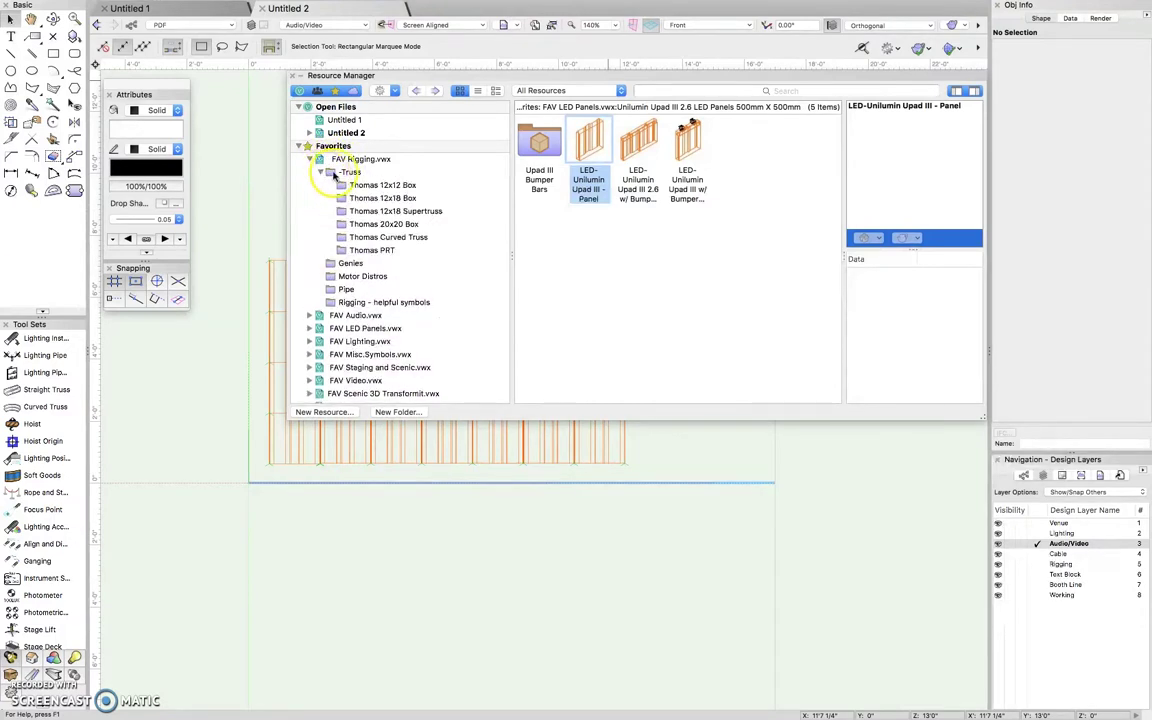
{"action": "left_click", "coordinate": [348, 172]}
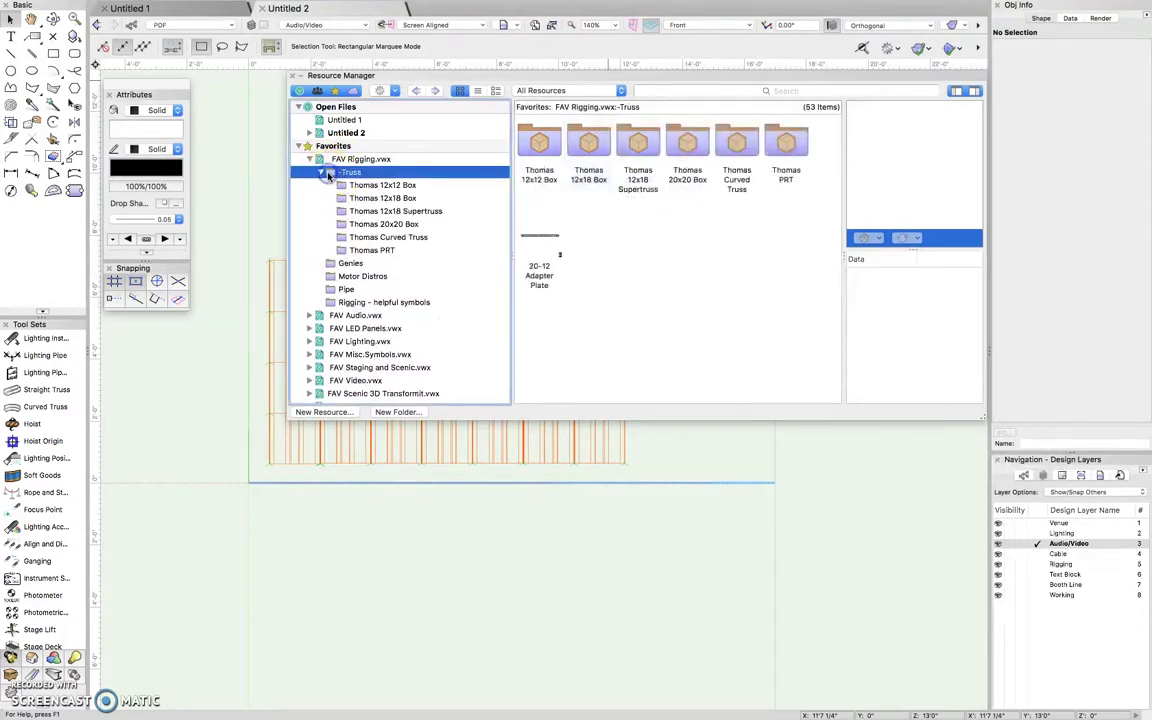
Insert the Floor Base 2'x2' symbol from the Thomas 12x12 Box folder on the ground line beside the LED wall.
{"action": "left_click", "coordinate": [383, 186]}
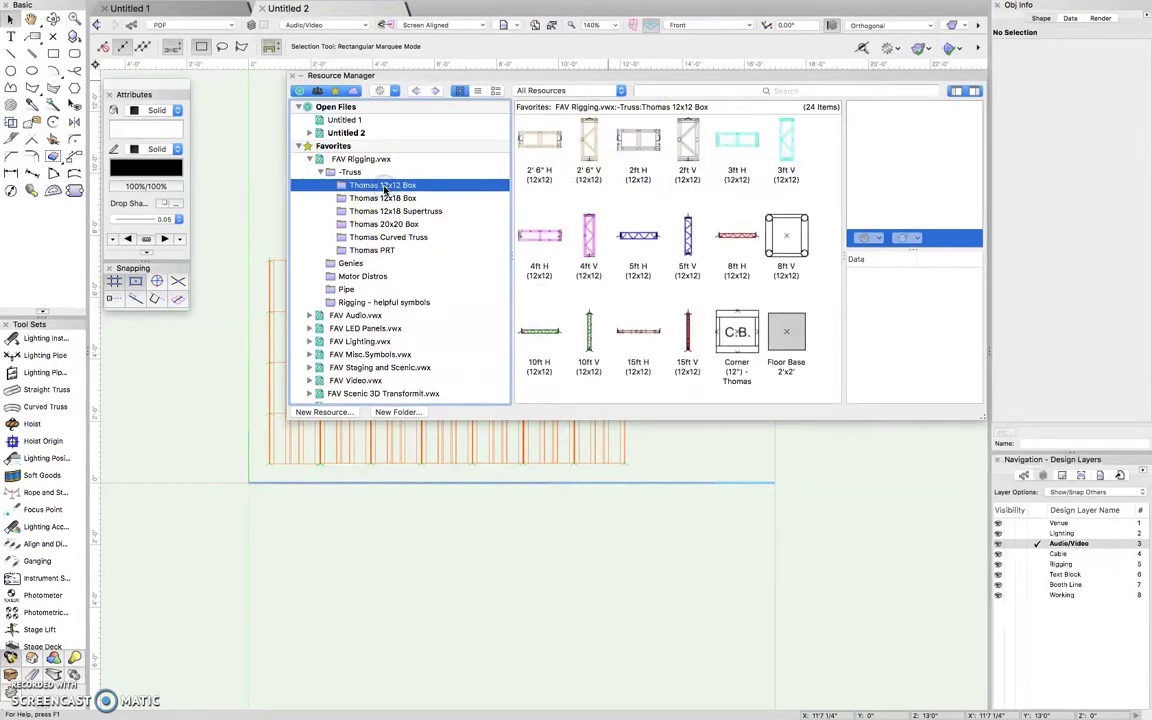
{"action": "scroll", "coordinate": [765, 298], "scroll_direction": "down", "scroll_amount": 3}
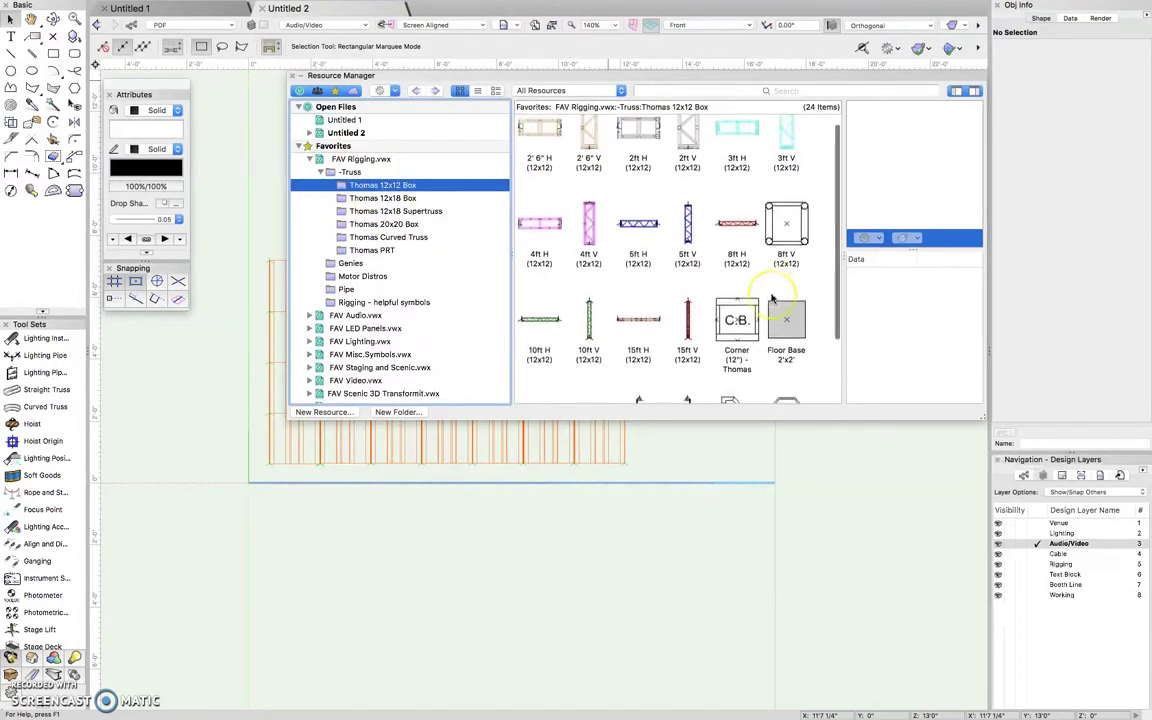
{"action": "scroll", "coordinate": [771, 298], "scroll_direction": "up", "scroll_amount": 3}
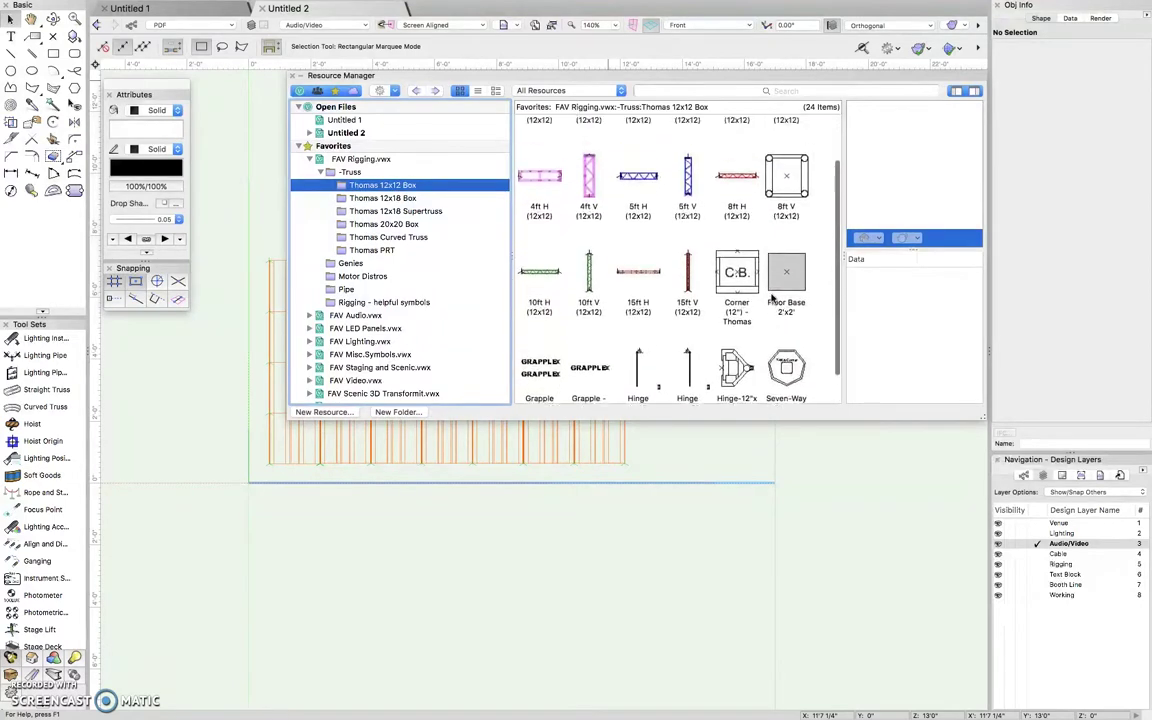
{"action": "scroll", "coordinate": [786, 285], "scroll_direction": "up", "scroll_amount": 1}
{"action": "left_click", "coordinate": [787, 333]}
{"action": "double_click", "coordinate": [787, 333]}
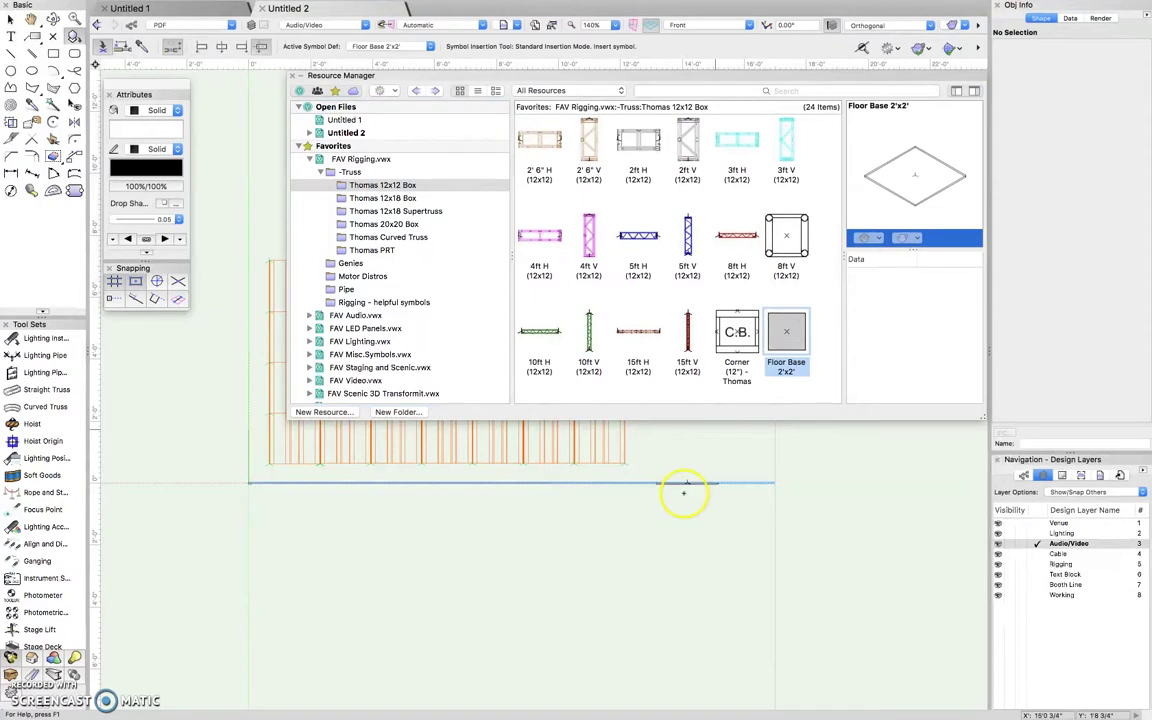
{"action": "scroll", "coordinate": [678, 468], "scroll_direction": "up", "scroll_amount": 10}
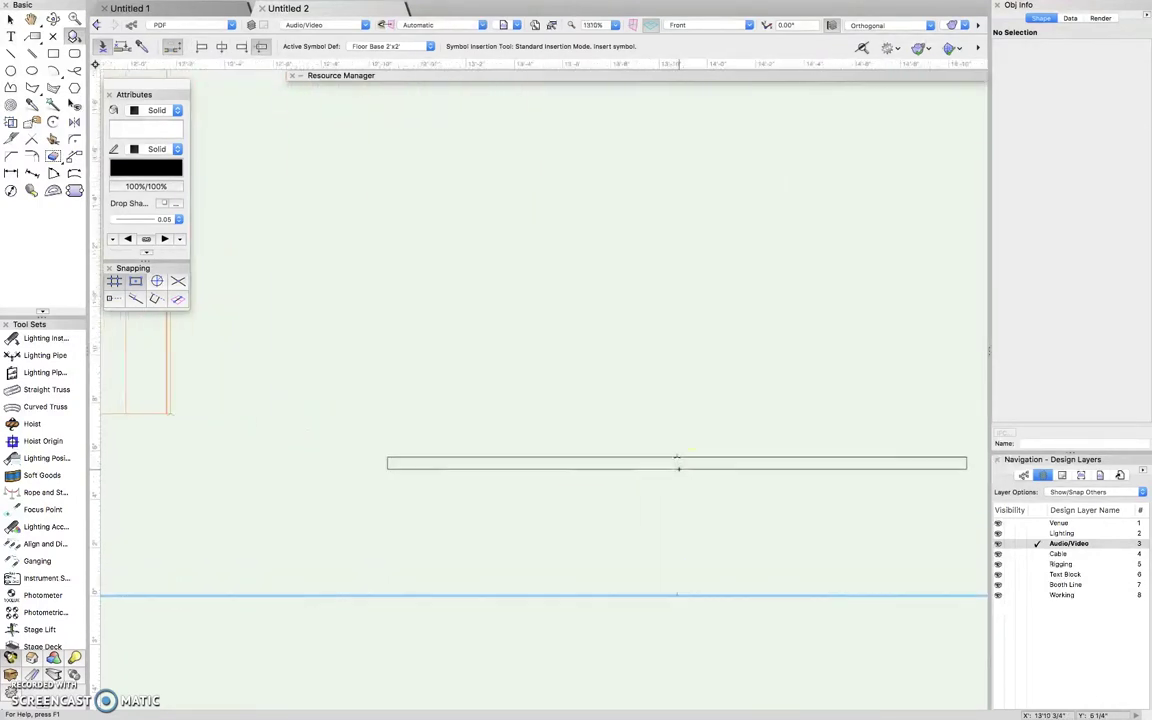
{"action": "left_click", "coordinate": [667, 600]}
{"action": "left_click", "coordinate": [667, 600]}
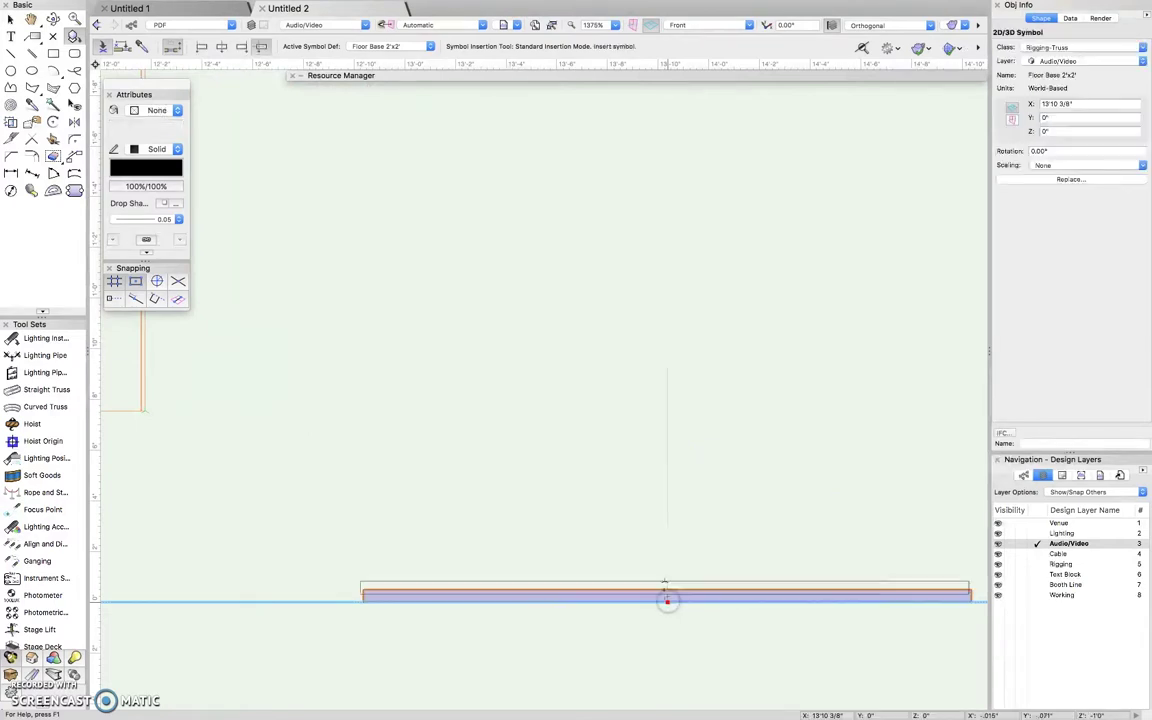
{"action": "scroll", "coordinate": [566, 468], "scroll_direction": "down", "scroll_amount": 8}
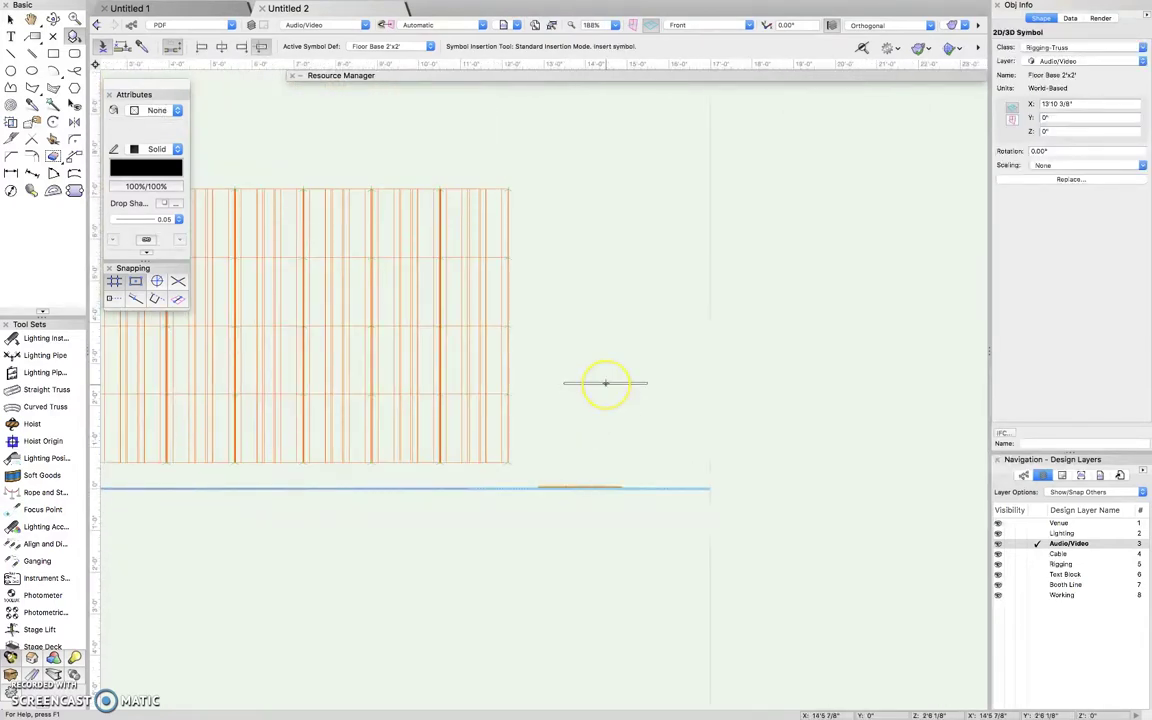
{"action": "key", "text": "x"}
Insert an 8ft H (12x12) truss from the same folder just above the floor base.
{"action": "scroll", "coordinate": [605, 383], "scroll_direction": "up", "scroll_amount": 3}
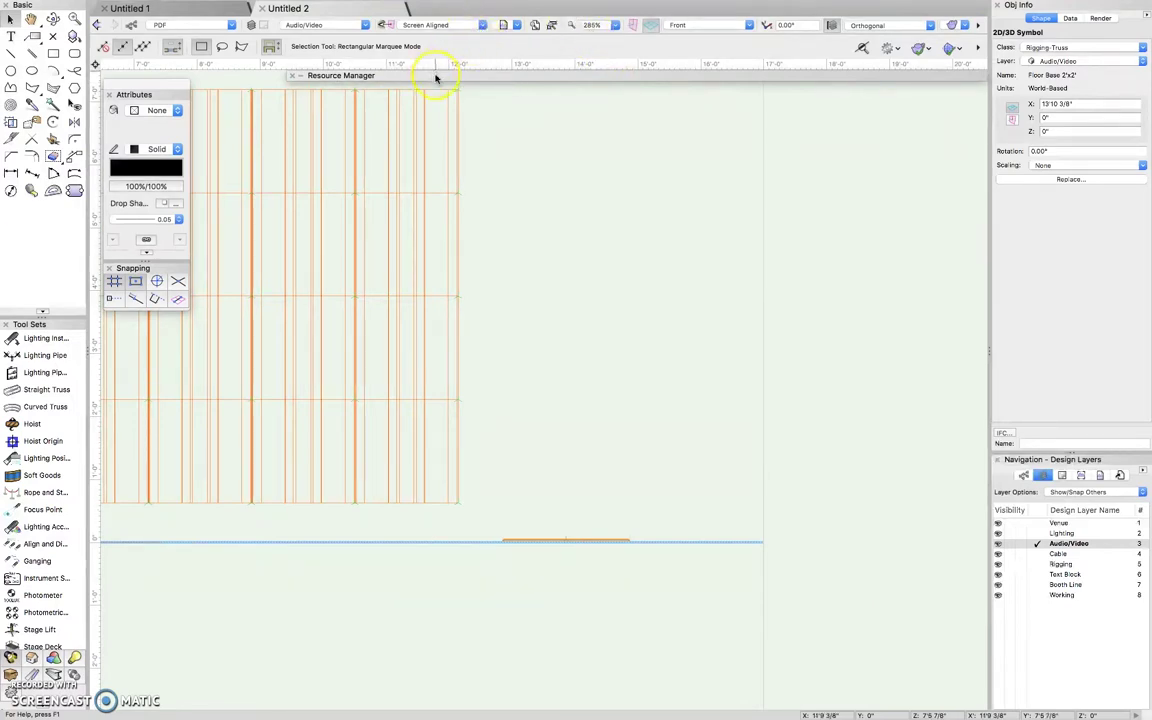
{"action": "mouse_move", "coordinate": [435, 78]}
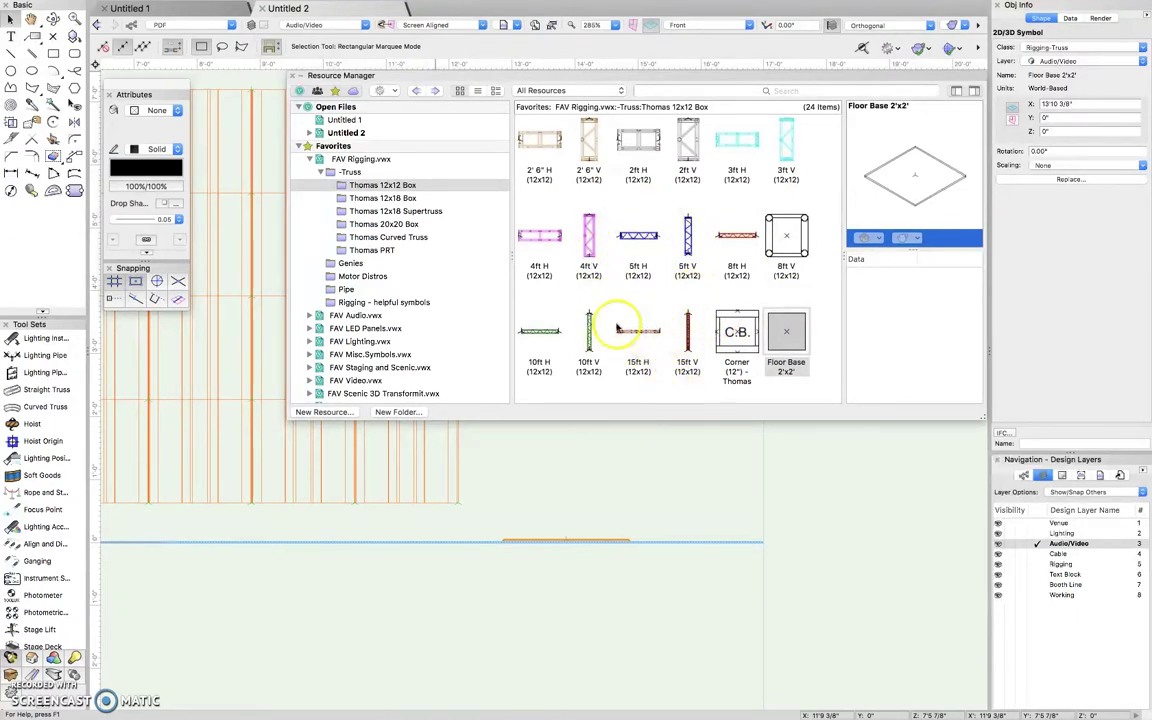
{"action": "scroll", "coordinate": [700, 283], "scroll_direction": "down", "scroll_amount": 3}
{"action": "scroll", "coordinate": [706, 283], "scroll_direction": "down", "scroll_amount": 2}
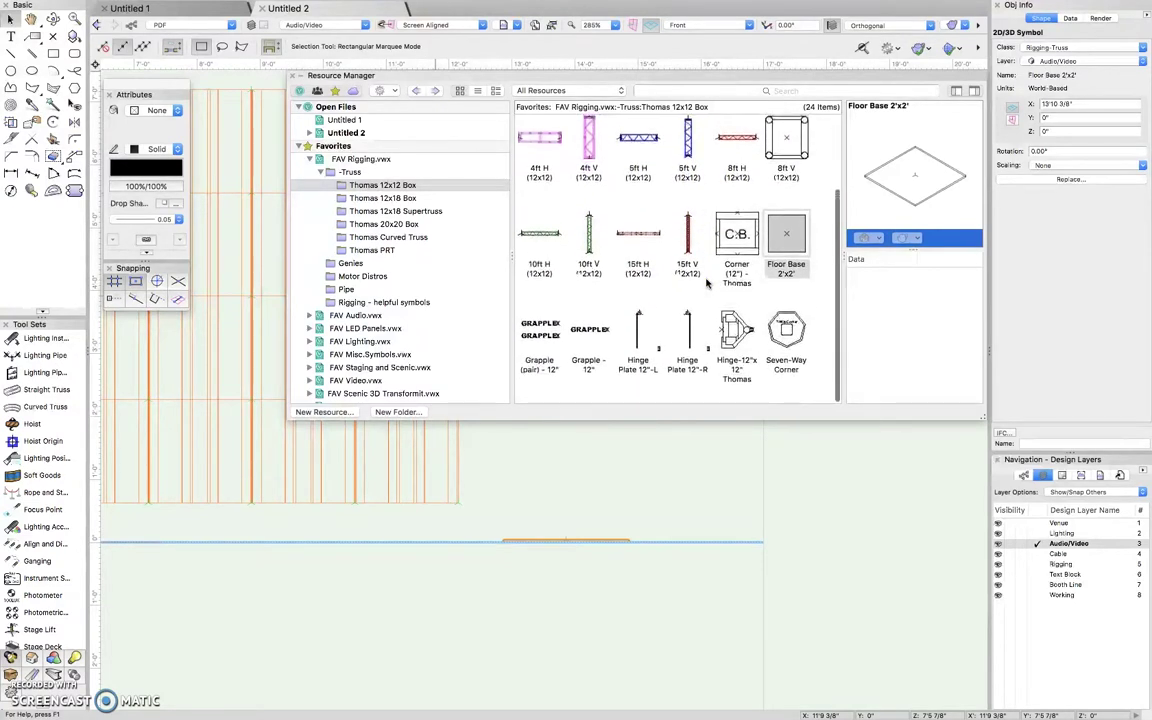
{"action": "scroll", "coordinate": [655, 266], "scroll_direction": "up", "scroll_amount": 3}
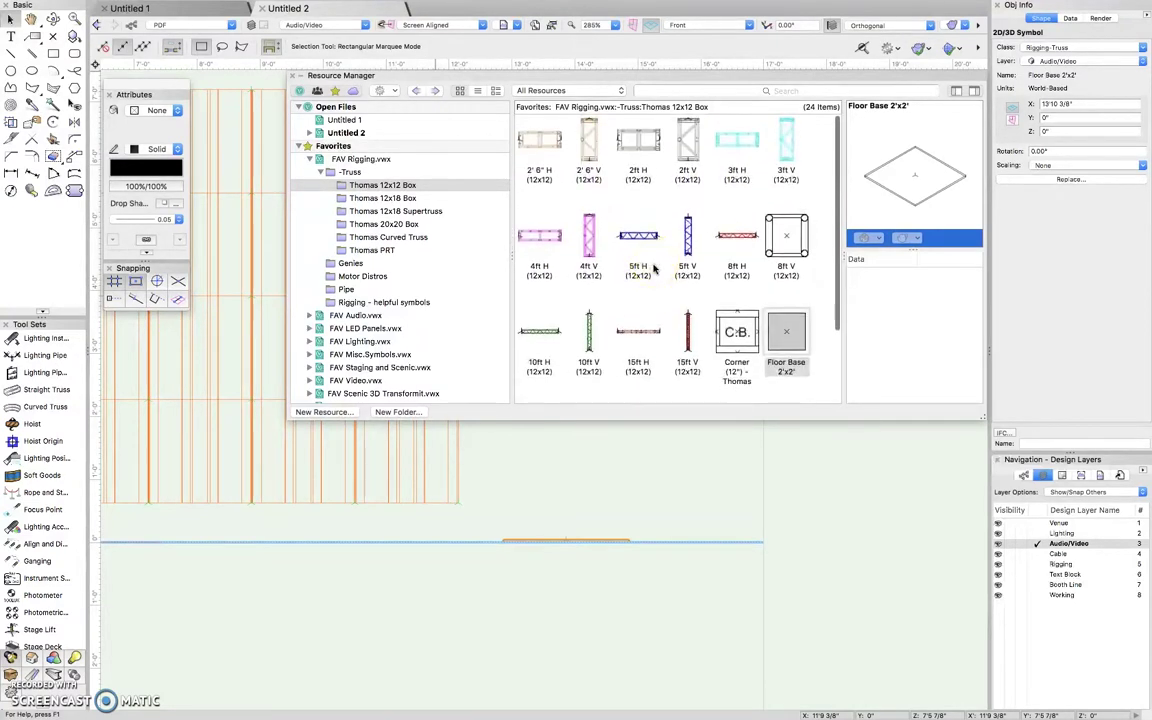
{"action": "double_click", "coordinate": [737, 236]}
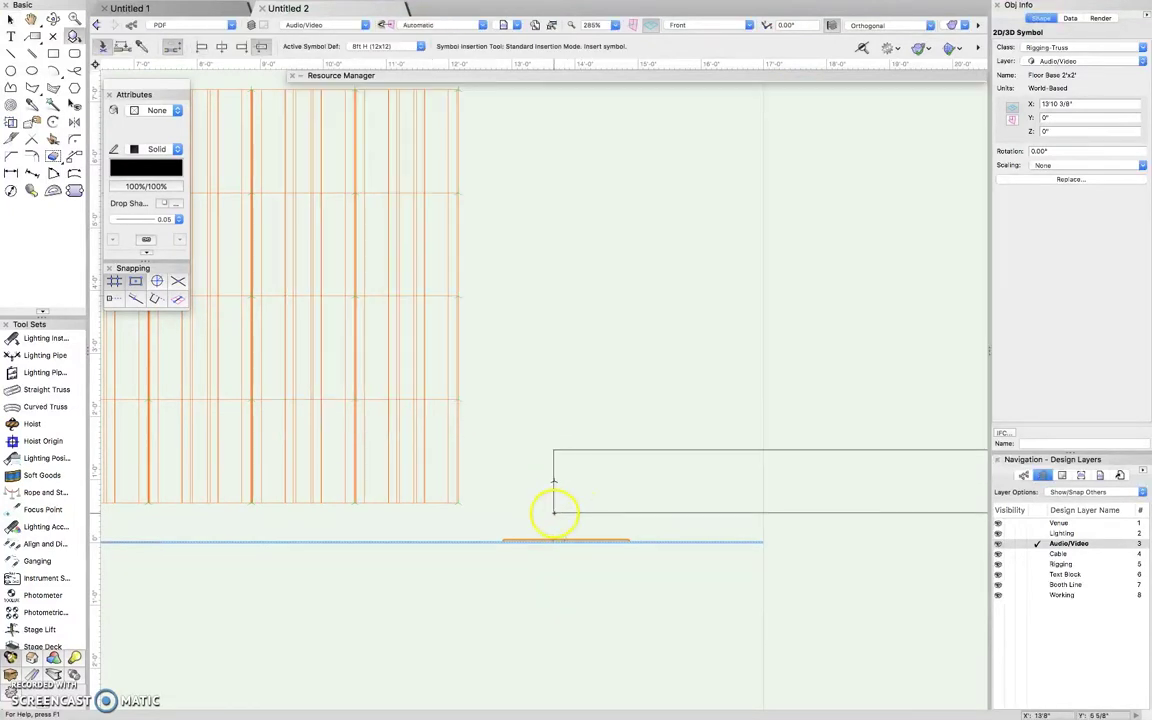
{"action": "left_click", "coordinate": [554, 512]}
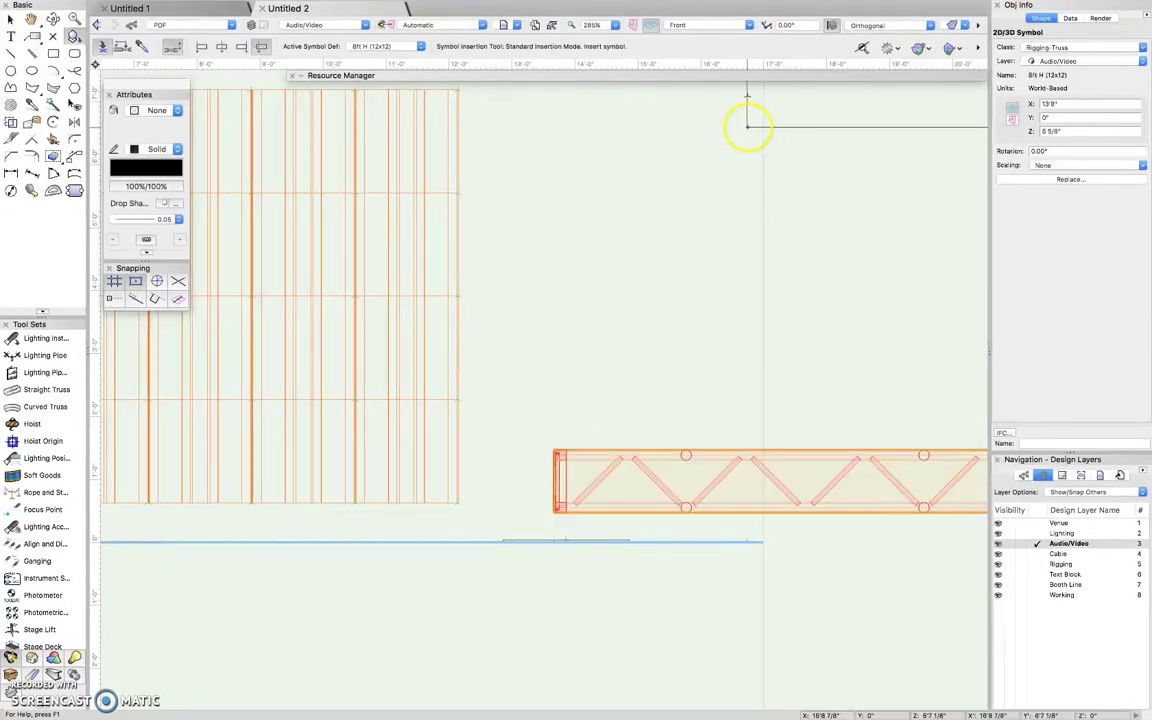
Insert an upright 8ft V (12x12) truss on the far side of the floor base from the LED wall.
{"action": "mouse_move", "coordinate": [660, 75]}
{"action": "double_click", "coordinate": [786, 234]}
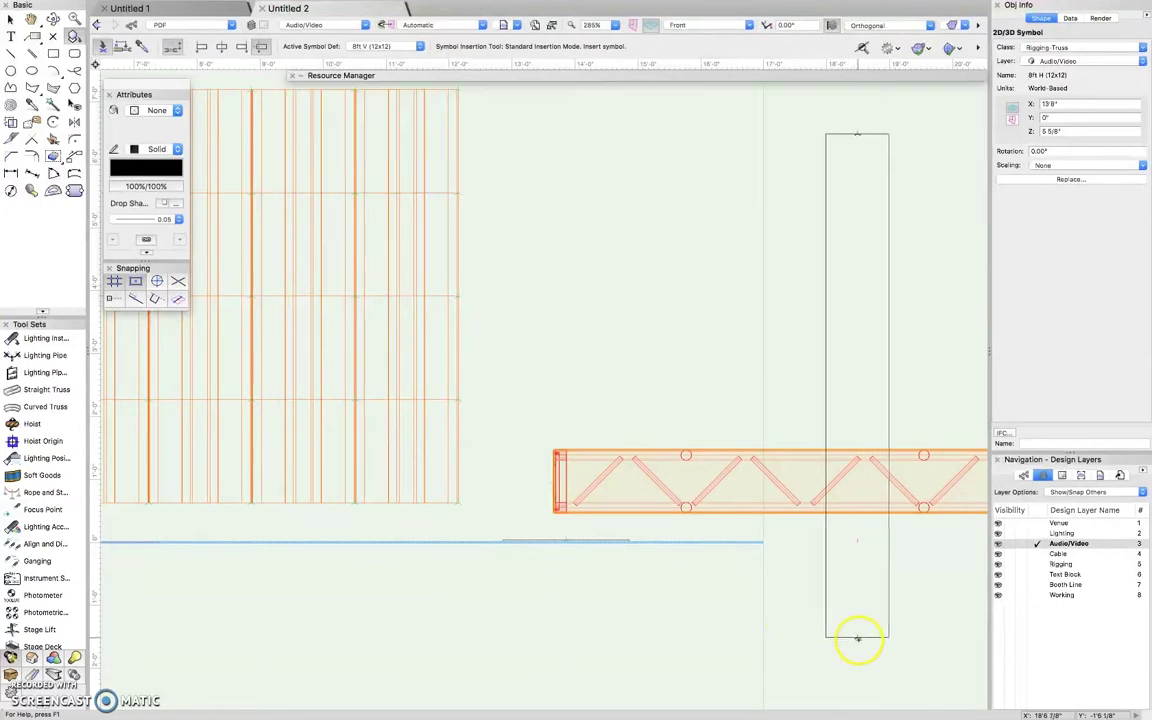
{"action": "left_click", "coordinate": [858, 642]}
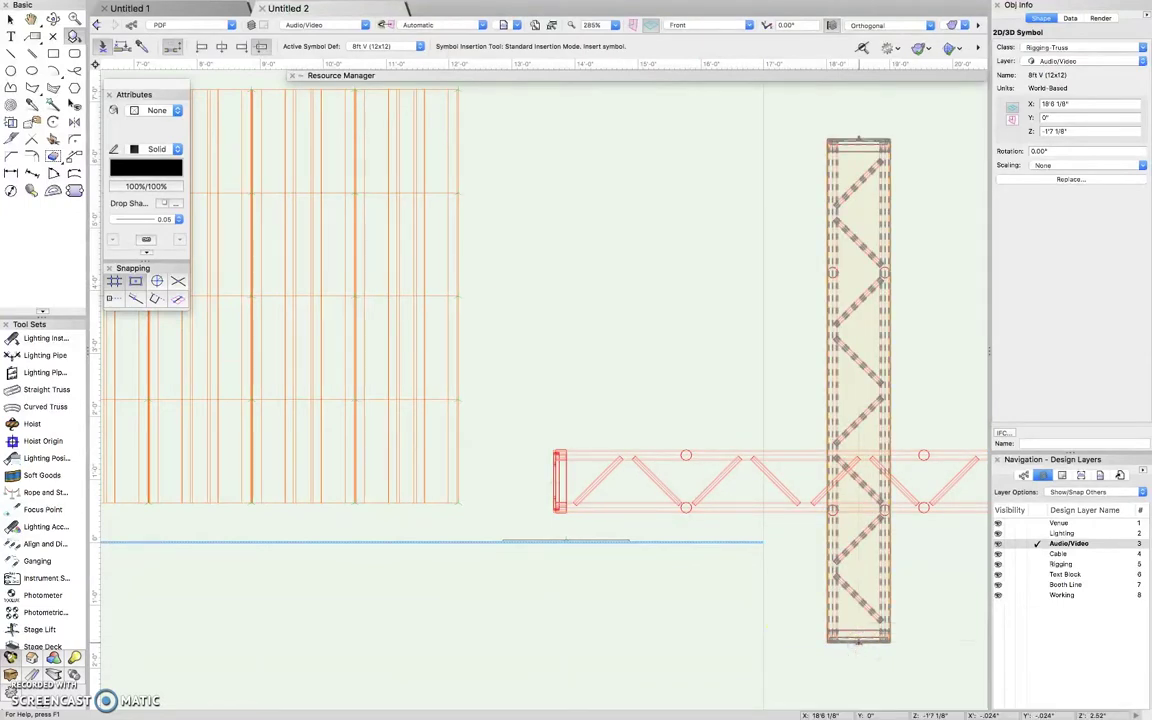
{"action": "key", "text": "x"}
{"action": "scroll", "coordinate": [775, 238], "scroll_direction": "down", "scroll_amount": 5}
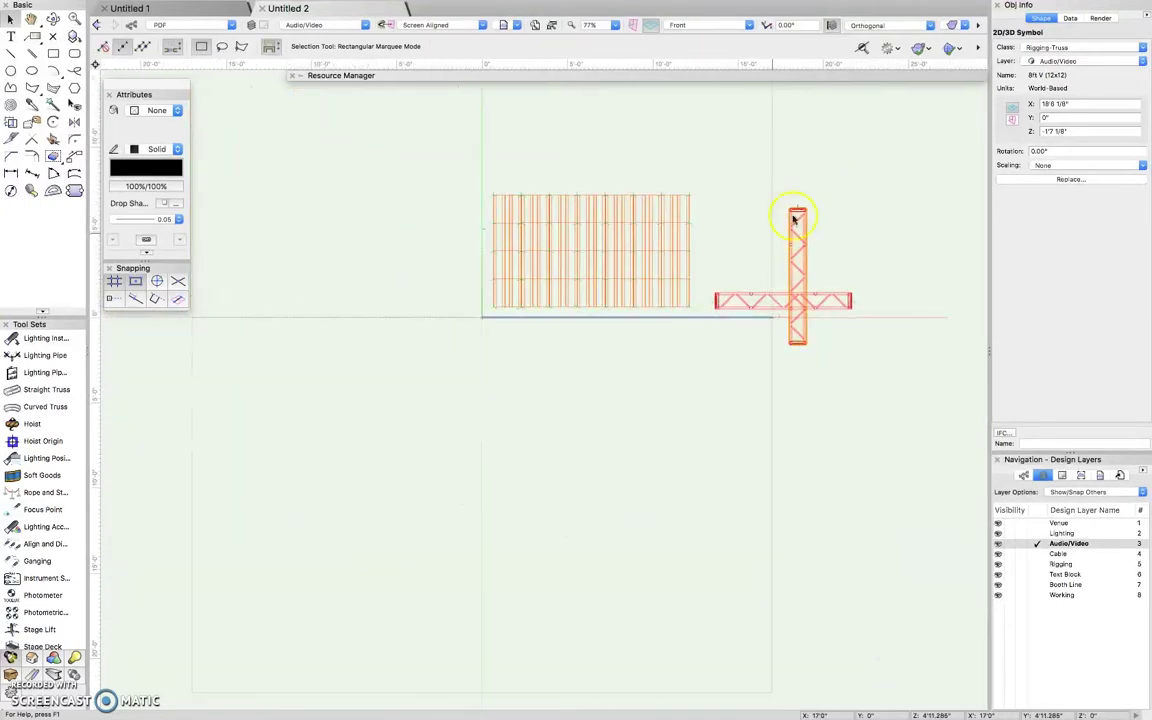
In the Top view, move the 8ft V truss behind the horizontal truss, to about Y 2'11 1/2".
{"action": "left_click", "coordinate": [744, 22]}
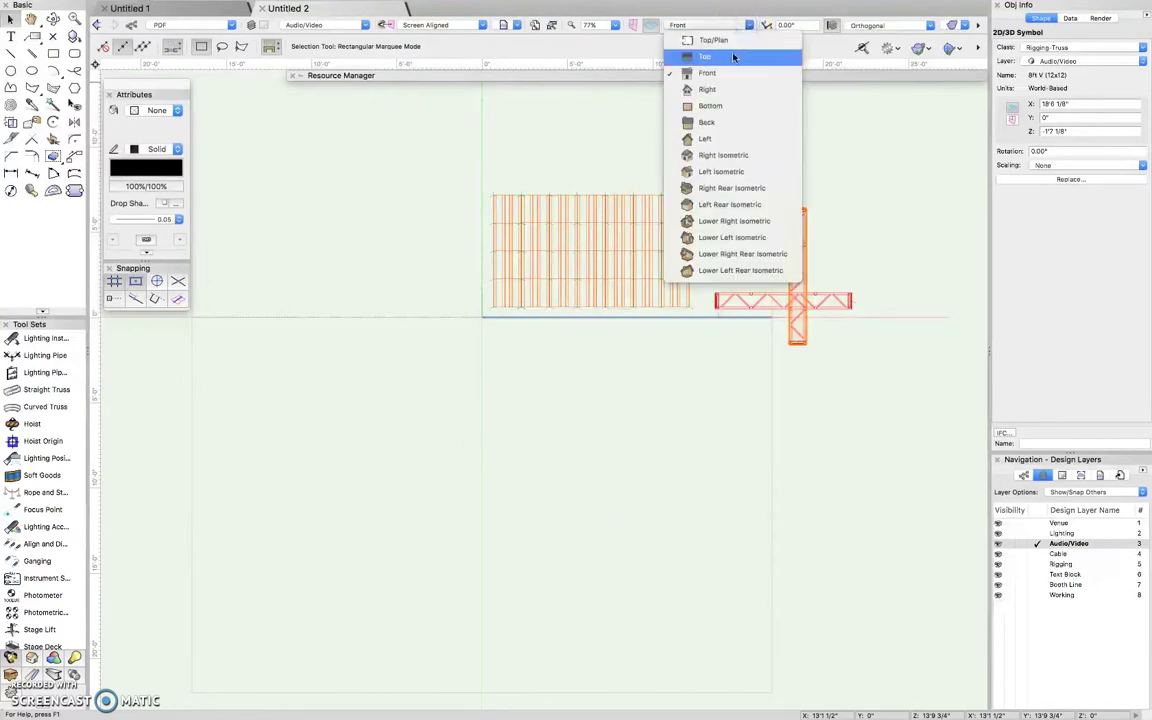
{"action": "left_click", "coordinate": [738, 54]}
{"action": "left_click_drag", "start_coordinate": [543, 389], "coordinate": [539, 339]}
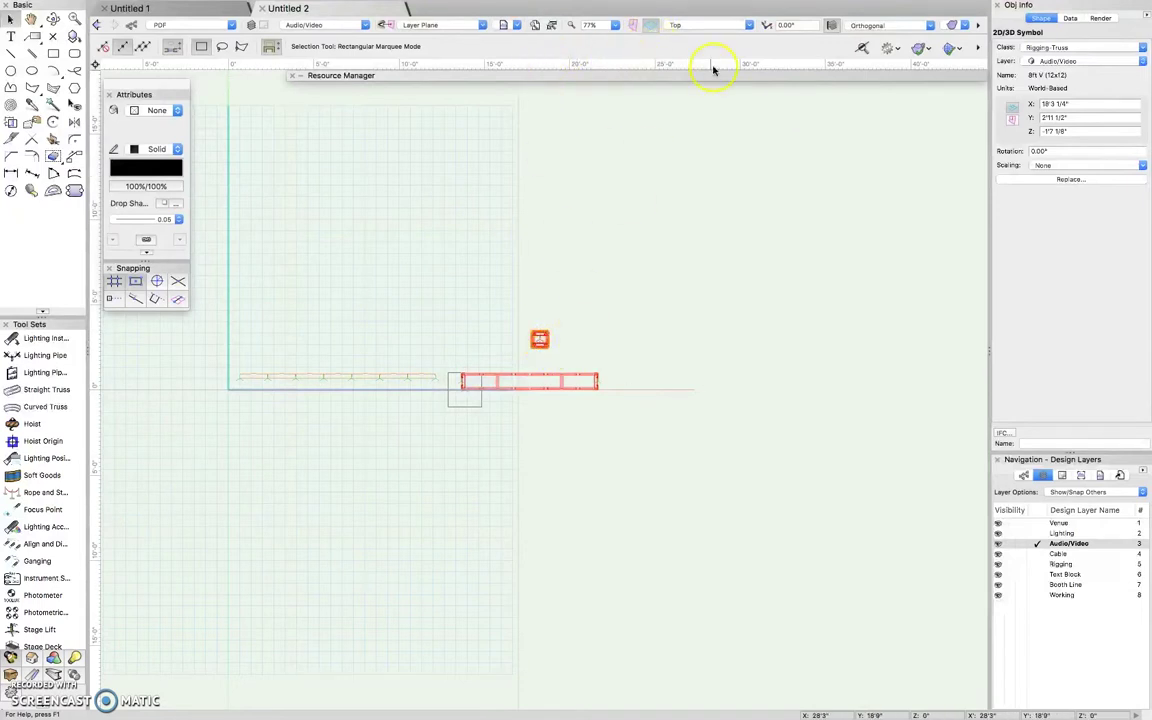
Switch to the Top/Plan view and examine the 2D symbols of the LED panels, floor base and trusses.
{"action": "left_click", "coordinate": [750, 26]}
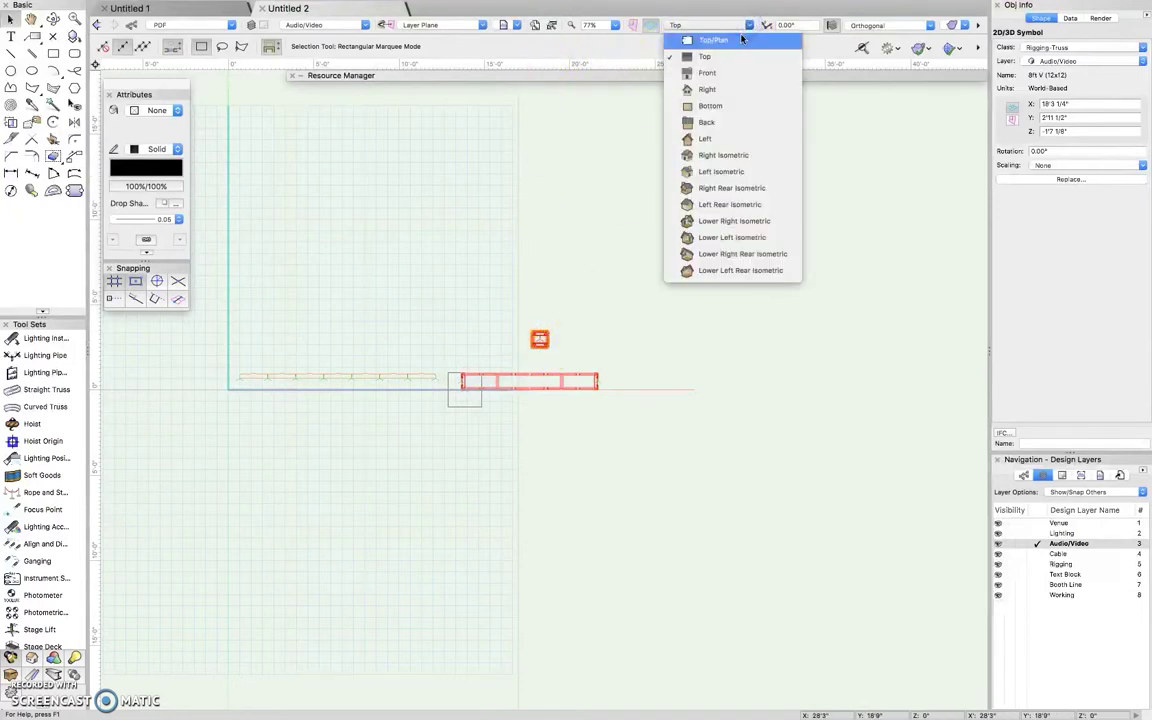
{"action": "left_click", "coordinate": [741, 39]}
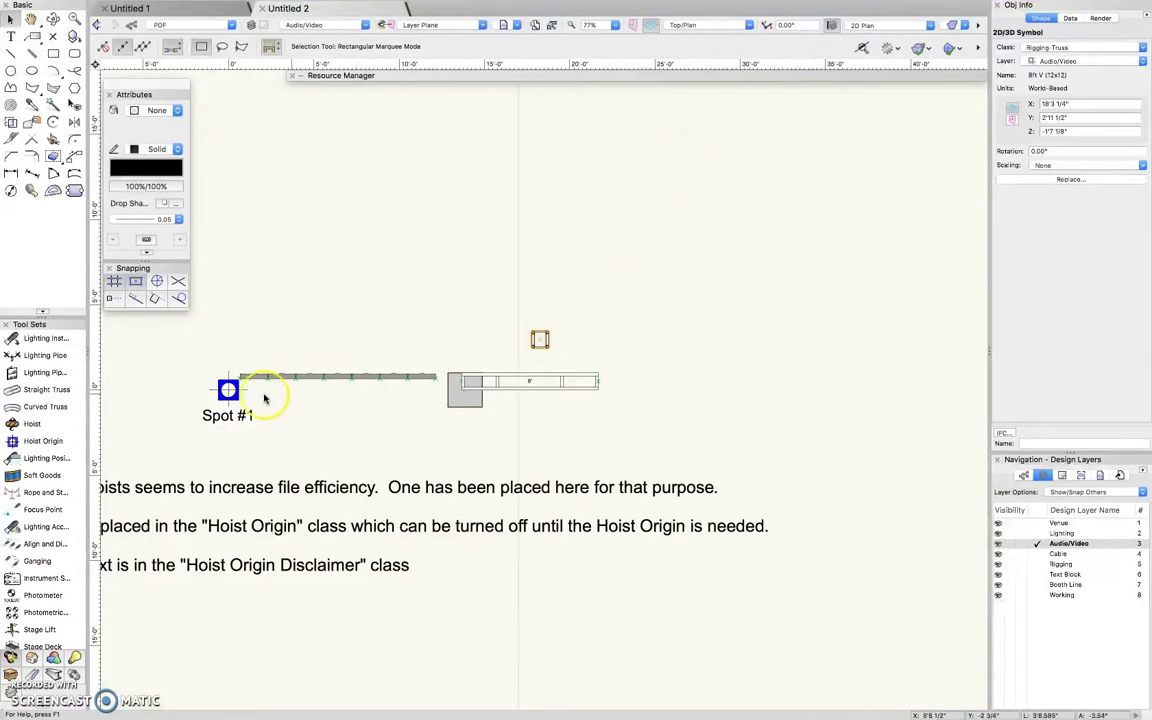
{"action": "scroll", "coordinate": [238, 378], "scroll_direction": "up", "scroll_amount": 5}
{"action": "scroll", "coordinate": [238, 384], "scroll_direction": "up", "scroll_amount": 3}
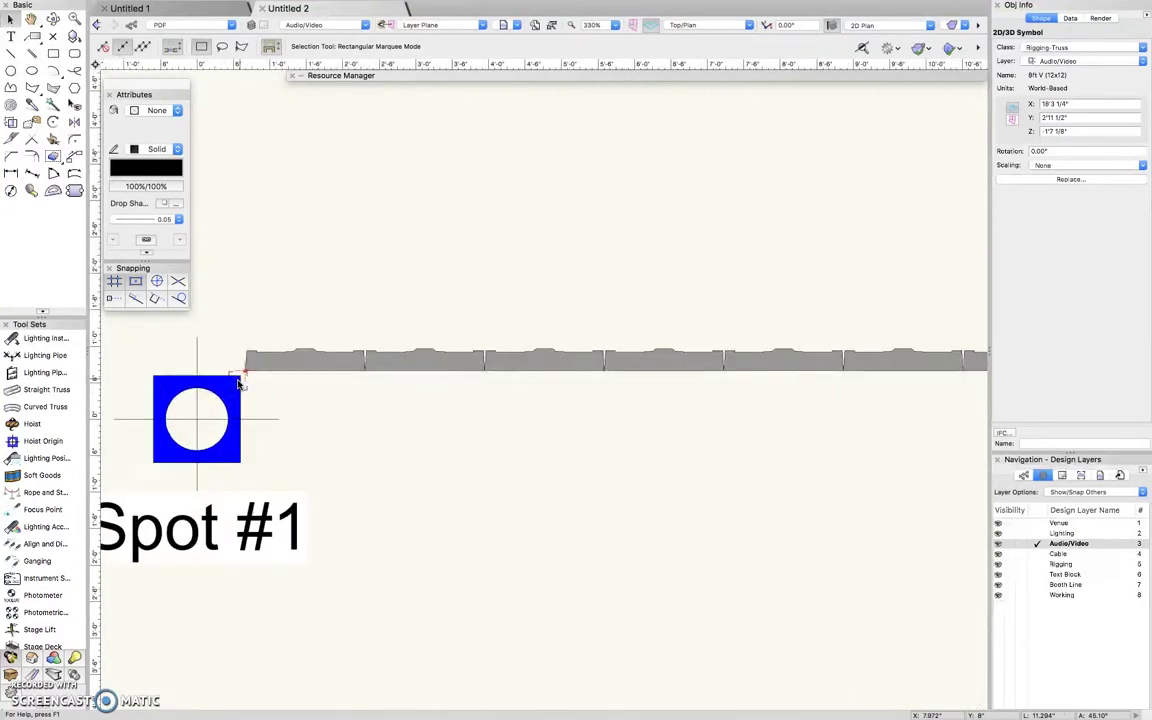
{"action": "scroll", "coordinate": [440, 358], "scroll_direction": "down", "scroll_amount": 8}
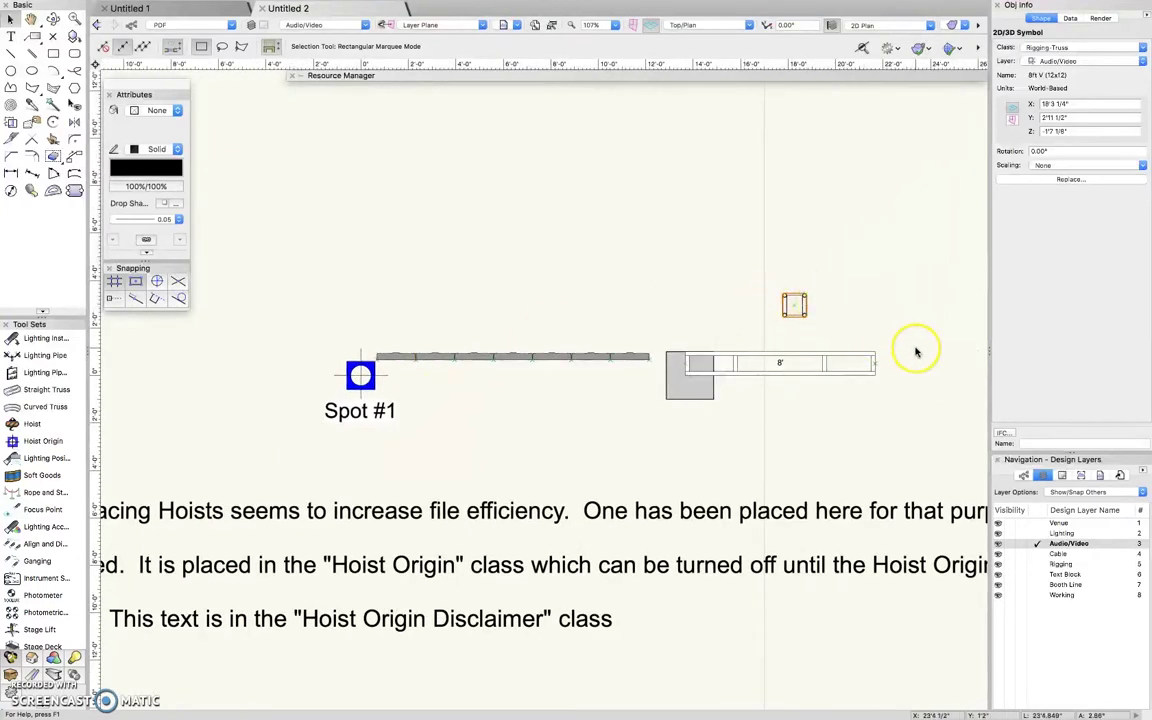
{"action": "scroll", "coordinate": [915, 350], "scroll_direction": "up", "scroll_amount": 4}
{"action": "scroll", "coordinate": [776, 238], "scroll_direction": "up", "scroll_amount": 2}
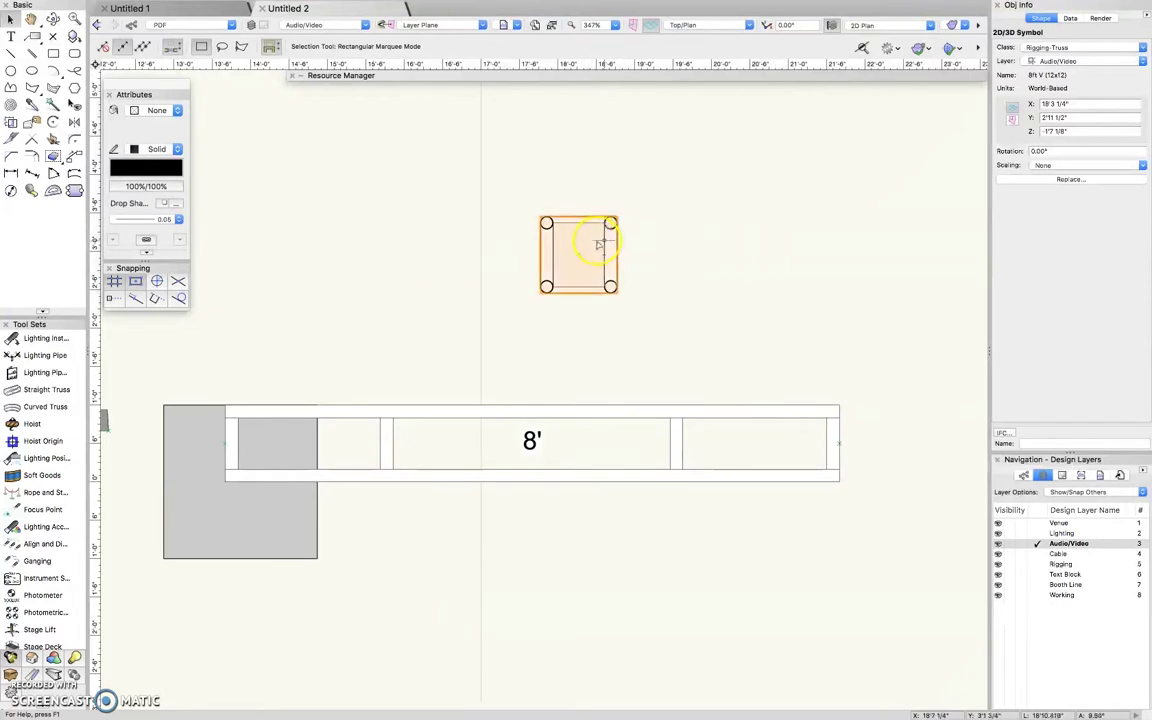
Try moving the horizontal and vertical 8ft trusses around freely in the Top/Plan view.
{"action": "left_click_drag", "start_coordinate": [450, 412], "coordinate": [540, 333]}
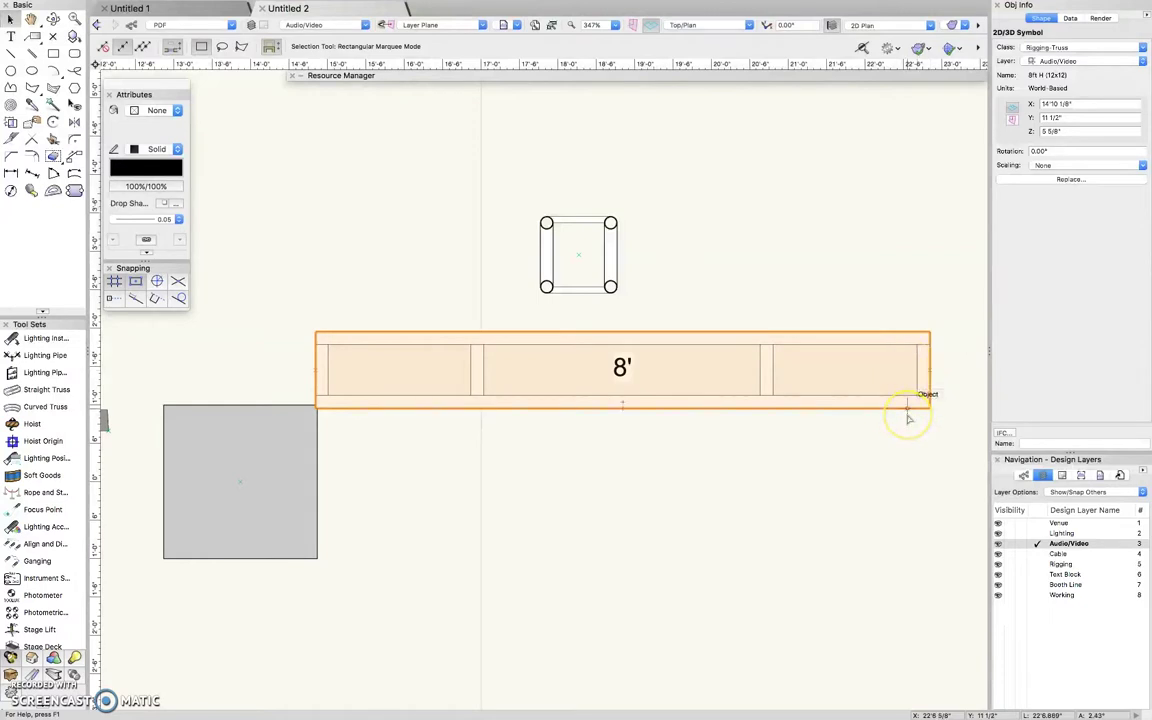
{"action": "left_click_drag", "start_coordinate": [877, 340], "coordinate": [847, 334]}
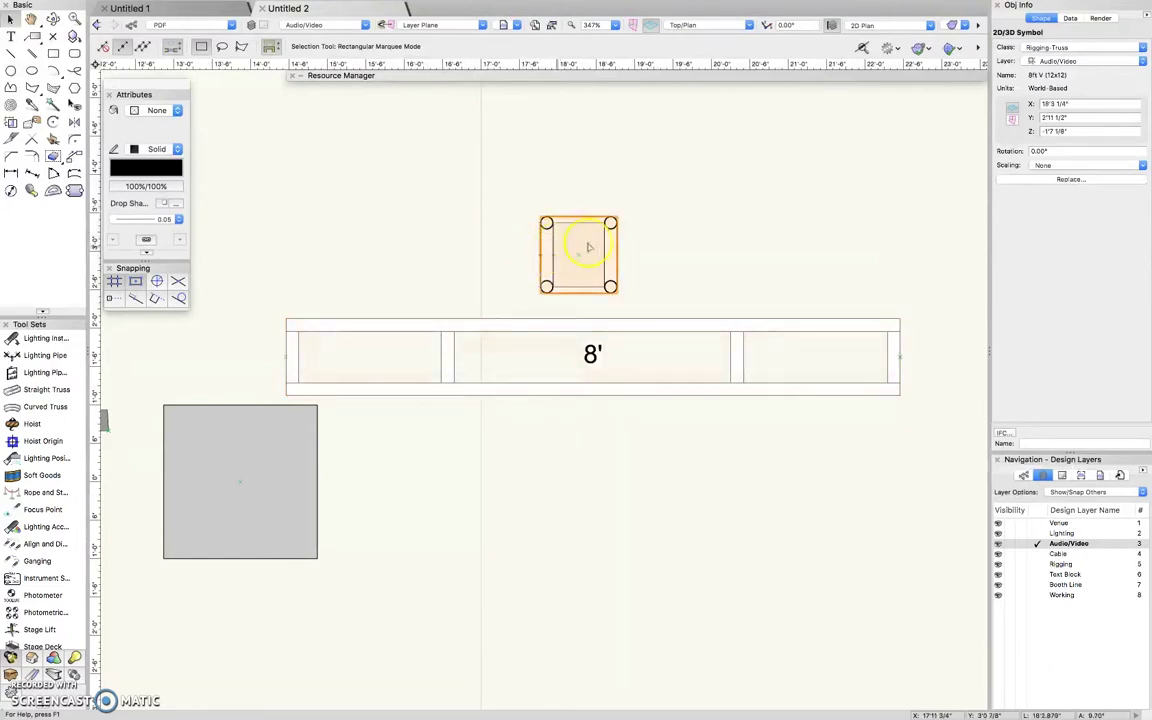
{"action": "left_click", "coordinate": [665, 233]}
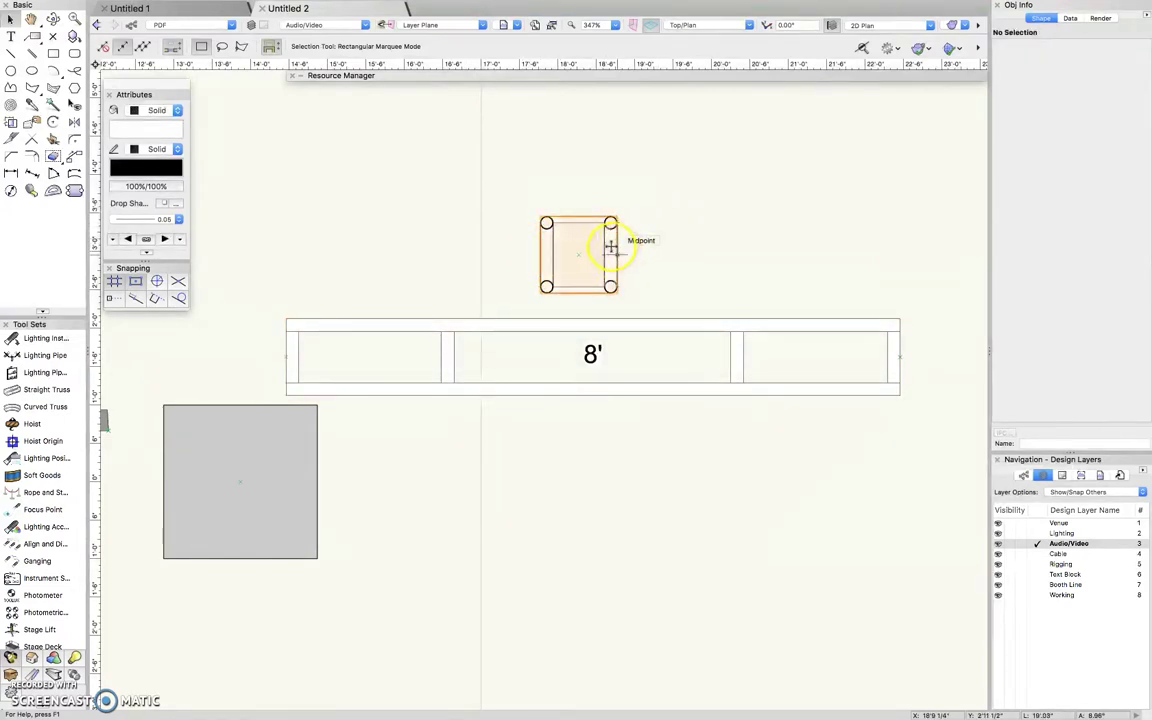
{"action": "left_click_drag", "start_coordinate": [611, 246], "coordinate": [672, 228]}
{"action": "left_click", "coordinate": [764, 237]}
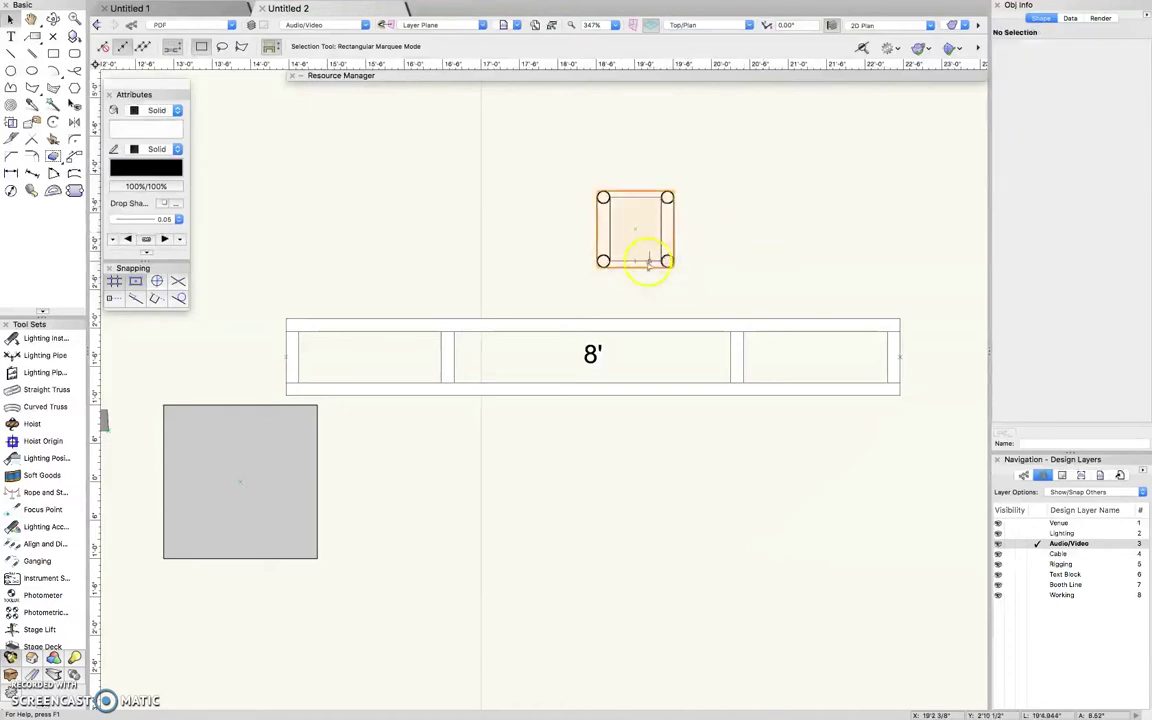
{"action": "left_click_drag", "start_coordinate": [645, 330], "coordinate": [676, 307]}
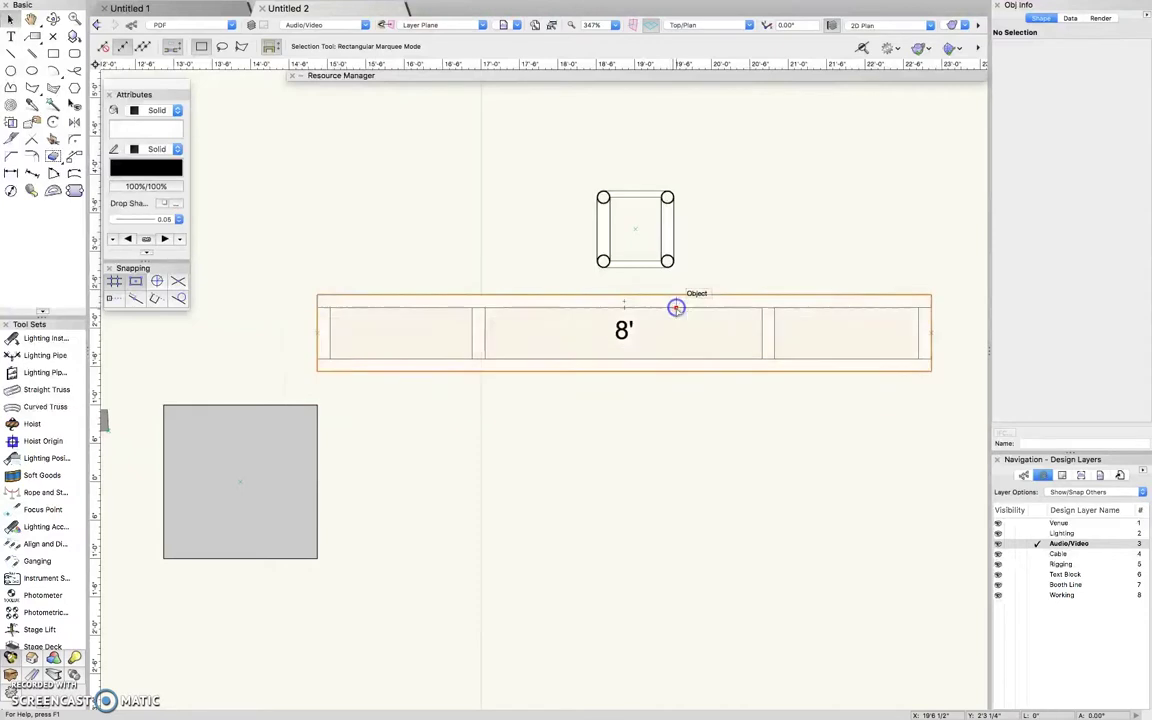
{"action": "left_click_drag", "start_coordinate": [633, 265], "coordinate": [607, 378]}
{"action": "left_click_drag", "start_coordinate": [638, 314], "coordinate": [639, 237]}
Delete the horizontal 8ft truss and leave the vertical truss deselected.
{"action": "left_click", "coordinate": [630, 306]}
{"action": "key", "text": "Delete"}
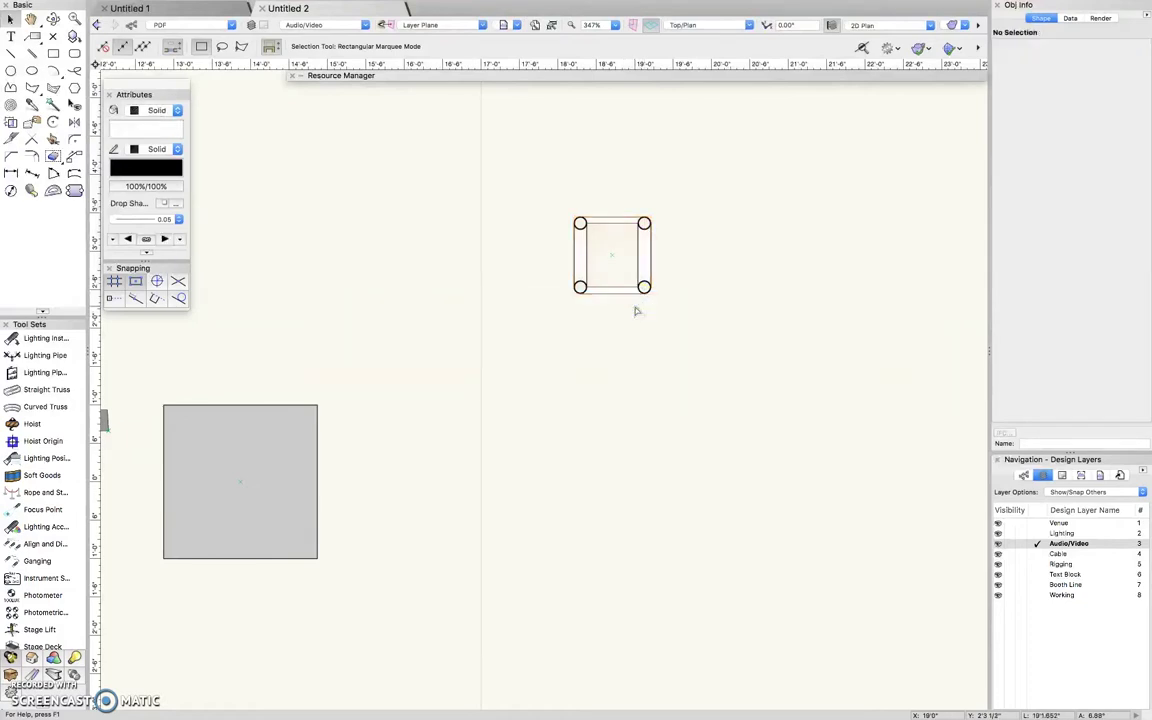
{"action": "left_click", "coordinate": [643, 247]}
{"action": "left_click", "coordinate": [615, 252]}
{"action": "left_click", "coordinate": [694, 8]}
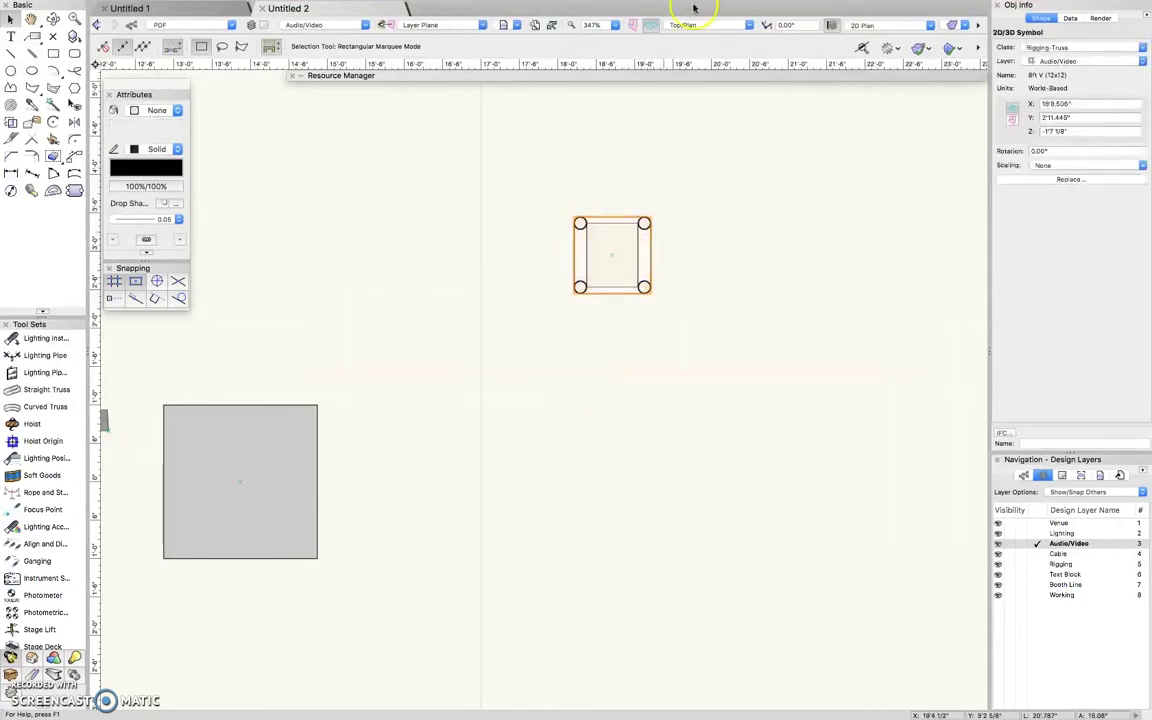
{"action": "left_click", "coordinate": [617, 77]}
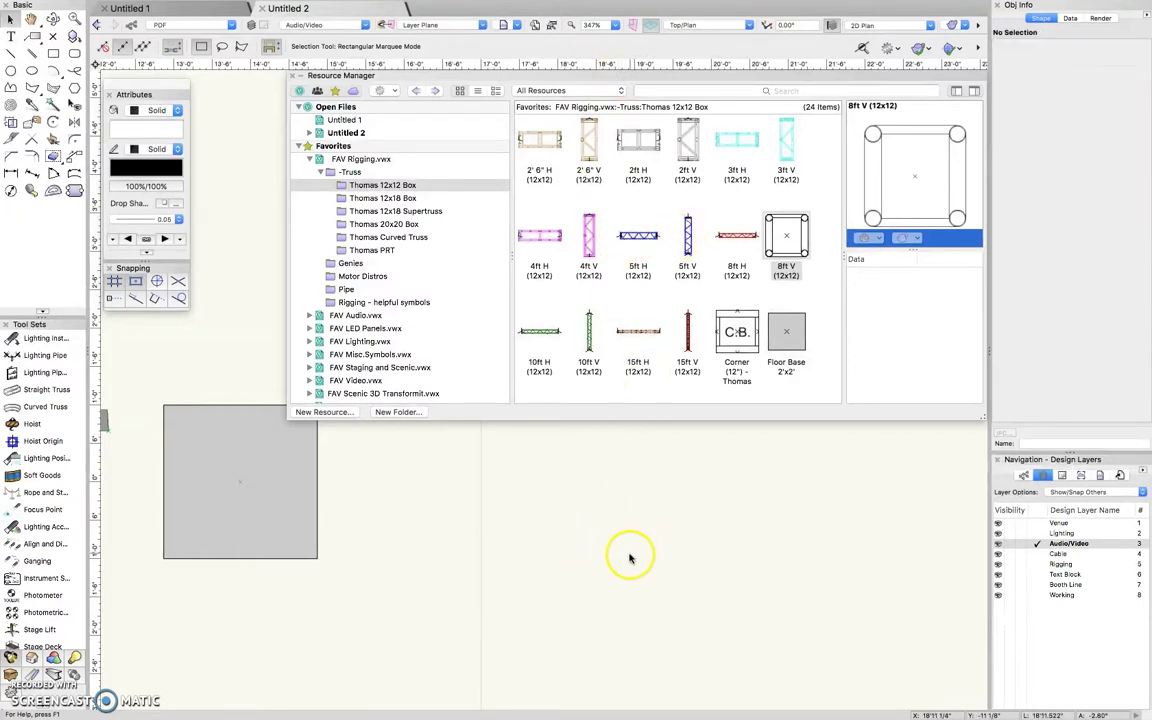
{"action": "left_click", "coordinate": [557, 558]}
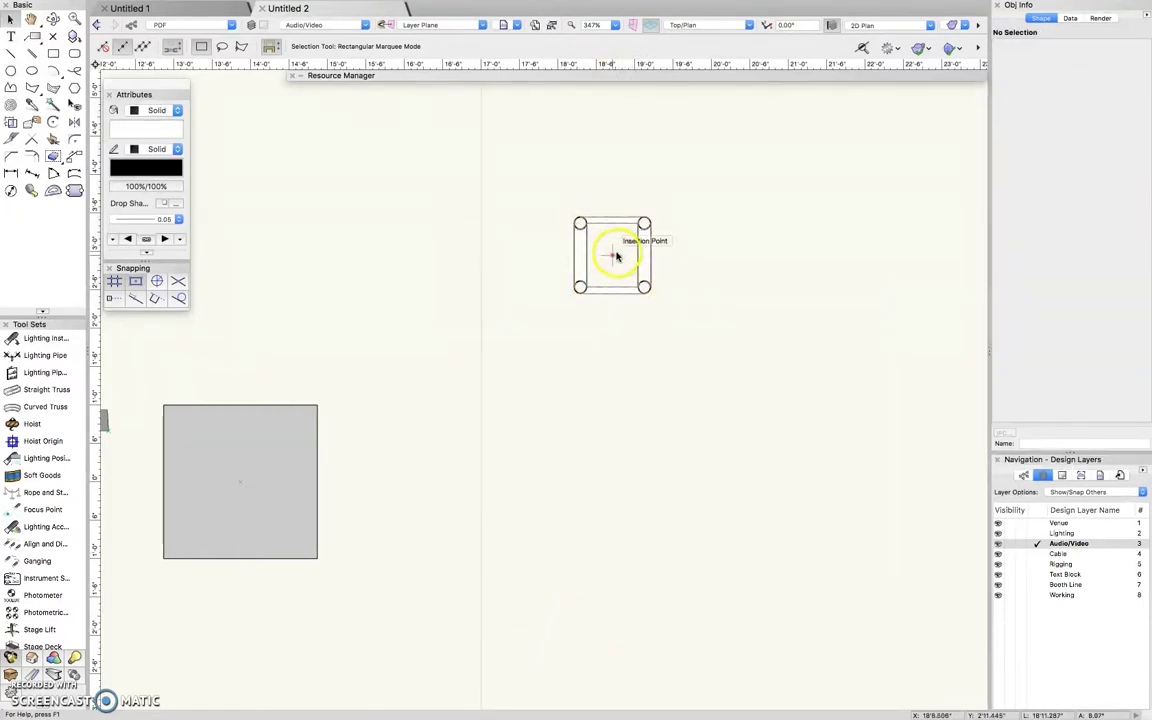
Snap the vertical 8ft truss's insertion point to the floor base's centre and switch to the Front view.
{"action": "left_click_drag", "start_coordinate": [611, 255], "coordinate": [240, 484]}
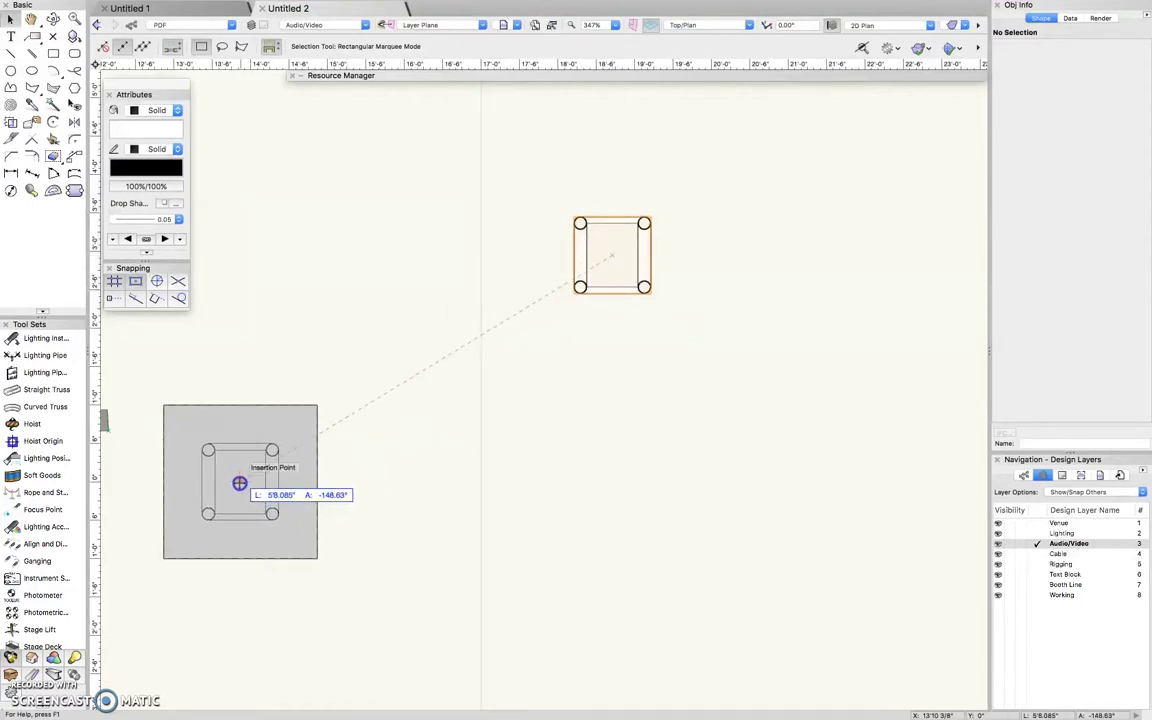
{"action": "left_click", "coordinate": [239, 483]}
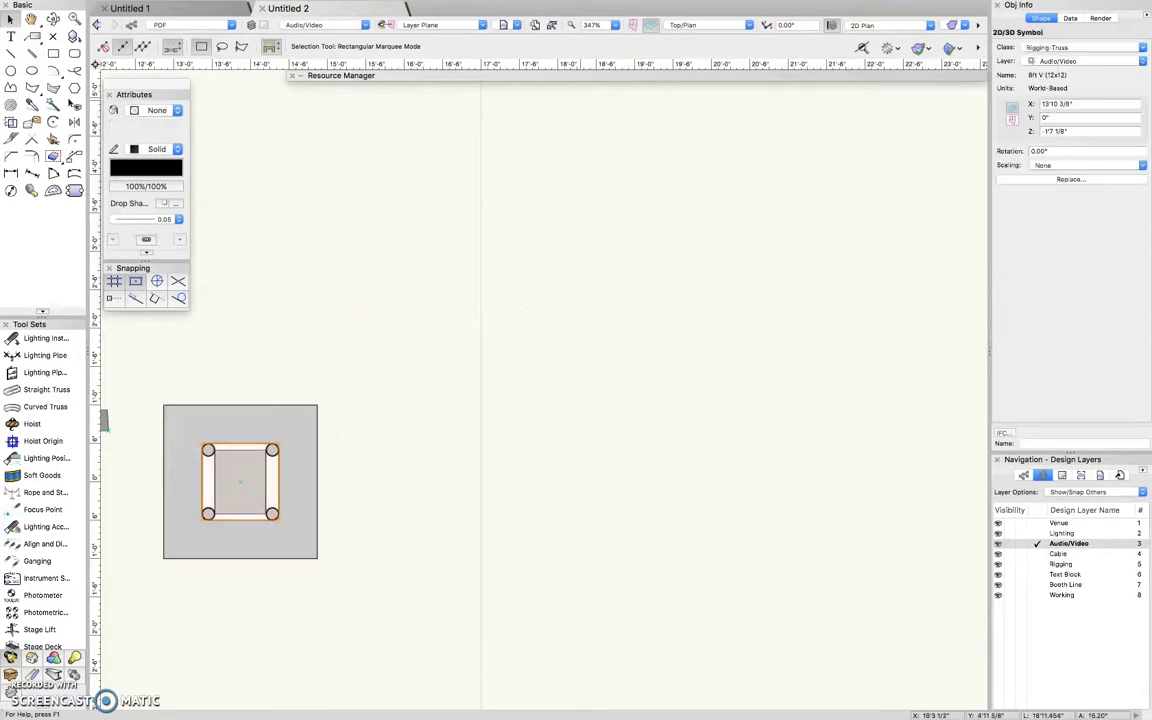
{"action": "left_click", "coordinate": [722, 27]}
{"action": "left_click", "coordinate": [703, 75]}
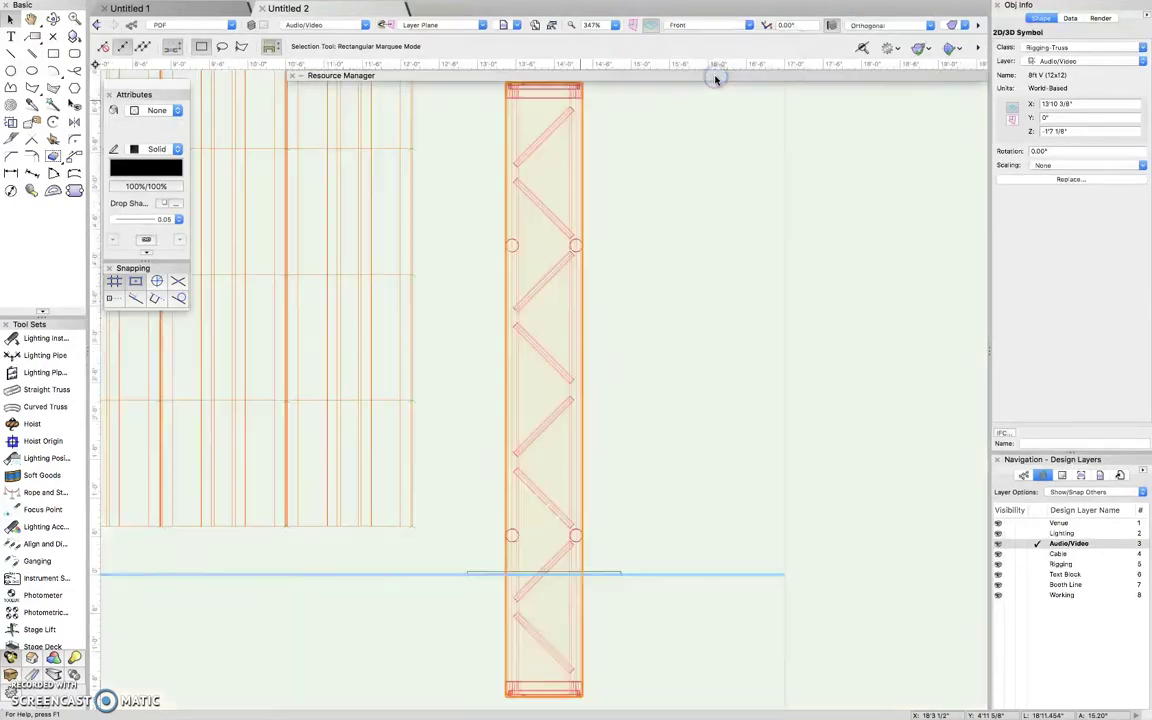
In the Front view, raise the vertical 8ft truss so its bottom centre sits on the floor base's top surface.
{"action": "left_click", "coordinate": [627, 489]}
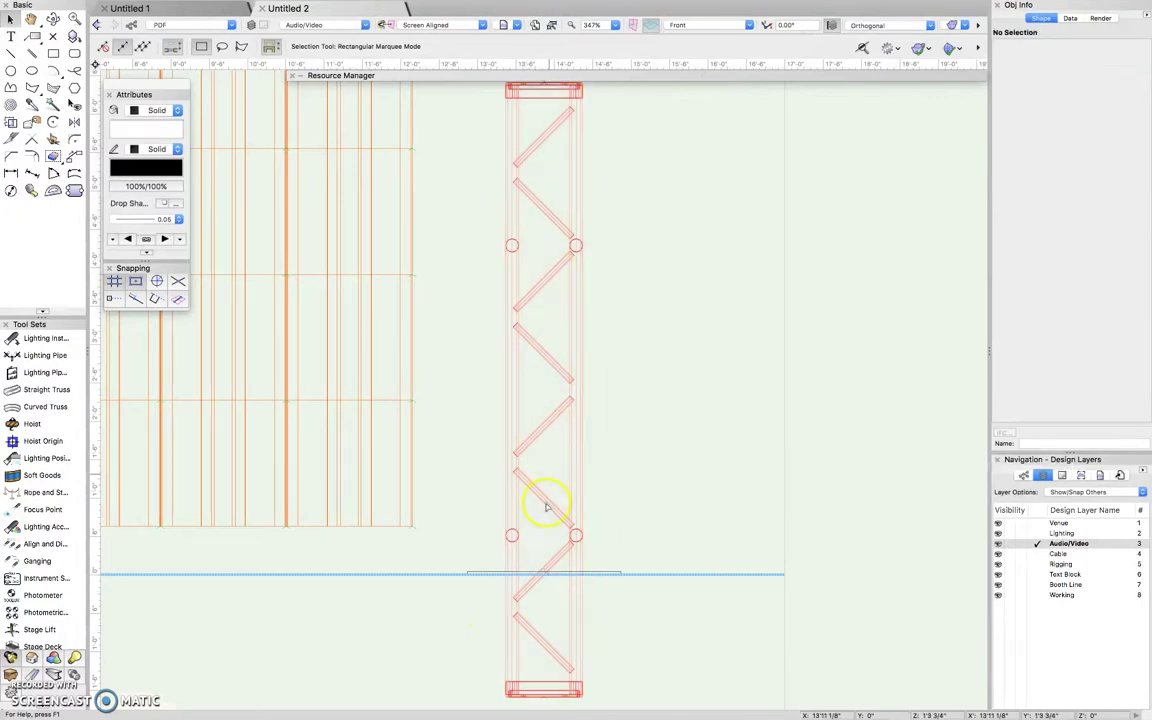
{"action": "scroll", "coordinate": [535, 572], "scroll_direction": "up", "scroll_amount": 3}
{"action": "scroll", "coordinate": [601, 447], "scroll_direction": "down", "scroll_amount": 3}
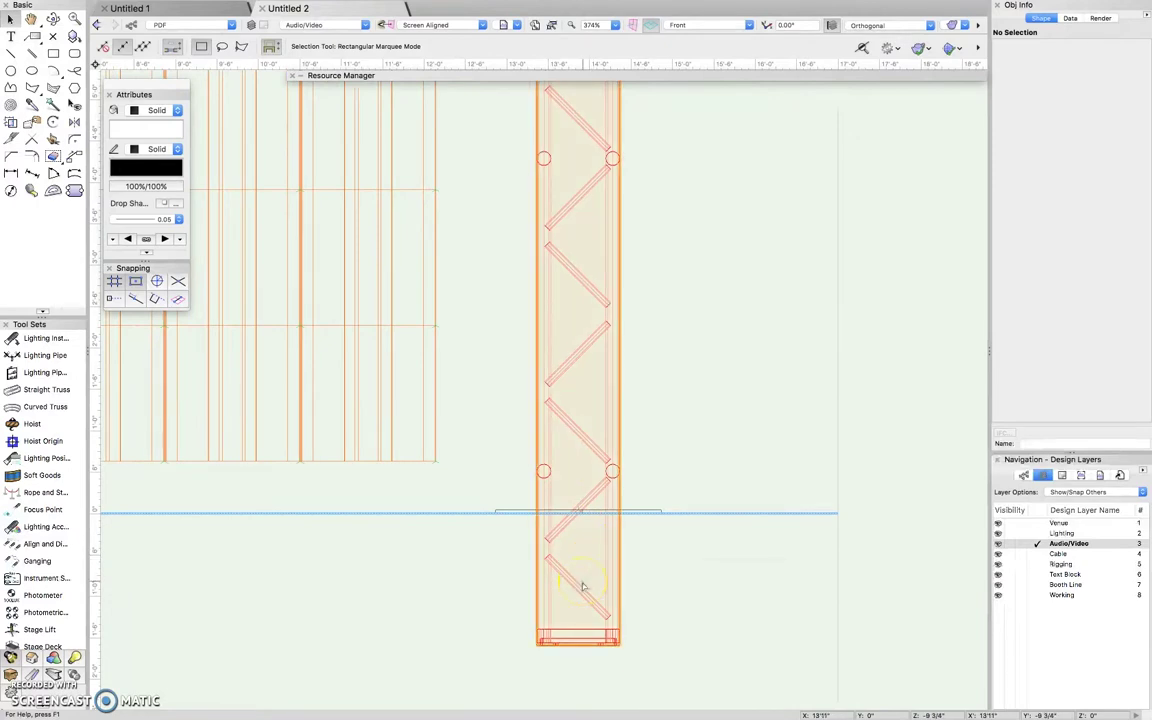
{"action": "scroll", "coordinate": [587, 672], "scroll_direction": "up", "scroll_amount": 5}
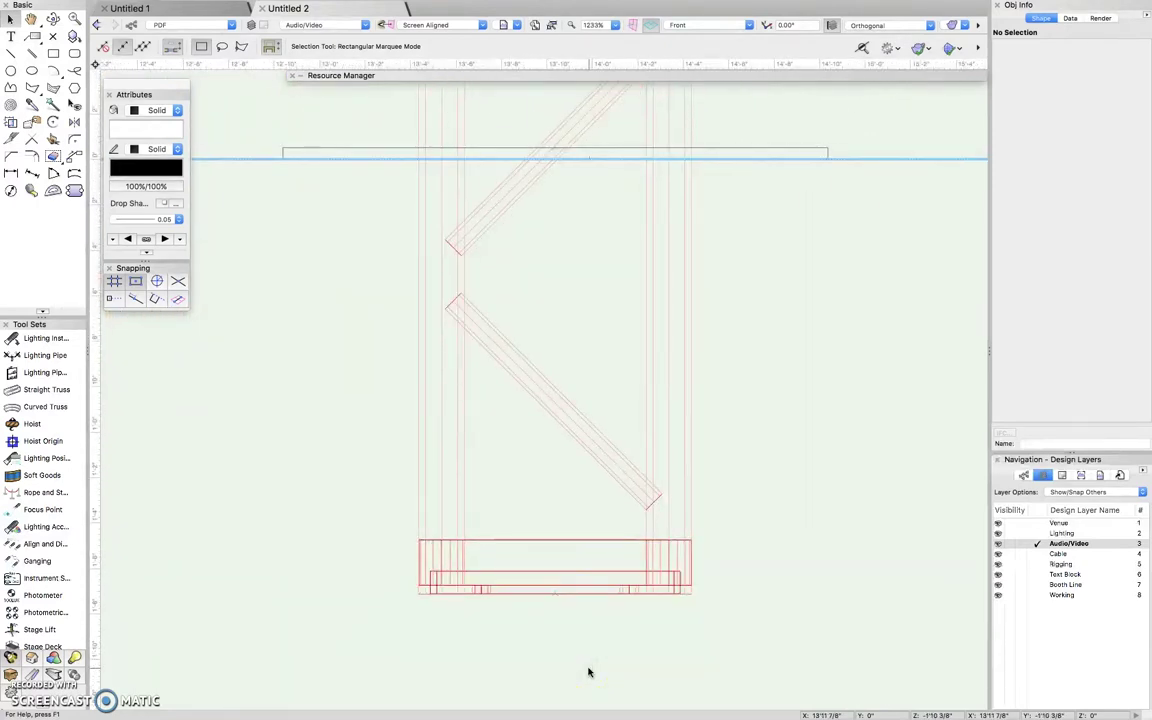
{"action": "left_click", "coordinate": [553, 595]}
{"action": "left_click_drag", "start_coordinate": [553, 580], "coordinate": [554, 147]}
{"action": "left_click", "coordinate": [640, 233]}
{"action": "left_click", "coordinate": [546, 249]}
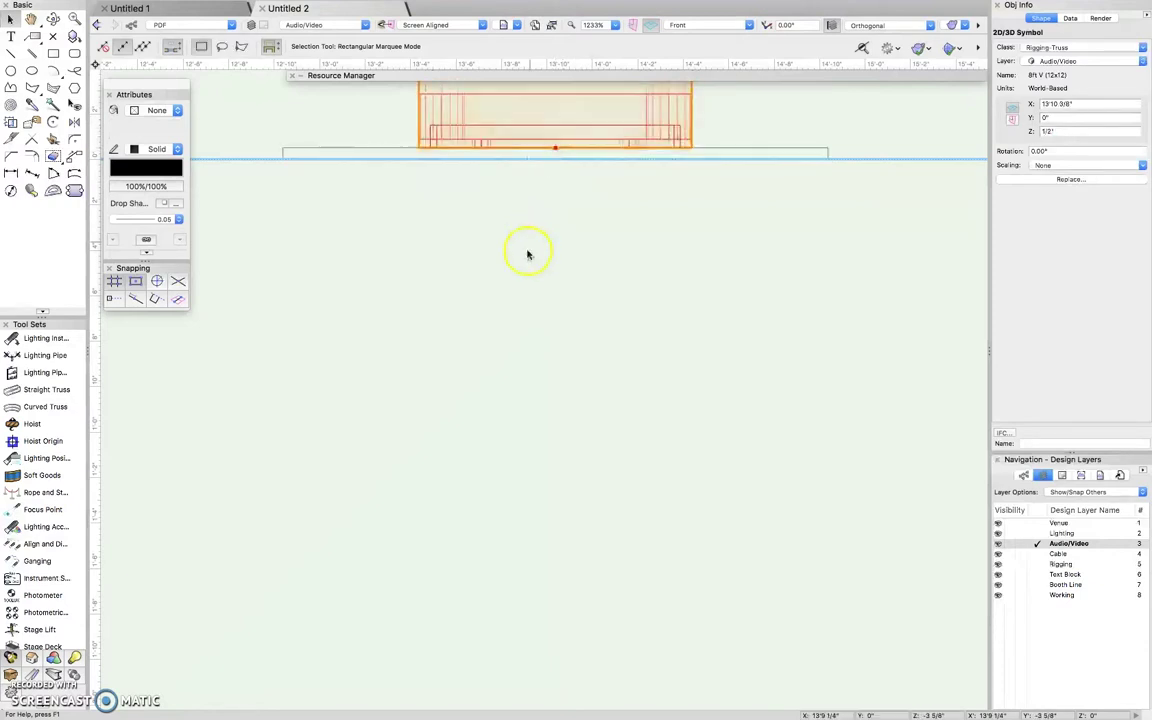
{"action": "left_click", "coordinate": [527, 252]}
Switch to the Top view and select the vertical 8ft truss together with its floor base.
{"action": "scroll", "coordinate": [527, 253], "scroll_direction": "down", "scroll_amount": 5}
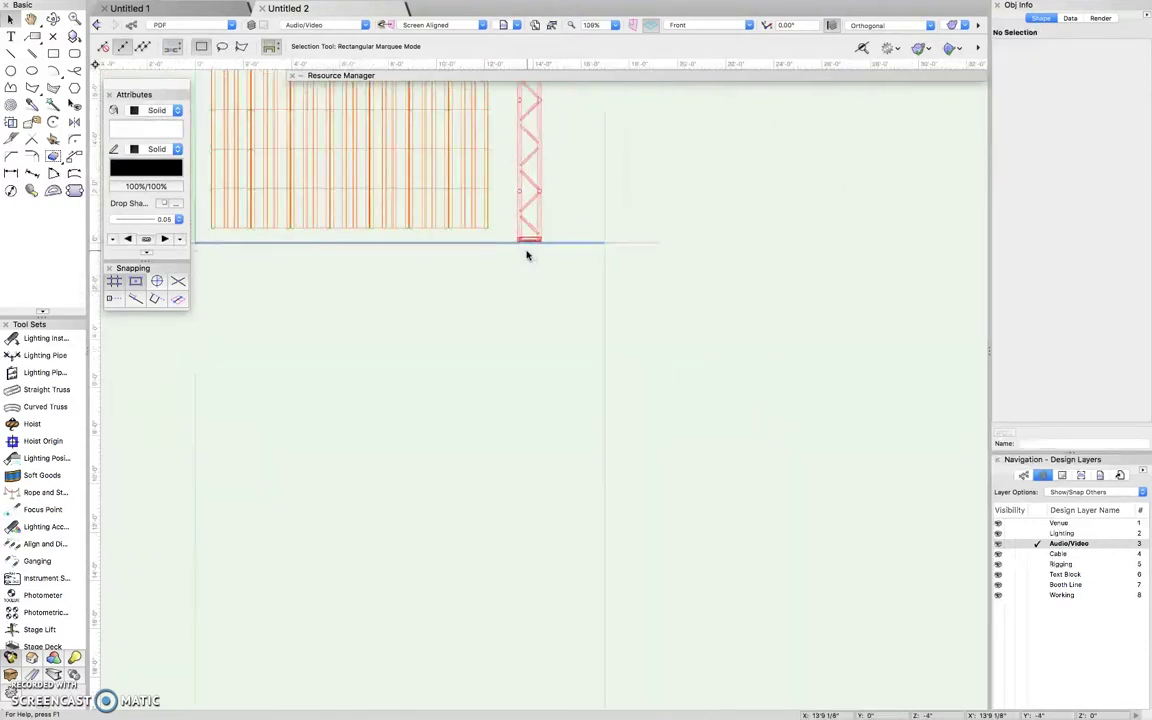
{"action": "scroll", "coordinate": [485, 353], "scroll_direction": "down", "scroll_amount": 6}
{"action": "scroll", "coordinate": [492, 300], "scroll_direction": "up", "scroll_amount": 5}
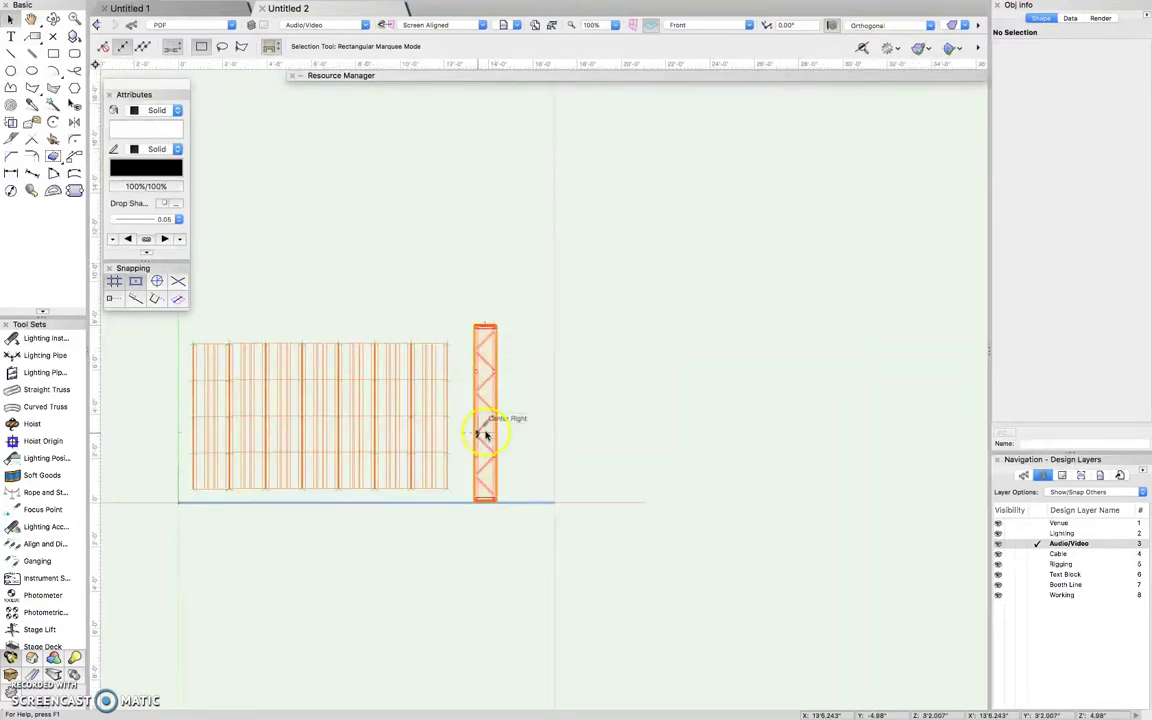
{"action": "scroll", "coordinate": [481, 432], "scroll_direction": "up", "scroll_amount": 1}
{"action": "left_click_drag", "start_coordinate": [487, 445], "coordinate": [460, 560]}
{"action": "left_click", "coordinate": [590, 83]}
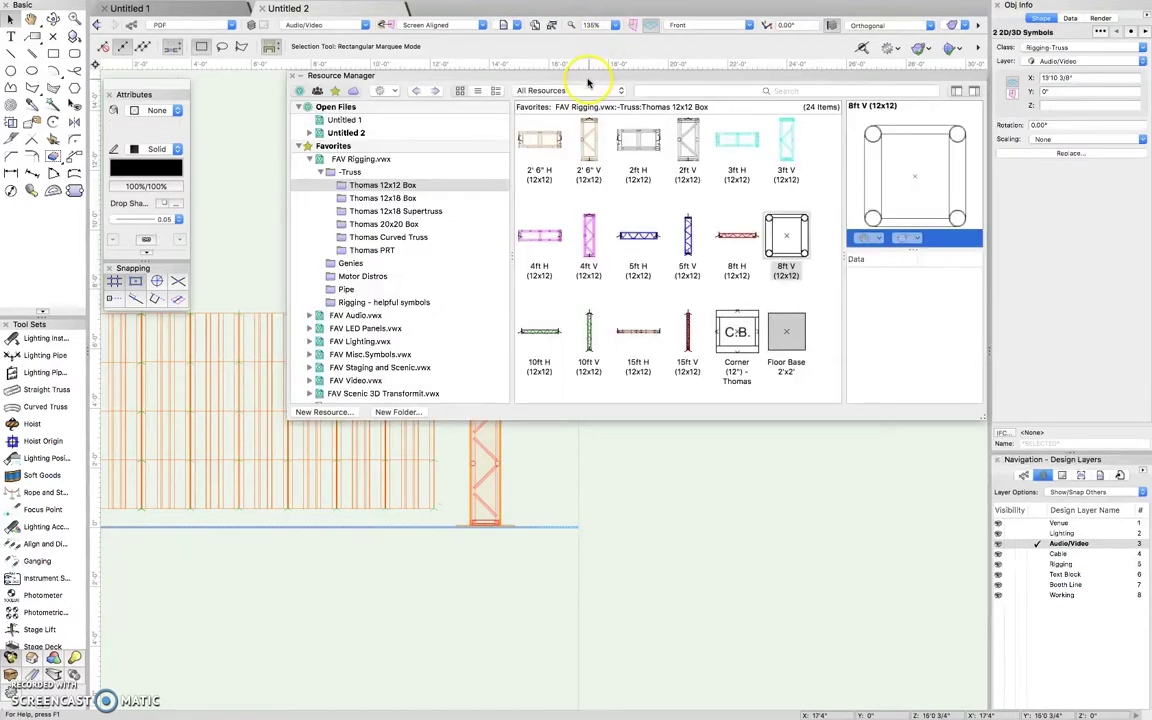
{"action": "left_click", "coordinate": [700, 25]}
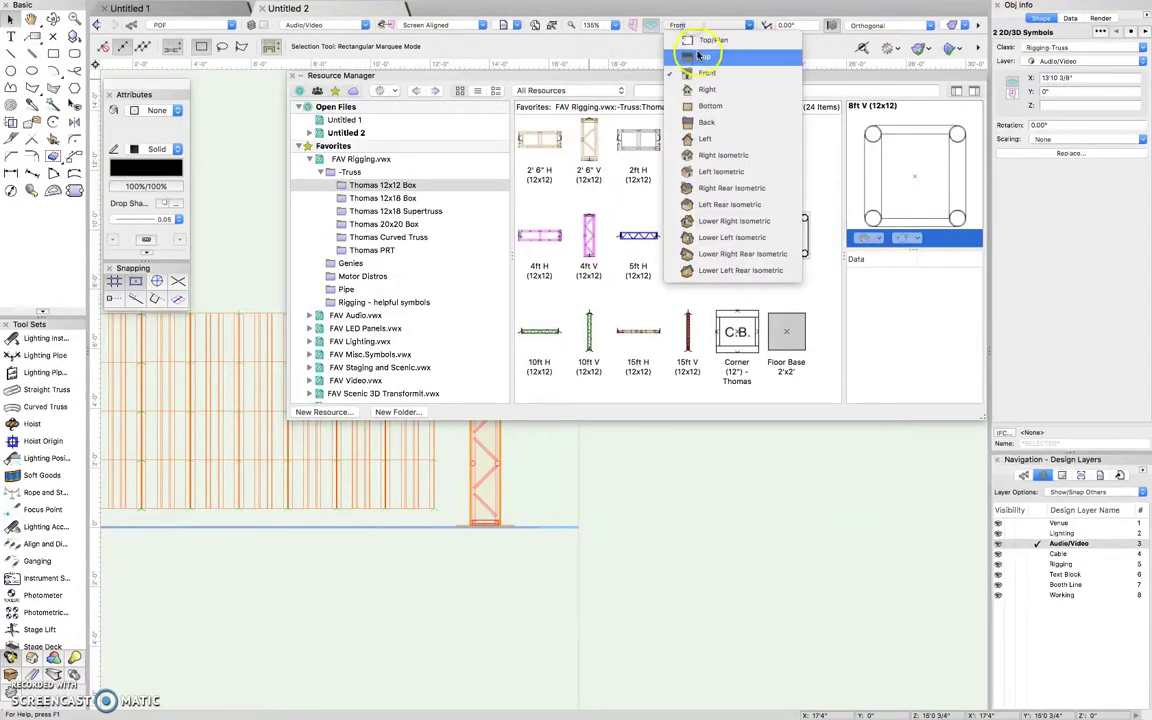
{"action": "left_click", "coordinate": [700, 55]}
{"action": "left_click", "coordinate": [531, 523]}
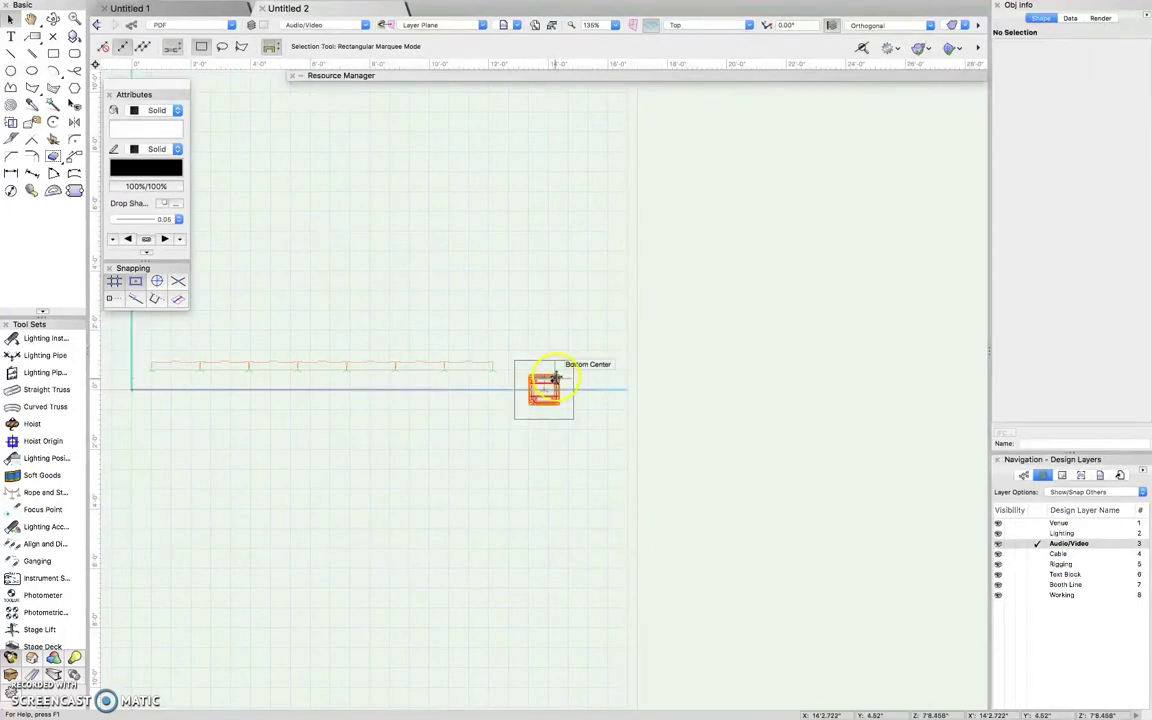
{"action": "left_click_drag", "start_coordinate": [608, 340], "coordinate": [510, 461]}
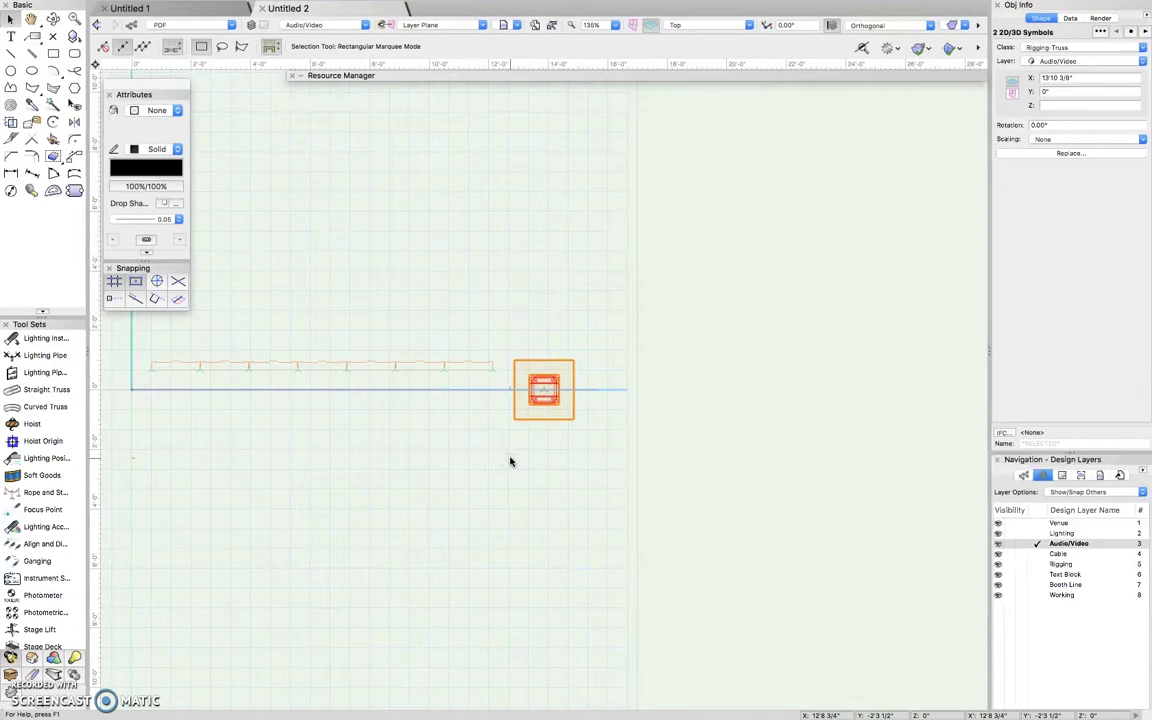
{"action": "mouse_move", "coordinate": [300, 2]}
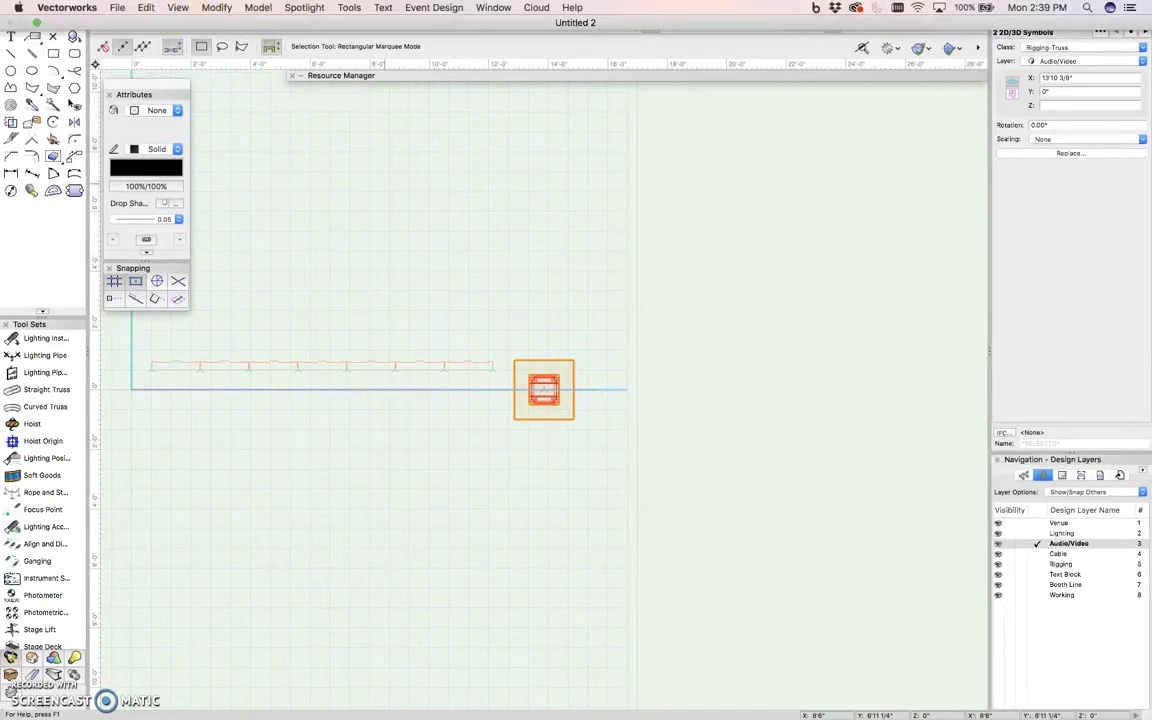
{"action": "left_click", "coordinate": [216, 7]}
{"action": "mouse_move", "coordinate": [239, 66]}
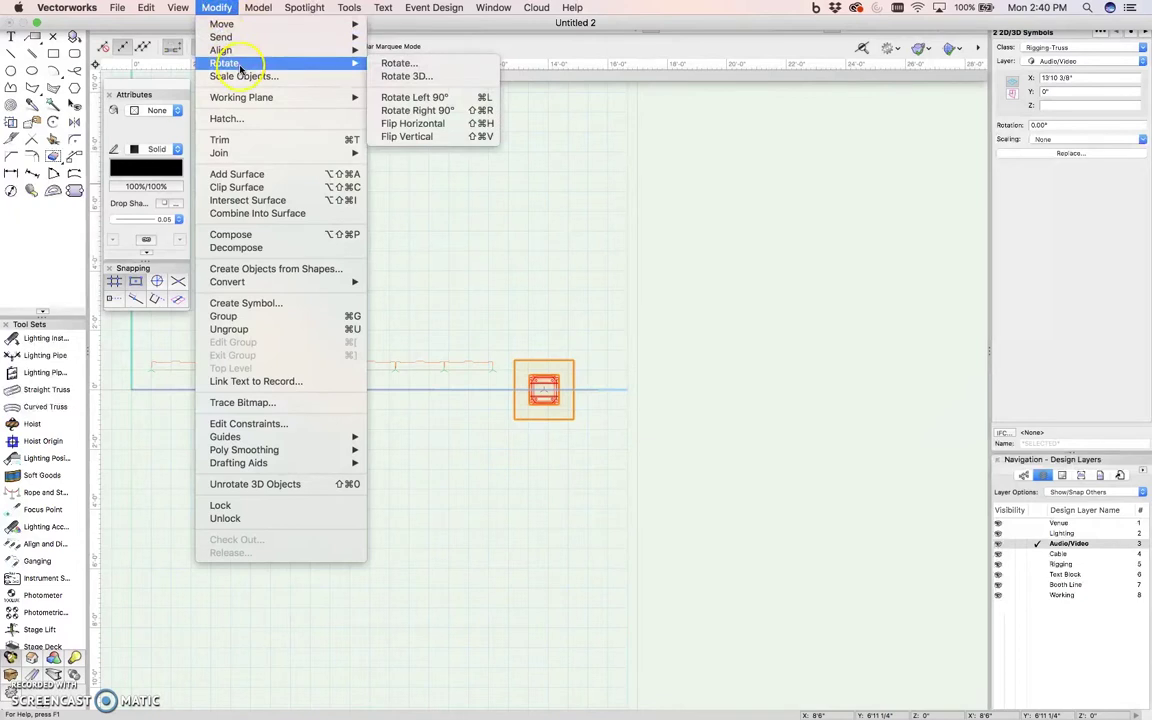
{"action": "left_click", "coordinate": [425, 77]}
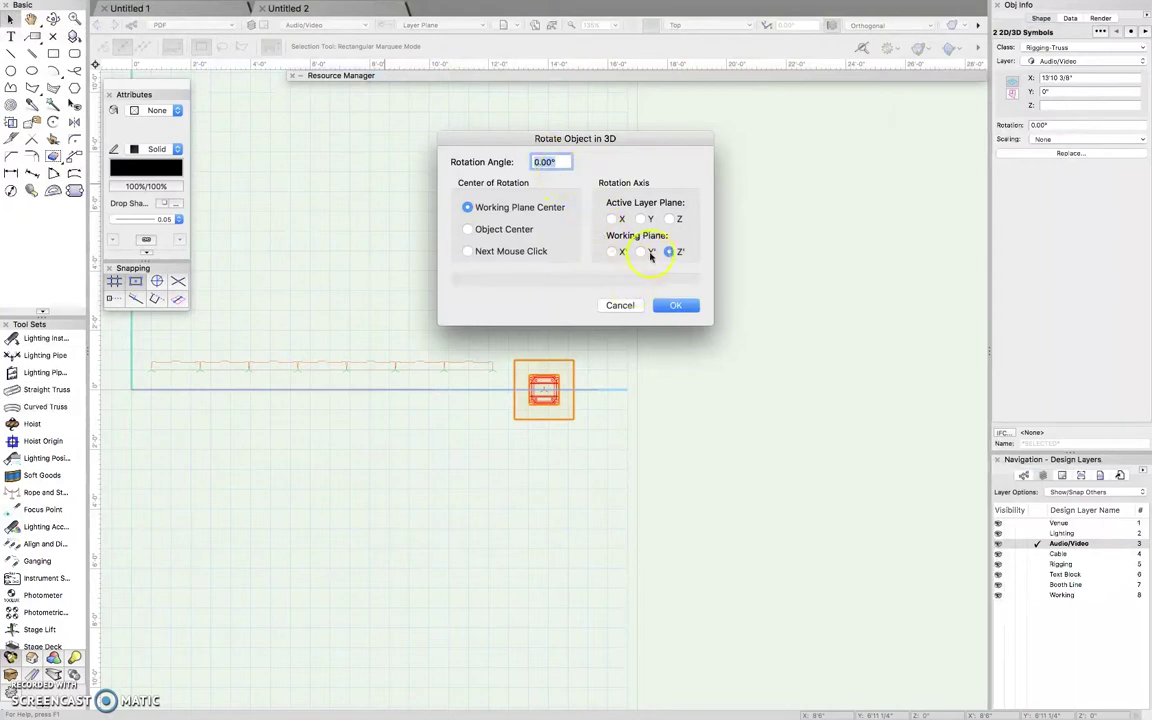
{"action": "left_click", "coordinate": [624, 304]}
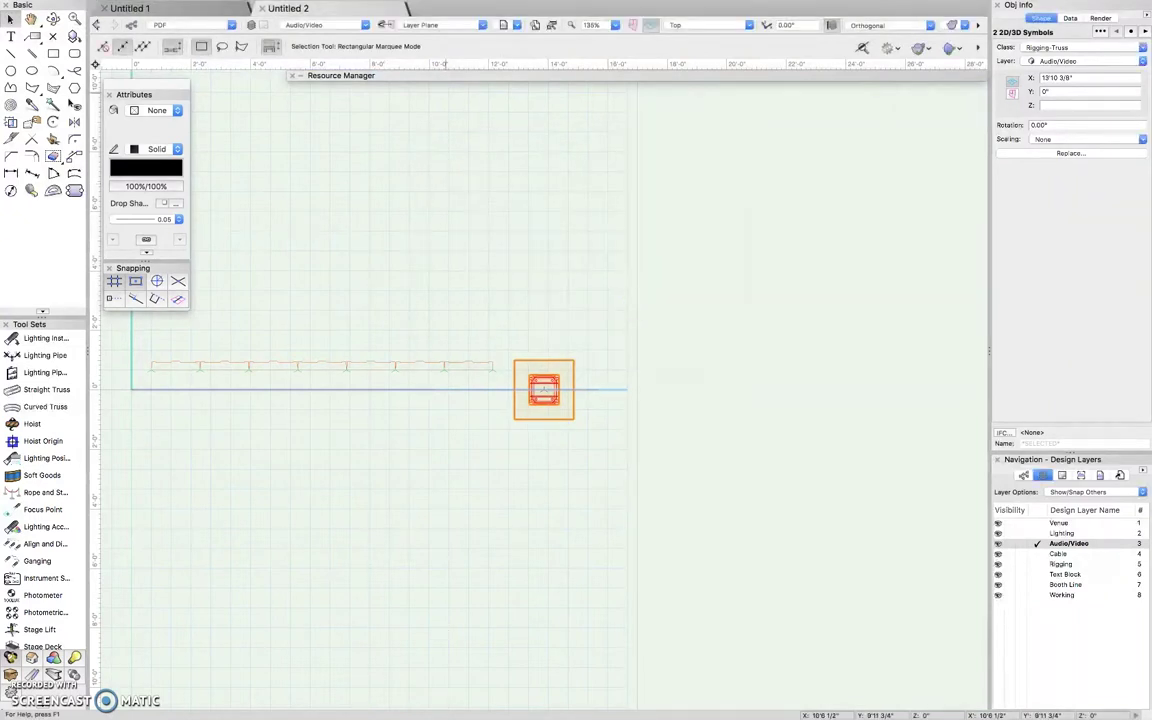
Try to rotate the selected truss and floor base with the Rotate command in the Top view.
{"action": "left_click", "coordinate": [178, 8]}
{"action": "mouse_move", "coordinate": [216, 8]}
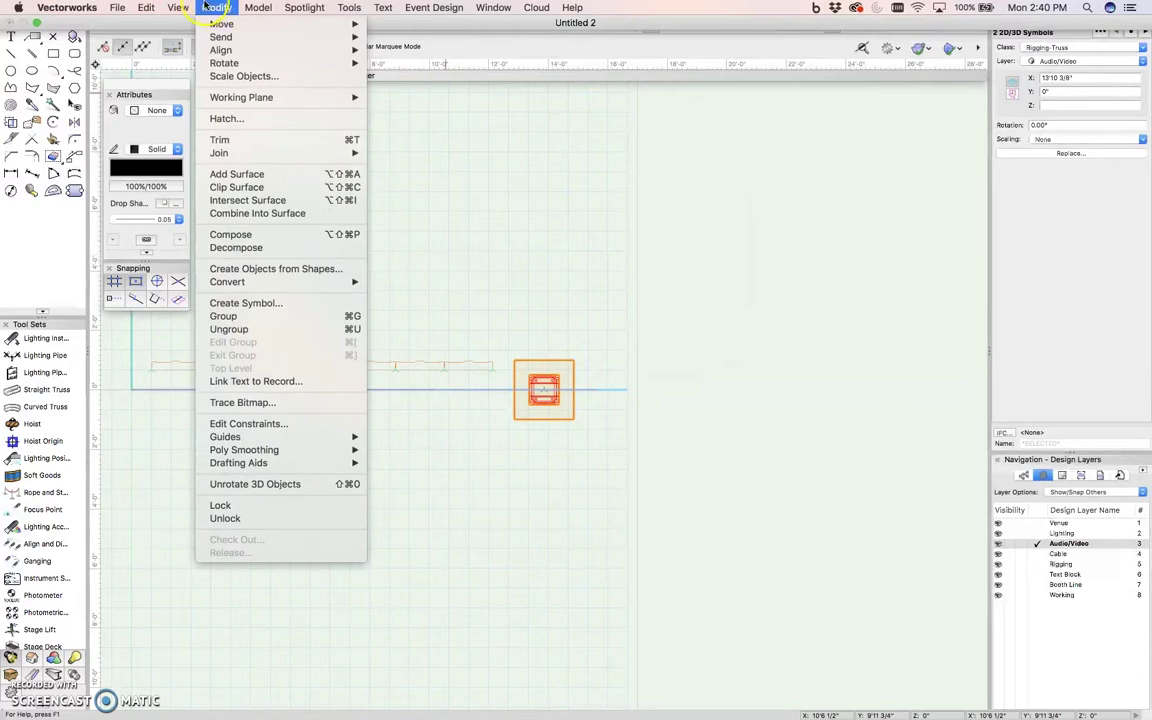
{"action": "mouse_move", "coordinate": [178, 8]}
{"action": "mouse_move", "coordinate": [306, 66]}
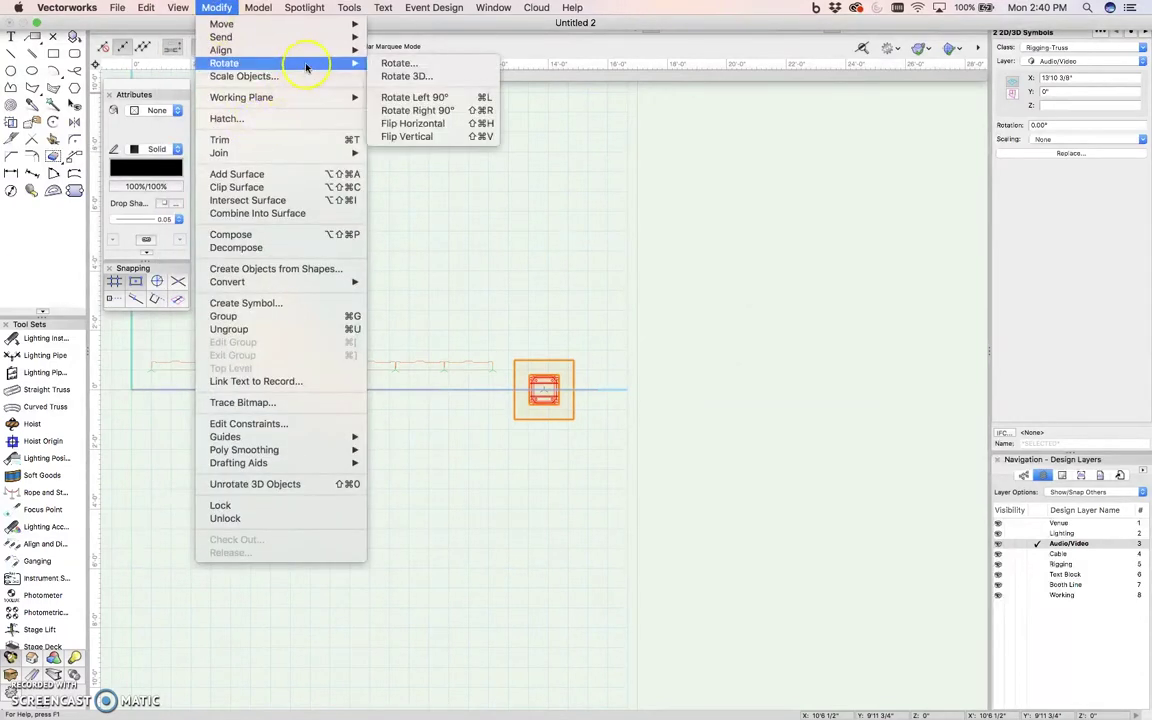
{"action": "left_click", "coordinate": [405, 64]}
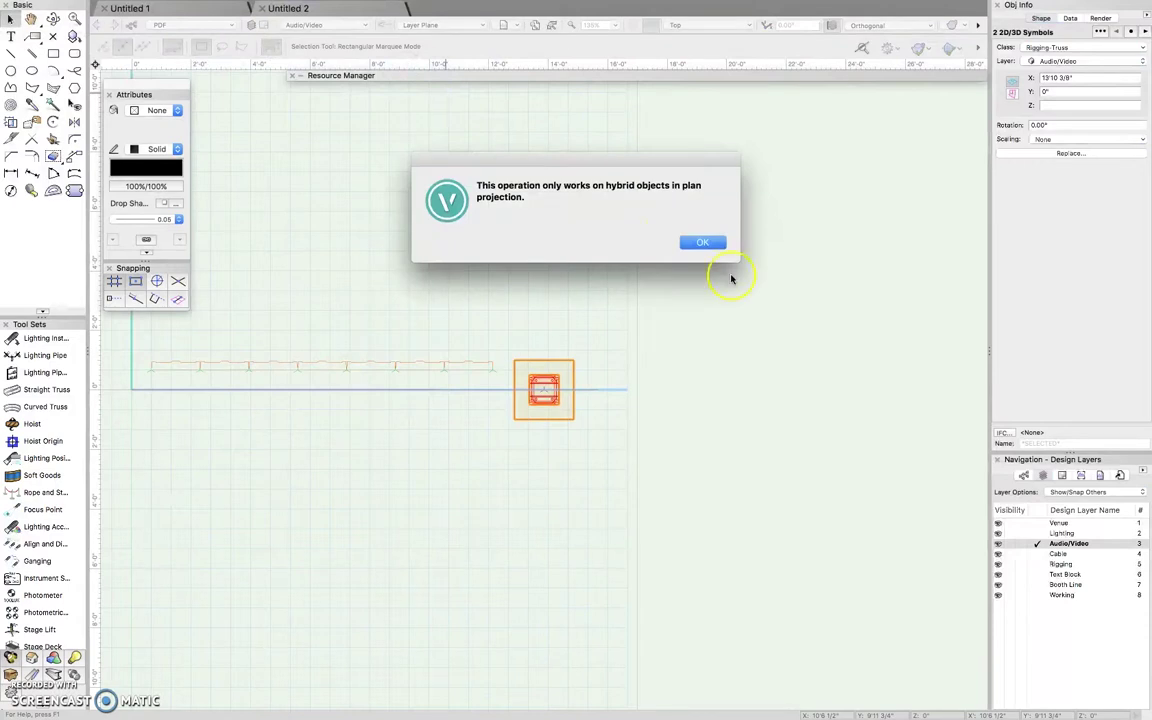
{"action": "left_click", "coordinate": [705, 243]}
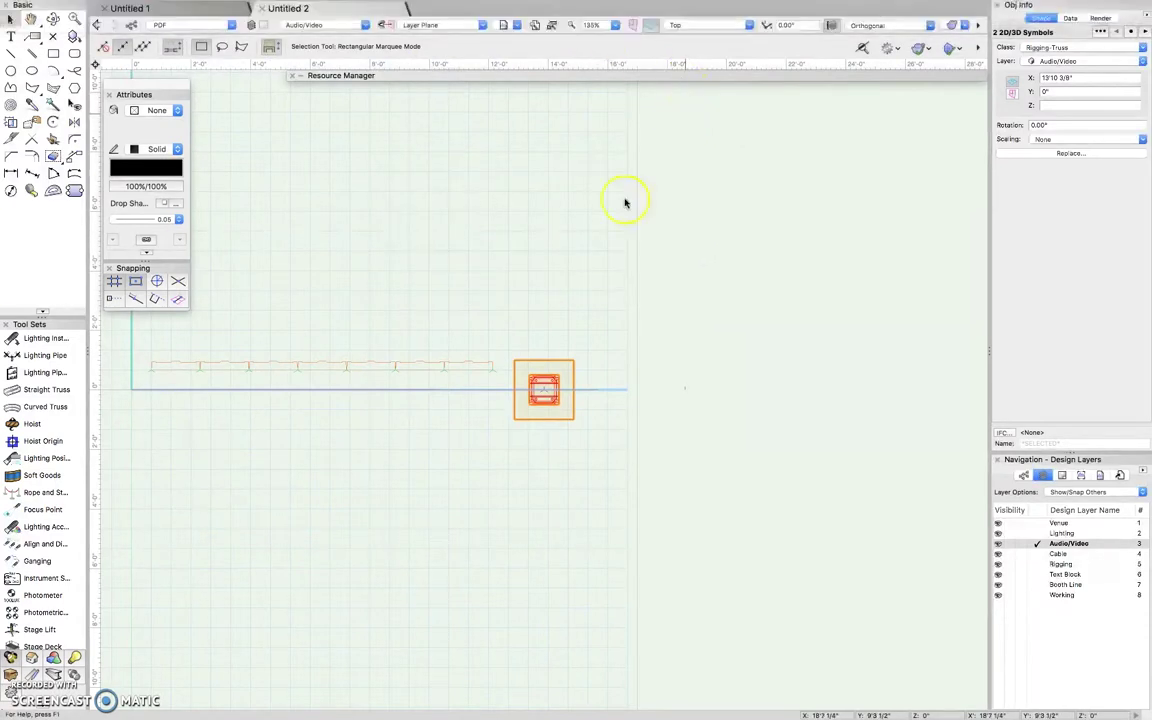
Switch to the Top/Plan view and reselect the vertical truss and floor base.
{"action": "left_click", "coordinate": [709, 26]}
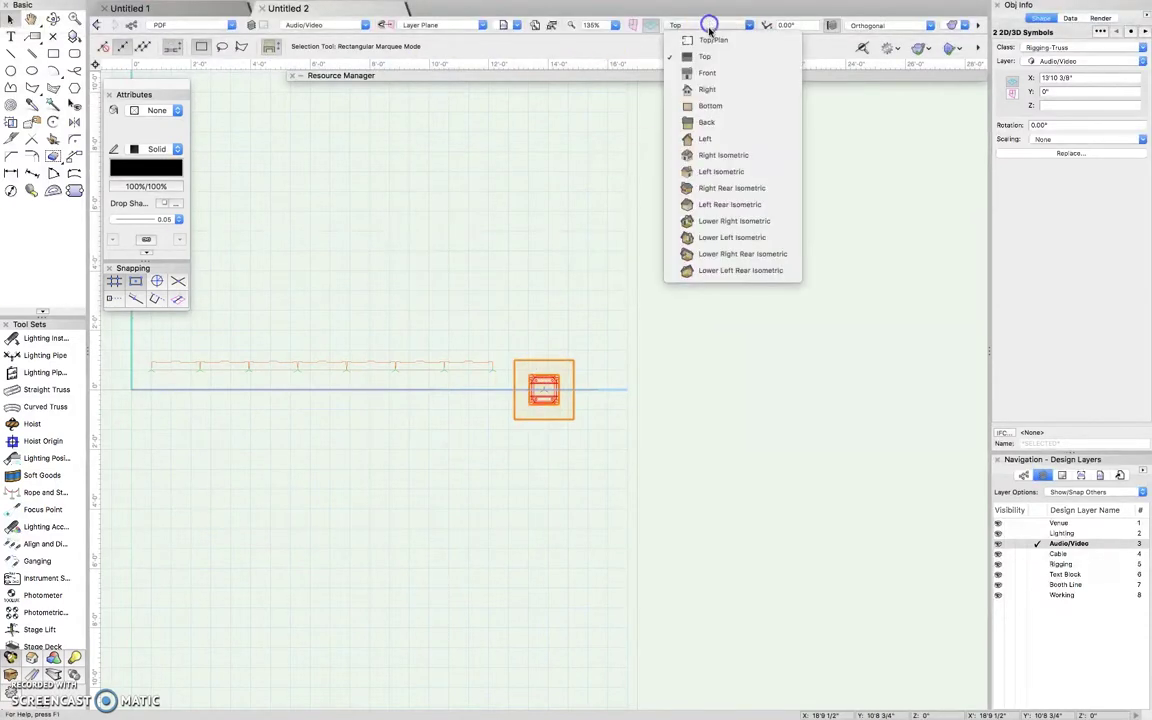
{"action": "left_click", "coordinate": [707, 39]}
{"action": "left_click_drag", "start_coordinate": [604, 312], "coordinate": [498, 444]}
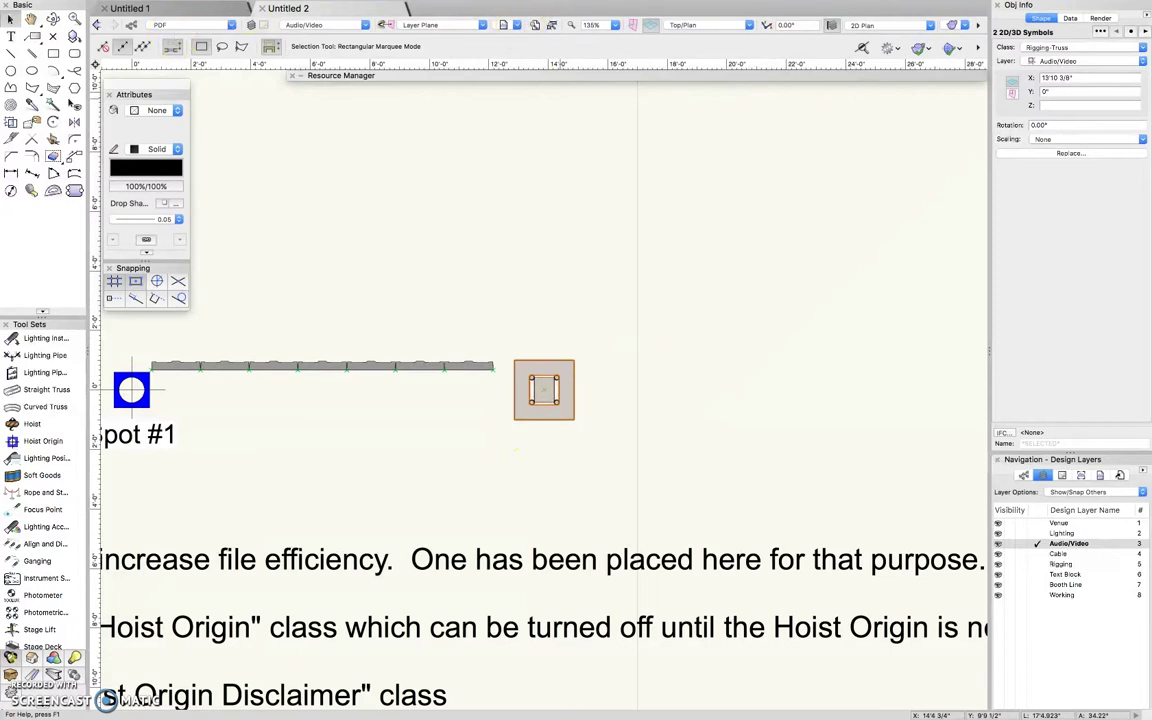
Rotate the truss and floor base by 45° with the Rotate command, and undo that rotation.
{"action": "left_click", "coordinate": [216, 7]}
{"action": "mouse_move", "coordinate": [240, 66]}
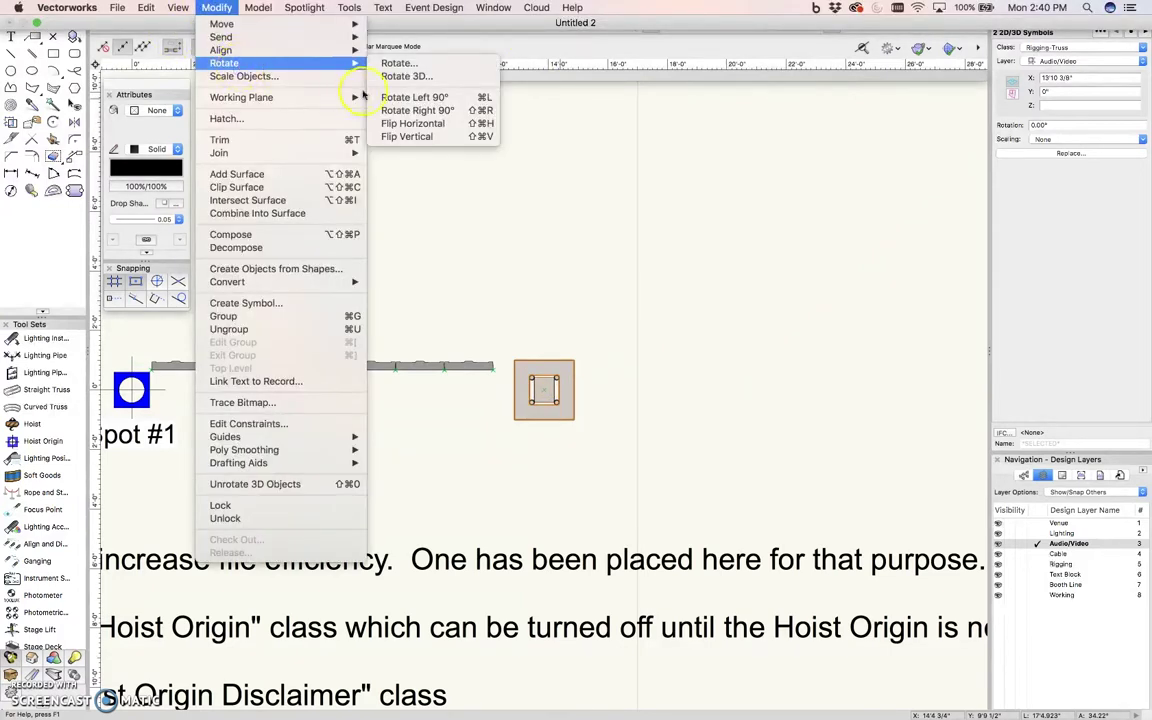
{"action": "left_click", "coordinate": [419, 66]}
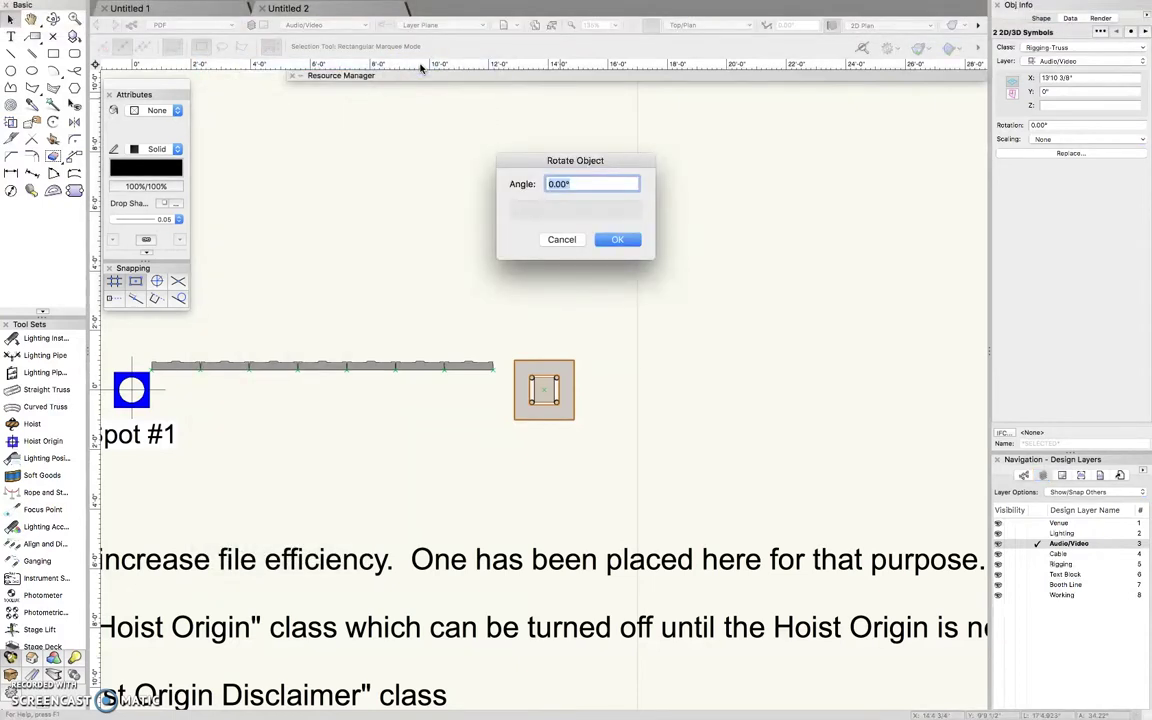
{"action": "key", "text": "Return"}
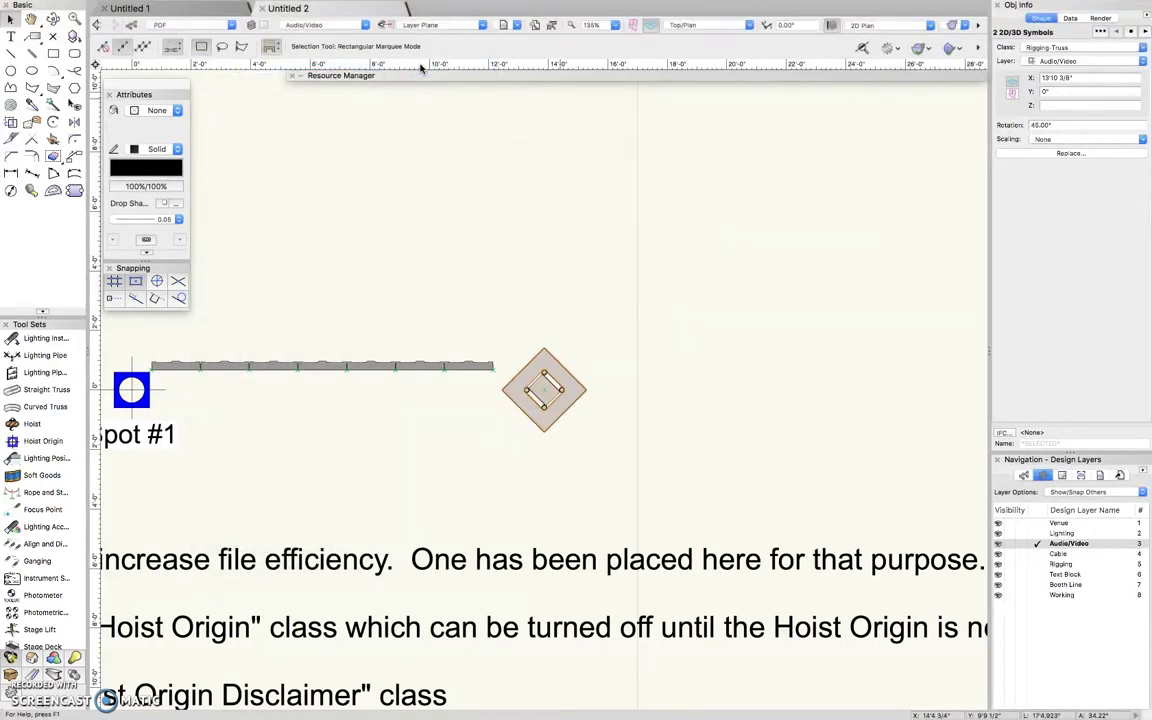
{"action": "key", "text": "super+z"}
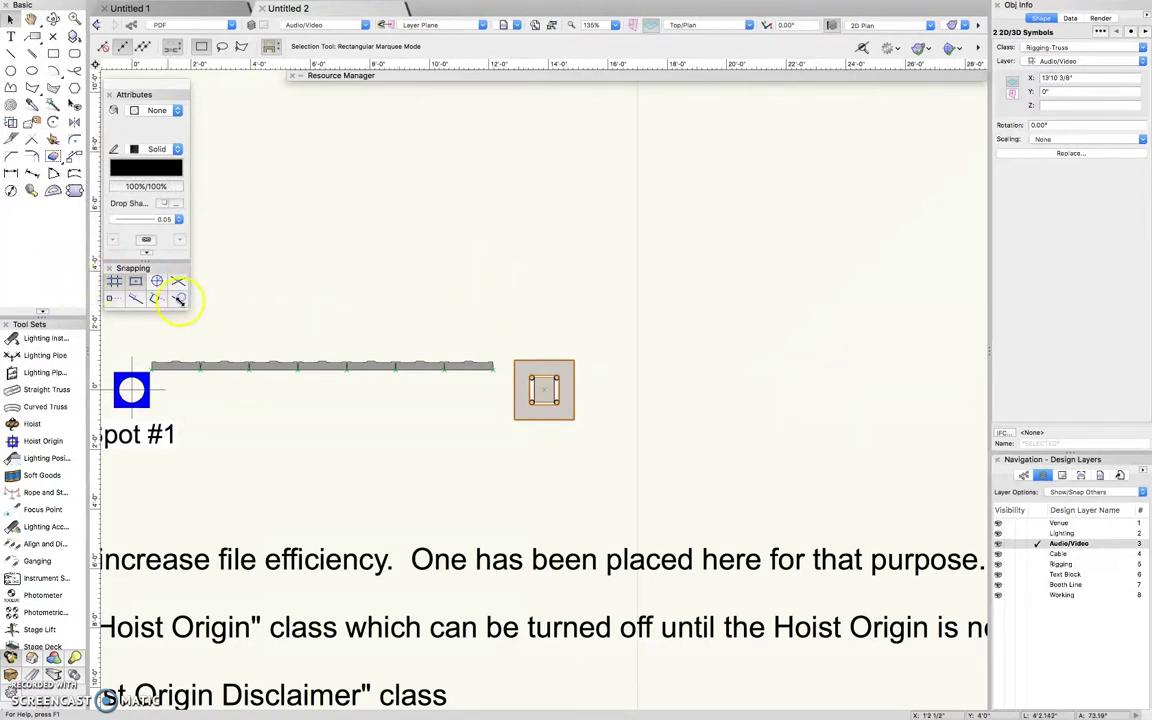
Use the Rotate tool to turn the truss and floor base 45° about their shared insertion point.
{"action": "left_click", "coordinate": [52, 122]}
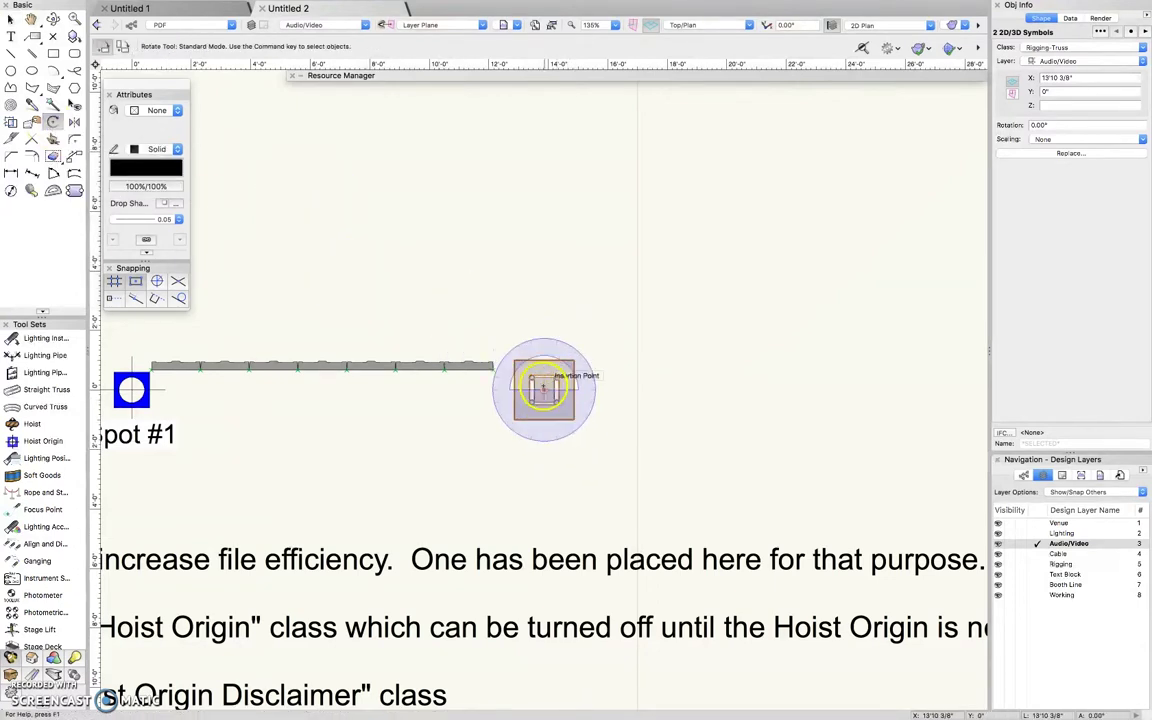
{"action": "scroll", "coordinate": [548, 398], "scroll_direction": "up", "scroll_amount": 5}
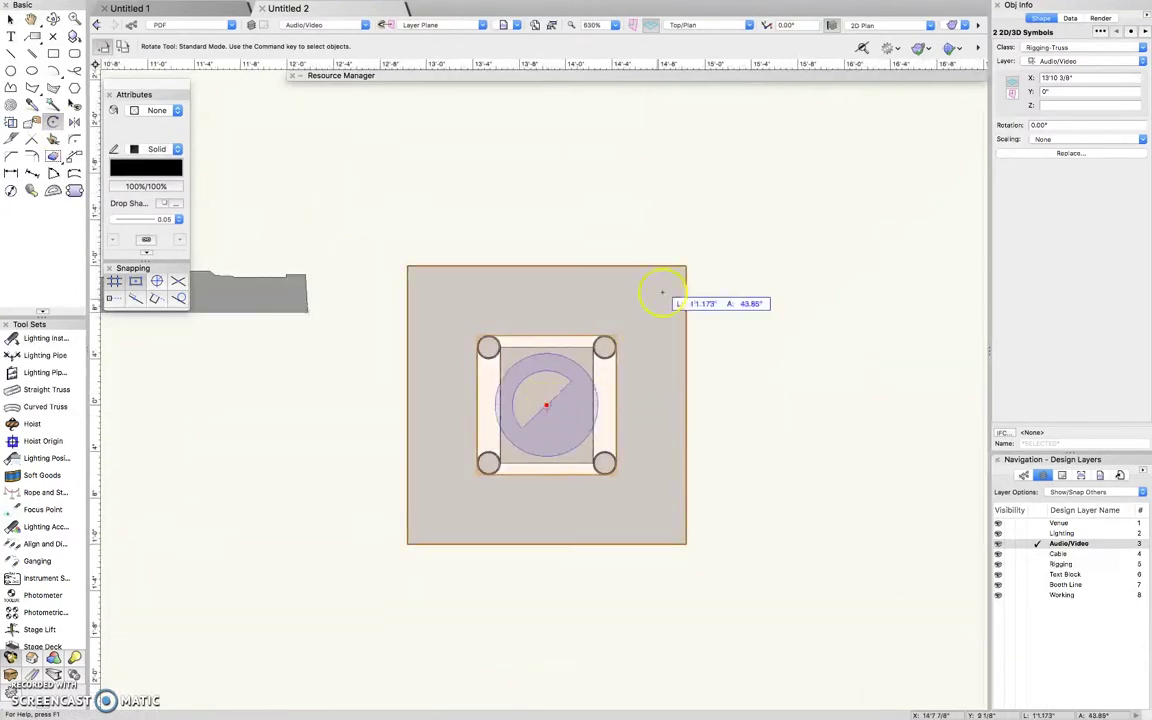
{"action": "left_click", "coordinate": [545, 405]}
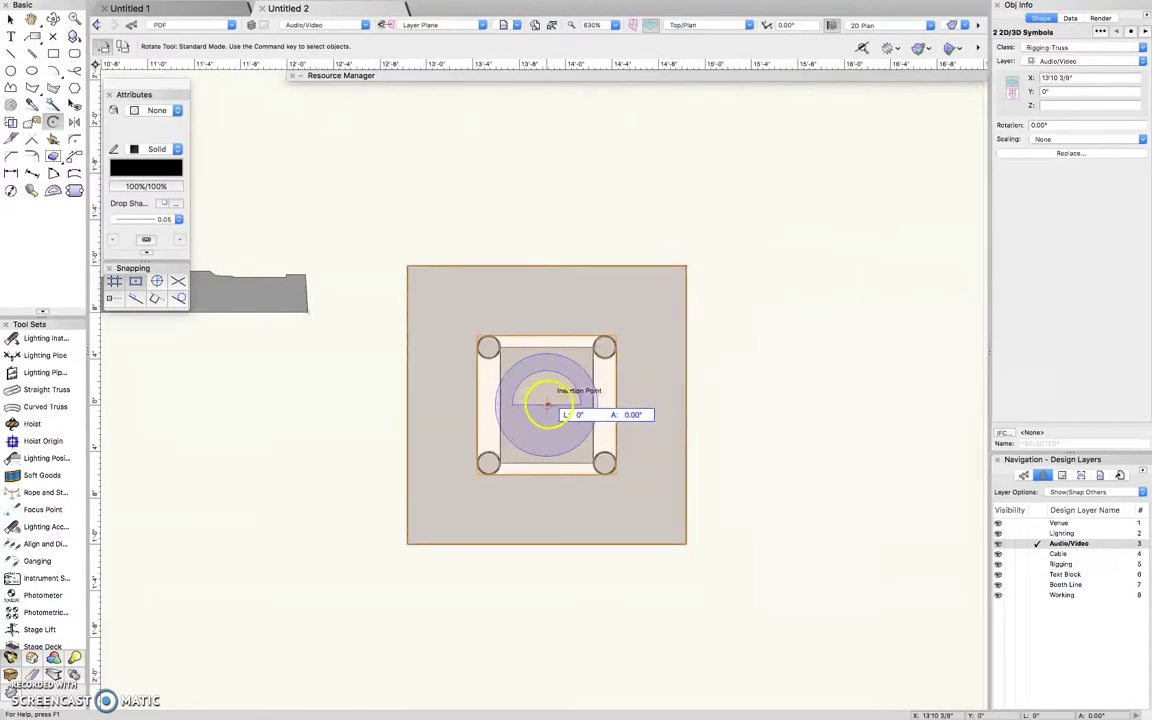
{"action": "left_click", "coordinate": [684, 266]}
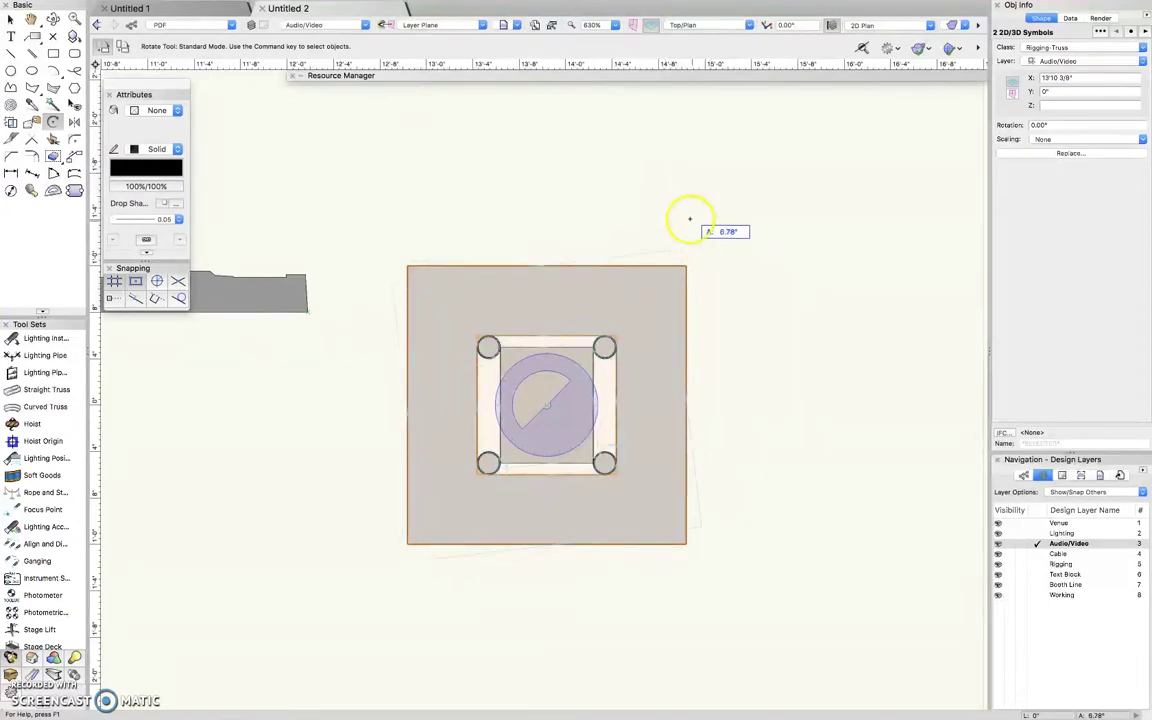
{"action": "left_click", "coordinate": [576, 157]}
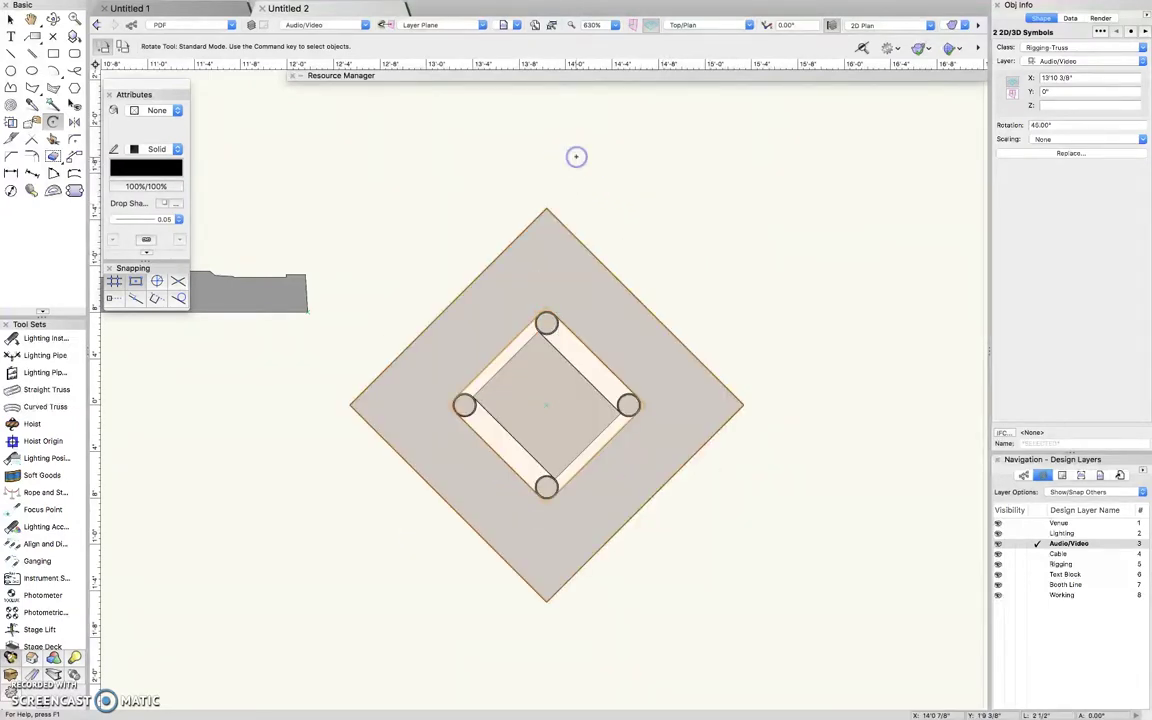
{"action": "key", "text": "x"}
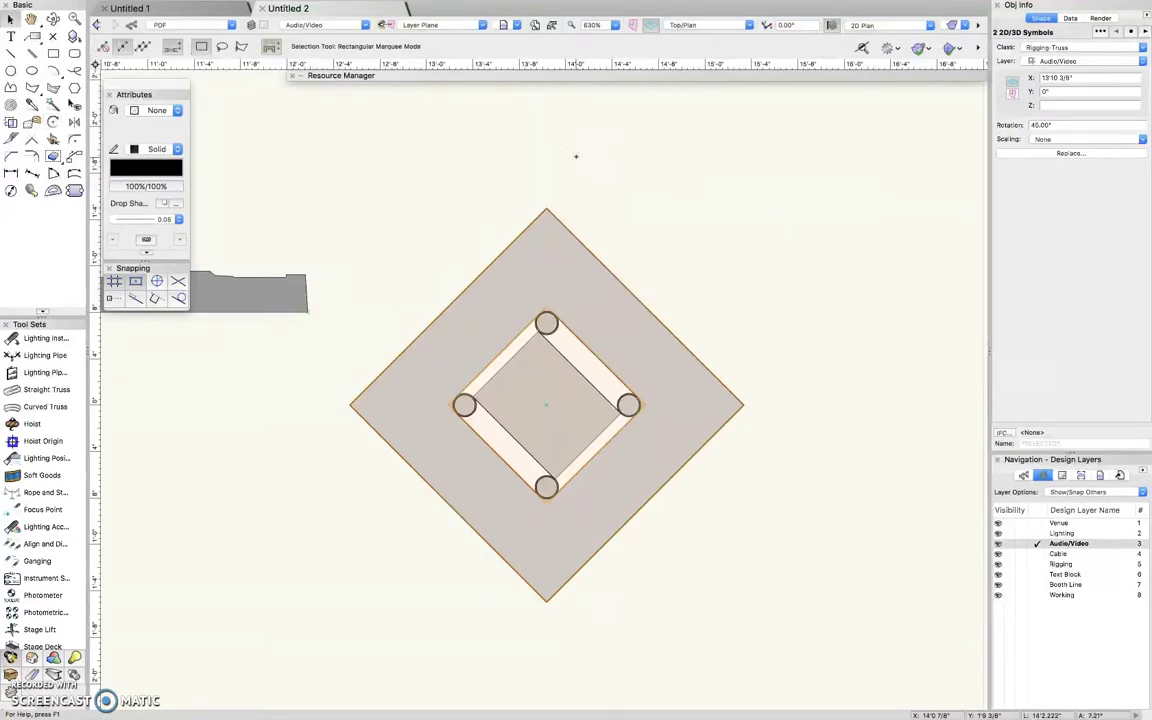
Switch to the Top view and move the rotated truss and floor base directly behind the LED wall, at its last panel seam.
{"action": "scroll", "coordinate": [576, 157], "scroll_direction": "down", "scroll_amount": 3}
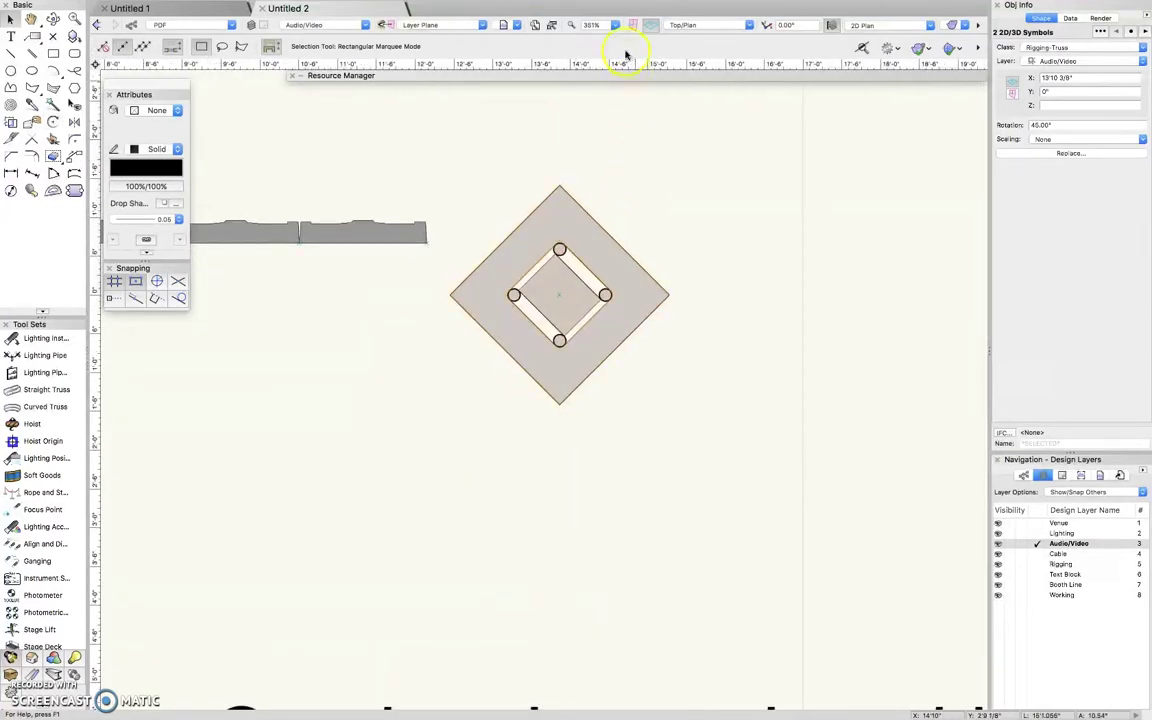
{"action": "left_click", "coordinate": [686, 28]}
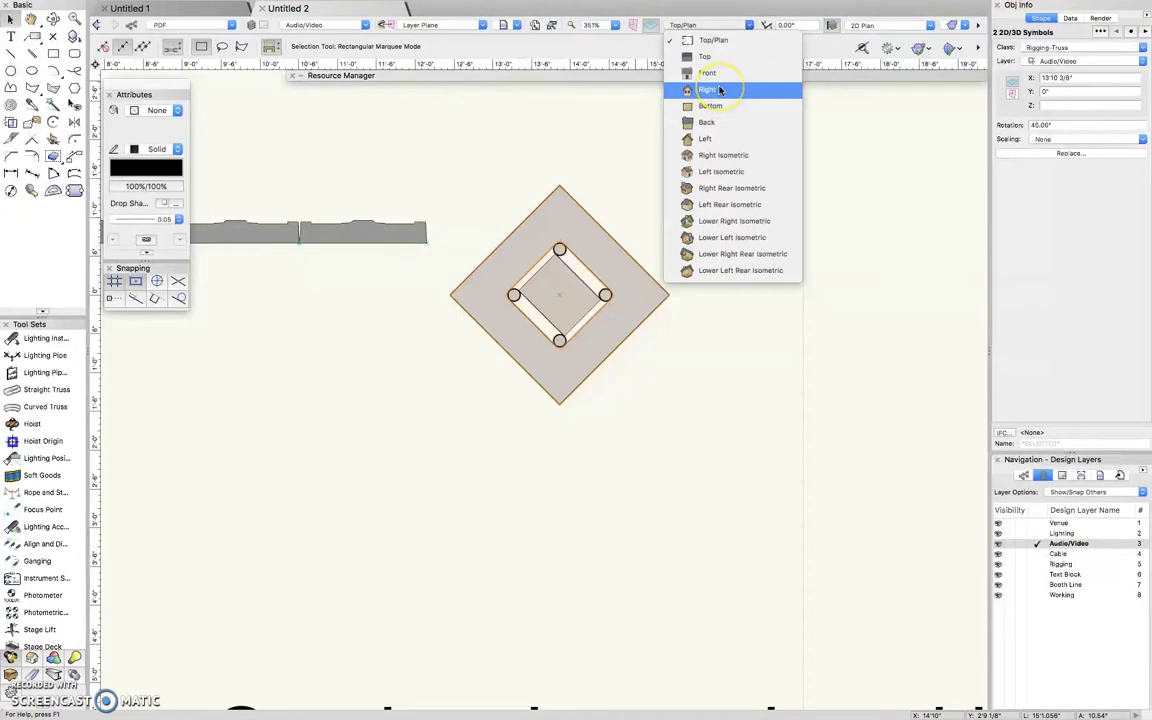
{"action": "left_click", "coordinate": [719, 76]}
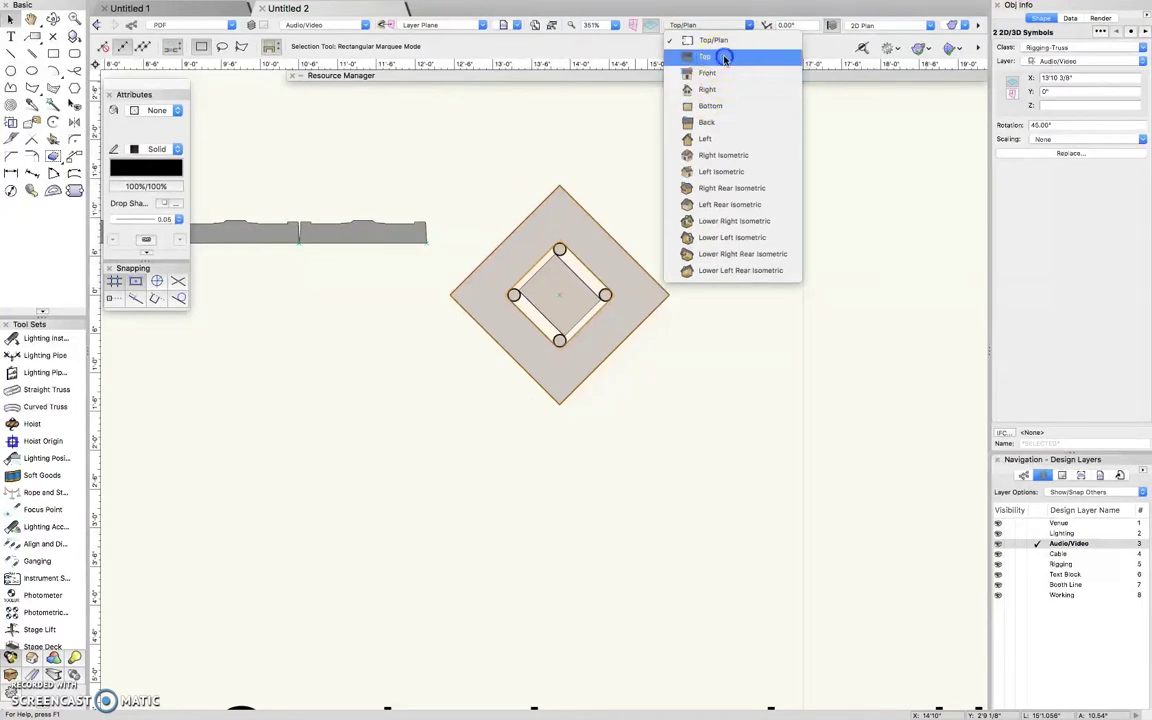
{"action": "left_click", "coordinate": [722, 56]}
{"action": "scroll", "coordinate": [691, 379], "scroll_direction": "down", "scroll_amount": 3}
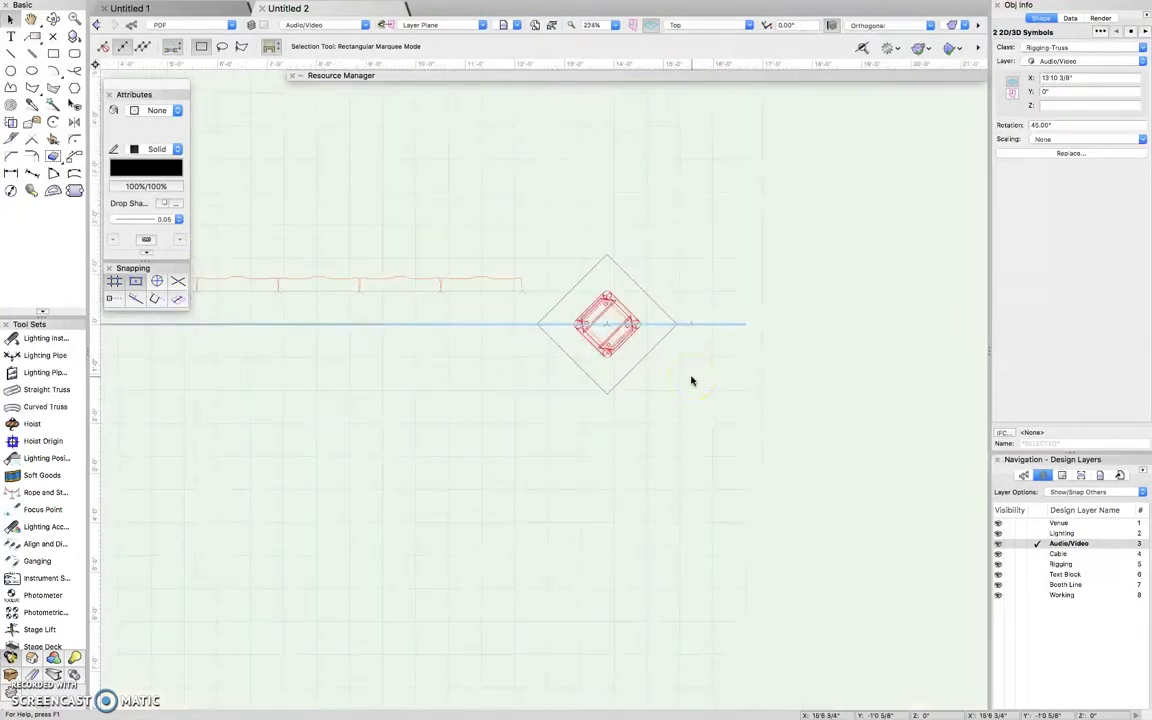
{"action": "left_click_drag", "start_coordinate": [608, 352], "coordinate": [444, 234]}
{"action": "scroll", "coordinate": [434, 328], "scroll_direction": "up", "scroll_amount": 3}
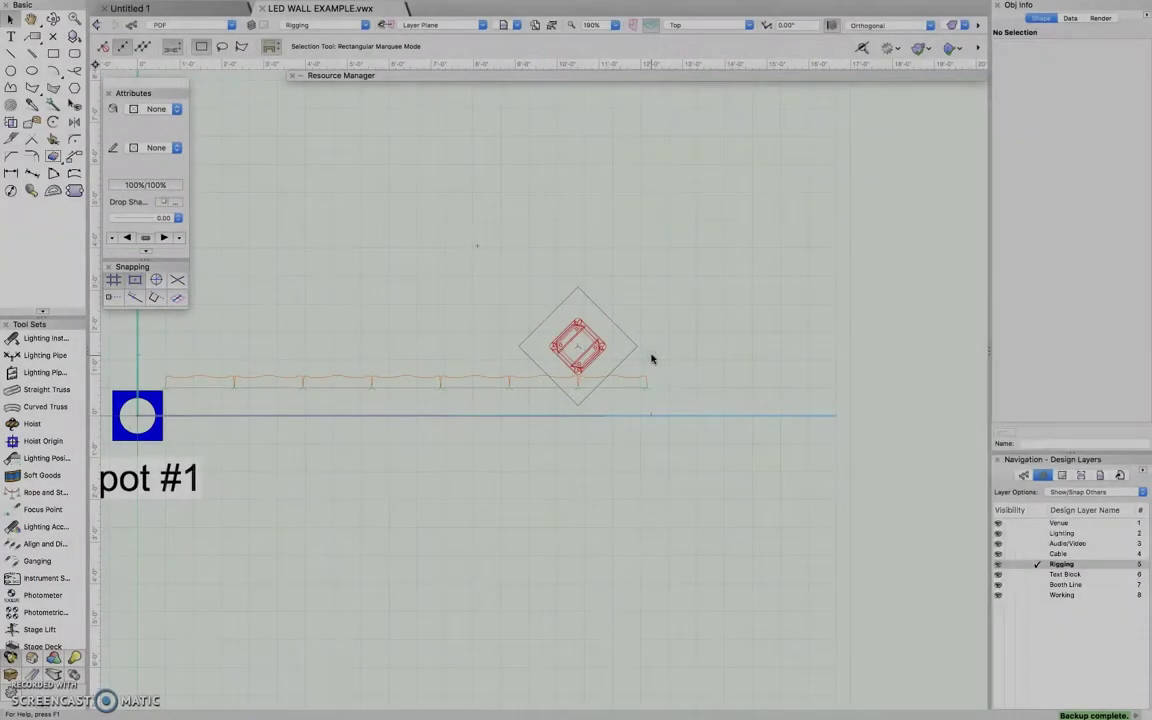
Make Audio/Video the active layer and snap the front corner tube of the truss, with its floor base, to the LED wall's last panel seam.
{"action": "left_click", "coordinate": [652, 358]}
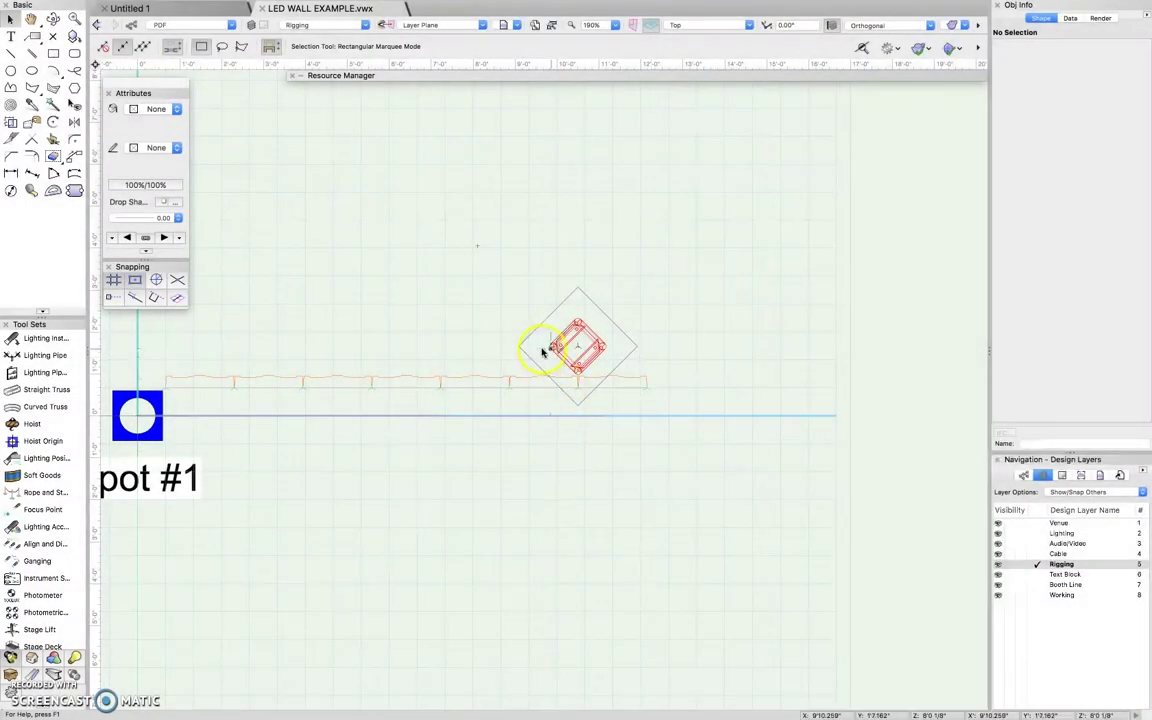
{"action": "left_click", "coordinate": [641, 256]}
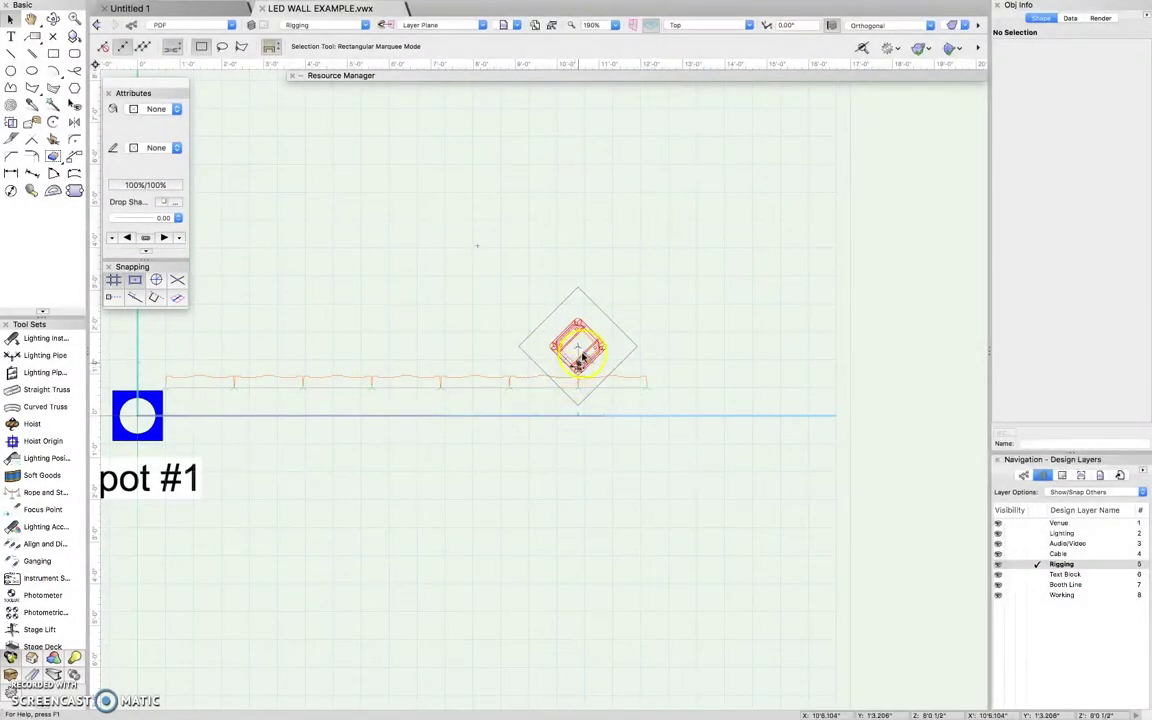
{"action": "left_click", "coordinate": [1068, 543]}
{"action": "left_click", "coordinate": [509, 432]}
{"action": "scroll", "coordinate": [566, 363], "scroll_direction": "up", "scroll_amount": 5}
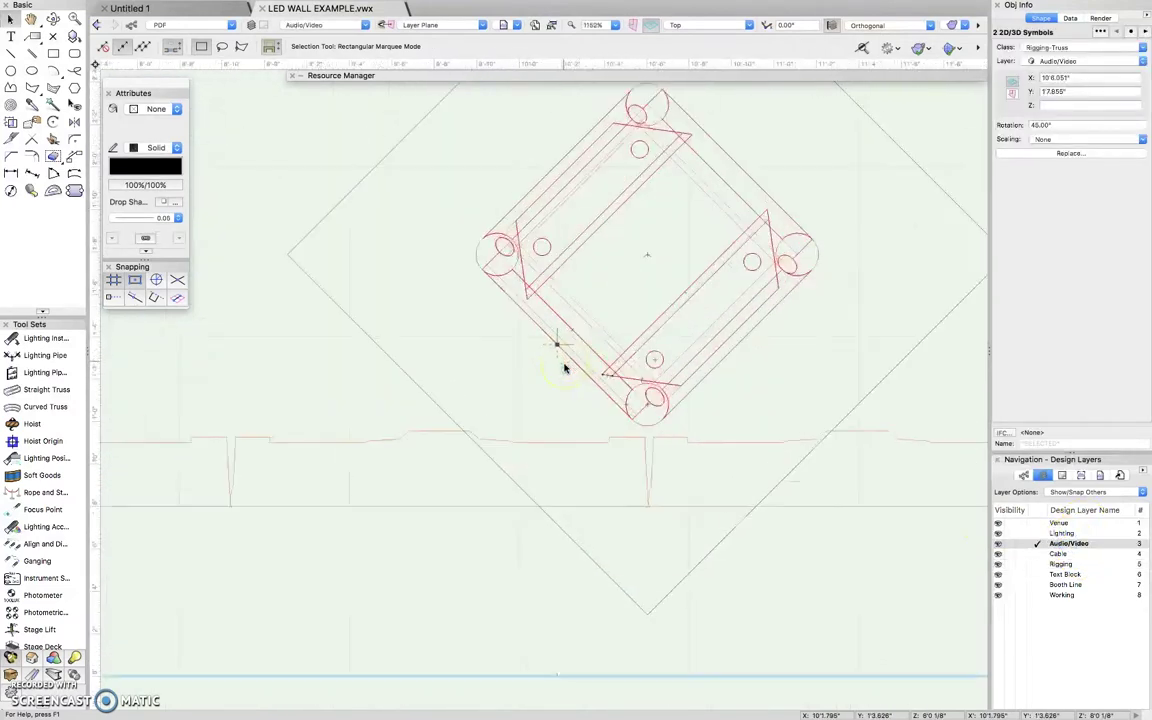
{"action": "scroll", "coordinate": [564, 369], "scroll_direction": "up", "scroll_amount": 1}
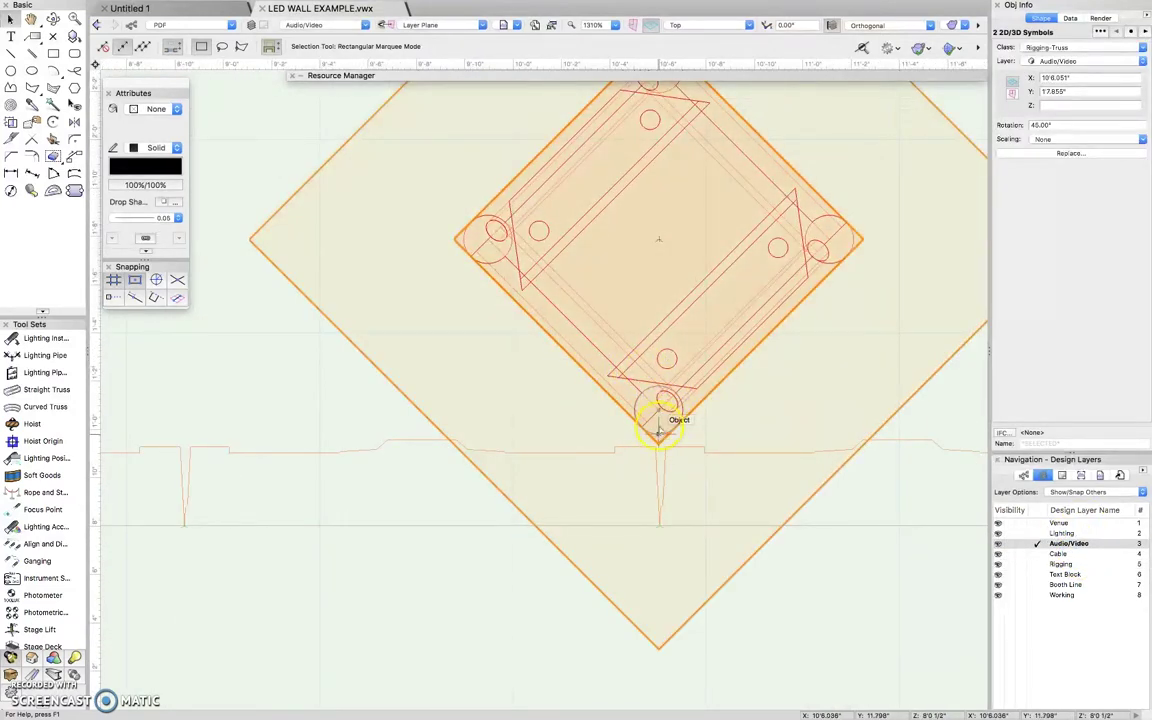
{"action": "left_click_drag", "start_coordinate": [659, 411], "coordinate": [658, 527]}
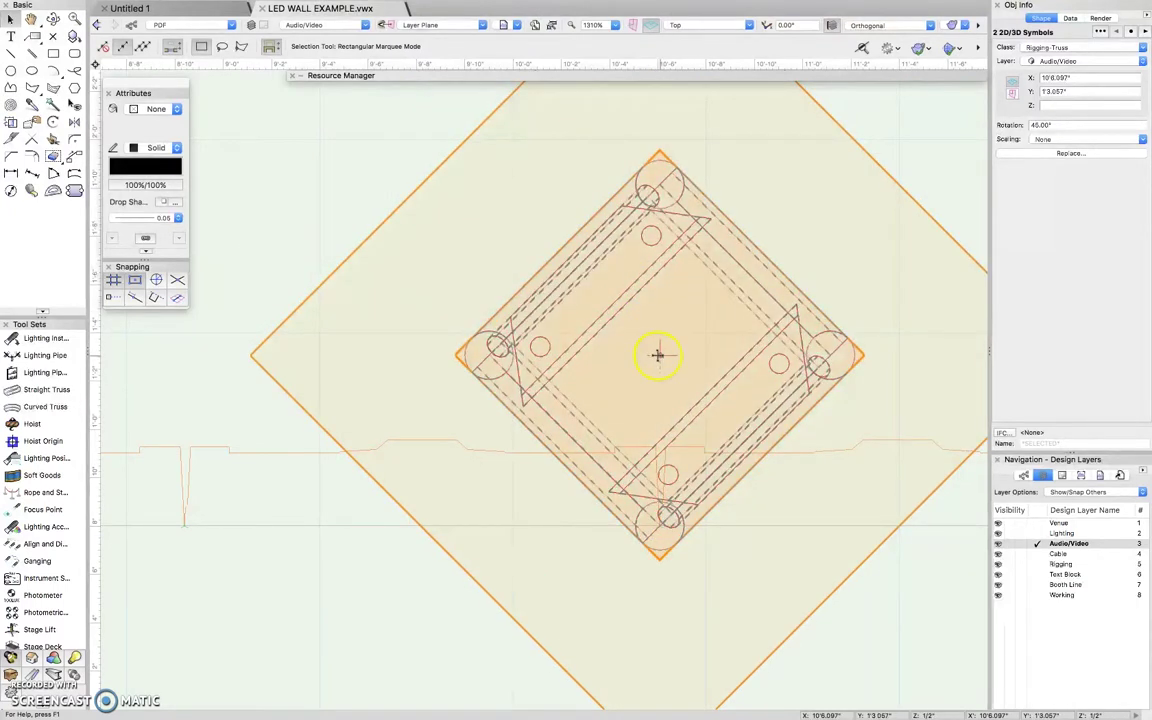
Move the truss and floor base straight back so the truss's front corner sits just behind the LED panels at that seam.
{"action": "left_click_drag", "start_coordinate": [659, 357], "coordinate": [648, 247]}
{"action": "left_click", "coordinate": [661, 278]}
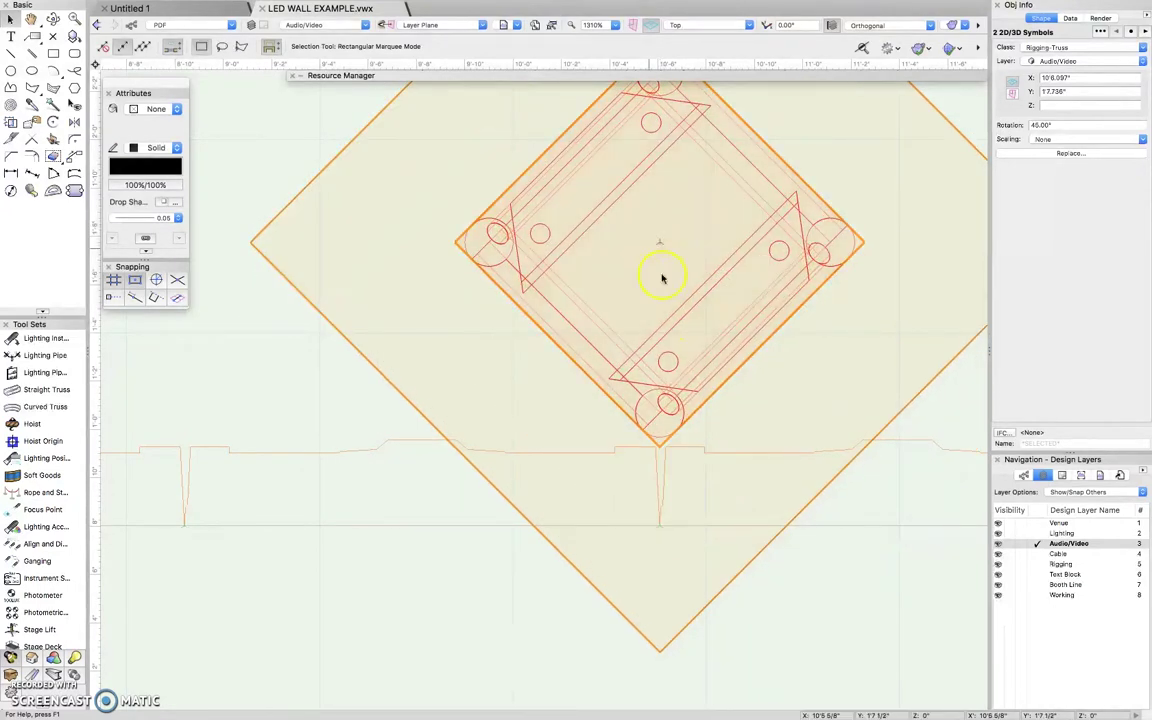
{"action": "left_click", "coordinate": [645, 412]}
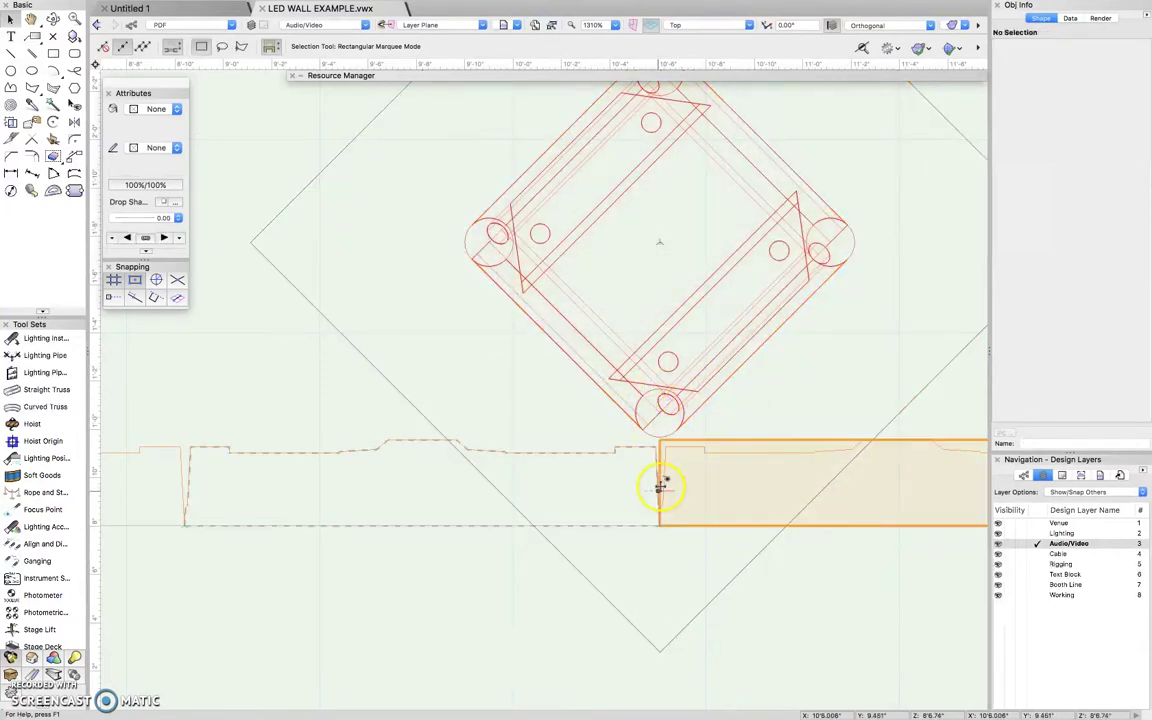
Select the 8 ft vertical truss behind the LED wall's last panel seam.
{"action": "scroll", "coordinate": [714, 362], "scroll_direction": "down", "scroll_amount": 3}
{"action": "scroll", "coordinate": [714, 362], "scroll_direction": "down", "scroll_amount": 5}
{"action": "scroll", "coordinate": [733, 303], "scroll_direction": "up", "scroll_amount": 3}
{"action": "left_click", "coordinate": [685, 375]}
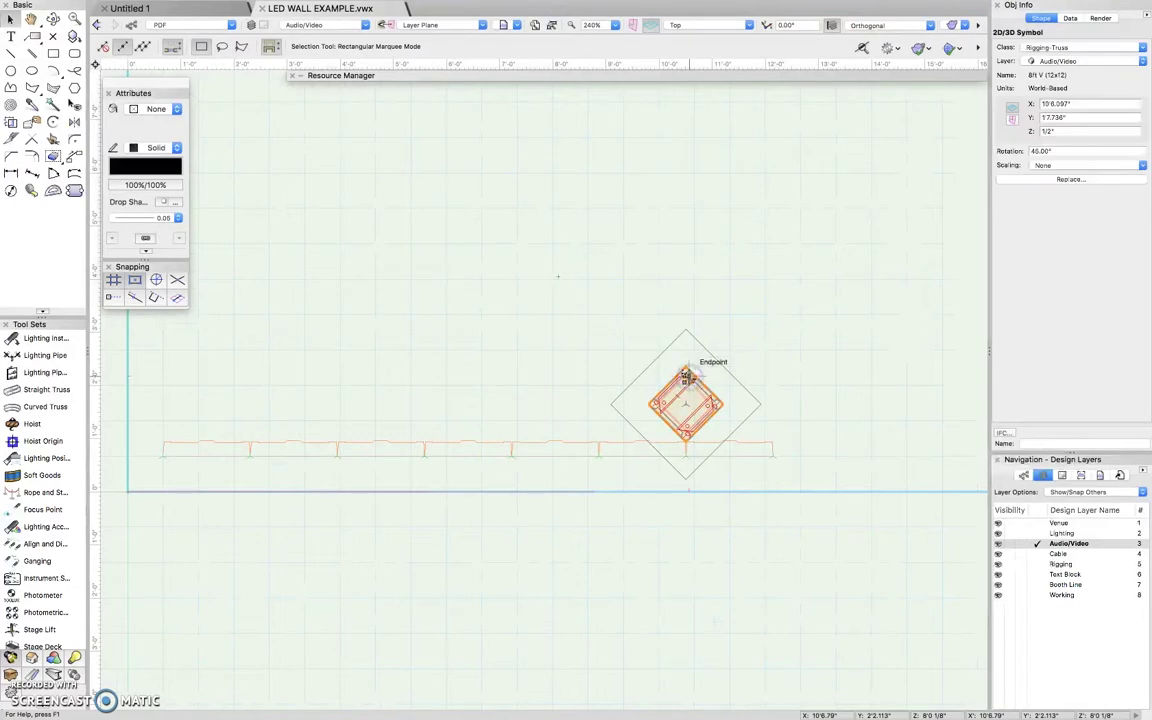
Assign the vertical truss together with its base plate to the Rigging layer.
{"action": "left_click", "coordinate": [684, 328], "text": "shift"}
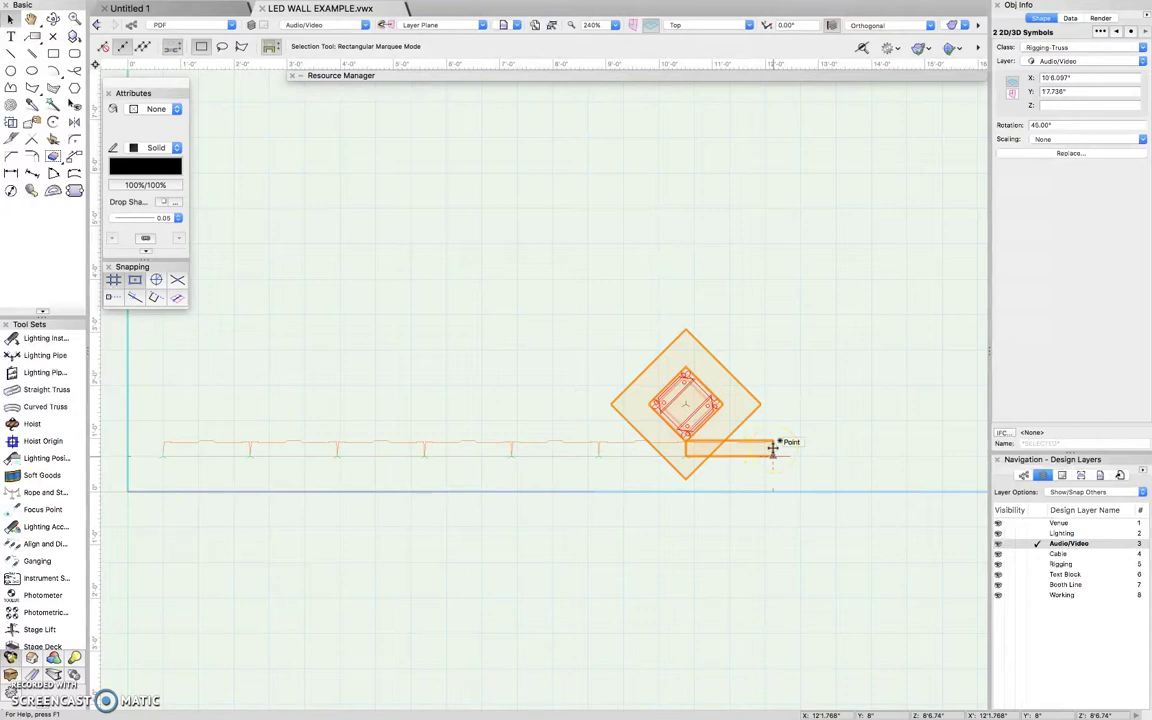
{"action": "left_click", "coordinate": [1068, 545]}
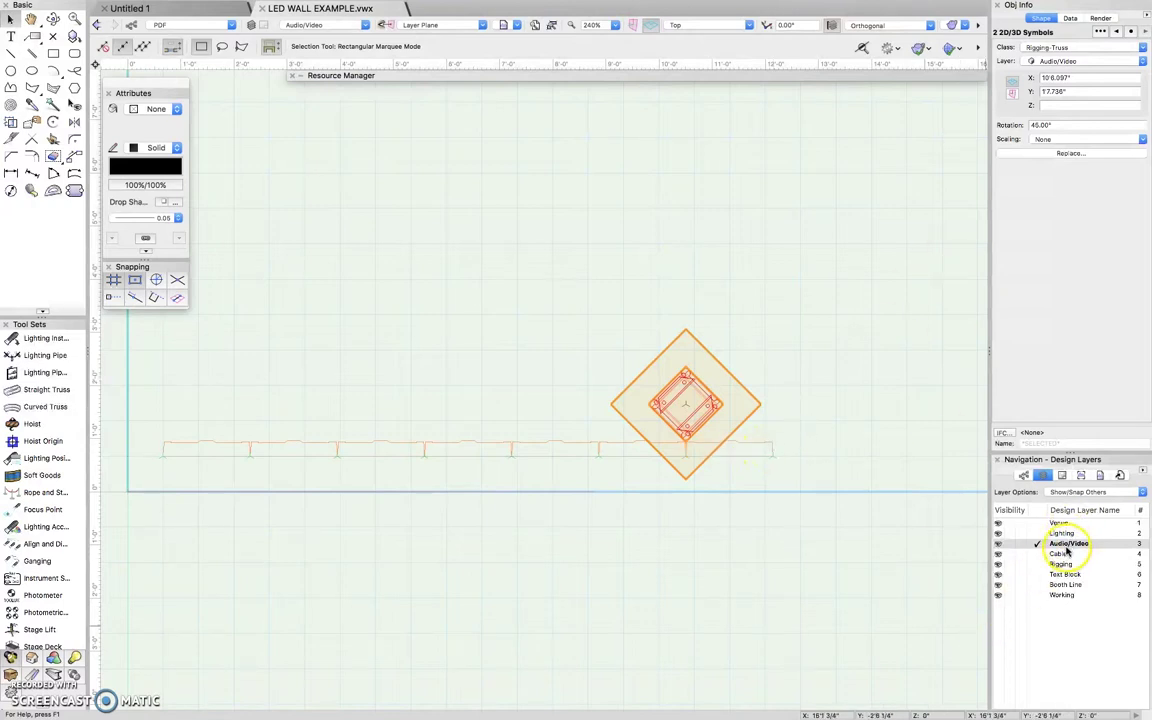
{"action": "left_click", "coordinate": [1142, 62]}
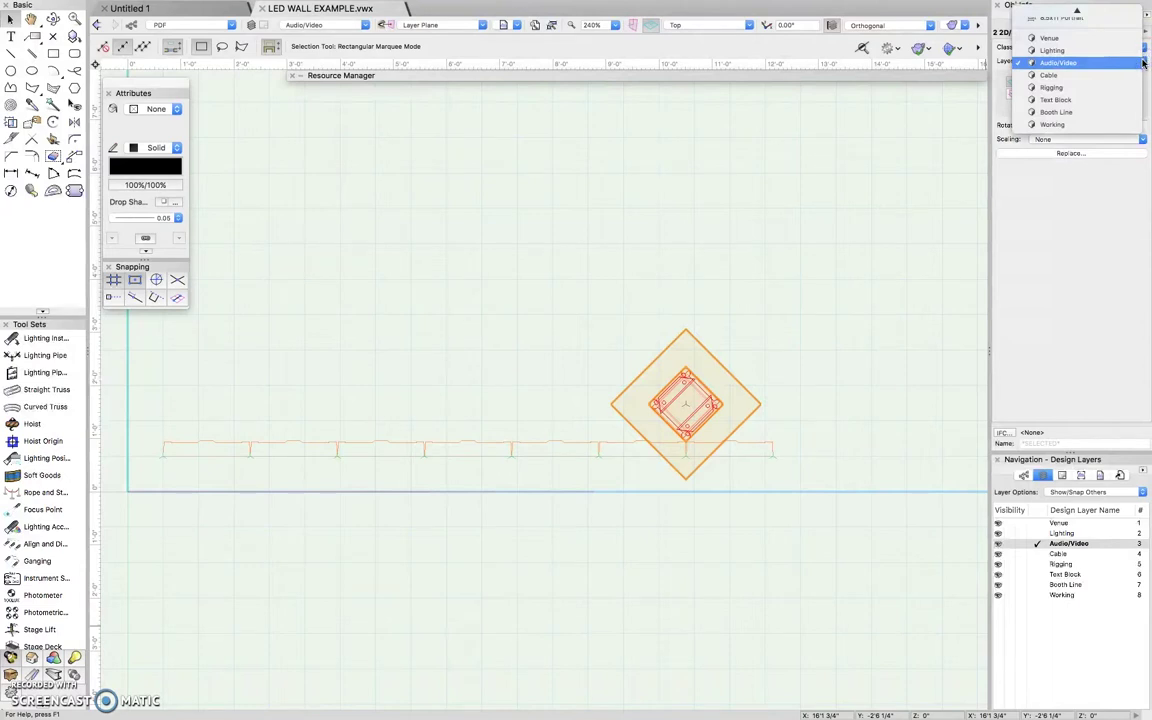
{"action": "left_click", "coordinate": [1084, 88]}
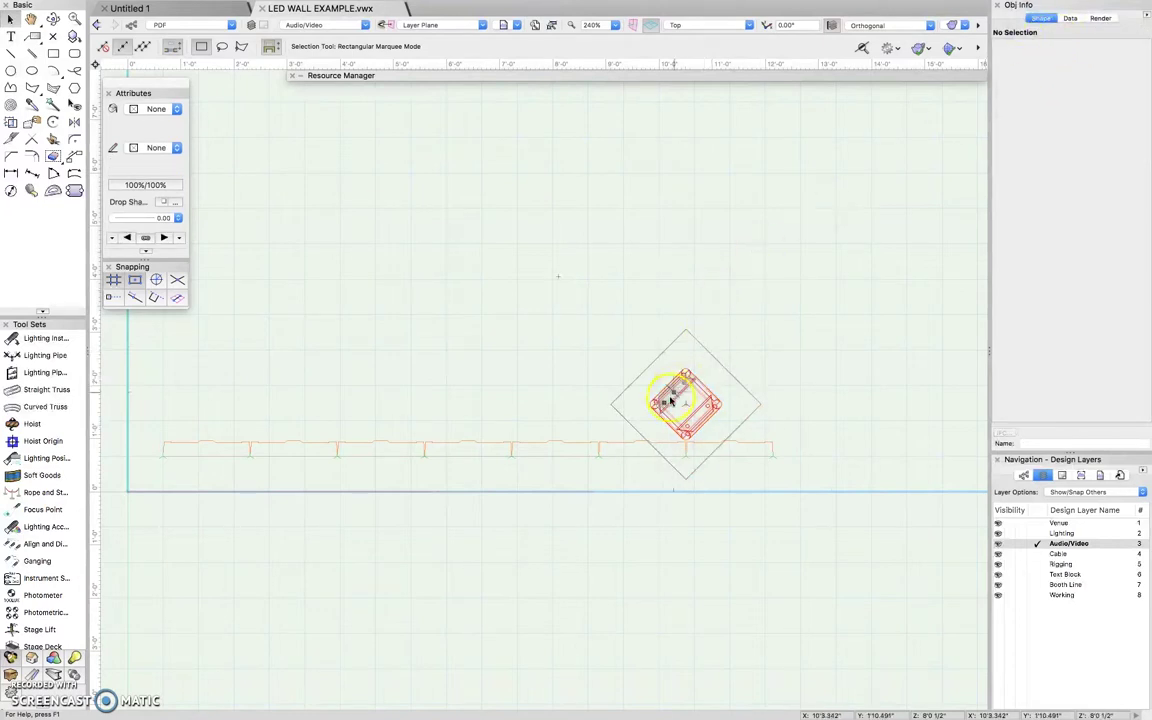
Examine which layer an LED panel belongs to and which objects are selectable with the Show/Snap Others layer option.
{"action": "left_click", "coordinate": [596, 450]}
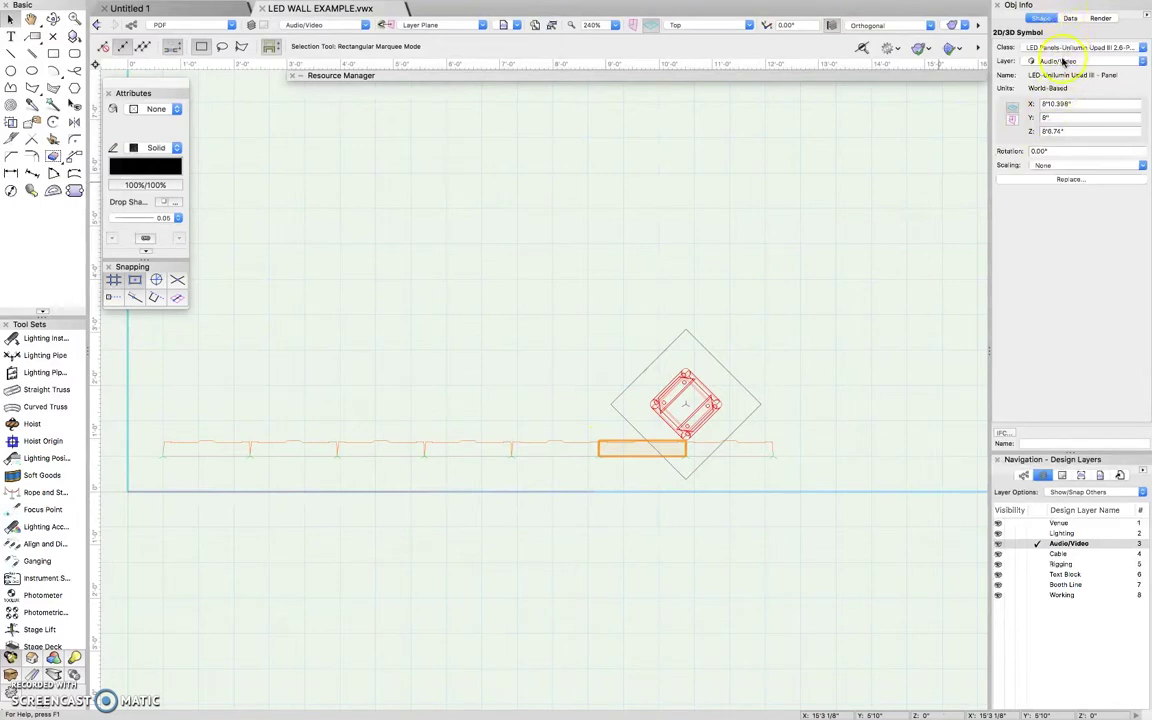
{"action": "left_click", "coordinate": [812, 267]}
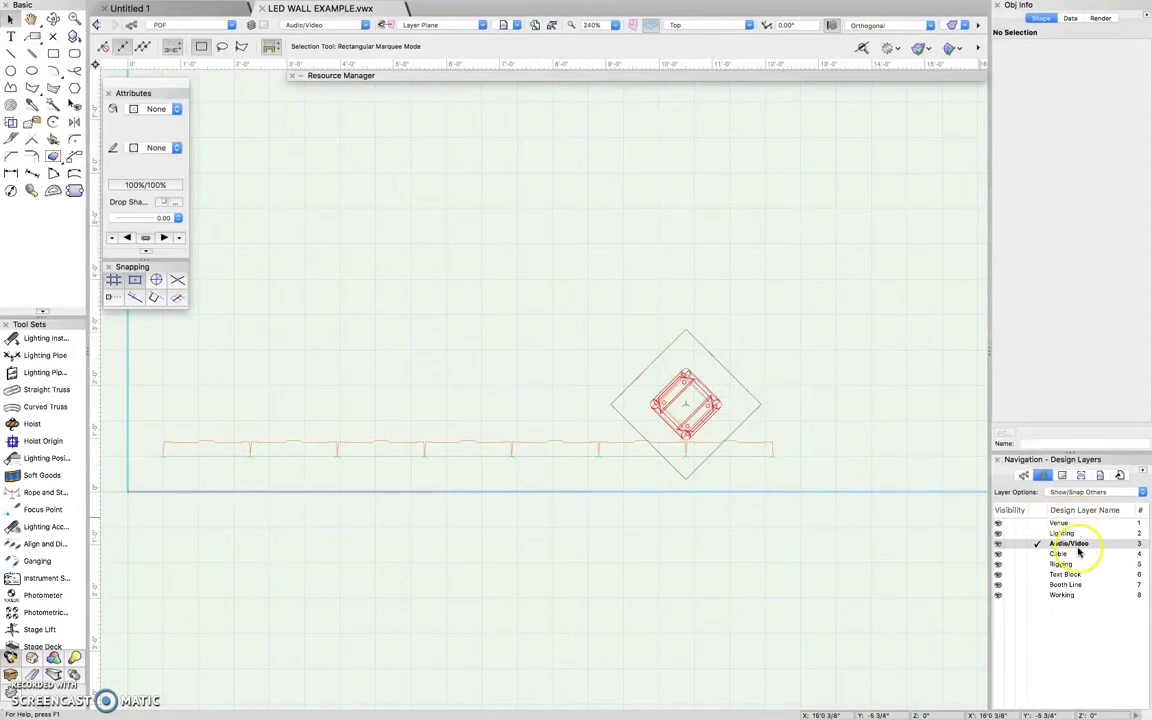
{"action": "left_click", "coordinate": [1083, 493]}
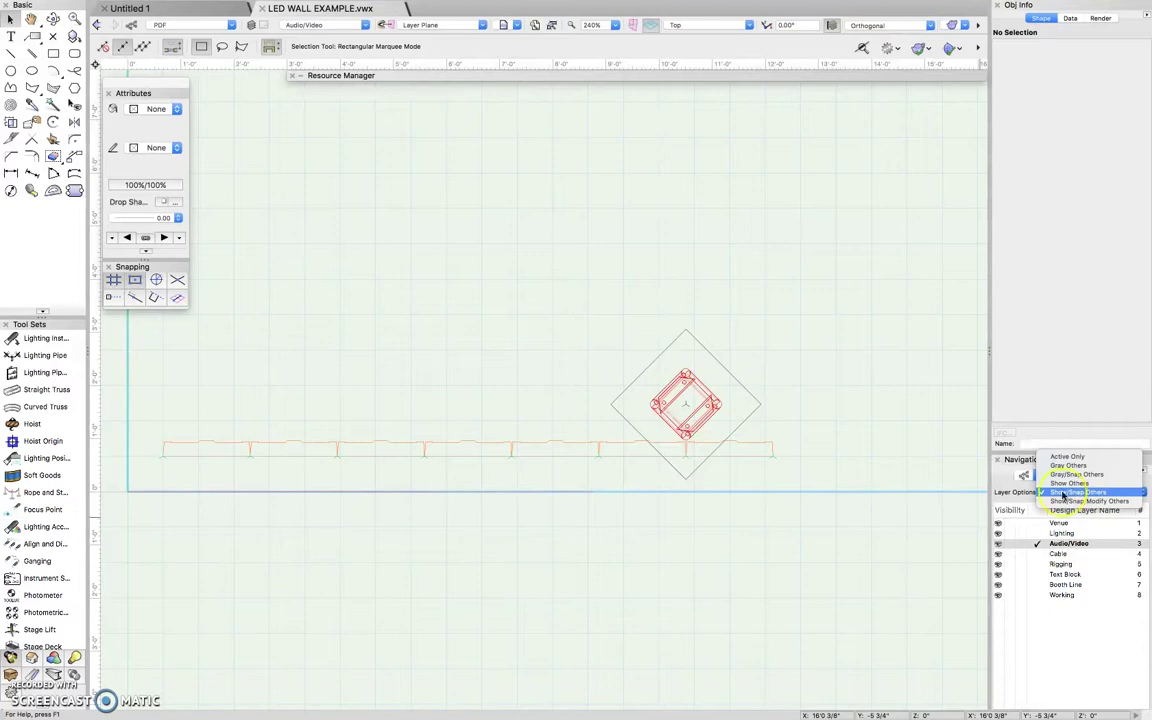
{"action": "left_click", "coordinate": [1062, 492]}
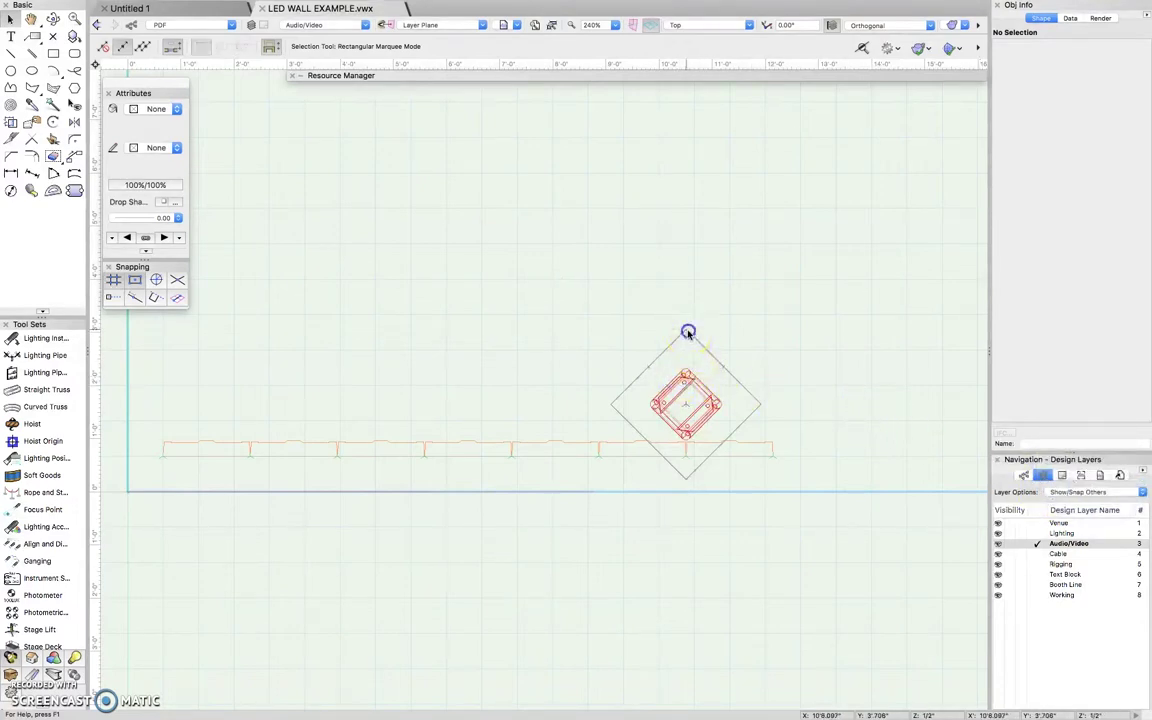
{"action": "left_click", "coordinate": [599, 442]}
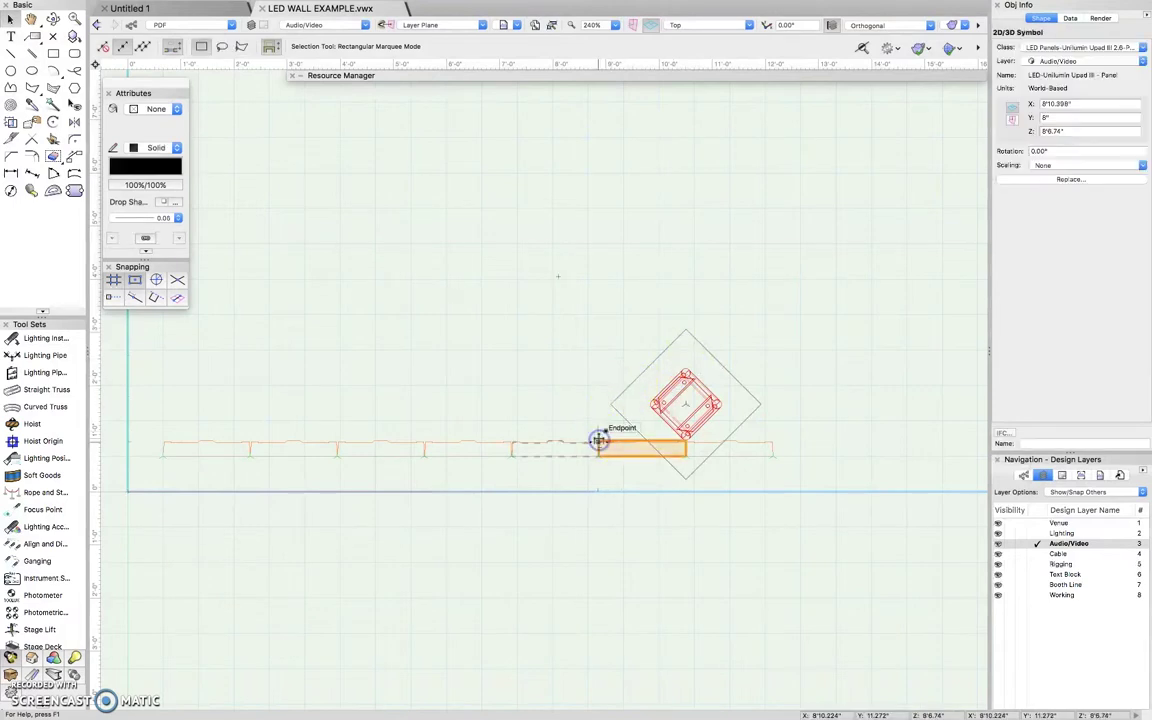
{"action": "left_click", "coordinate": [611, 370]}
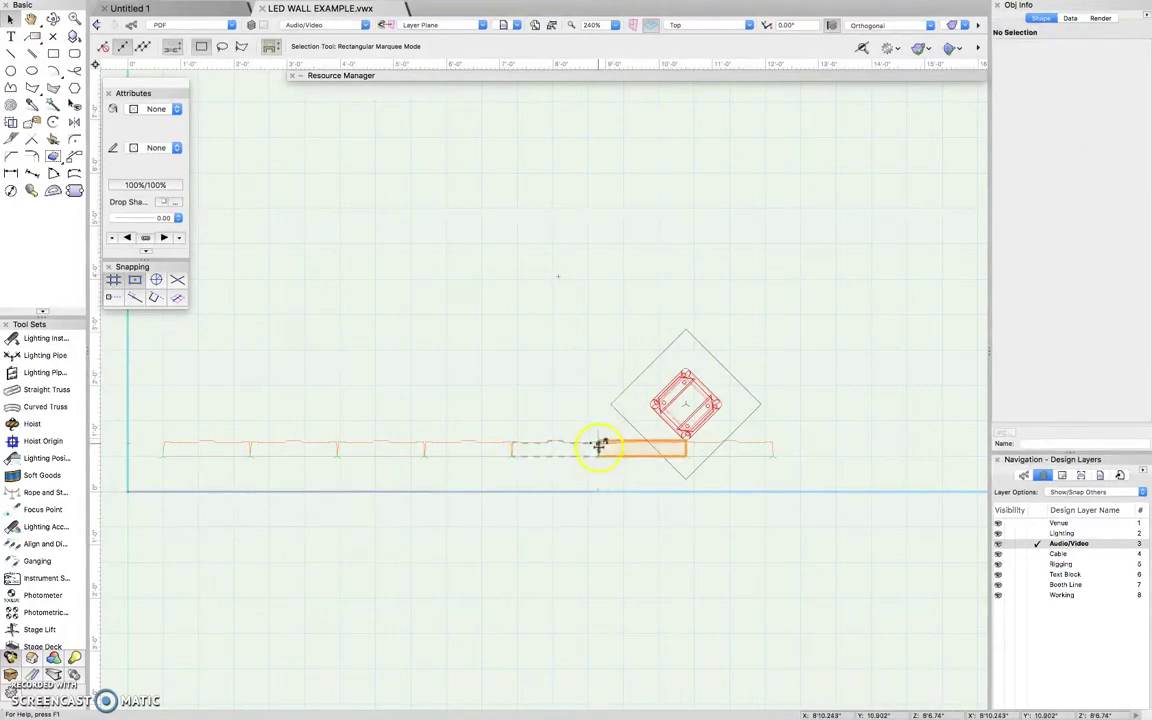
Compare which objects can be selected with the Rigging layer active and with the Audio/Video layer active.
{"action": "left_click", "coordinate": [1062, 564]}
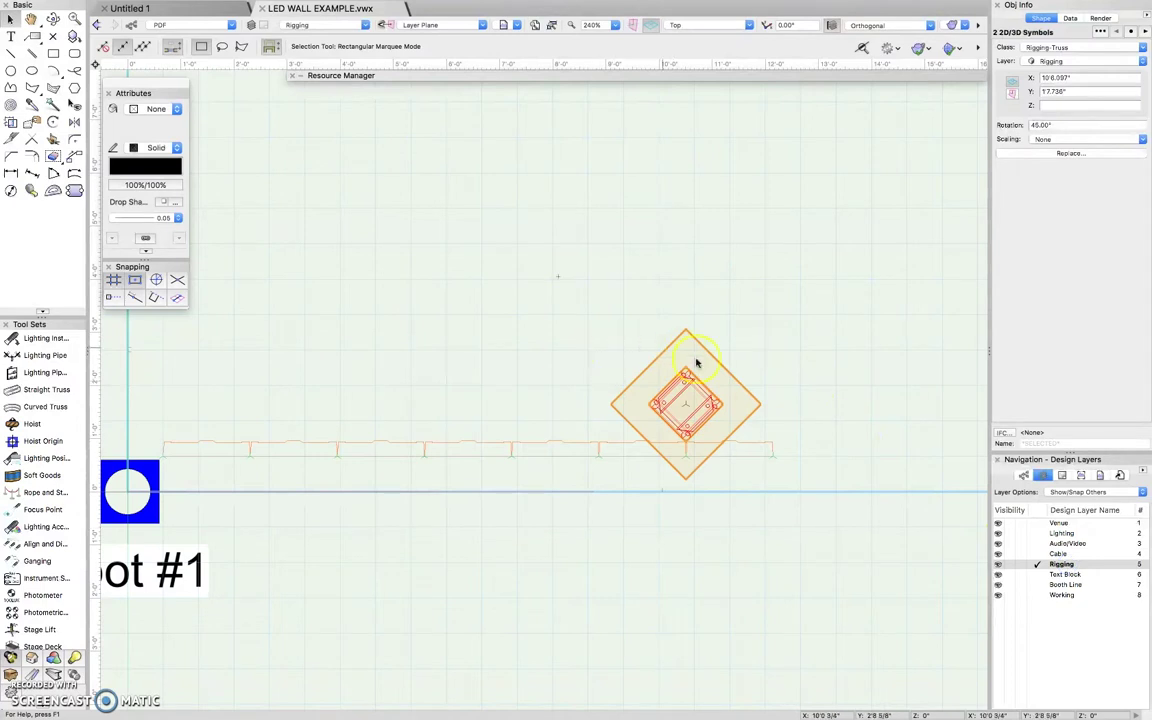
{"action": "left_click", "coordinate": [736, 296]}
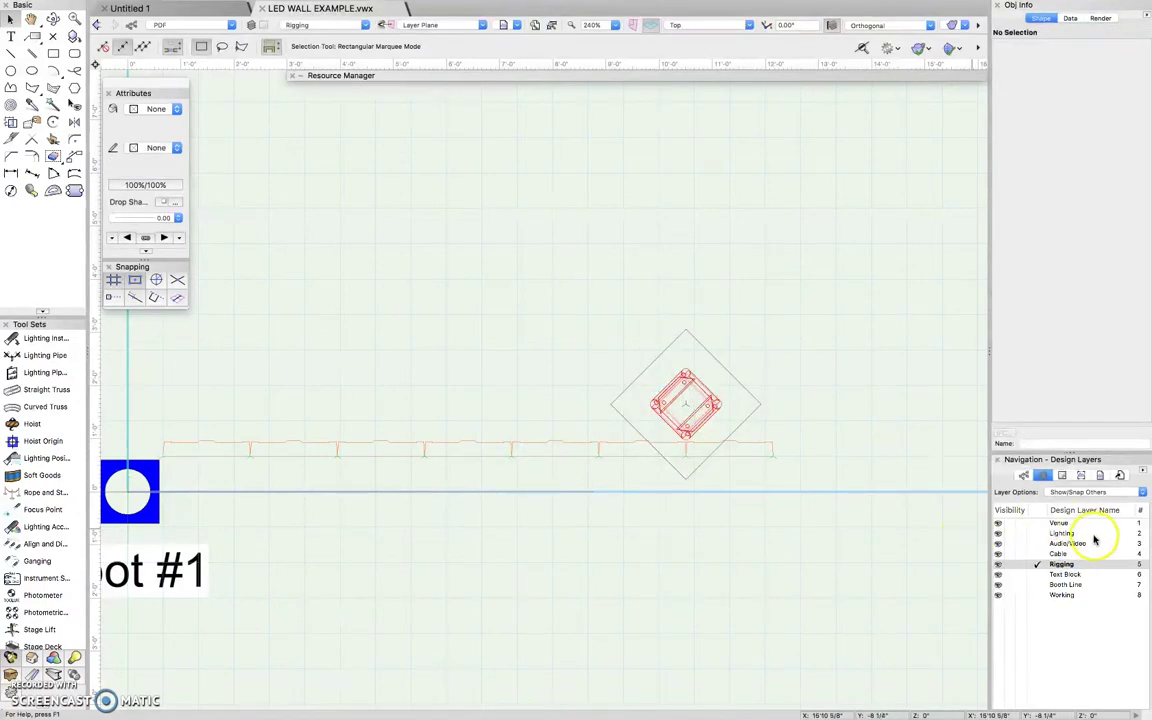
{"action": "left_click", "coordinate": [1072, 544]}
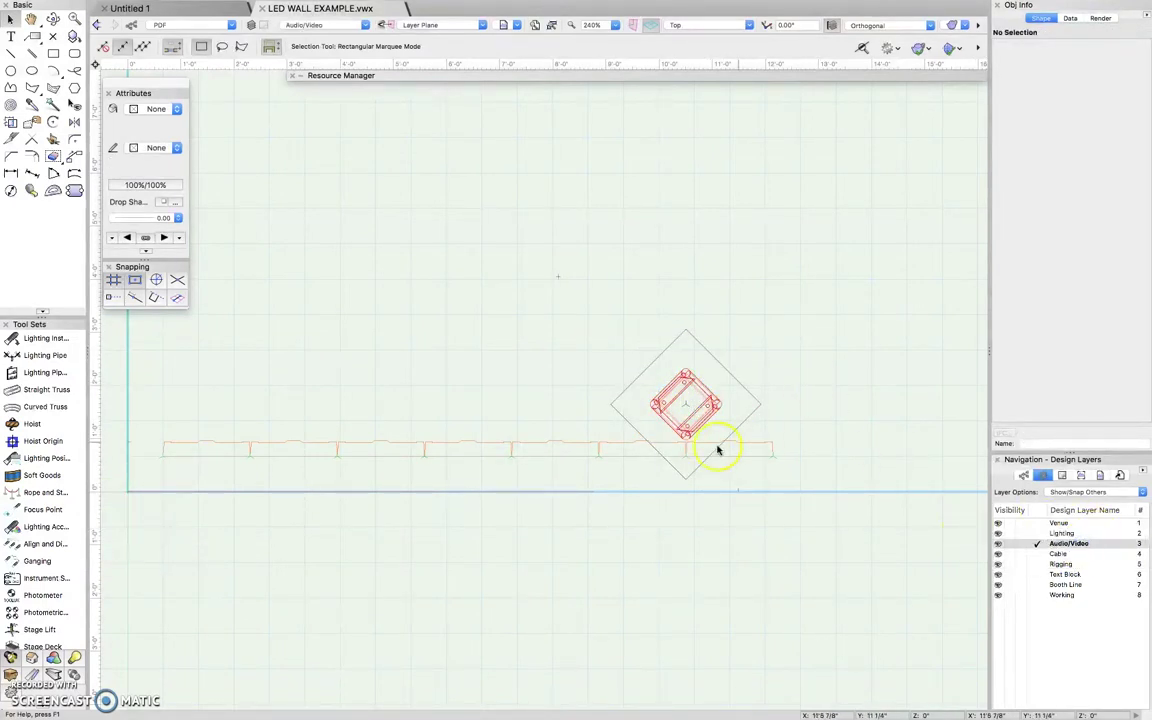
{"action": "left_click", "coordinate": [755, 447]}
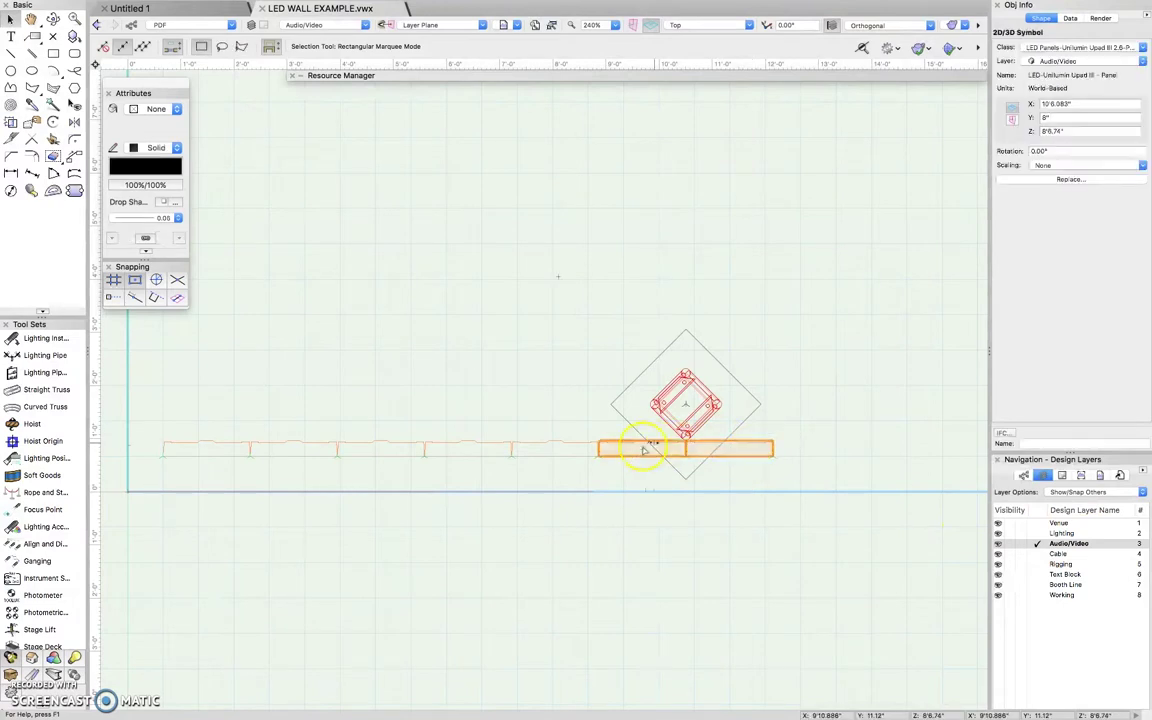
Force-select the vertical truss from the Audio/Video layer and add its base plate to the selection.
{"action": "right_click", "coordinate": [685, 381]}
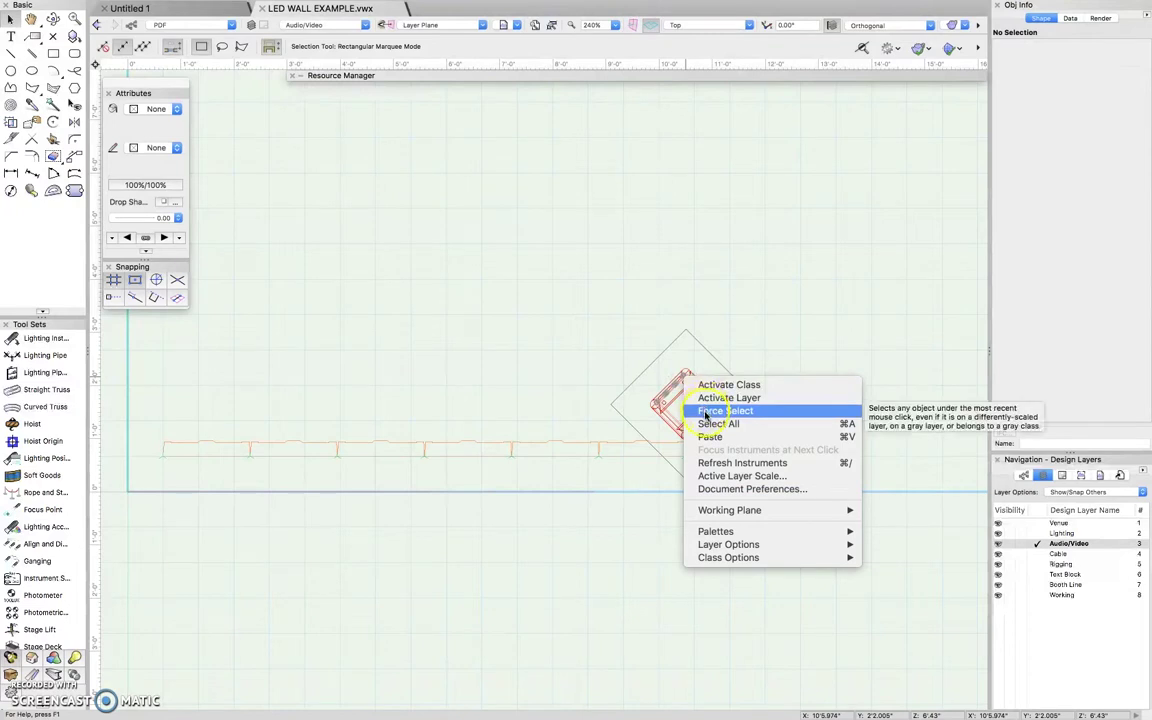
{"action": "left_click", "coordinate": [707, 411]}
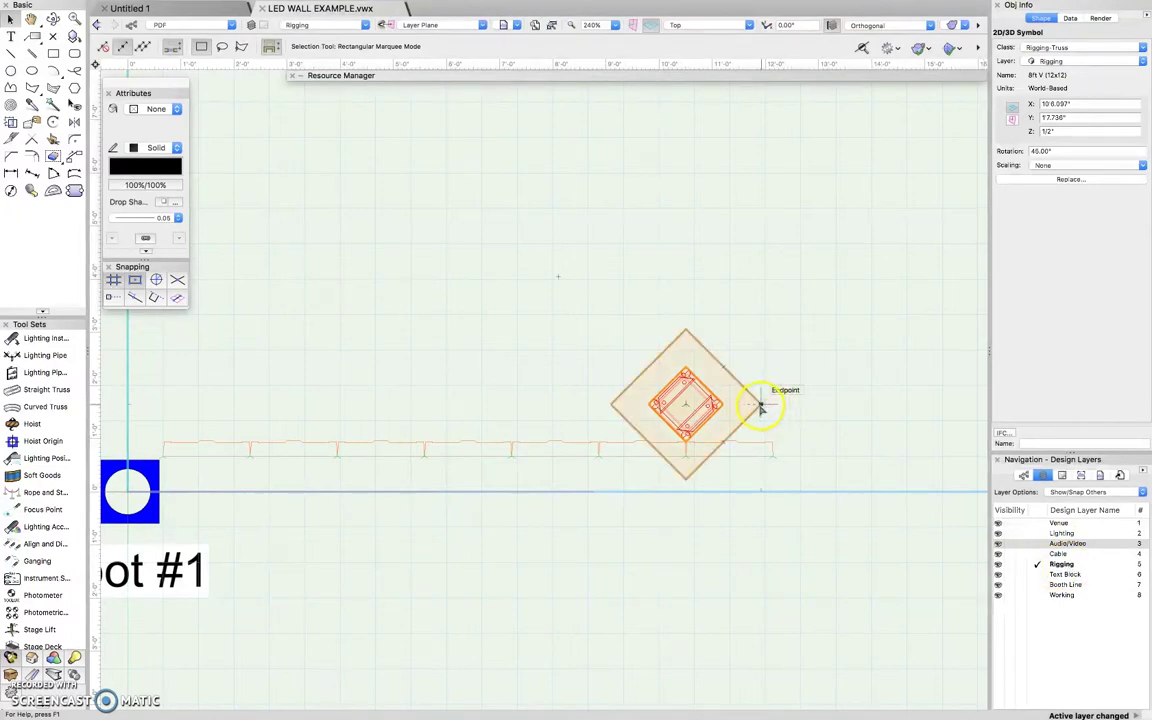
{"action": "left_click", "coordinate": [685, 329], "text": "shift"}
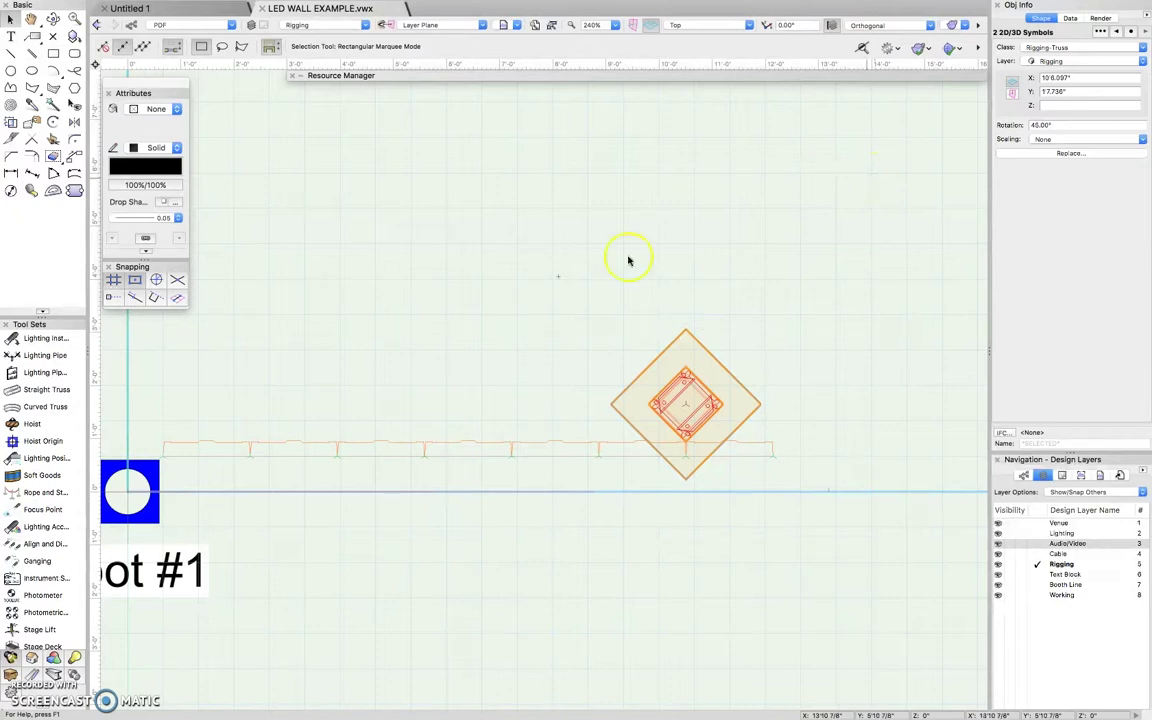
Paste a copy of the truss and base plate, snapping its front base corner to the front of the first LED panel joint.
{"action": "left_click", "coordinate": [254, 381]}
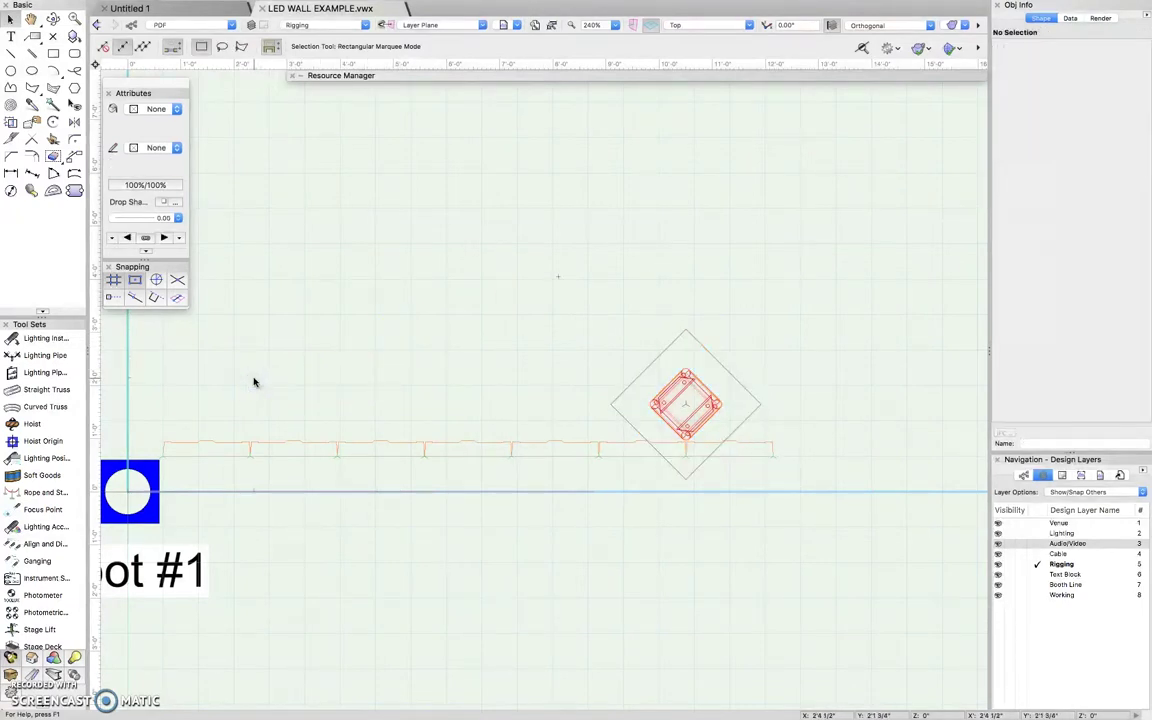
{"action": "key", "text": "super+v"}
{"action": "scroll", "coordinate": [239, 476], "scroll_direction": "up", "scroll_amount": 3}
{"action": "scroll", "coordinate": [239, 476], "scroll_direction": "up", "scroll_amount": 4}
{"action": "left_click_drag", "start_coordinate": [332, 350], "coordinate": [306, 373]}
{"action": "scroll", "coordinate": [306, 374], "scroll_direction": "down", "scroll_amount": 1}
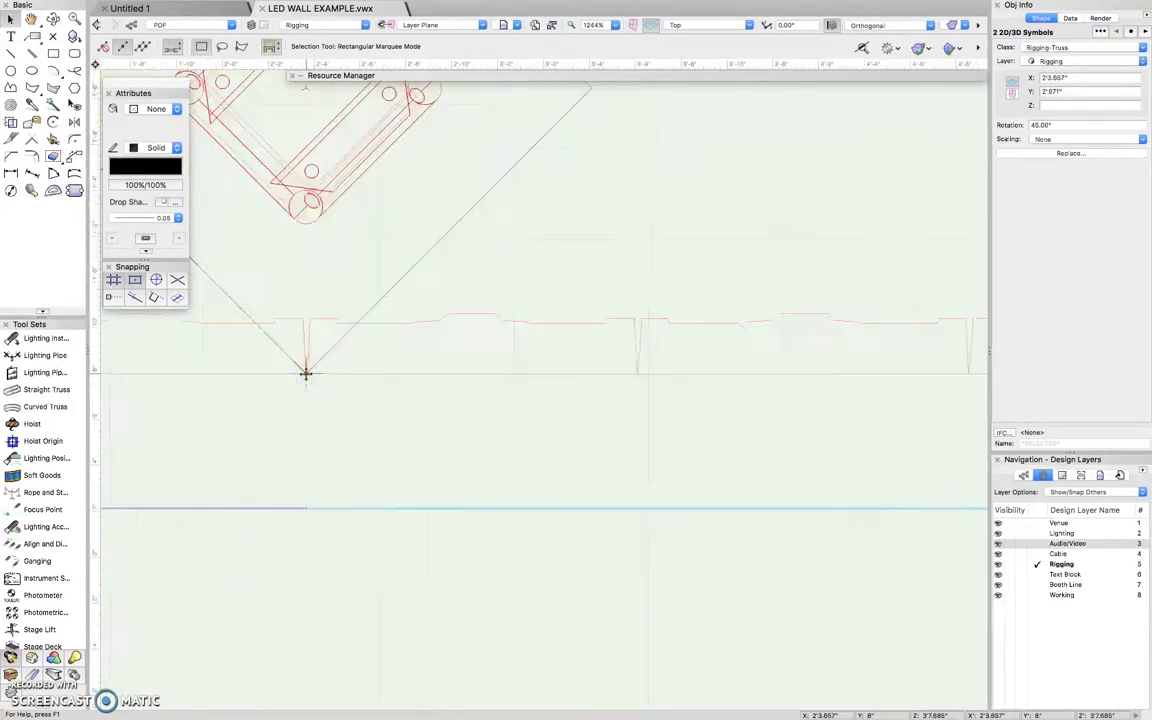
{"action": "scroll", "coordinate": [306, 374], "scroll_direction": "down", "scroll_amount": 3}
{"action": "left_click", "coordinate": [603, 297]}
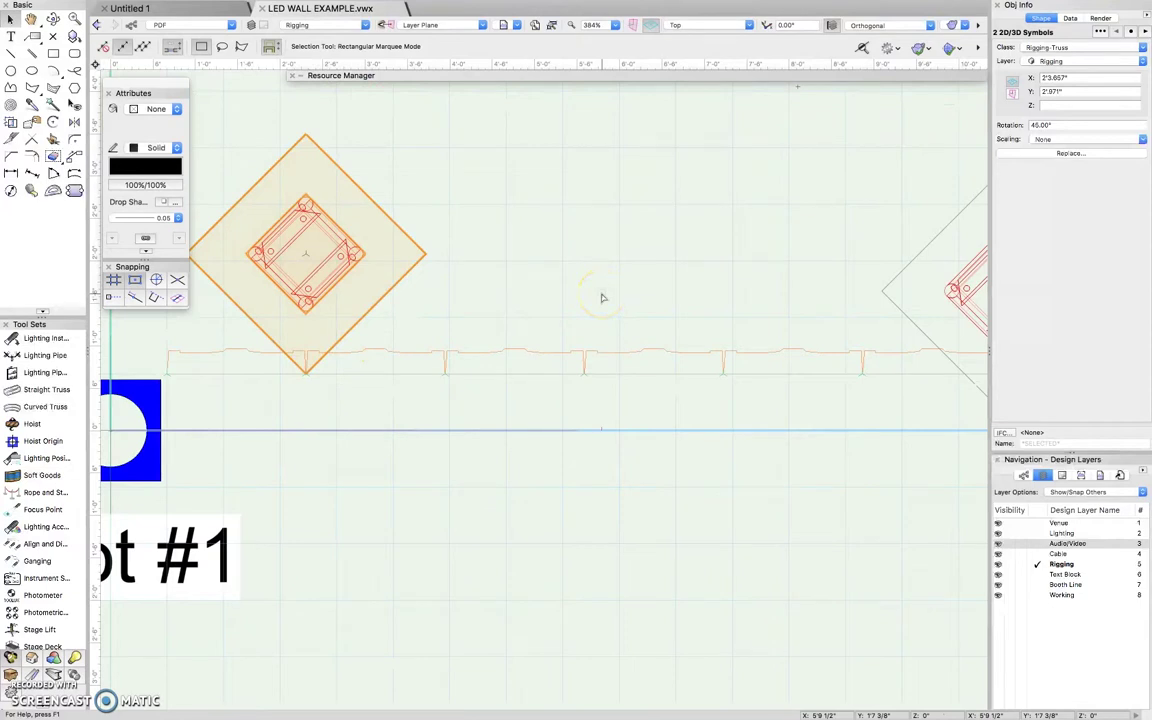
Examine the copied truss against the LED wall in the front view.
{"action": "left_click", "coordinate": [747, 26]}
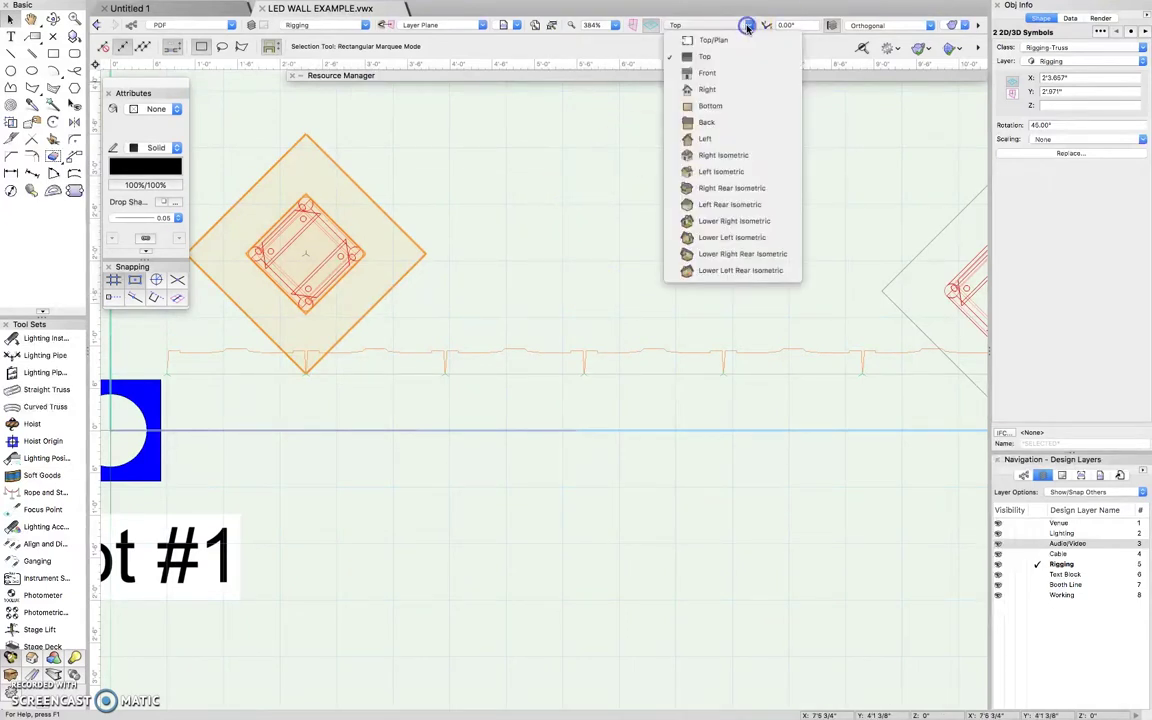
{"action": "left_click", "coordinate": [720, 73]}
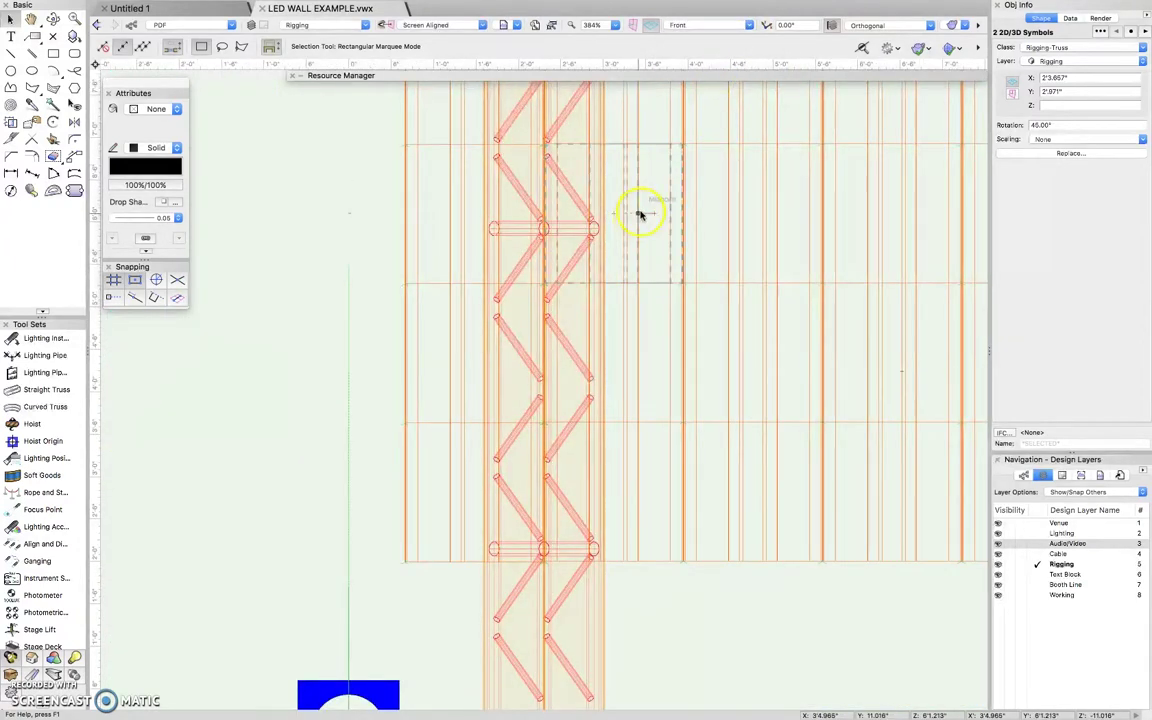
{"action": "scroll", "coordinate": [638, 213], "scroll_direction": "down", "scroll_amount": 5}
In the left view, move the copied truss and base plate so the rear base corner aligns with the original's rear corner.
{"action": "left_click", "coordinate": [729, 27]}
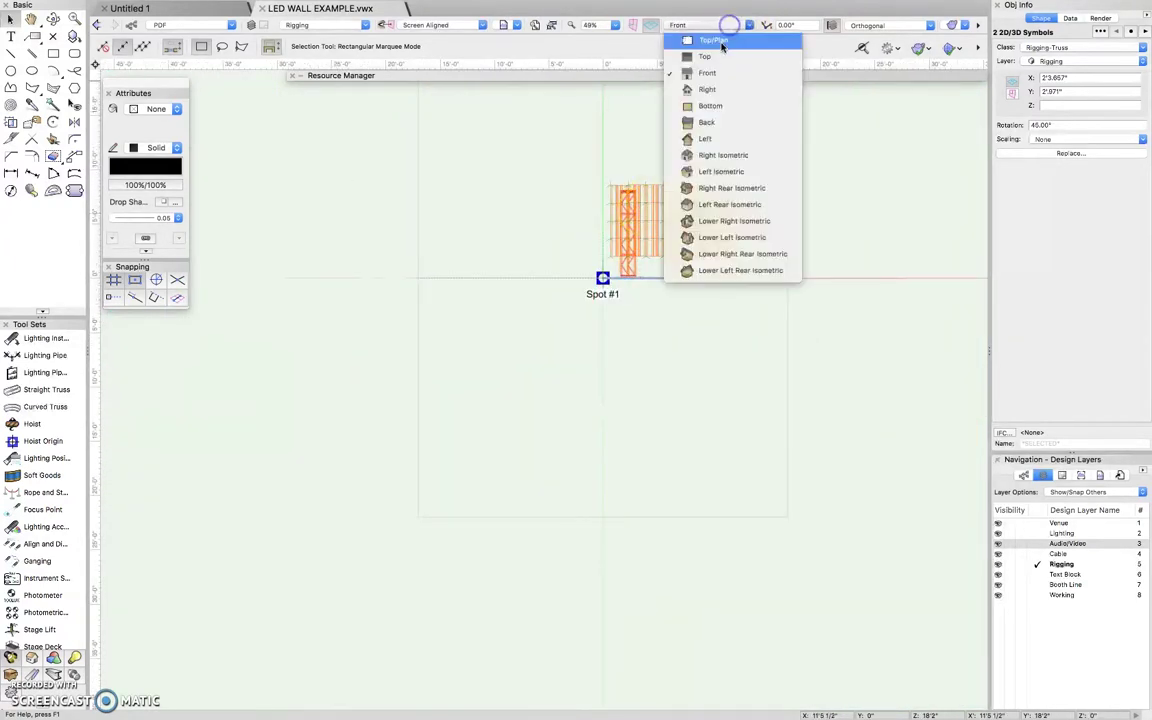
{"action": "left_click", "coordinate": [716, 137]}
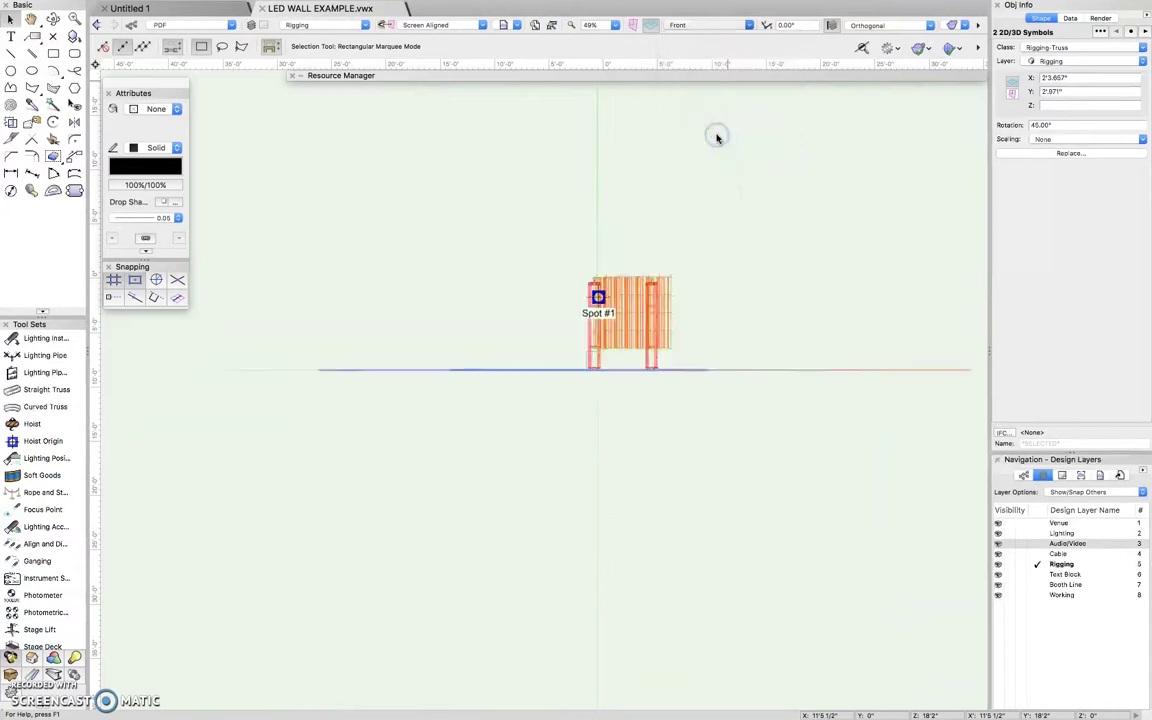
{"action": "left_click", "coordinate": [540, 447]}
{"action": "scroll", "coordinate": [540, 445], "scroll_direction": "up", "scroll_amount": 6}
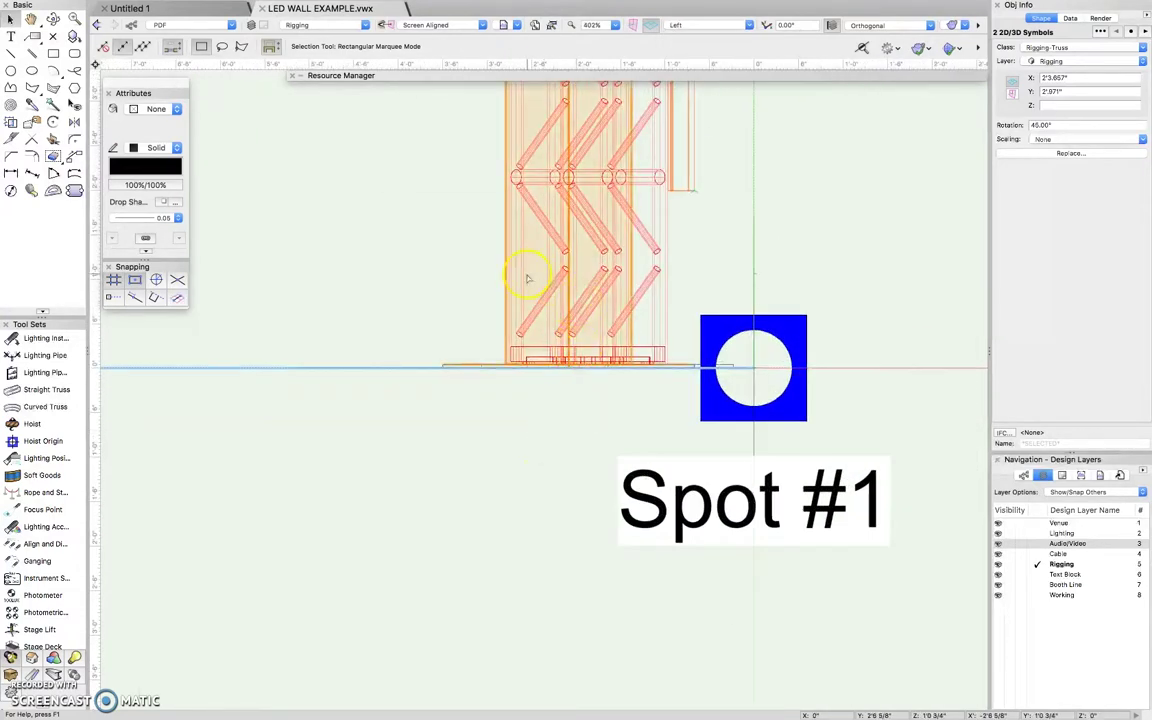
{"action": "scroll", "coordinate": [464, 314], "scroll_direction": "up", "scroll_amount": 4}
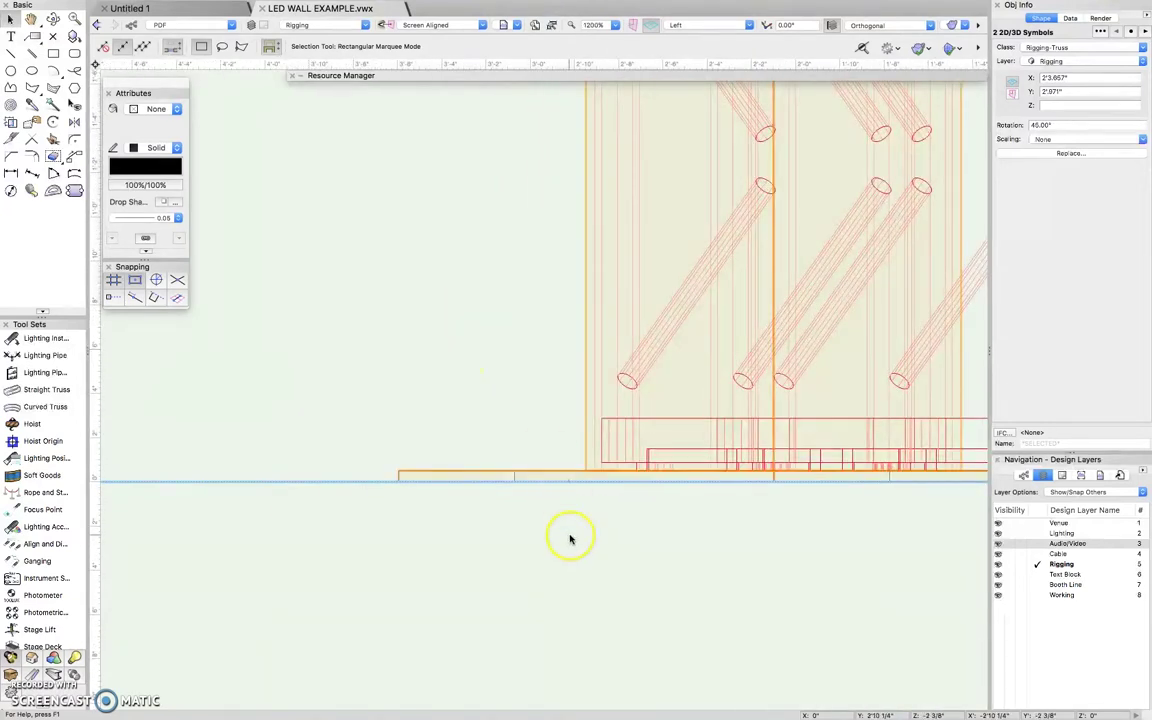
{"action": "scroll", "coordinate": [570, 540], "scroll_direction": "up", "scroll_amount": 2}
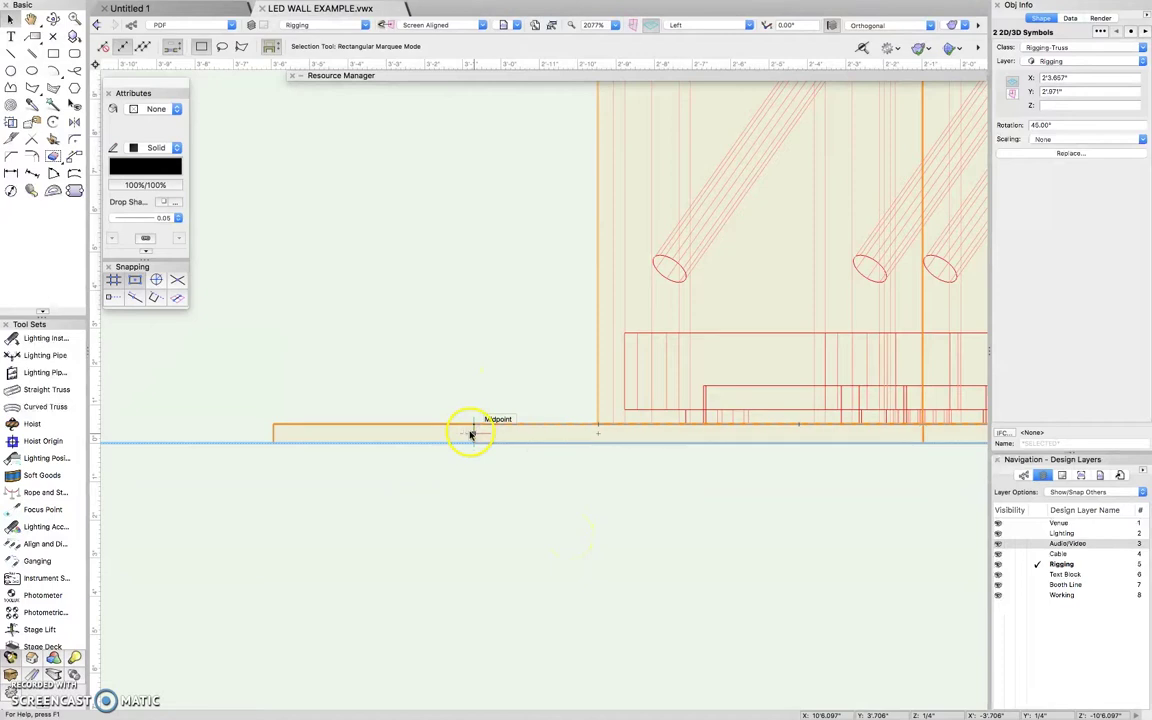
{"action": "right_click", "coordinate": [272, 423]}
{"action": "left_click", "coordinate": [268, 420]}
{"action": "left_click_drag", "start_coordinate": [272, 423], "coordinate": [469, 425]}
{"action": "scroll", "coordinate": [469, 425], "scroll_direction": "down", "scroll_amount": 6}
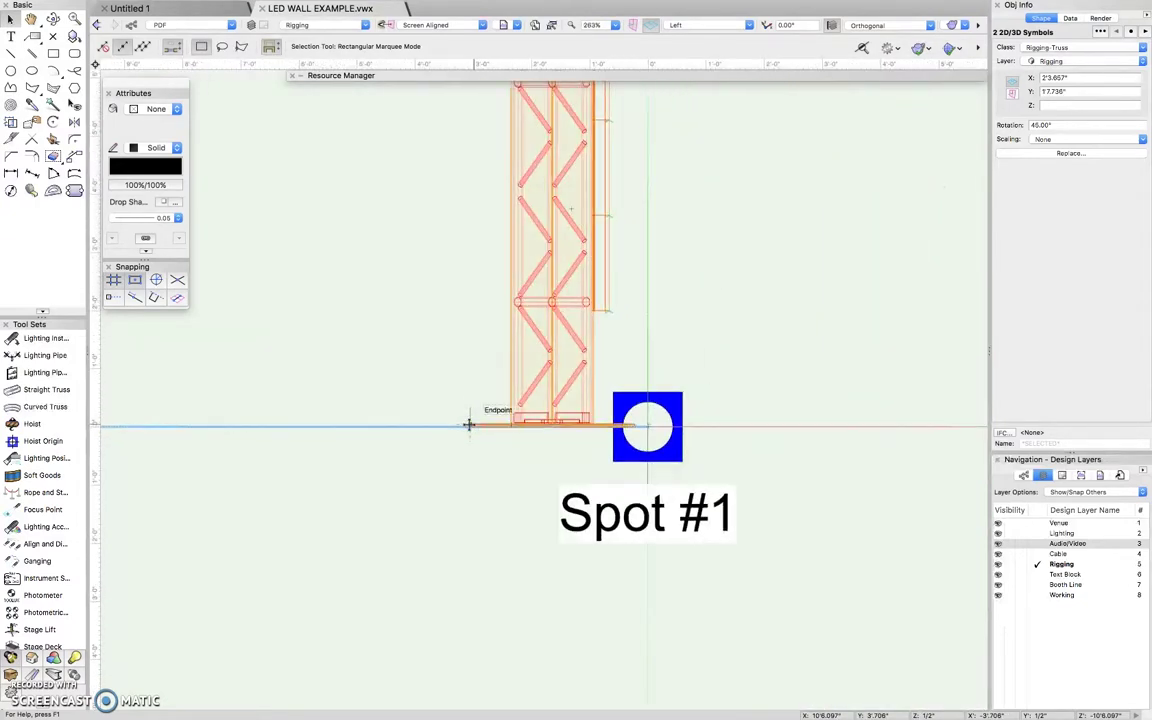
{"action": "left_click", "coordinate": [558, 525]}
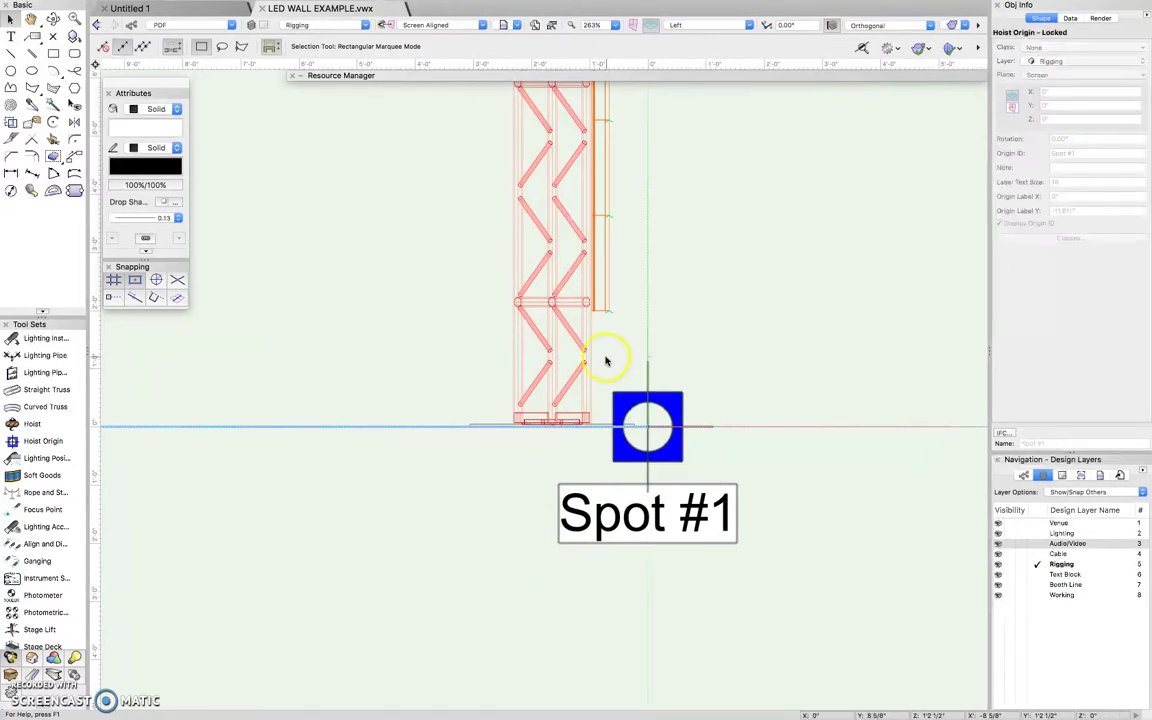
Return to the top view with both trusses and the whole LED wall in frame.
{"action": "left_click", "coordinate": [706, 25]}
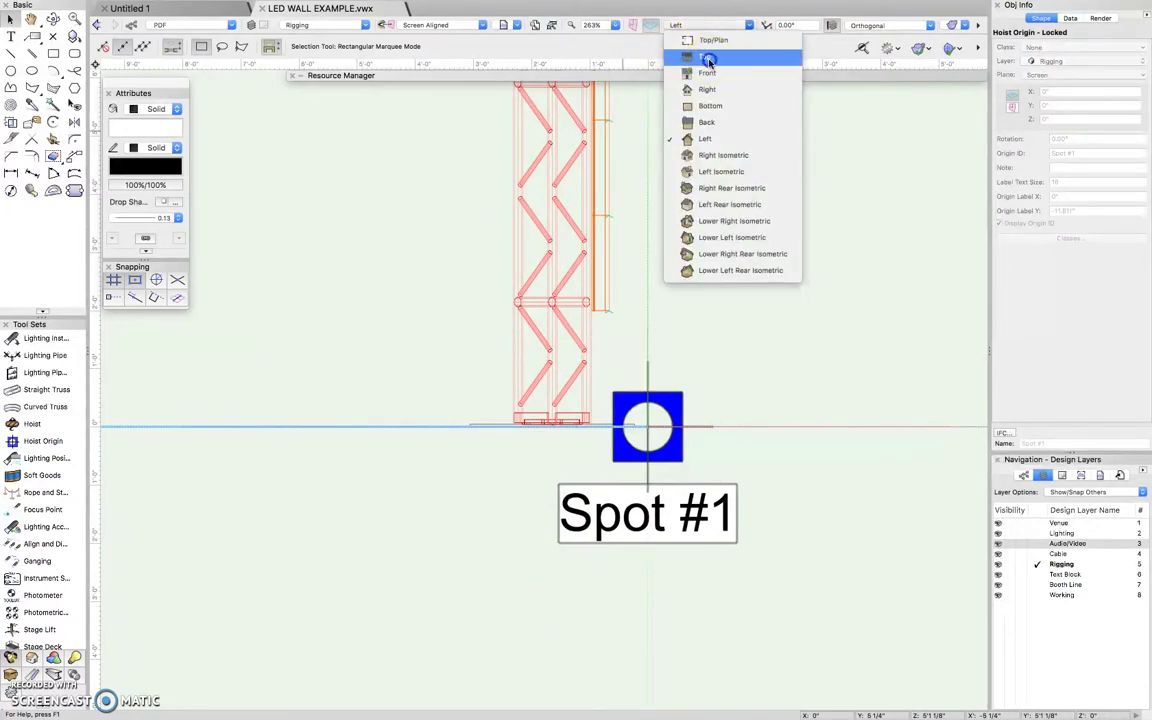
{"action": "left_click", "coordinate": [708, 58]}
{"action": "scroll", "coordinate": [483, 209], "scroll_direction": "down", "scroll_amount": 3}
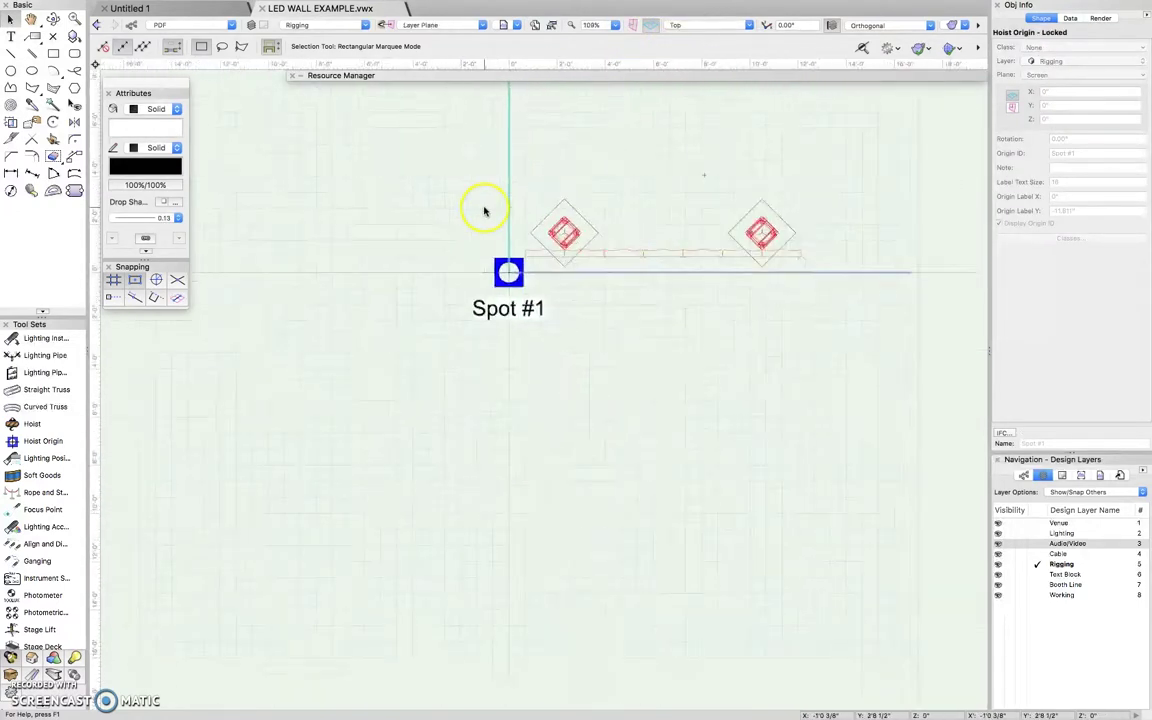
{"action": "scroll", "coordinate": [761, 186], "scroll_direction": "up", "scroll_amount": 3}
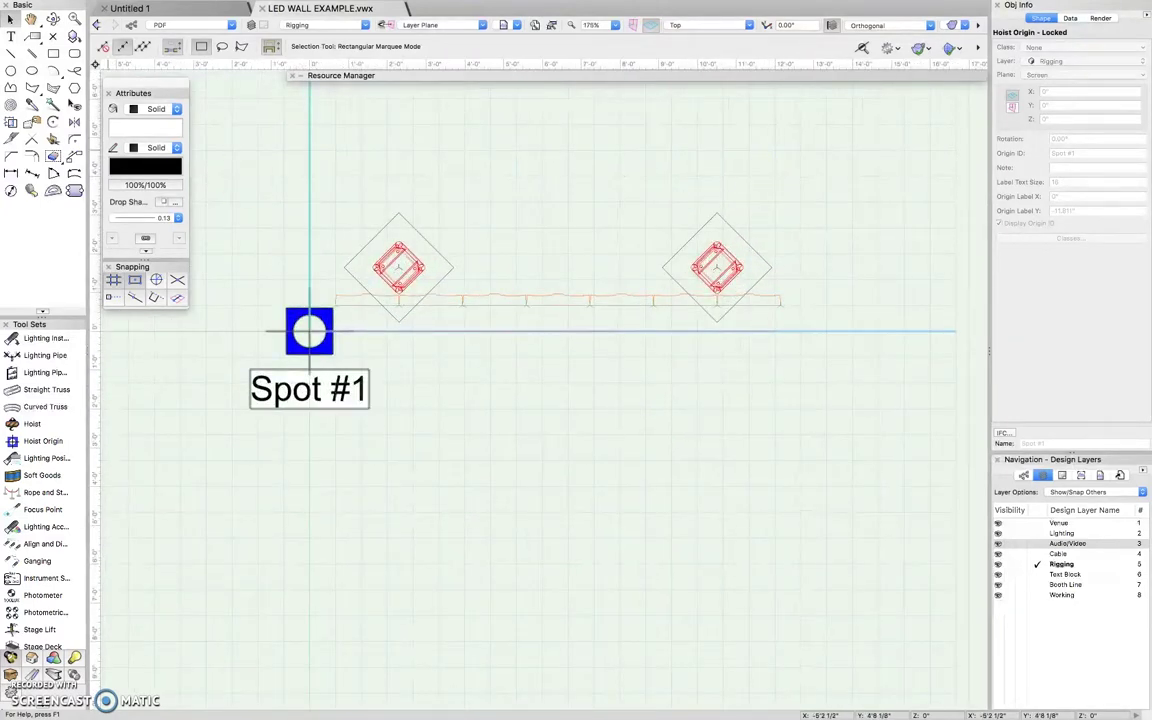
{"action": "left_click", "coordinate": [11, 53]}
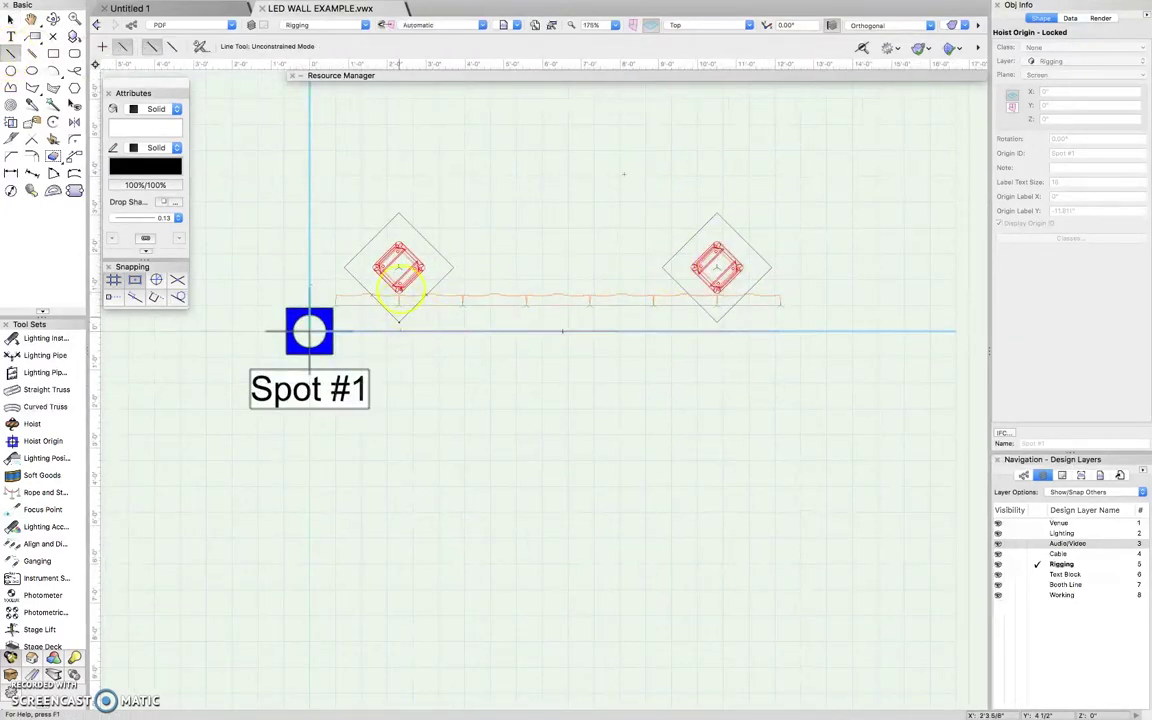
{"action": "mouse_move", "coordinate": [400, 211]}
{"action": "left_mouse_down"}
{"action": "mouse_move", "coordinate": [720, 211]}
{"action": "mouse_move", "coordinate": [668, 193]}
{"action": "left_mouse_up"}
{"action": "key", "text": "Escape"}
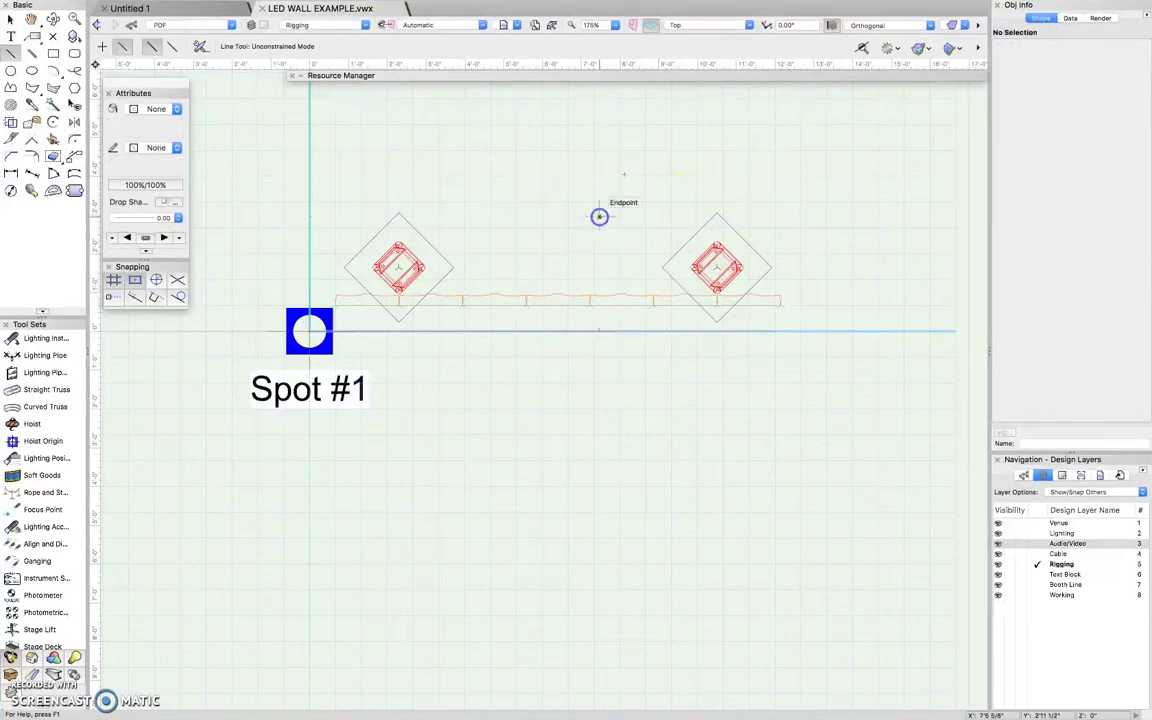
{"action": "left_click_drag", "start_coordinate": [600, 217], "coordinate": [671, 166]}
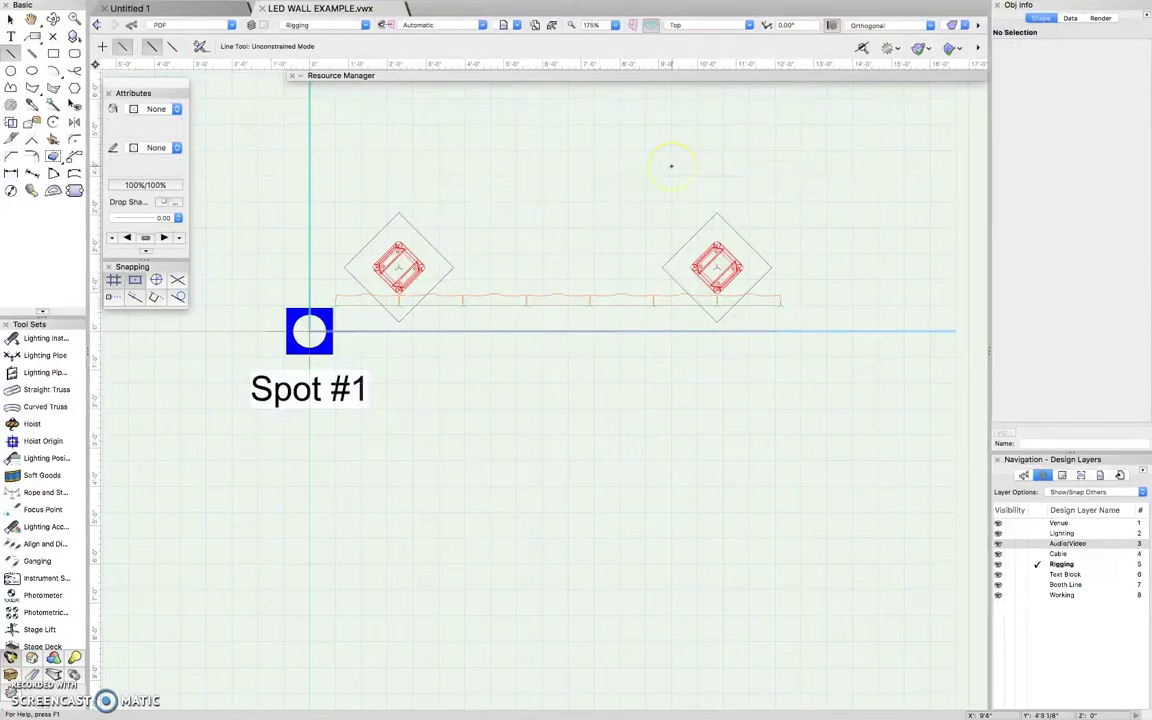
{"action": "mouse_move", "coordinate": [807, 199]}
{"action": "left_mouse_down"}
{"action": "mouse_move", "coordinate": [563, 291]}
{"action": "mouse_move", "coordinate": [608, 290]}
{"action": "mouse_move", "coordinate": [762, 207]}
{"action": "left_mouse_up"}
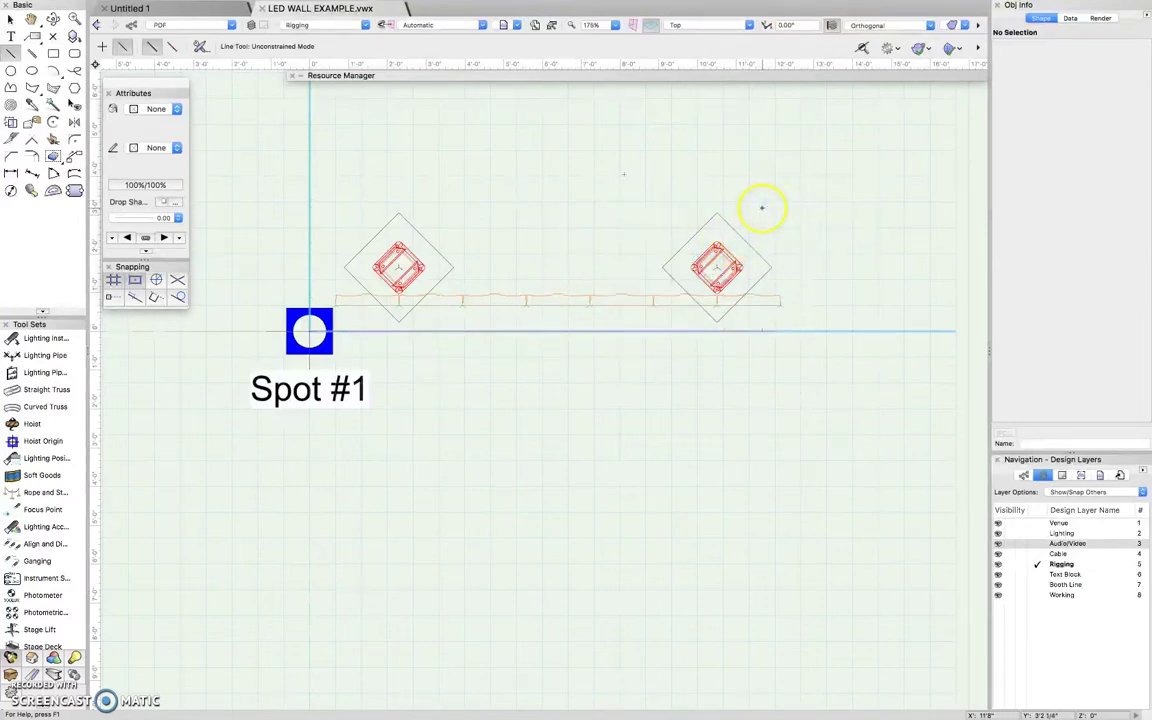
{"action": "key", "text": "x"}
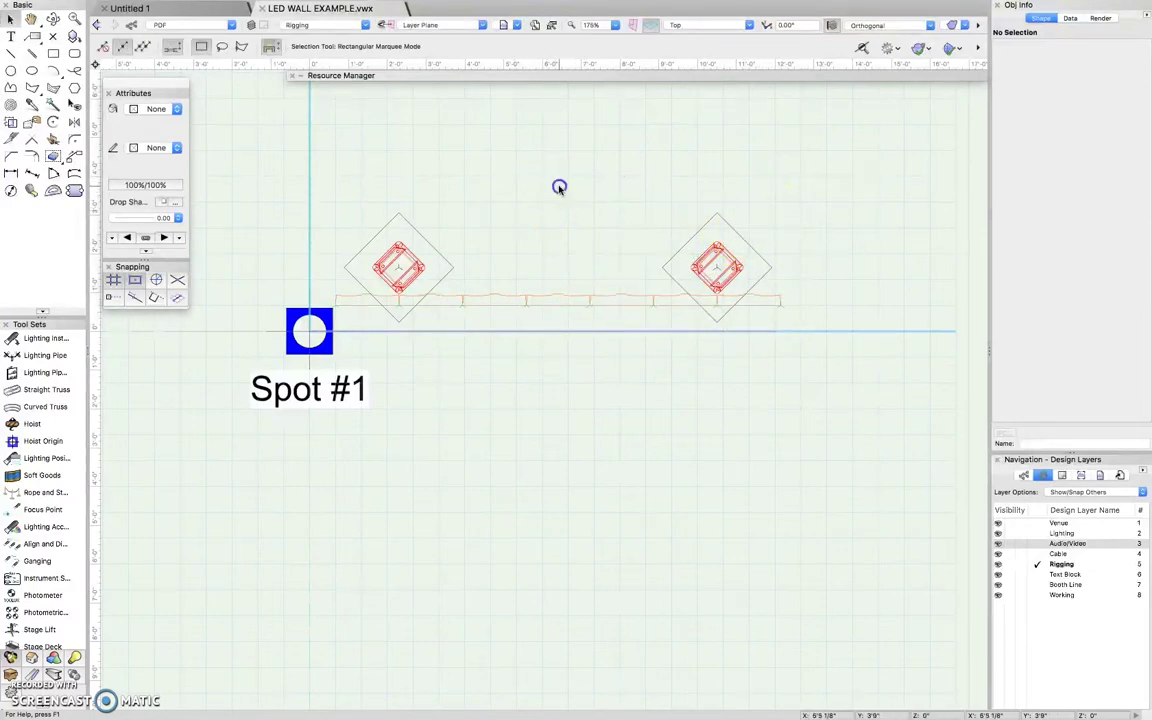
{"action": "scroll", "coordinate": [559, 187], "scroll_direction": "up", "scroll_amount": 3}
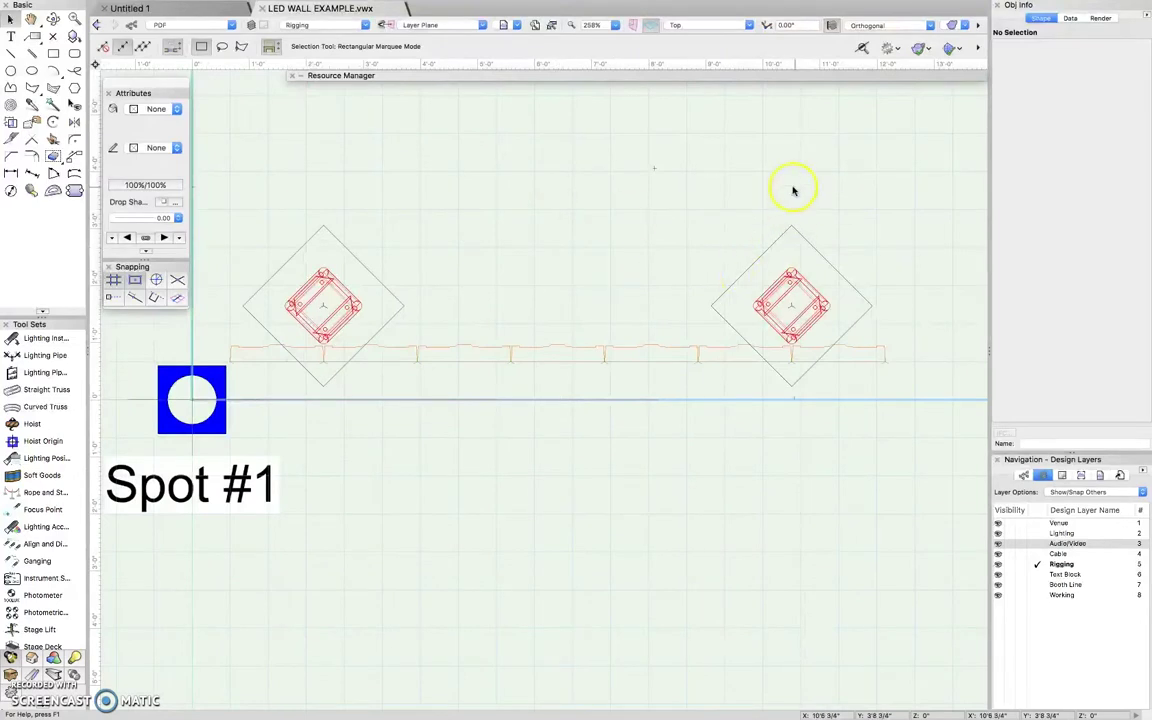
{"action": "left_click", "coordinate": [738, 137]}
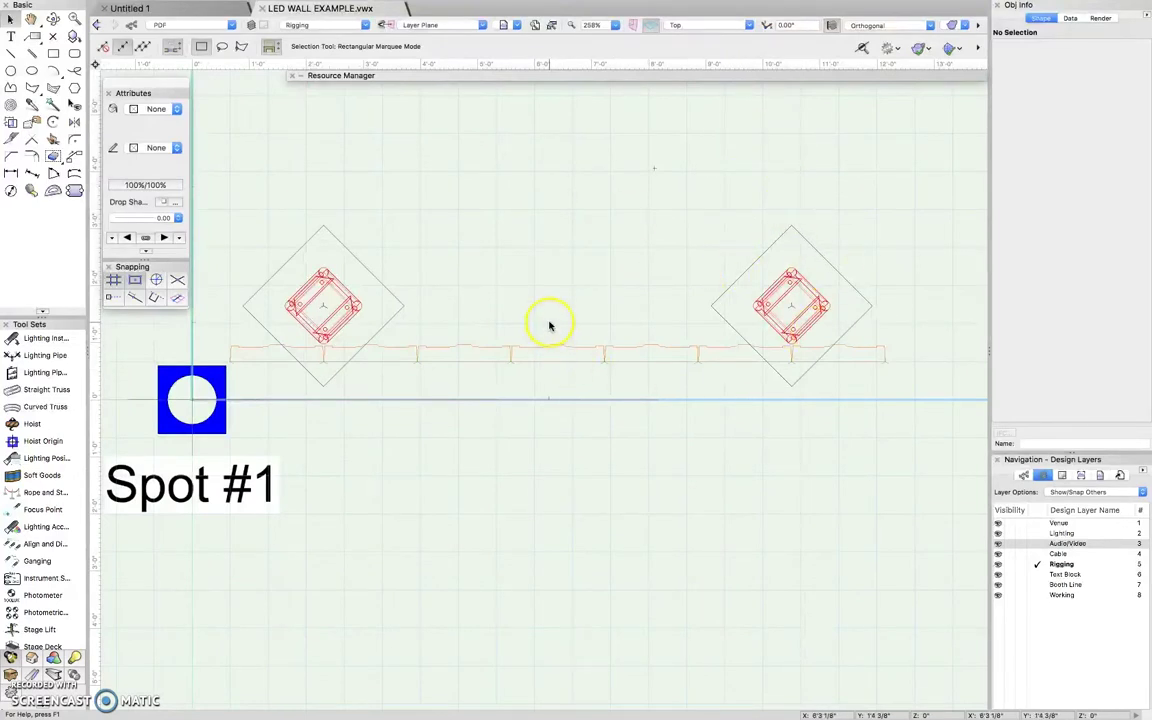
{"action": "left_click", "coordinate": [318, 300]}
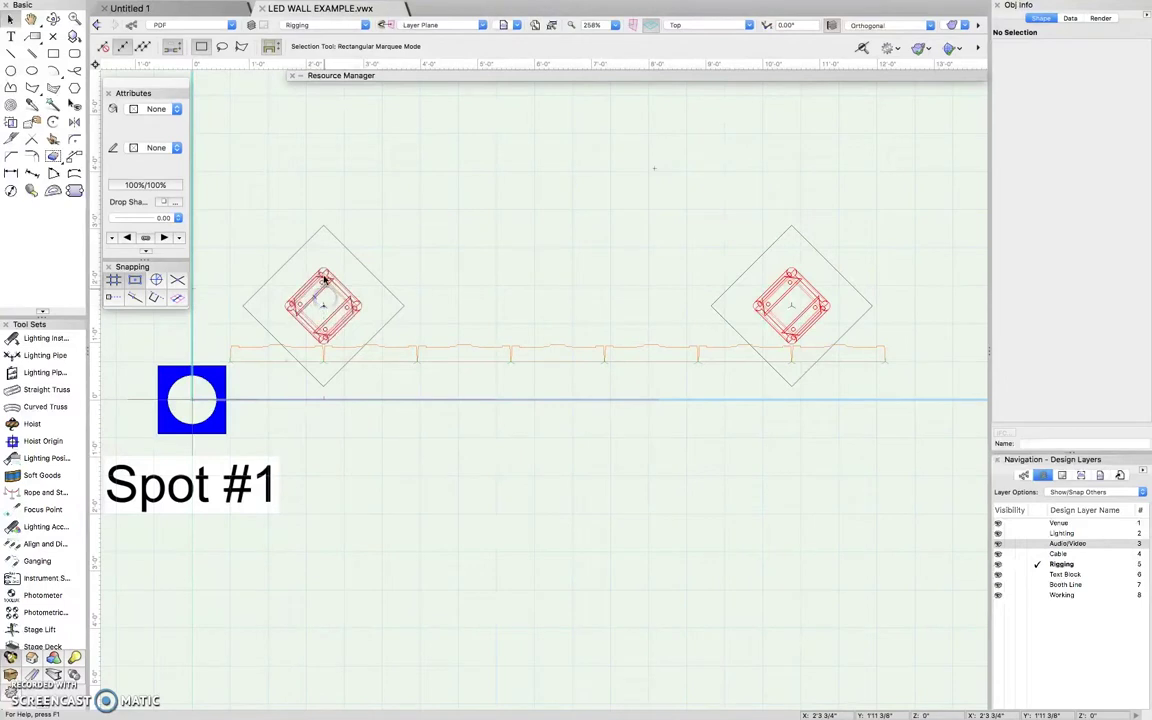
Switch to the front view with the whole LED wall in frame and make Audio/Video the active layer.
{"action": "left_click", "coordinate": [744, 22]}
{"action": "left_click", "coordinate": [725, 72]}
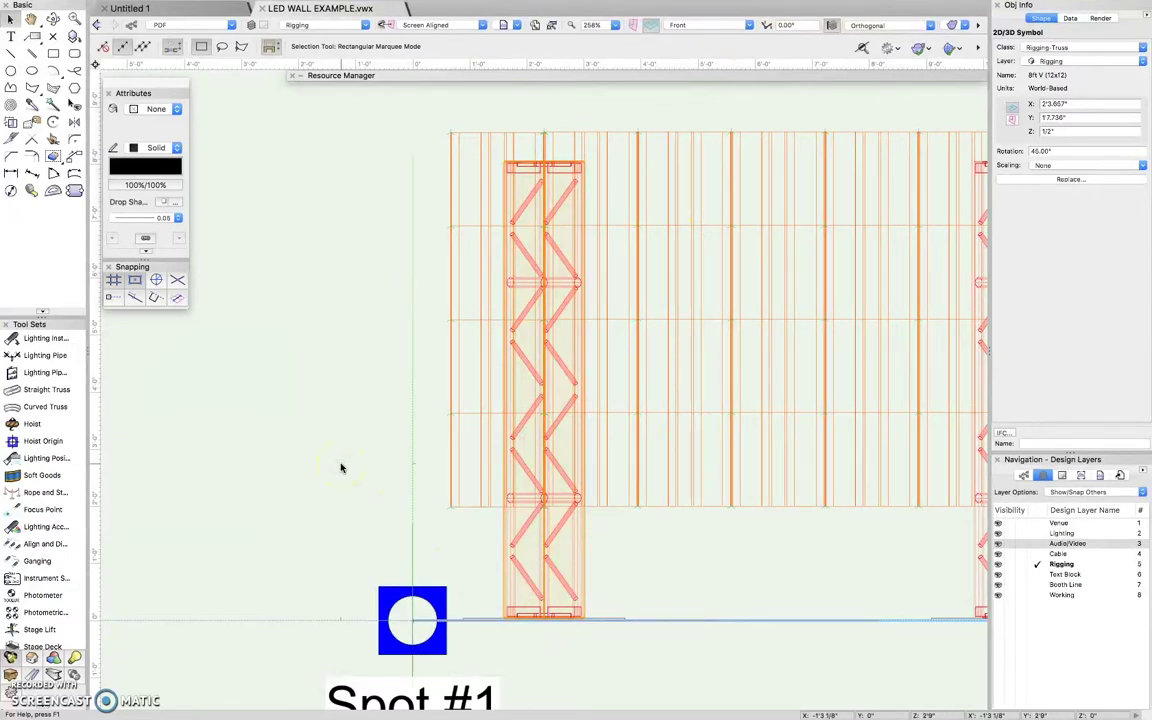
{"action": "left_click", "coordinate": [339, 427]}
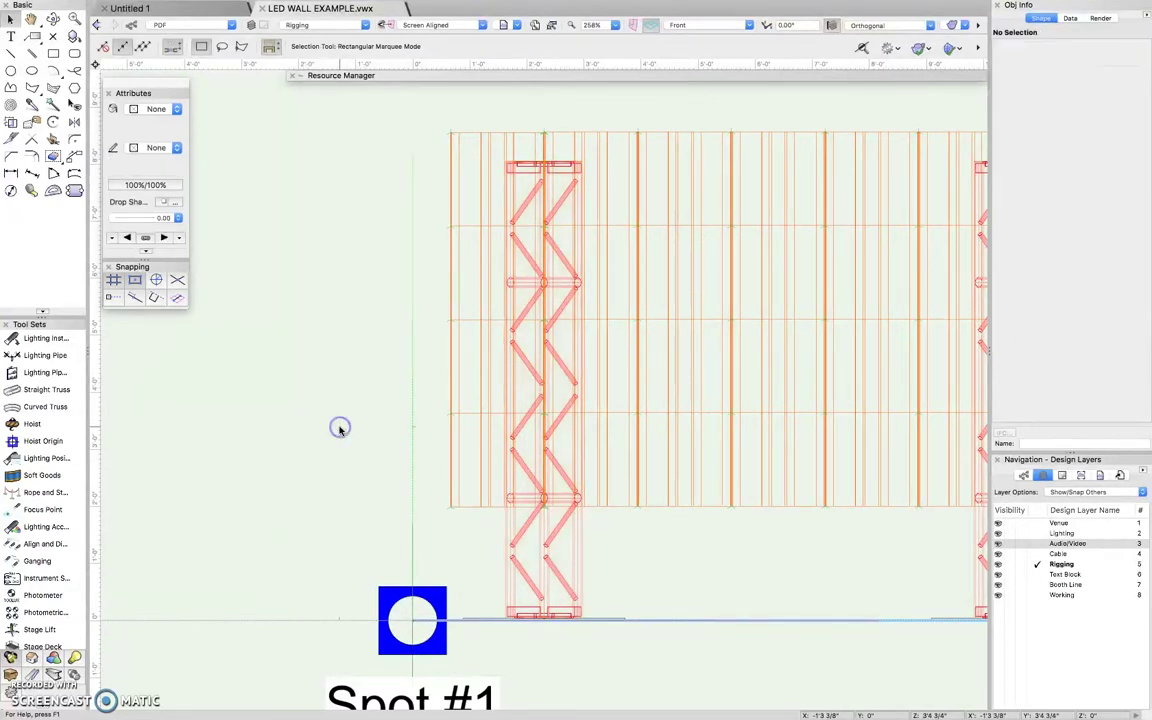
{"action": "scroll", "coordinate": [339, 427], "scroll_direction": "down", "scroll_amount": 2}
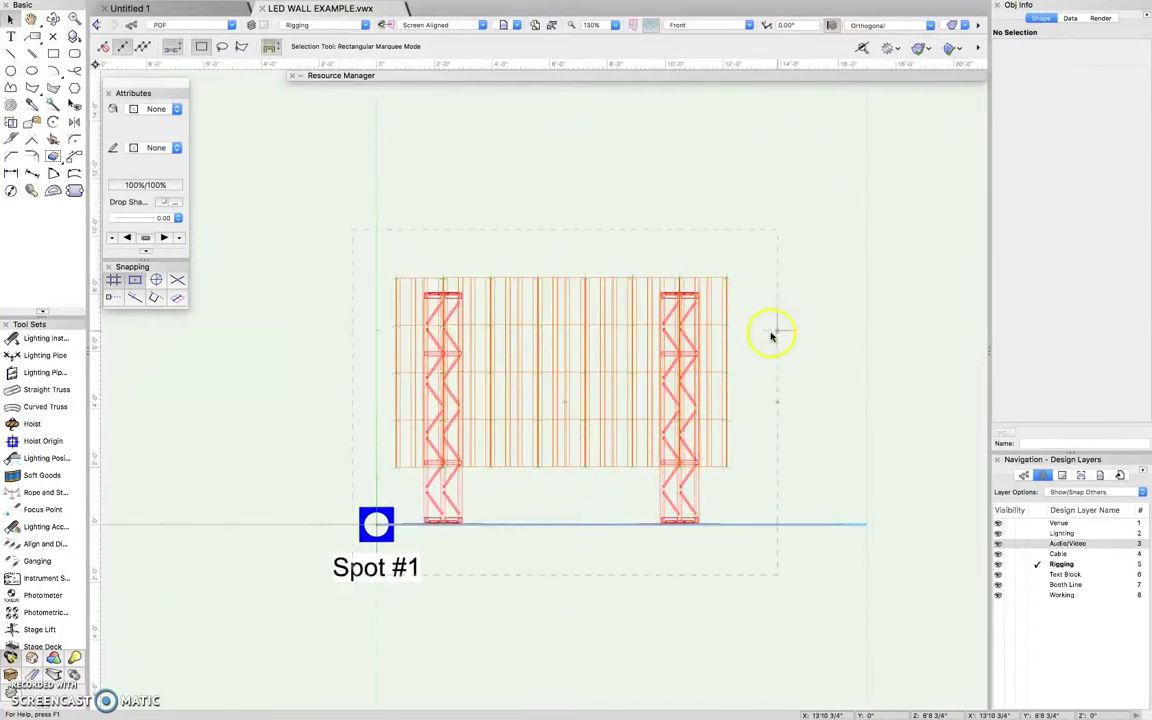
{"action": "left_click_drag", "start_coordinate": [761, 470], "coordinate": [290, 215]}
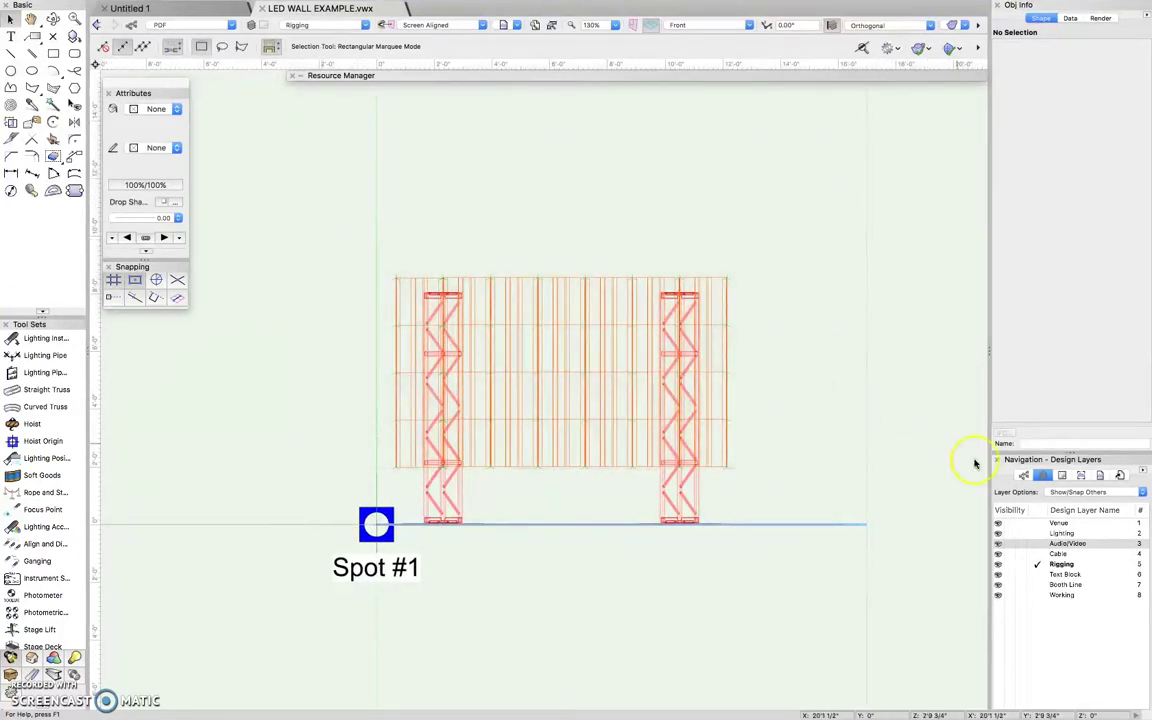
{"action": "left_click", "coordinate": [1068, 543]}
Select all the LED panels and move the whole wall straight up by two panel heights.
{"action": "left_click", "coordinate": [779, 465]}
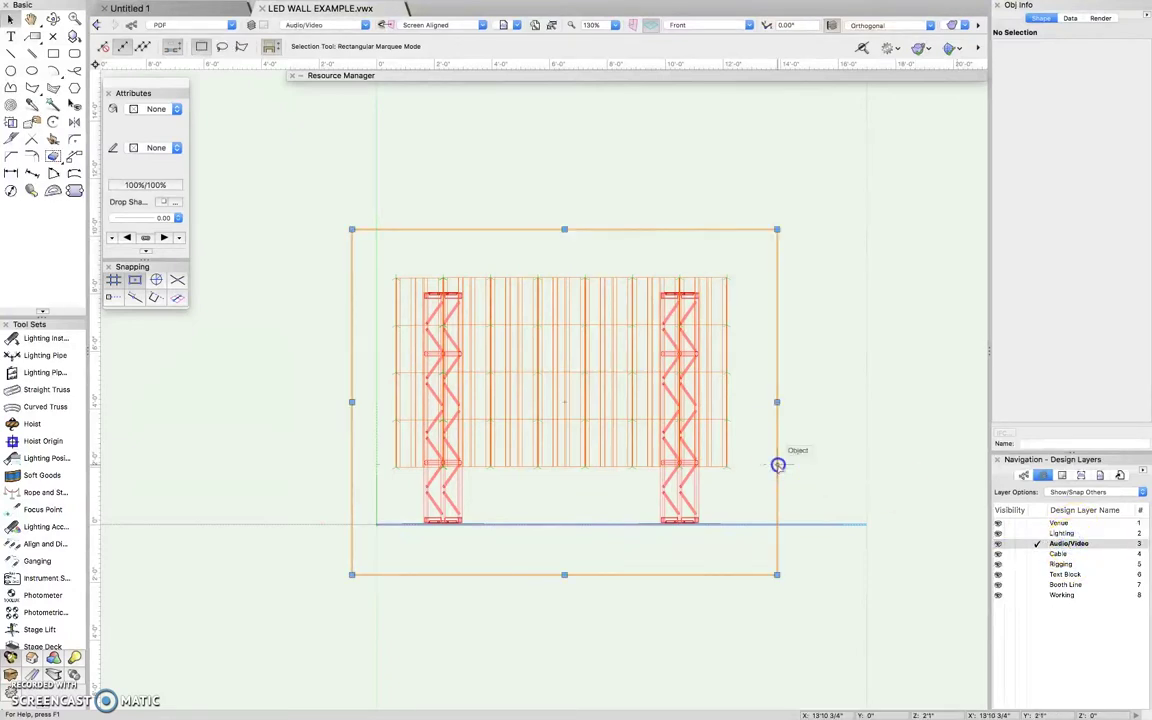
{"action": "left_click", "coordinate": [764, 462]}
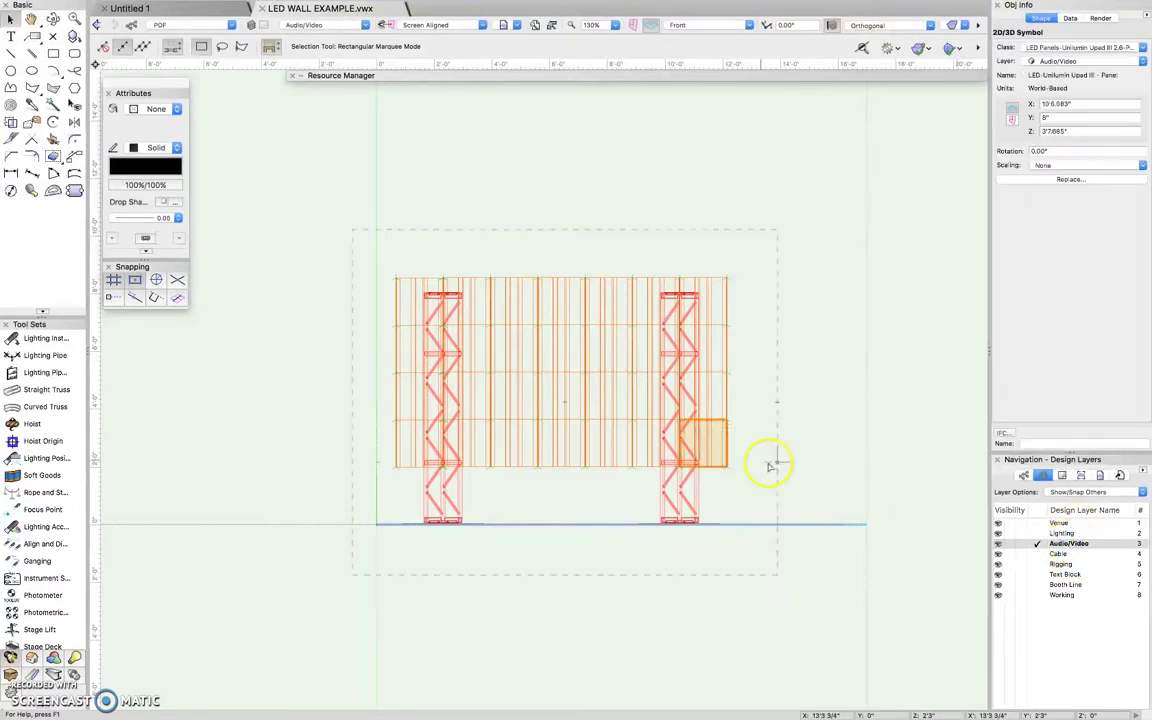
{"action": "left_click", "coordinate": [779, 228]}
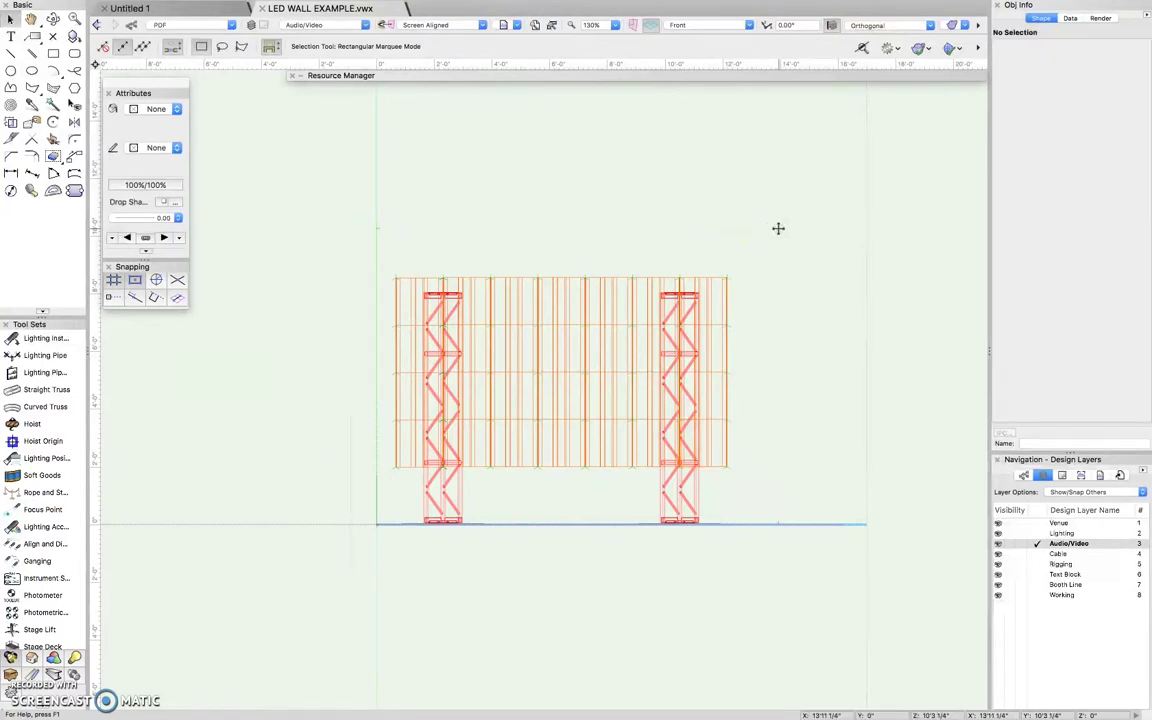
{"action": "left_click_drag", "start_coordinate": [779, 244], "coordinate": [291, 471]}
{"action": "left_click_drag", "start_coordinate": [555, 315], "coordinate": [531, 228]}
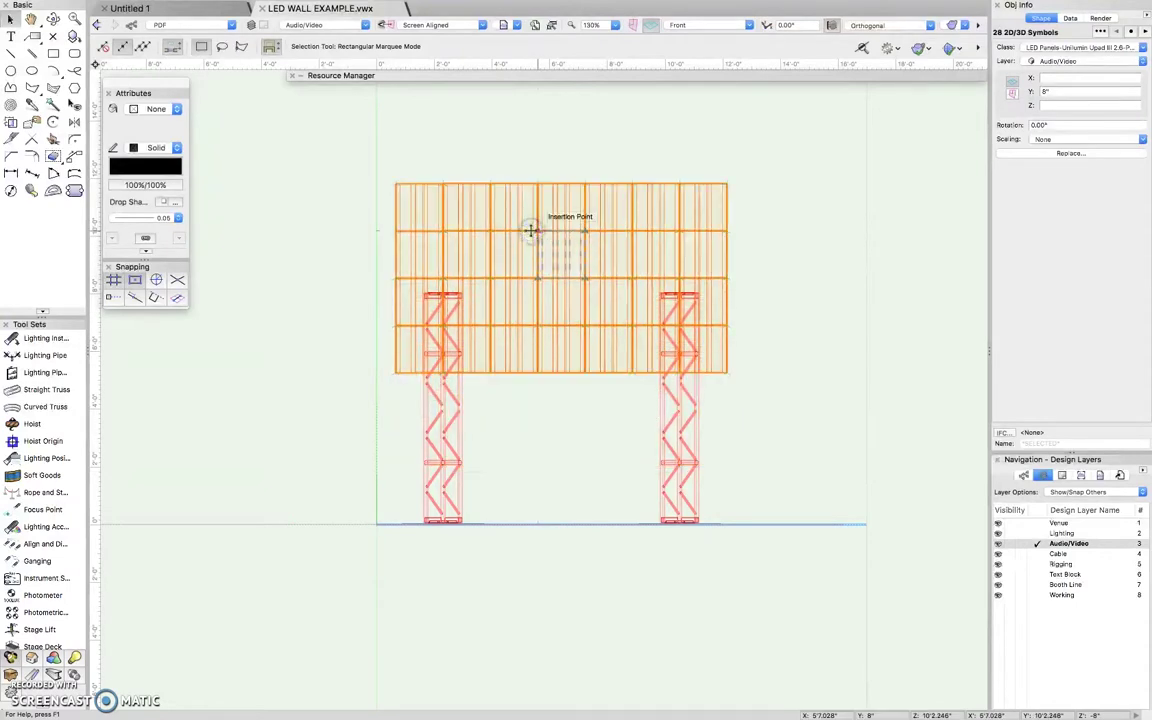
{"action": "left_click", "coordinate": [571, 465]}
Draw a vertical line about 10 1/4" long up from the floor at the inner corner of the second truss's base plate.
{"action": "scroll", "coordinate": [570, 470], "scroll_direction": "up", "scroll_amount": 3}
{"action": "scroll", "coordinate": [570, 470], "scroll_direction": "up", "scroll_amount": 3}
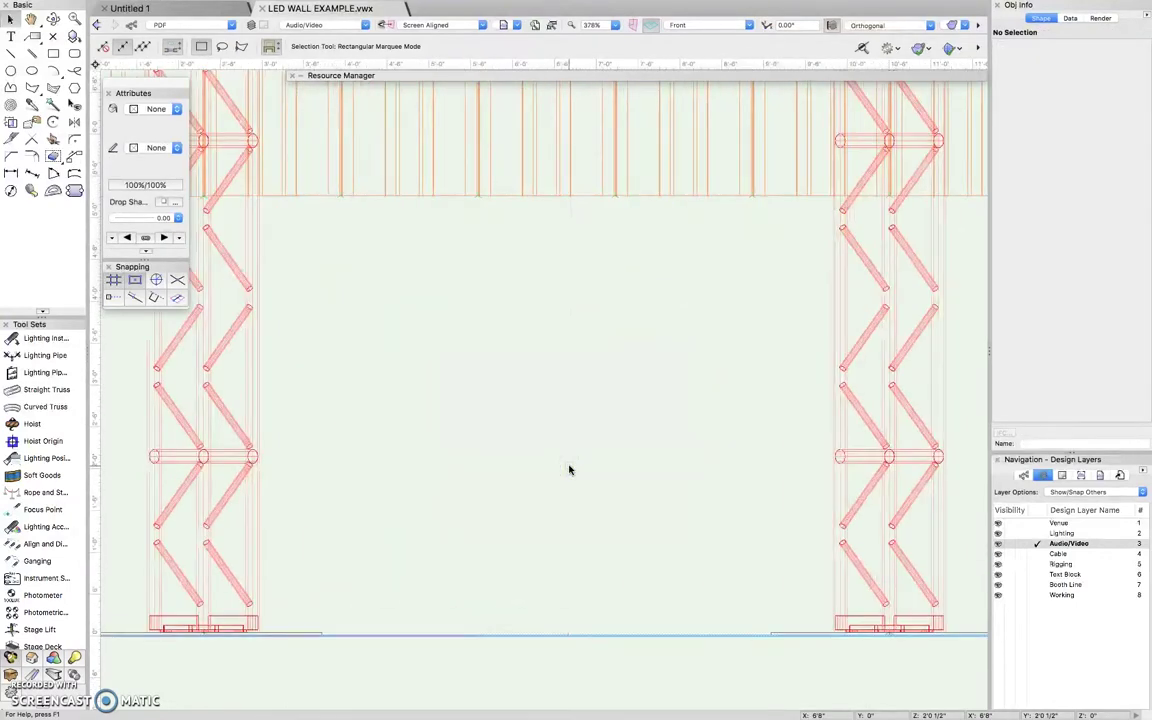
{"action": "key", "text": "2"}
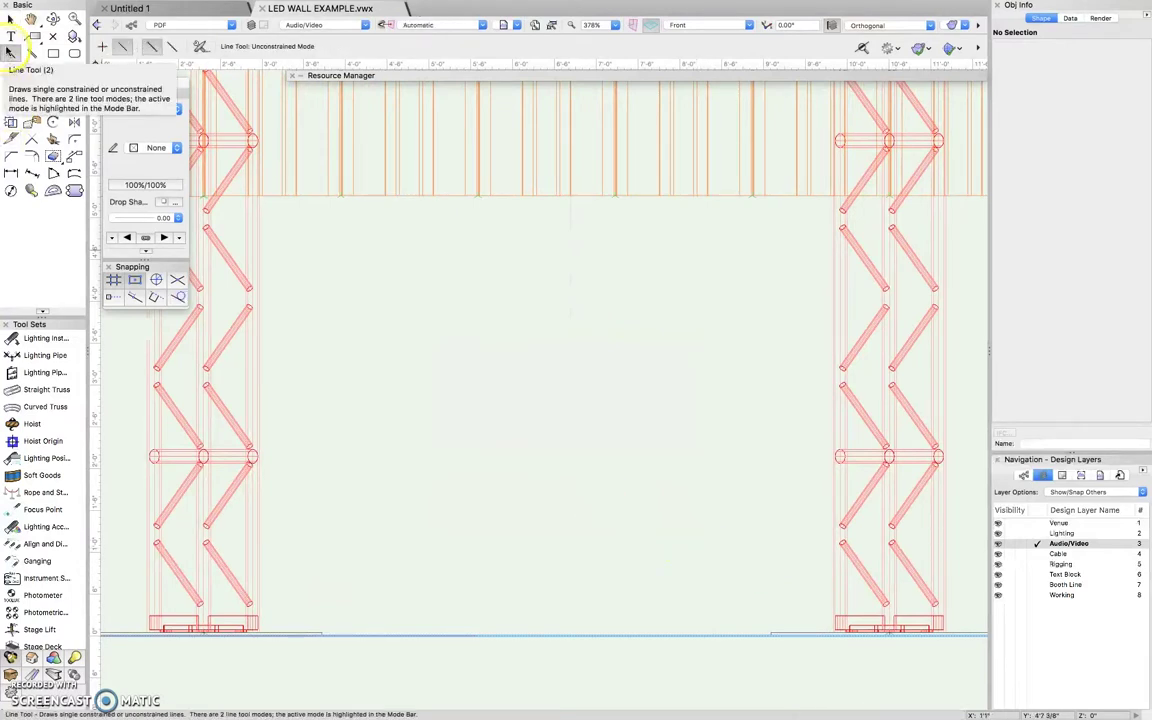
{"action": "scroll", "coordinate": [807, 646], "scroll_direction": "up", "scroll_amount": 5}
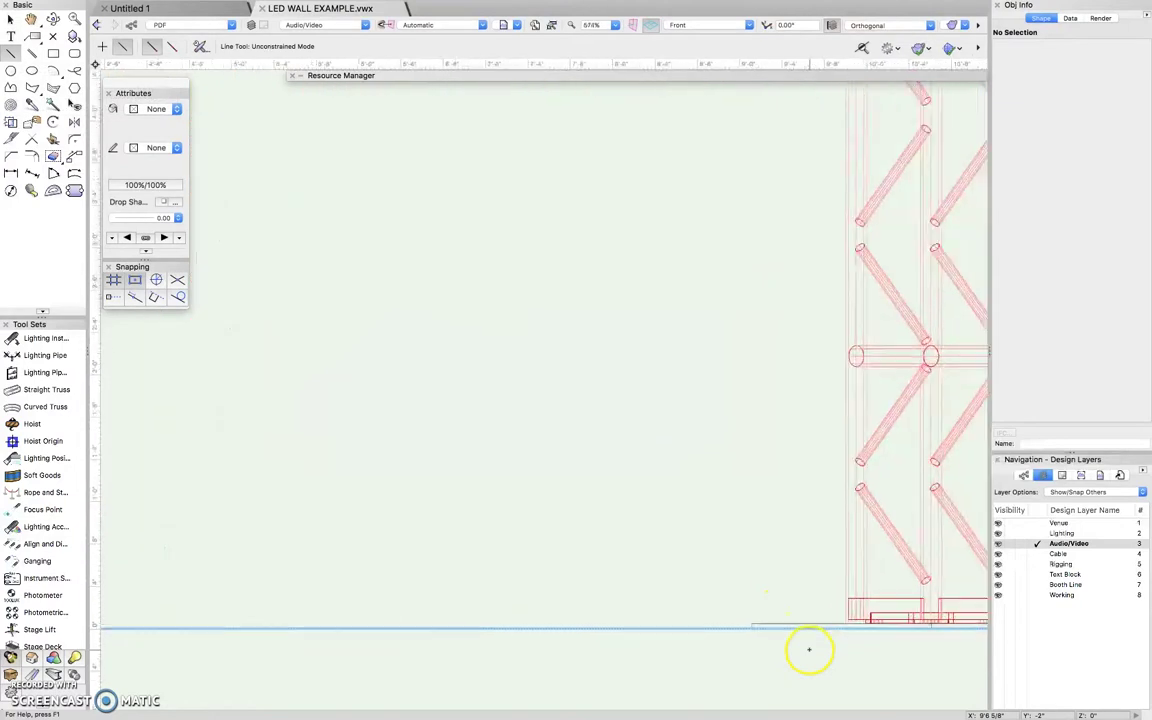
{"action": "left_click", "coordinate": [697, 611]}
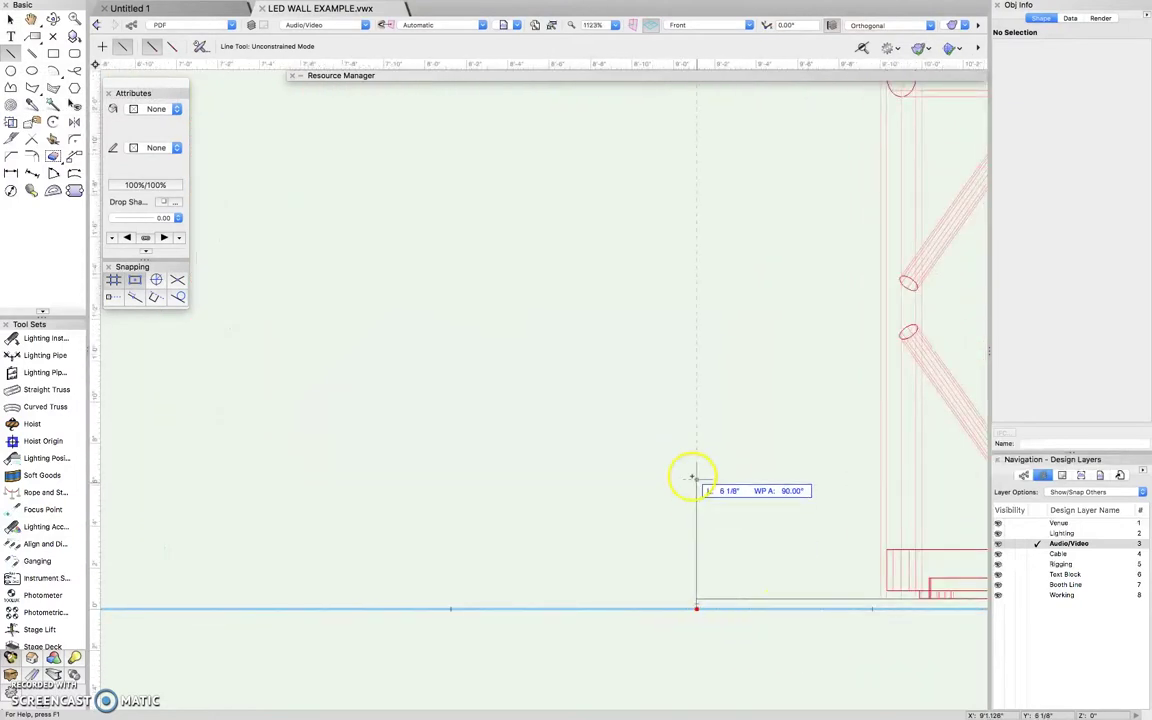
{"action": "left_click", "coordinate": [697, 397]}
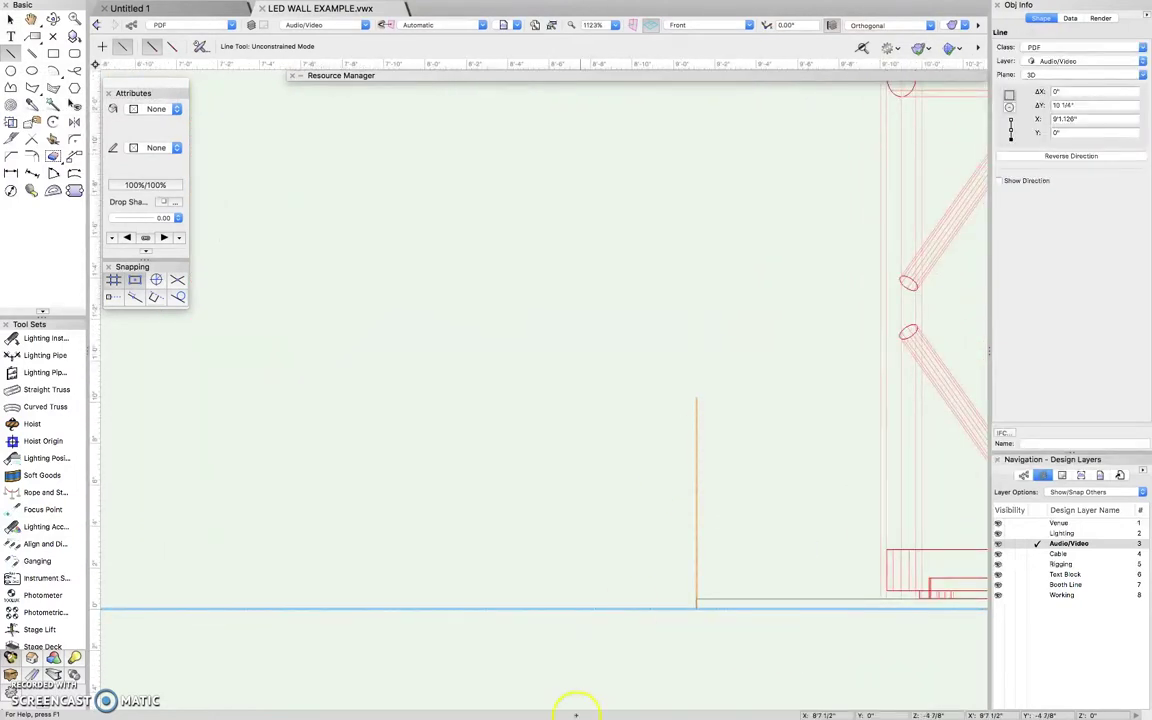
Set the vertical line's ΔY to 2'.
{"action": "key", "text": "x"}
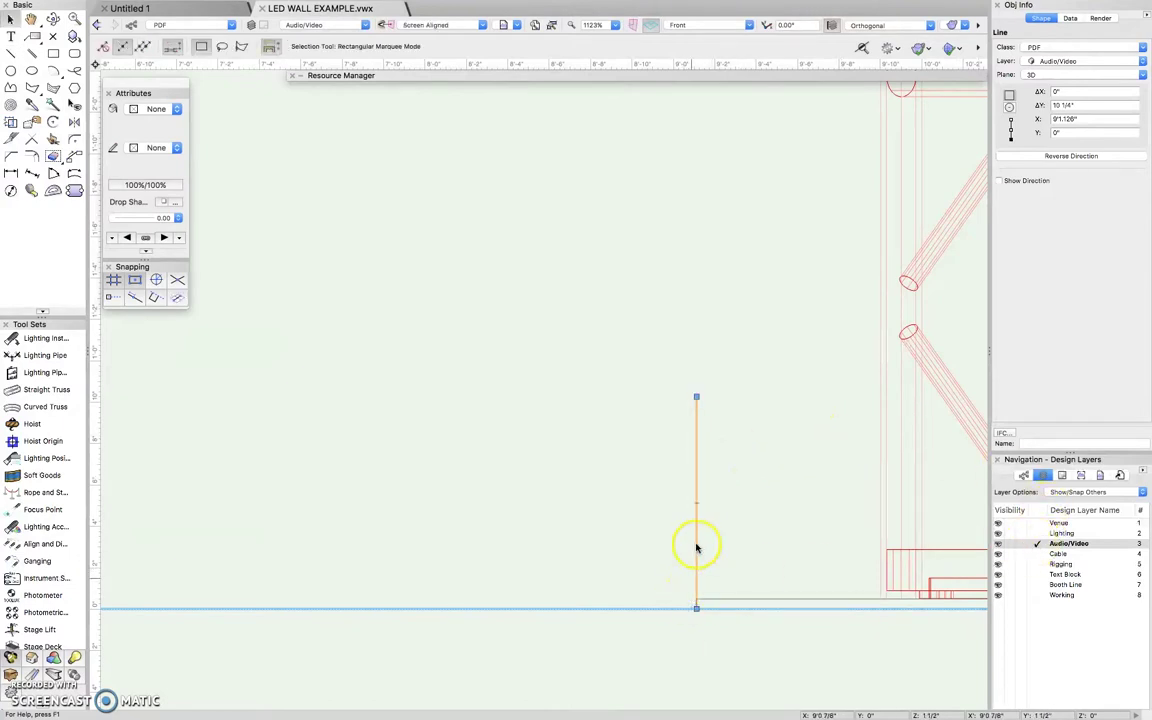
{"action": "left_click", "coordinate": [1088, 105]}
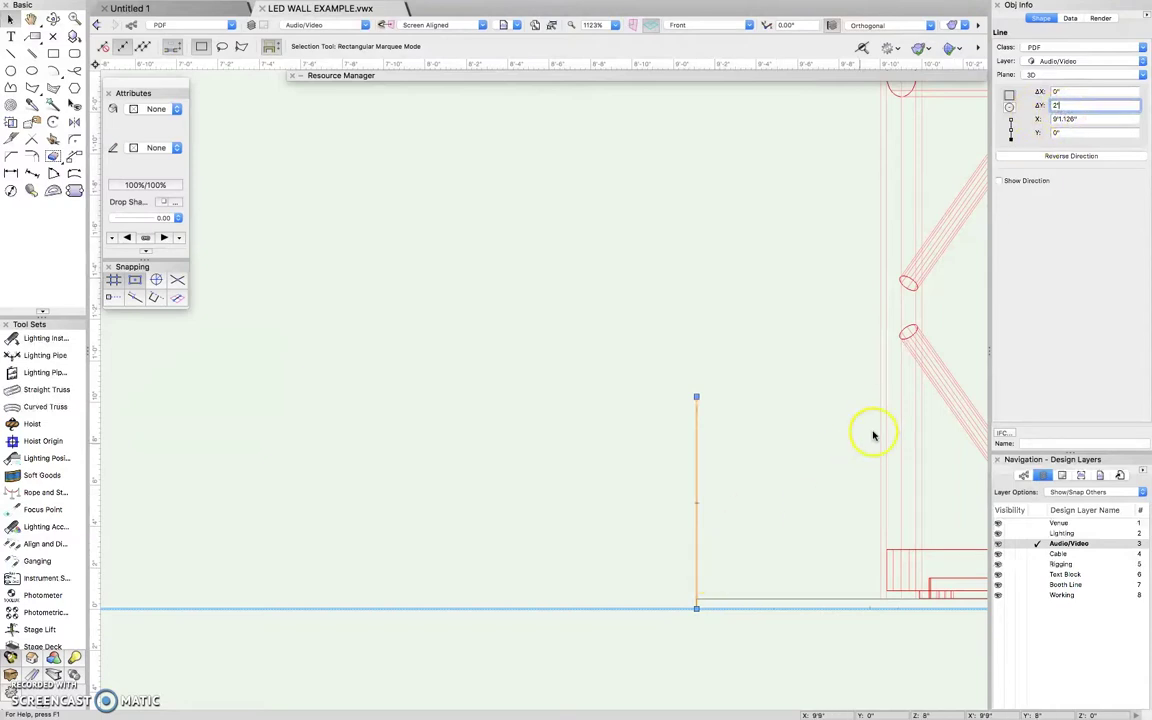
{"action": "key", "text": "Return"}
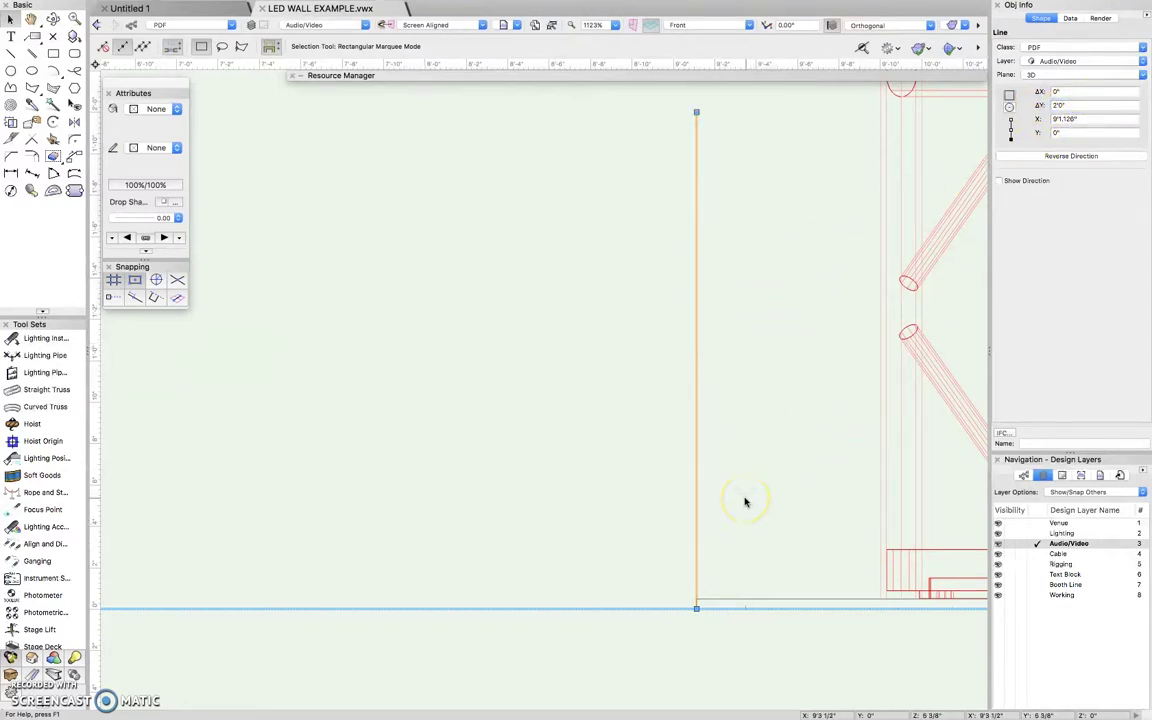
Move the 2' line straight up so its upper endpoint meets the bottom edge of the LED wall.
{"action": "scroll", "coordinate": [745, 502], "scroll_direction": "down", "scroll_amount": 5}
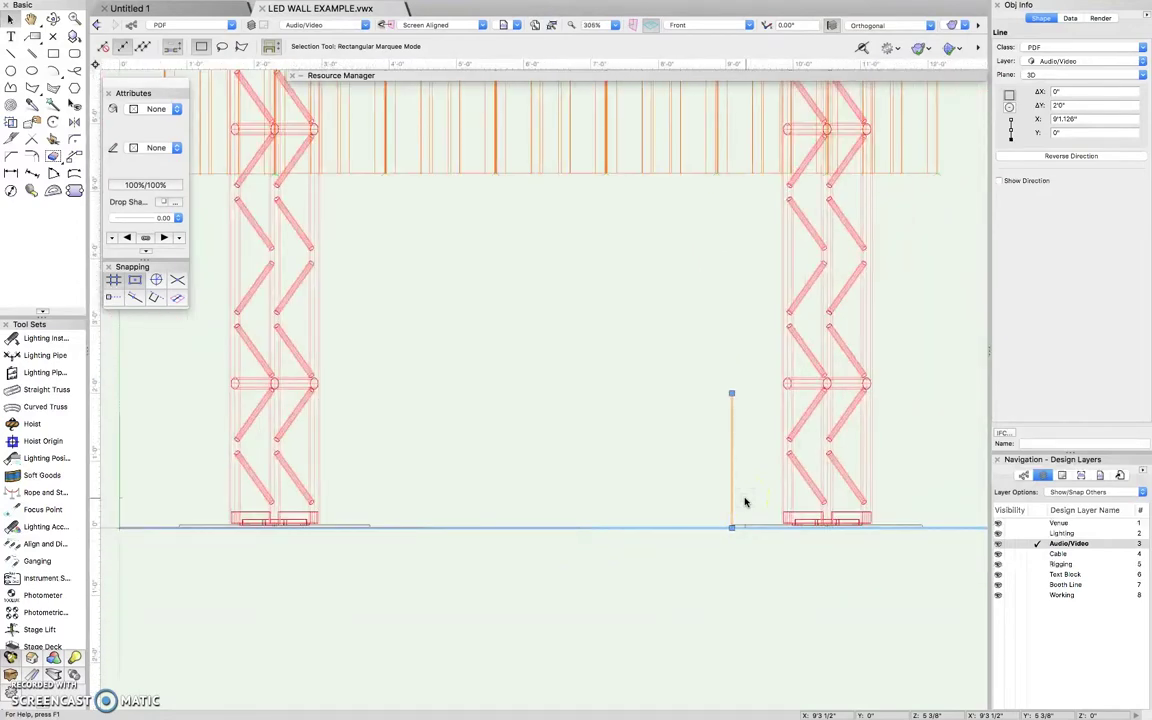
{"action": "scroll", "coordinate": [731, 528], "scroll_direction": "up", "scroll_amount": 5}
{"action": "scroll", "coordinate": [731, 530], "scroll_direction": "down", "scroll_amount": 4}
{"action": "scroll", "coordinate": [731, 528], "scroll_direction": "down", "scroll_amount": 3}
{"action": "scroll", "coordinate": [746, 399], "scroll_direction": "up", "scroll_amount": 2}
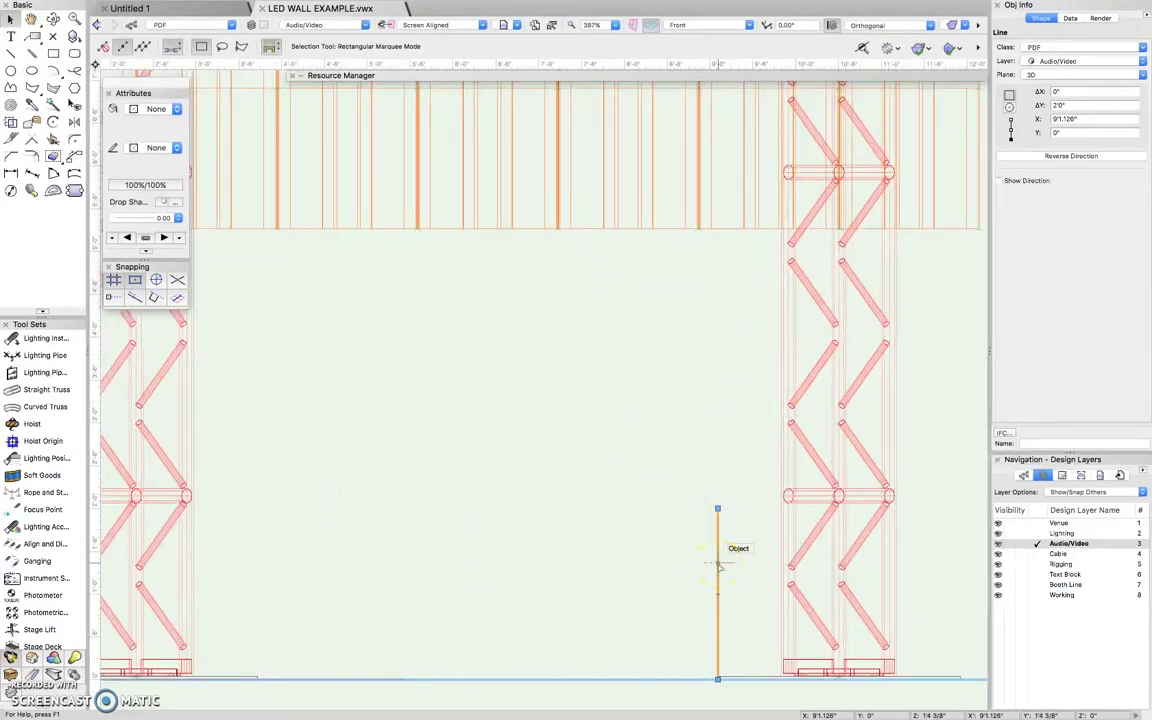
{"action": "left_click_drag", "start_coordinate": [717, 508], "coordinate": [716, 301]}
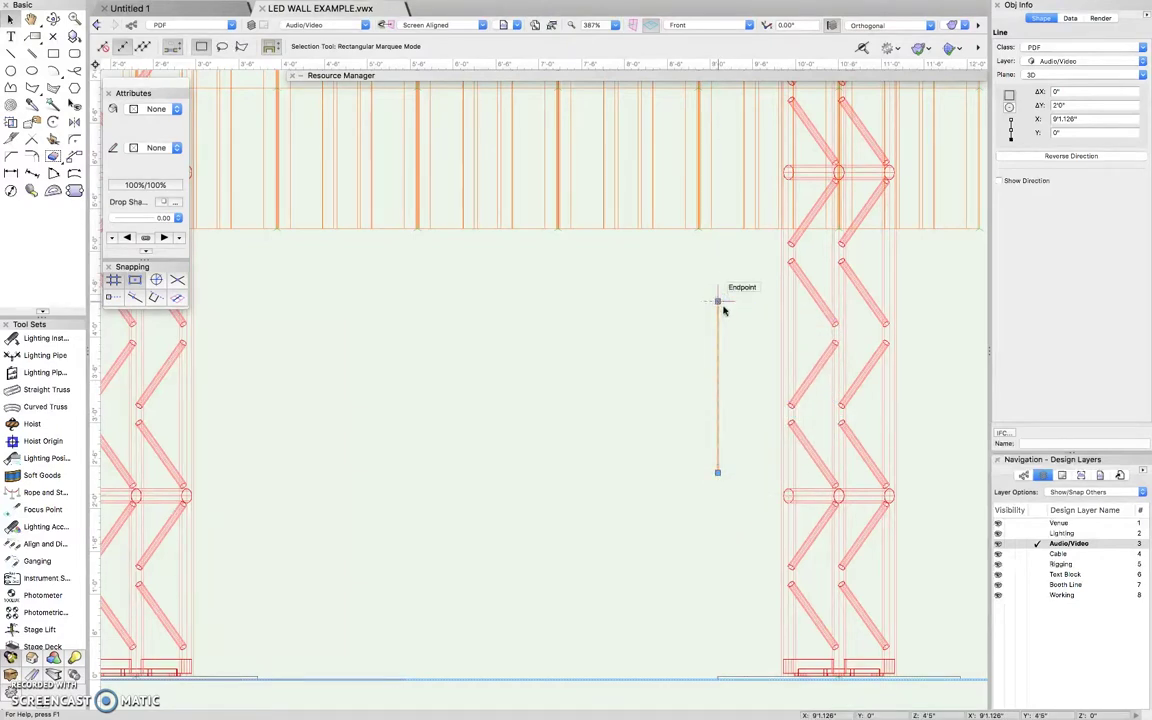
{"action": "left_click", "coordinate": [722, 306]}
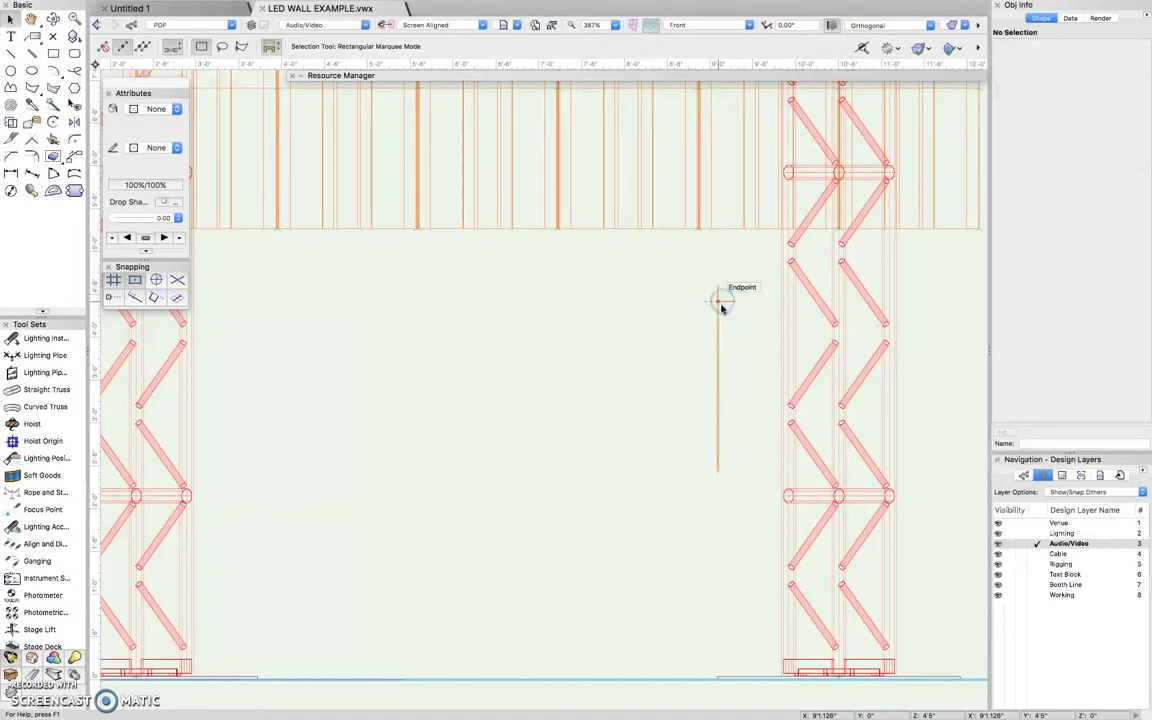
{"action": "left_click_drag", "start_coordinate": [720, 305], "coordinate": [720, 281]}
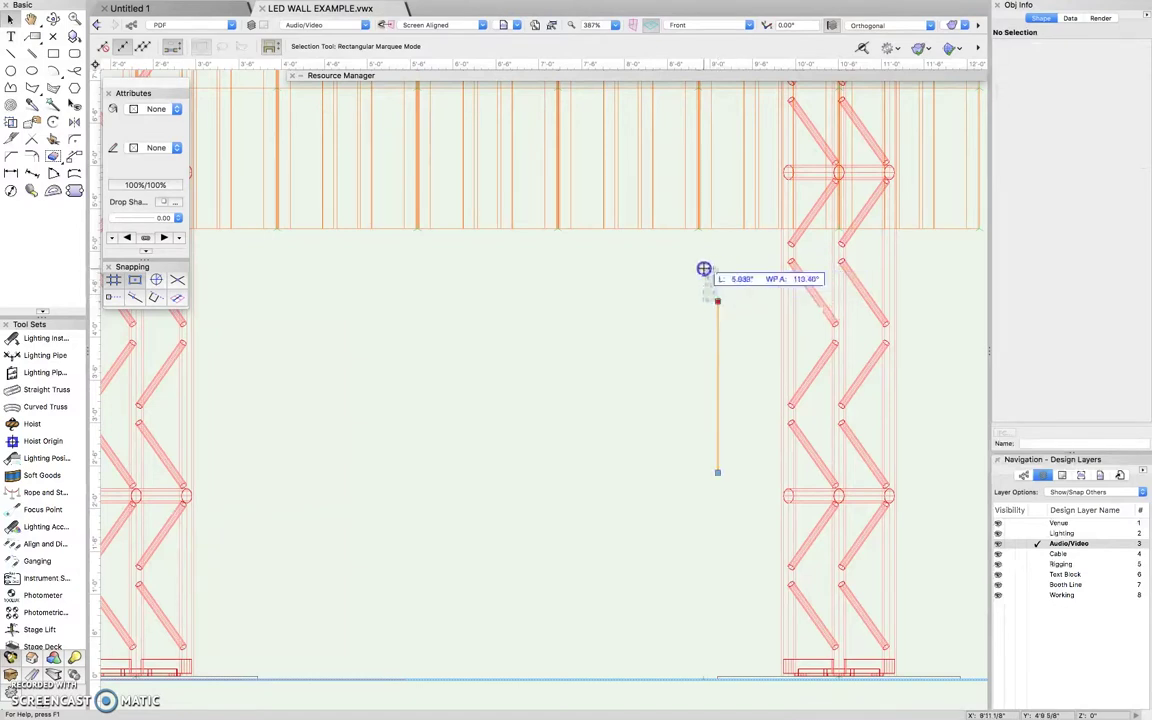
{"action": "left_click", "coordinate": [703, 269]}
{"action": "left_click_drag", "start_coordinate": [703, 270], "coordinate": [717, 233]}
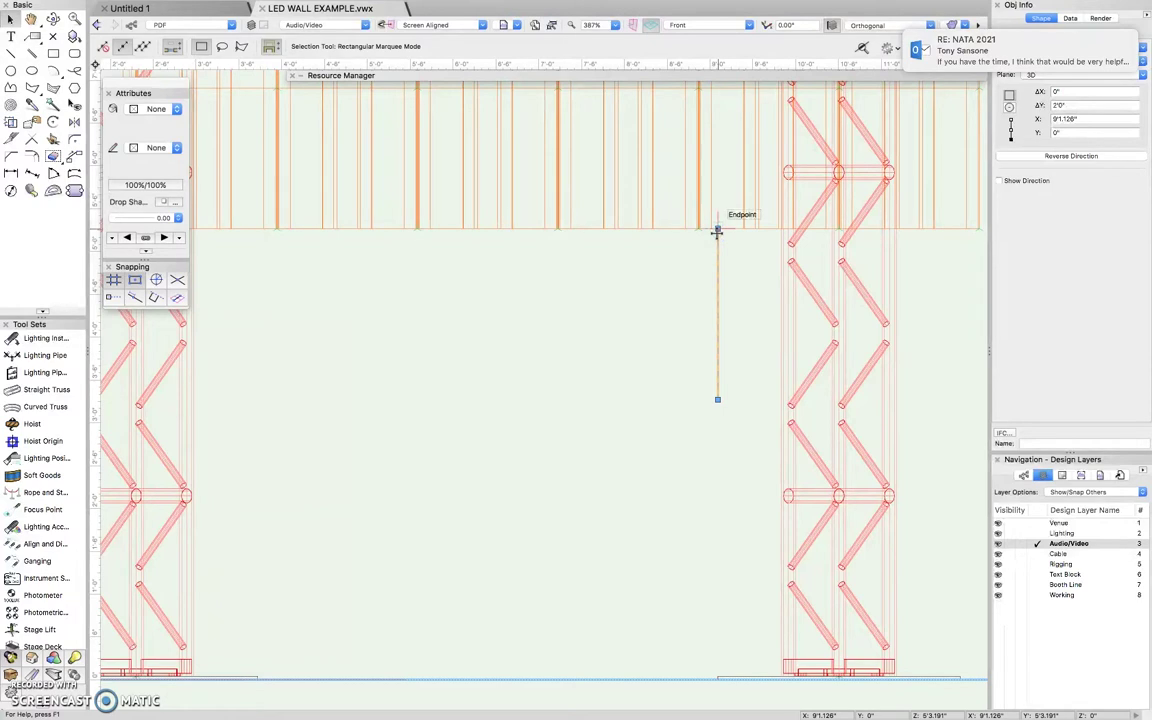
Select the LED panels together with the line and move them down, snapping the line's lower endpoint to the floor at the base plate corner.
{"action": "scroll", "coordinate": [599, 465], "scroll_direction": "down", "scroll_amount": 3}
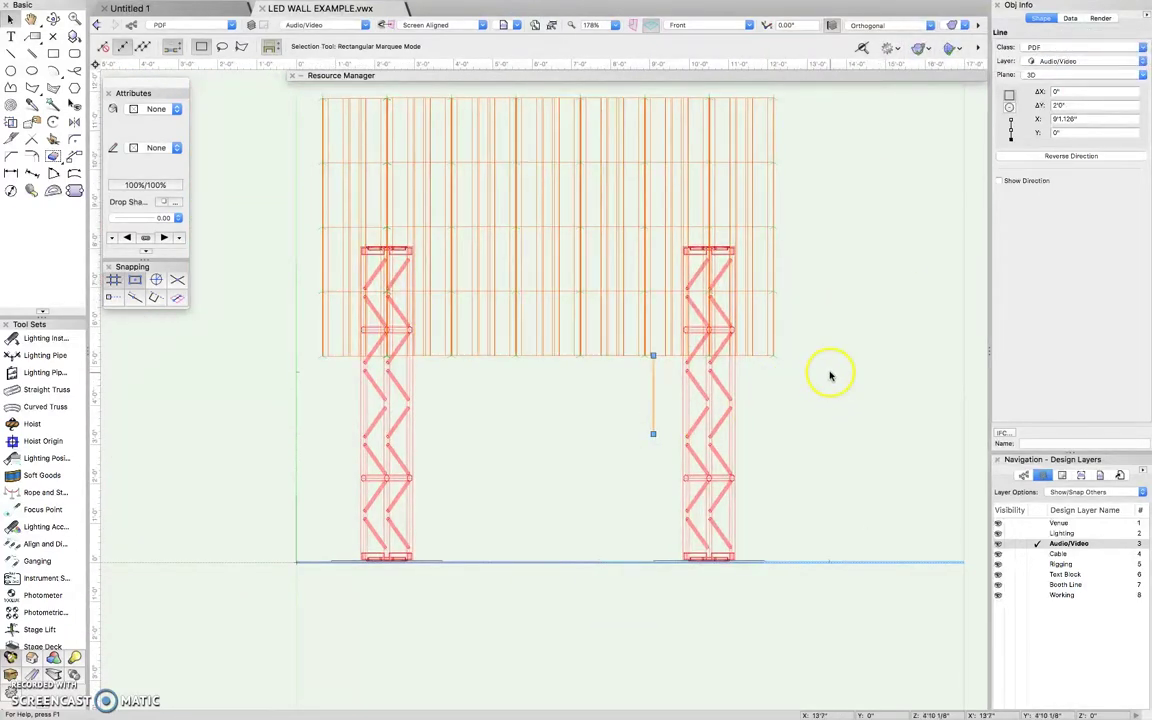
{"action": "left_click_drag", "start_coordinate": [789, 373], "coordinate": [282, 94]}
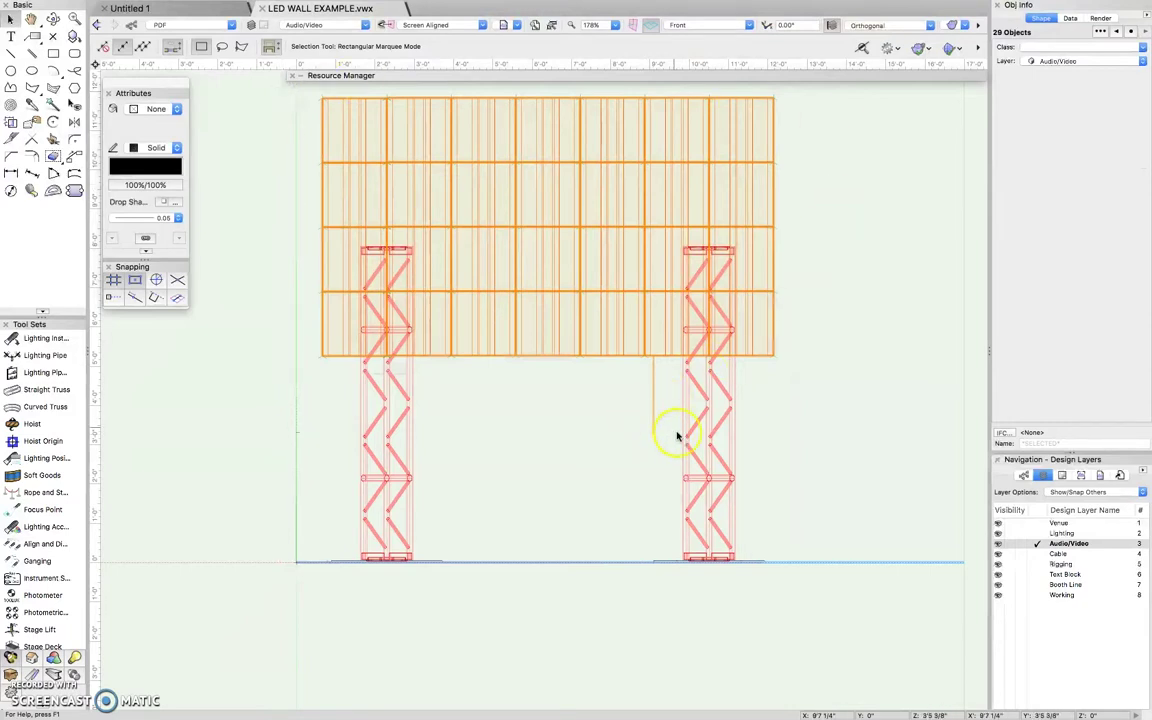
{"action": "scroll", "coordinate": [658, 504], "scroll_direction": "up", "scroll_amount": 5}
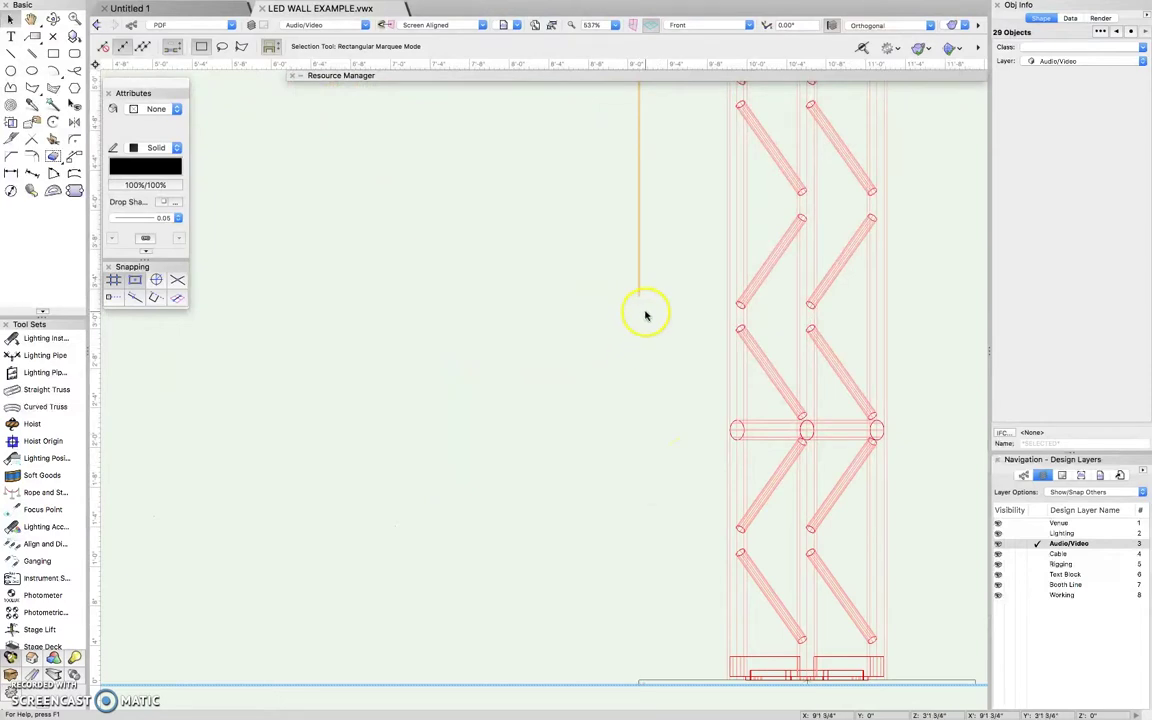
{"action": "mouse_move", "coordinate": [641, 296]}
{"action": "left_mouse_down"}
{"action": "mouse_move", "coordinate": [622, 599]}
{"action": "mouse_move", "coordinate": [638, 685]}
{"action": "left_mouse_up"}
{"action": "scroll", "coordinate": [640, 684], "scroll_direction": "up", "scroll_amount": 4}
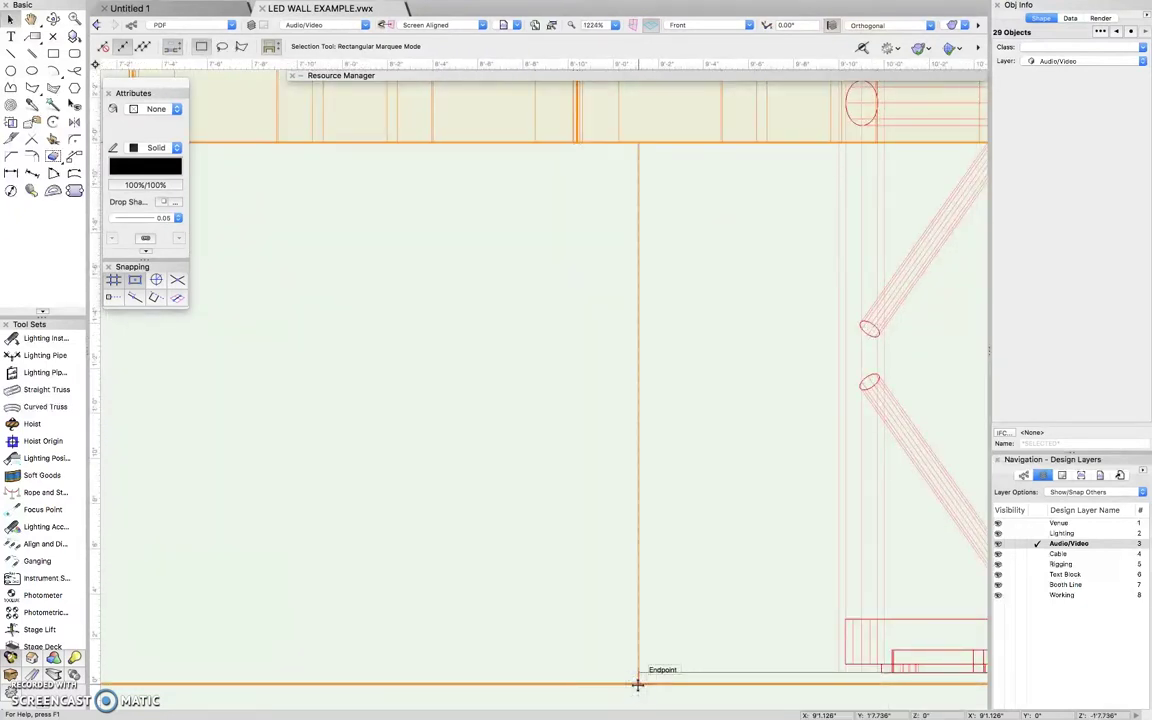
Delete the 2' reference line below the LED wall.
{"action": "scroll", "coordinate": [581, 545], "scroll_direction": "down", "scroll_amount": 6}
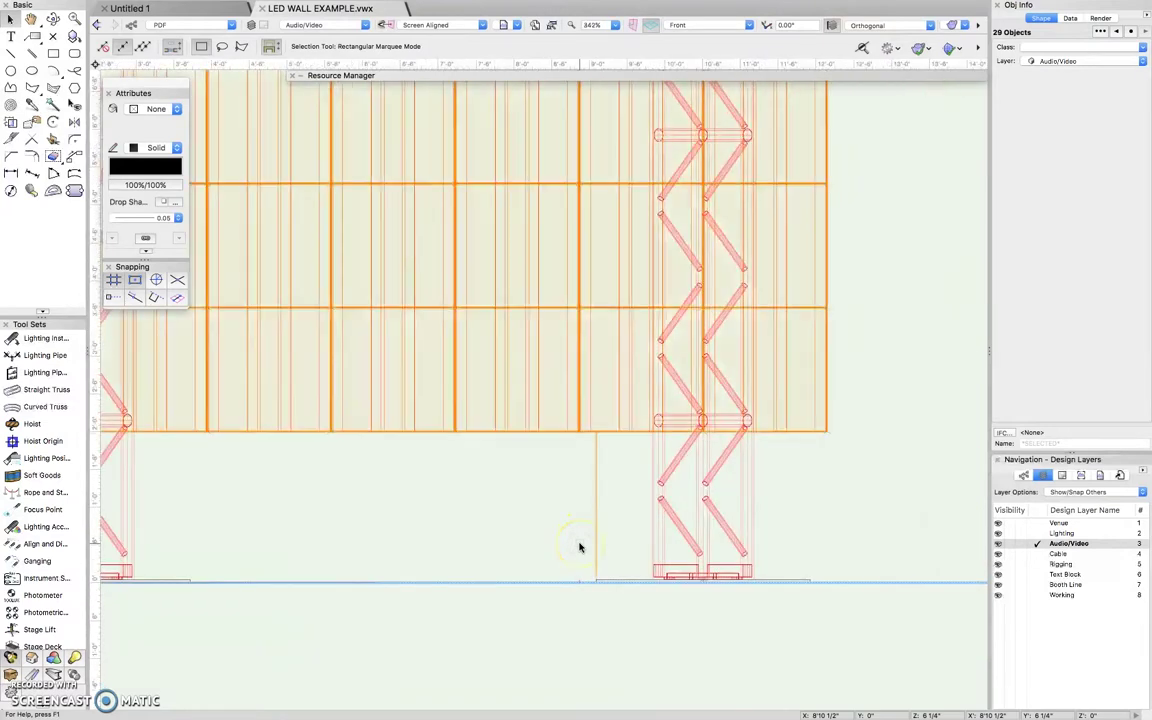
{"action": "scroll", "coordinate": [579, 546], "scroll_direction": "down", "scroll_amount": 3}
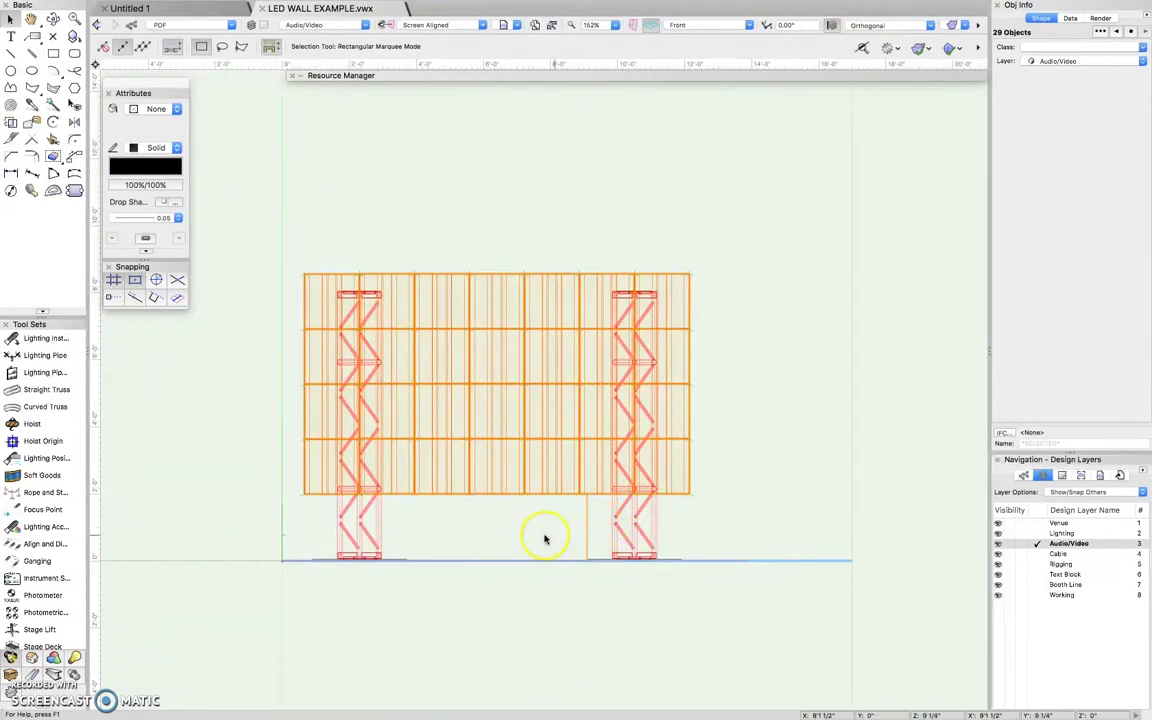
{"action": "left_click", "coordinate": [584, 535]}
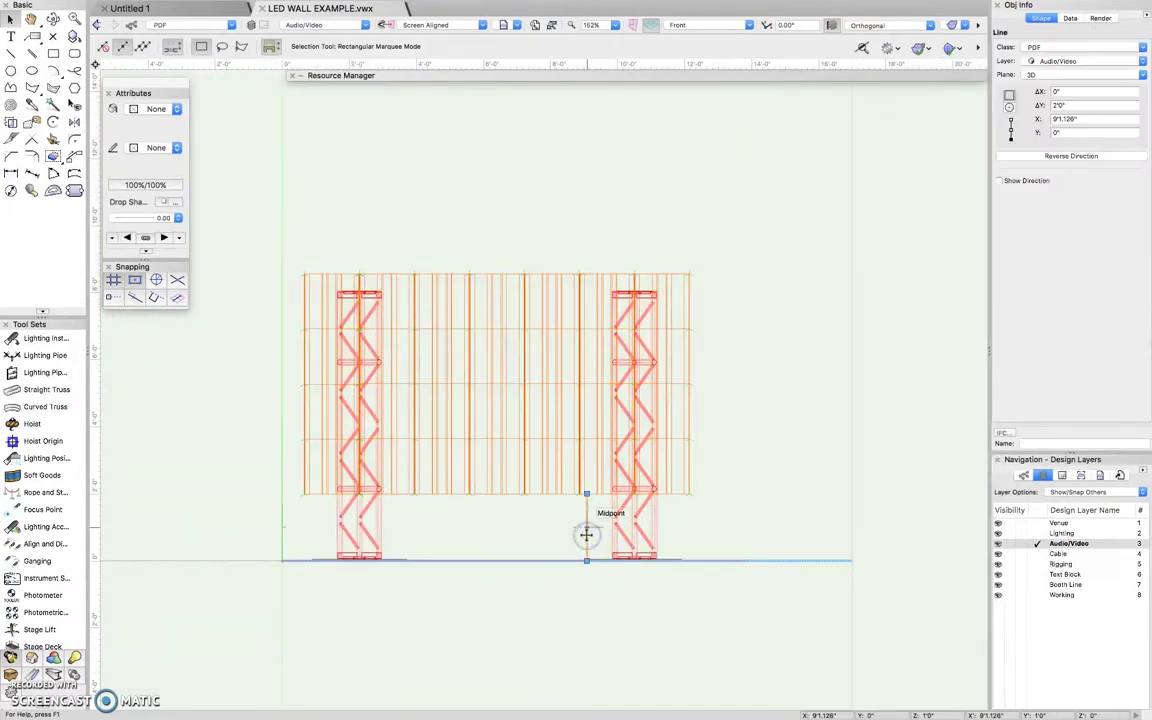
{"action": "key", "text": "Delete"}
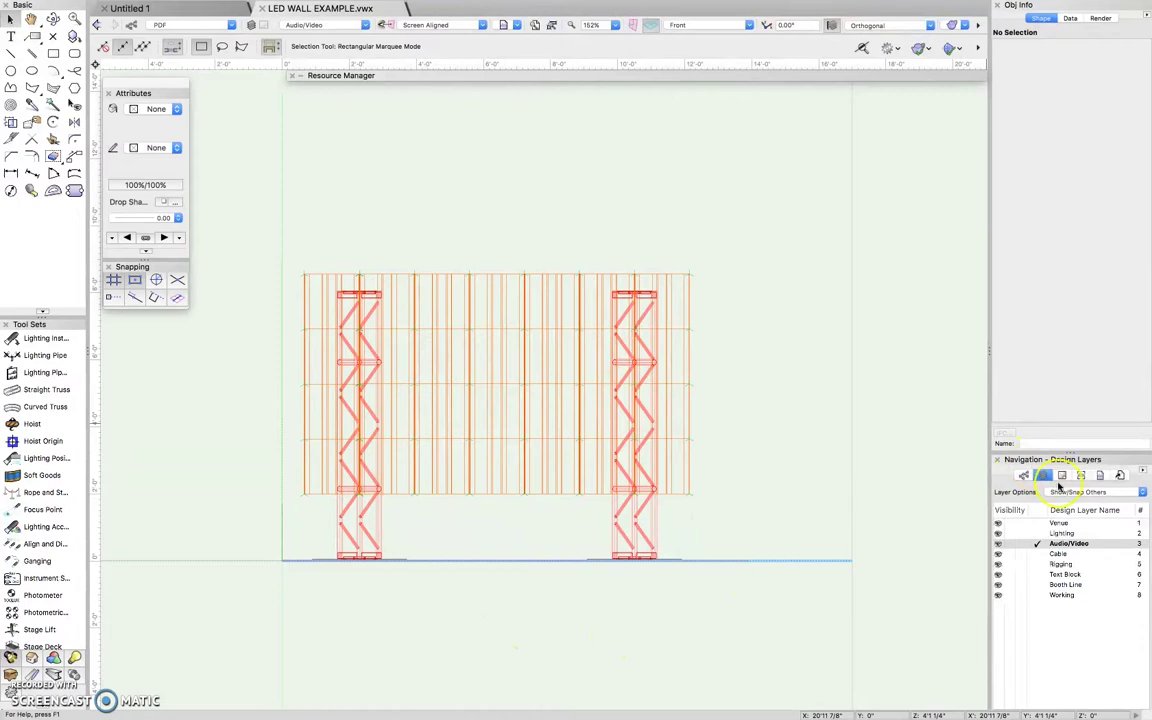
Make the Rigging design layer active, inspect the left vertical truss, and clear the selection.
{"action": "left_click", "coordinate": [1070, 544]}
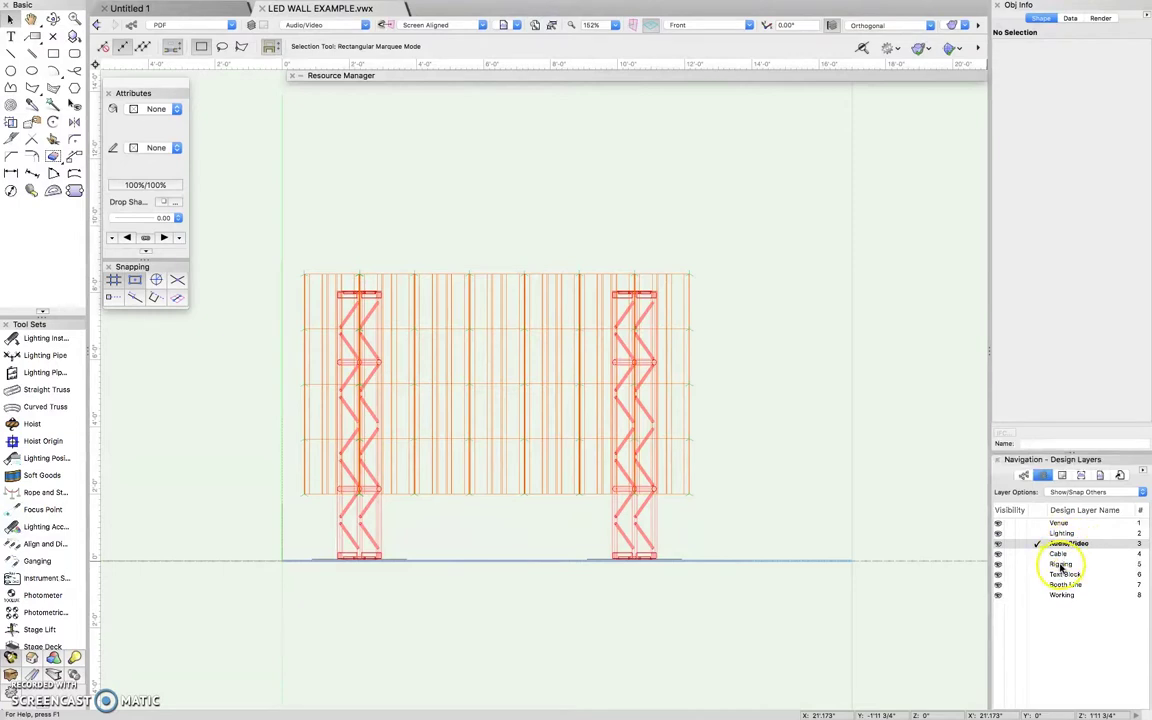
{"action": "left_click", "coordinate": [1061, 566]}
{"action": "double_click", "coordinate": [1061, 566]}
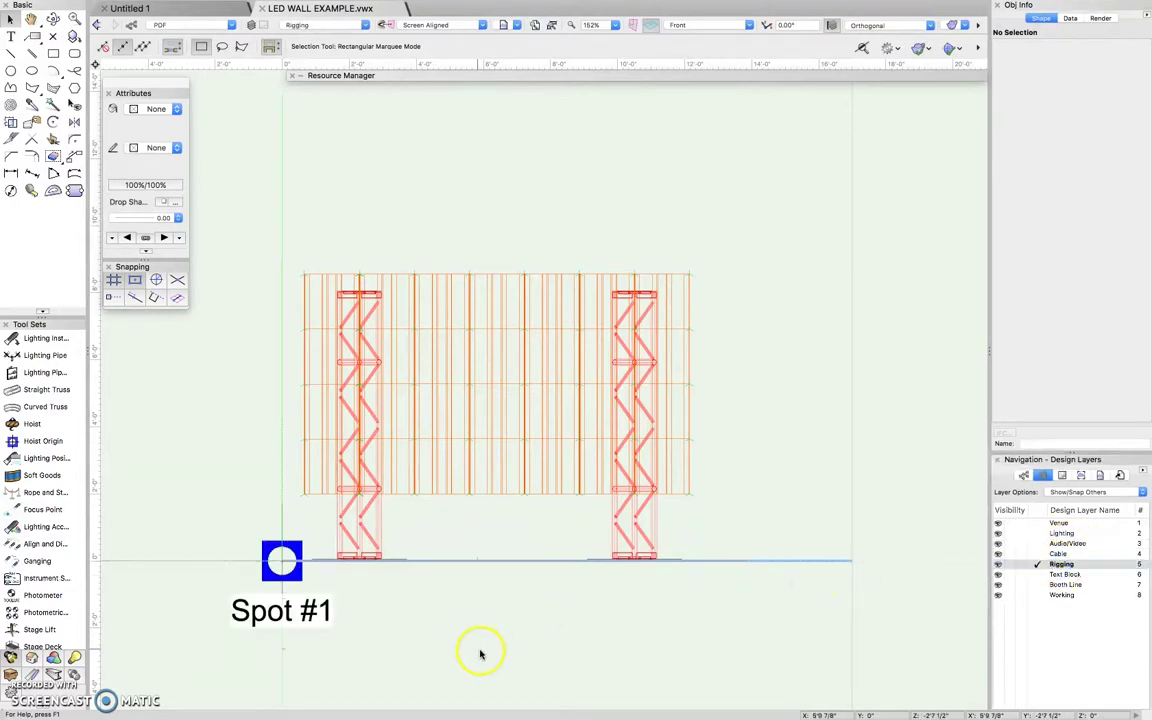
{"action": "left_click", "coordinate": [368, 536]}
{"action": "left_click", "coordinate": [726, 530]}
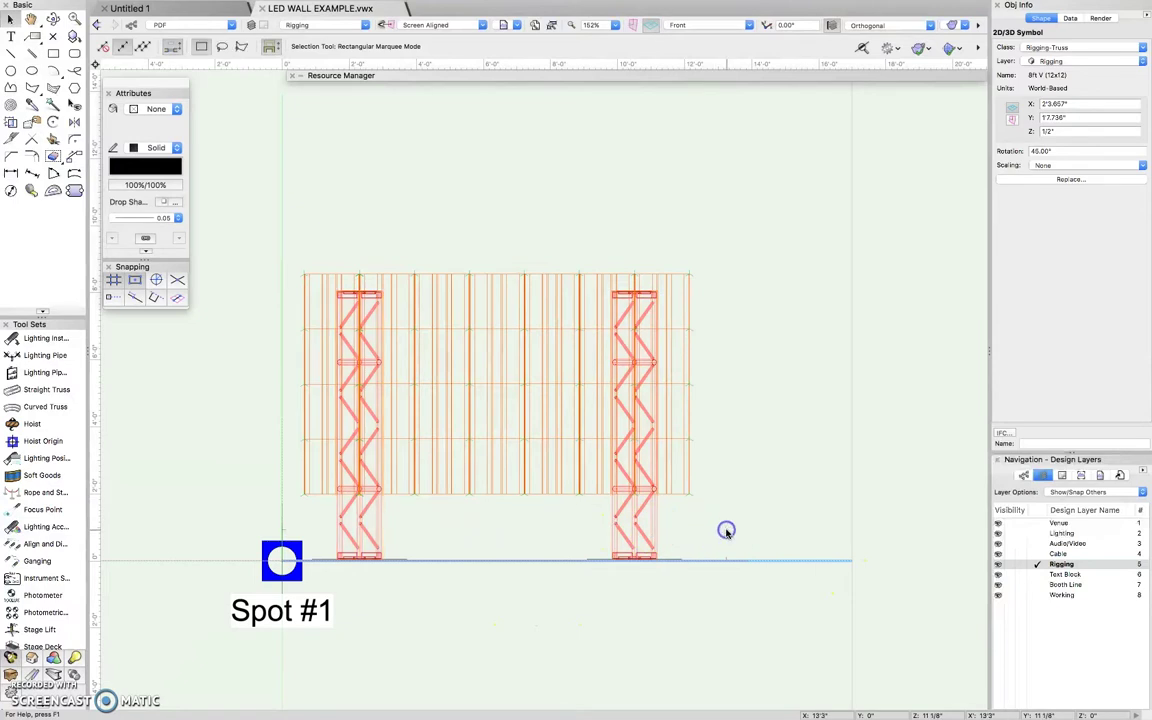
Compare the 8.5x11 Portrait, 8.5x11 Landscape and 11x17 sheet layers by opening each one.
{"action": "left_click", "coordinate": [1060, 475]}
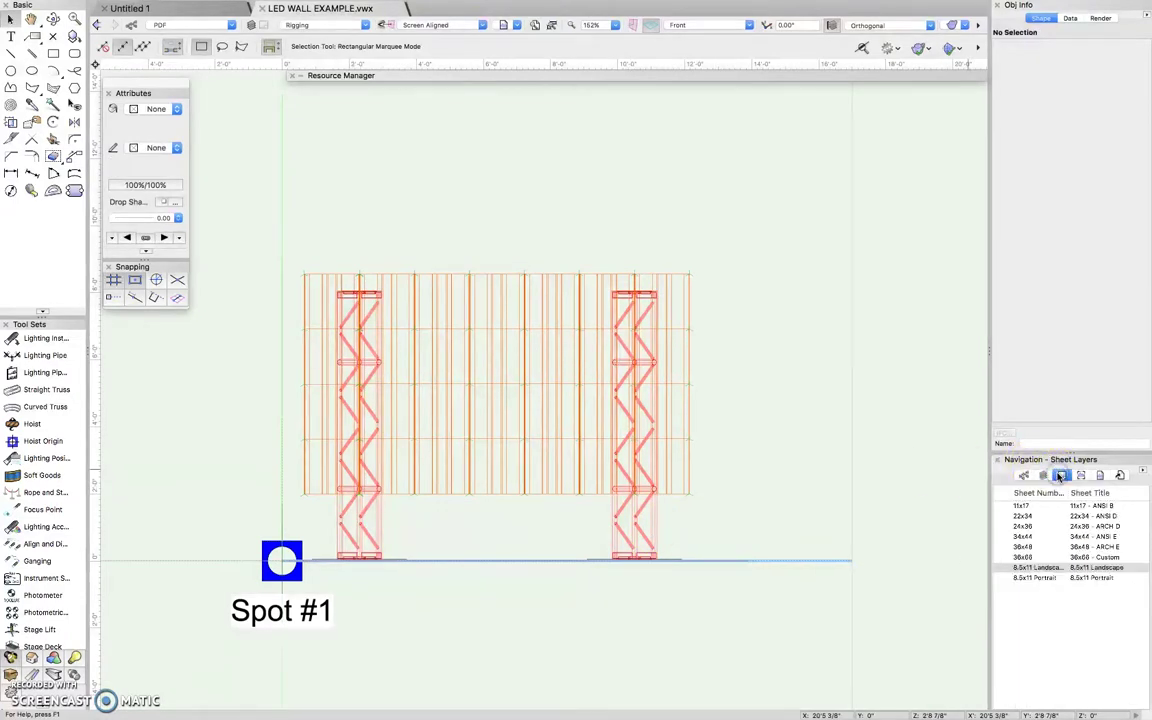
{"action": "left_click", "coordinate": [1038, 578]}
{"action": "double_click", "coordinate": [1038, 578]}
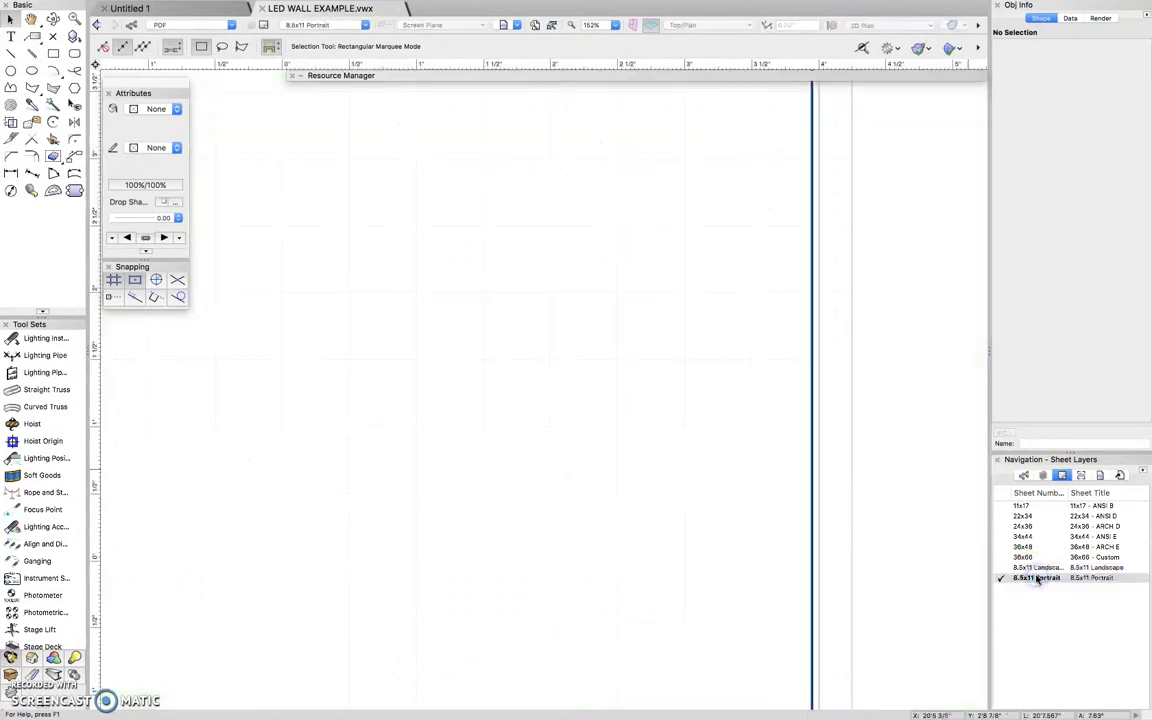
{"action": "scroll", "coordinate": [848, 548], "scroll_direction": "down", "scroll_amount": 3}
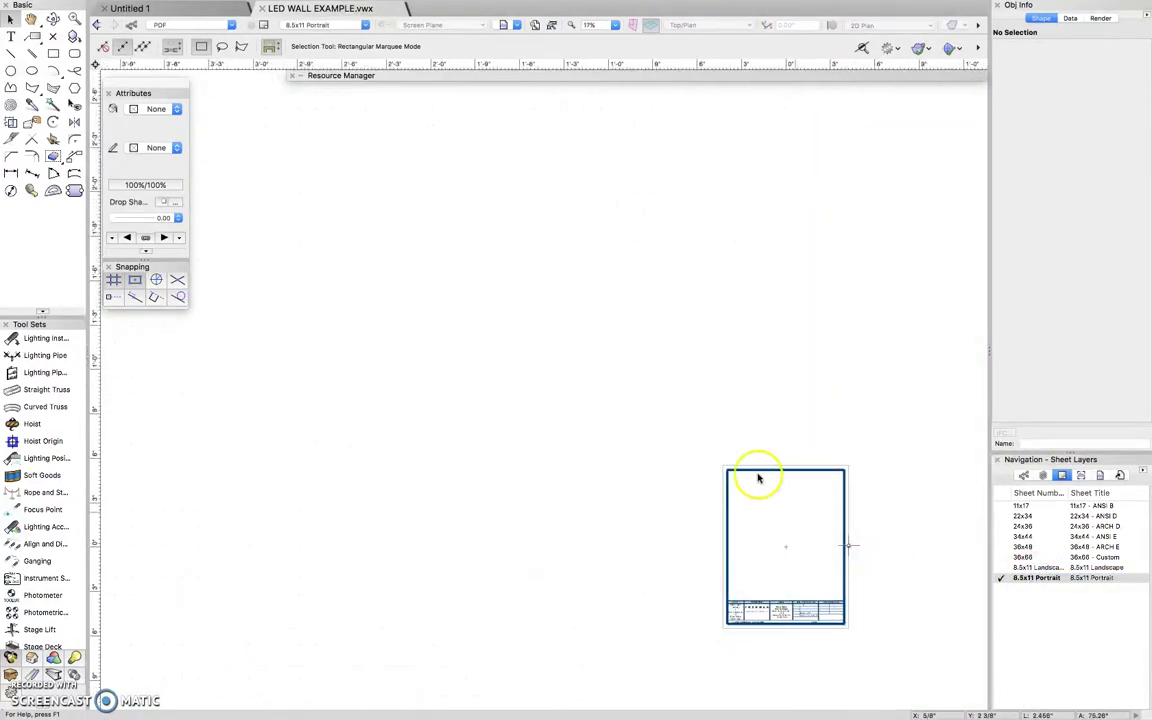
{"action": "double_click", "coordinate": [1038, 568]}
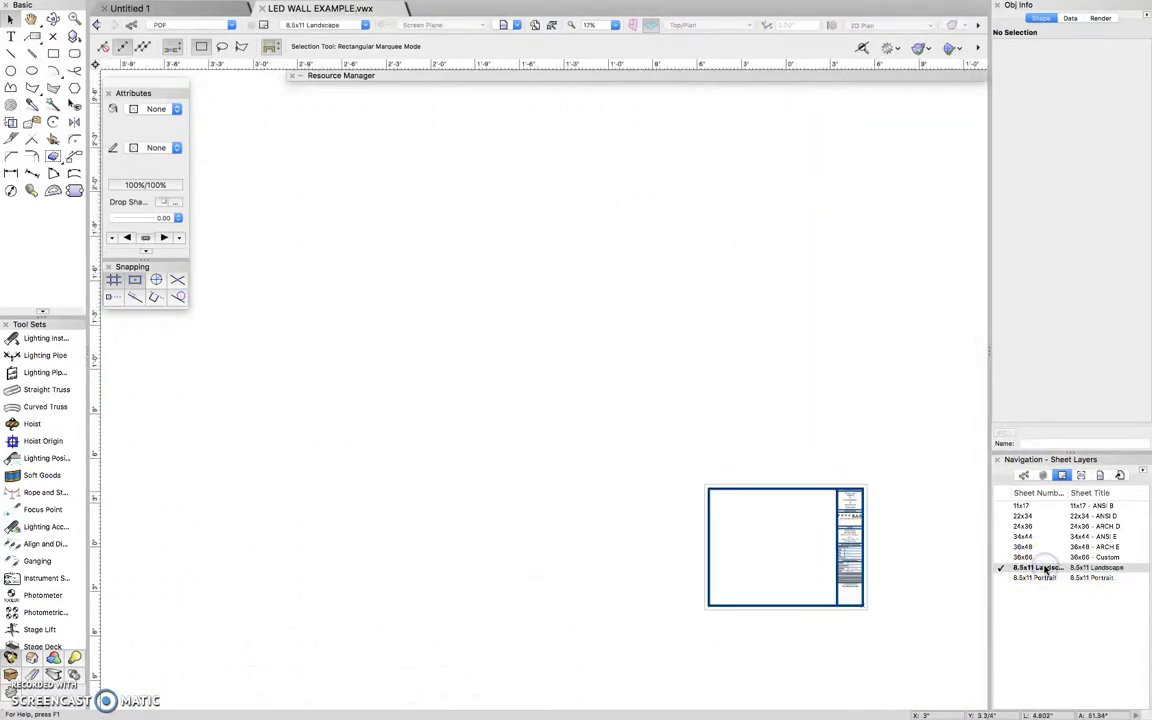
{"action": "double_click", "coordinate": [1022, 506]}
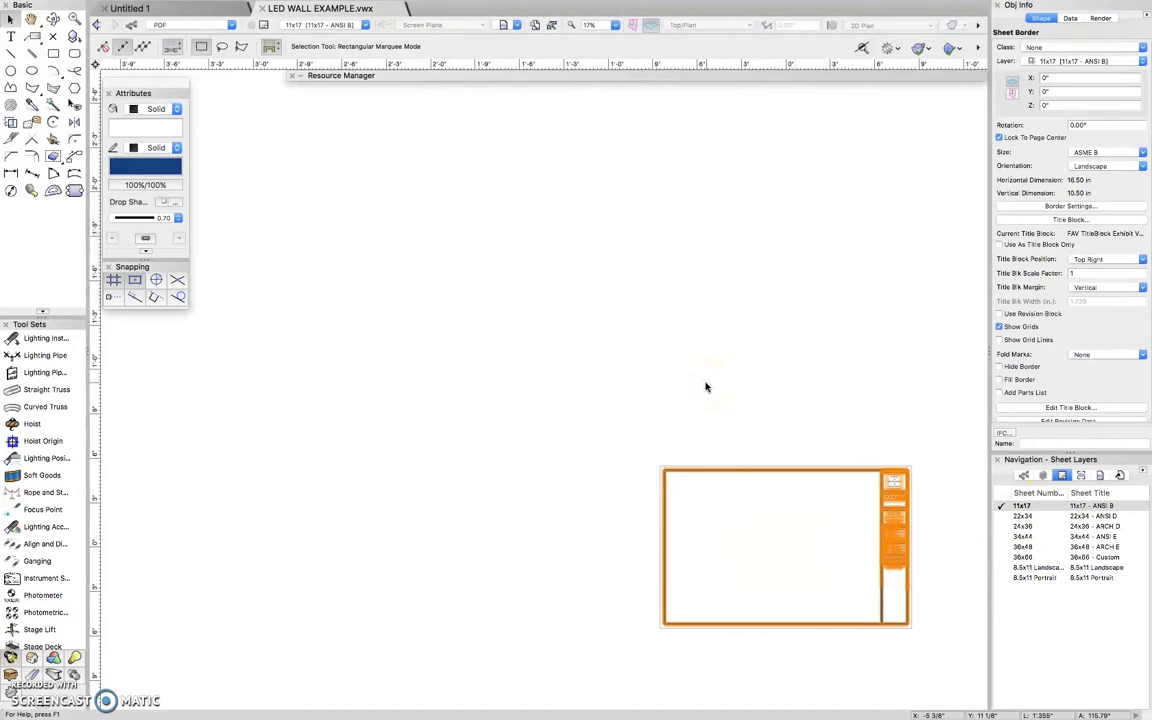
Return to the Audio/Video design layer showing the LED wall from the front.
{"action": "left_click", "coordinate": [1043, 476]}
{"action": "left_click", "coordinate": [1065, 543]}
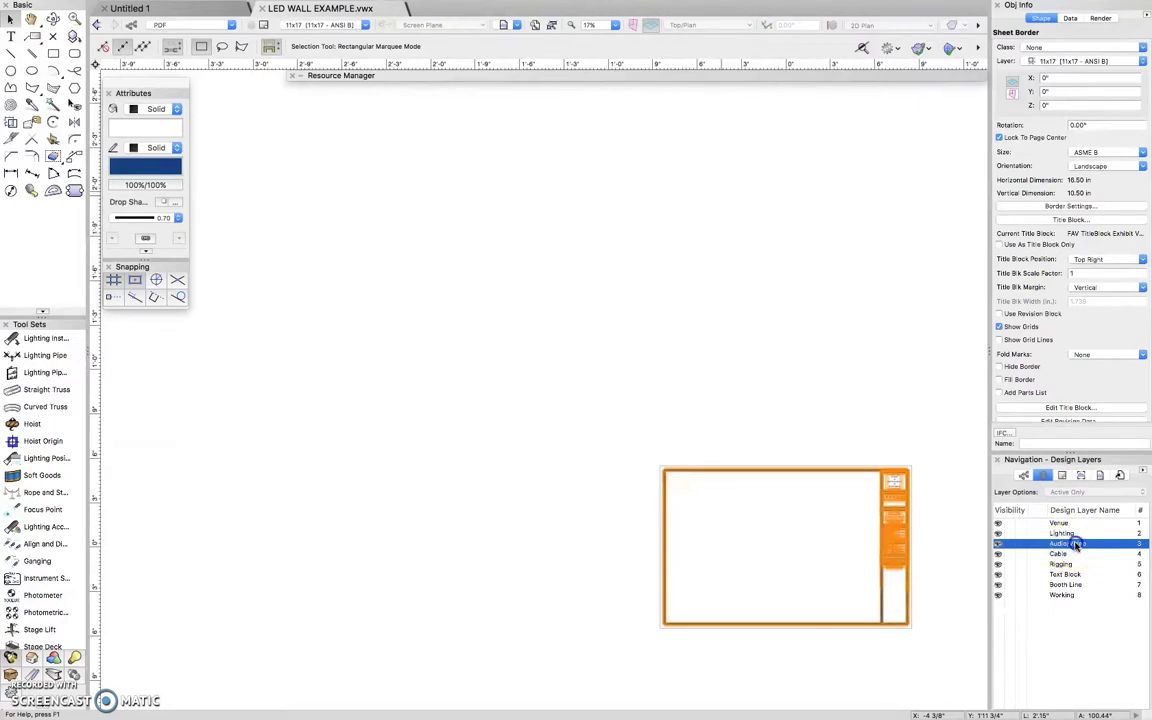
{"action": "double_click", "coordinate": [1068, 543]}
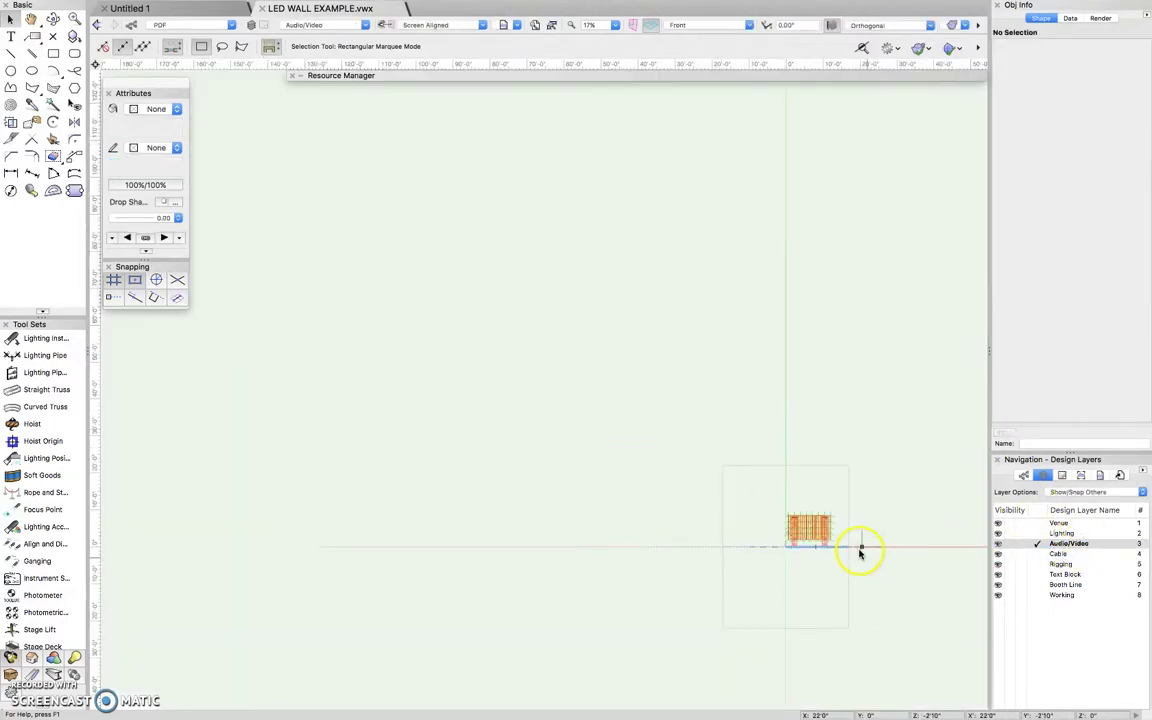
{"action": "scroll", "coordinate": [828, 530], "scroll_direction": "up", "scroll_amount": 5}
{"action": "scroll", "coordinate": [828, 531], "scroll_direction": "up", "scroll_amount": 1}
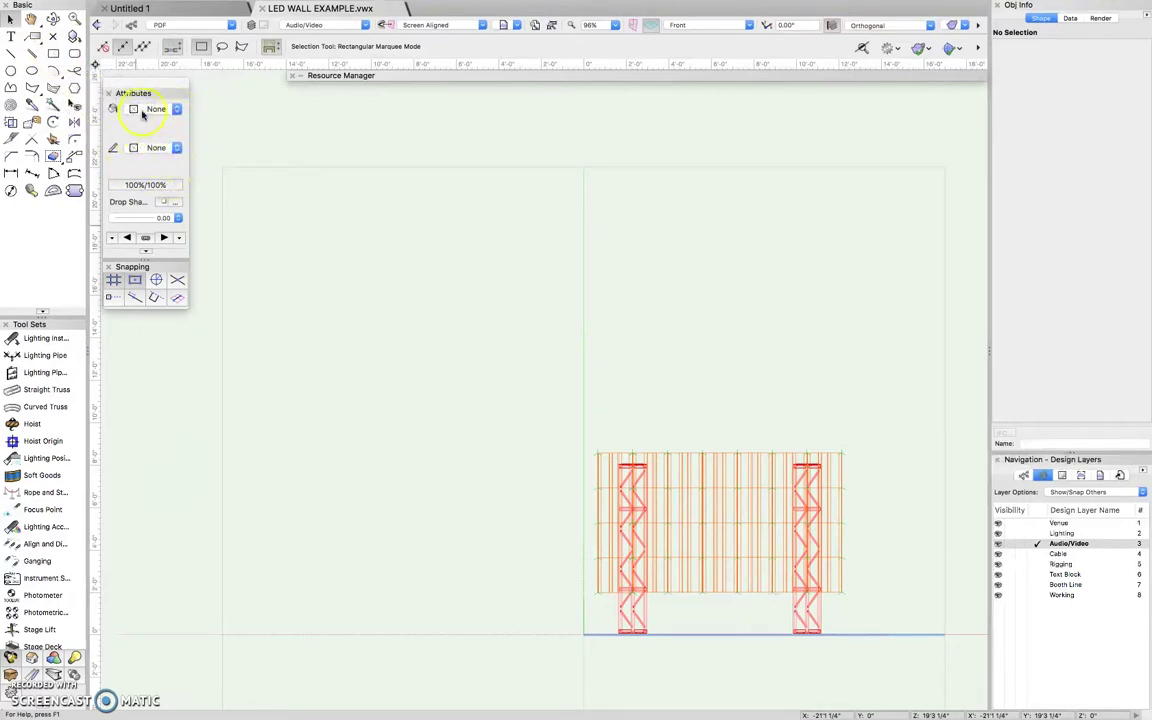
Draw a rectangle with no fill around the LED wall and its trusses, about 14'9" wide and 12'2" high.
{"action": "left_click", "coordinate": [144, 110]}
{"action": "left_click", "coordinate": [141, 108]}
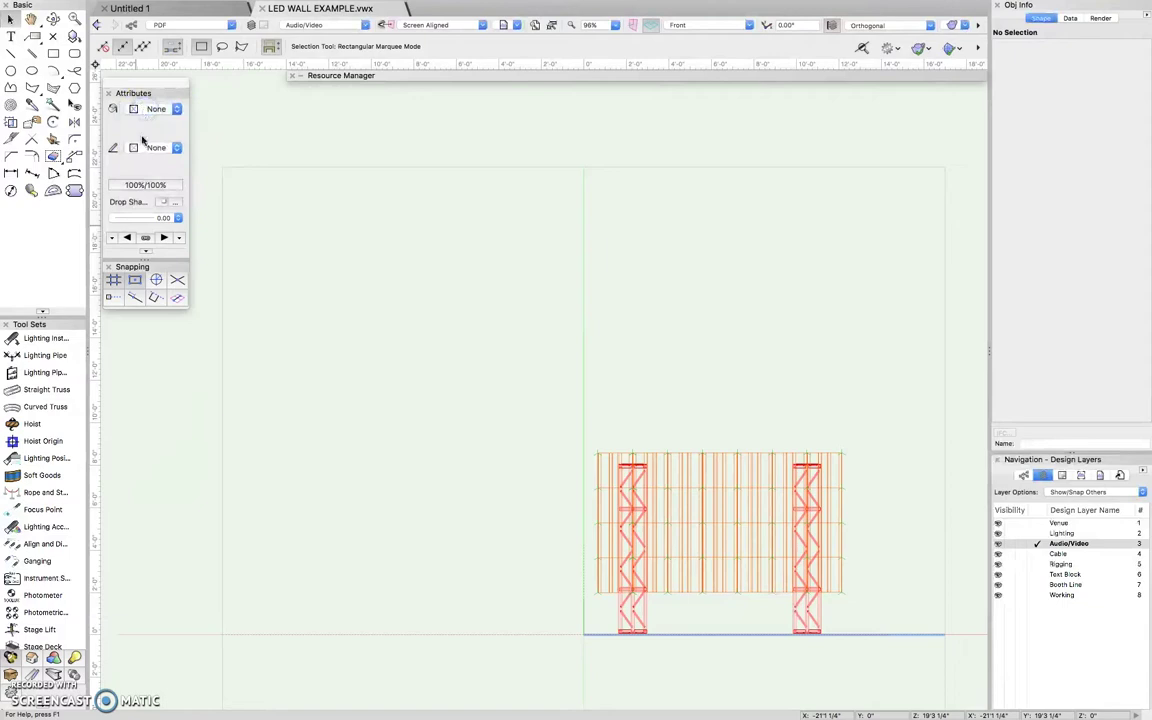
{"action": "left_click", "coordinate": [52, 53]}
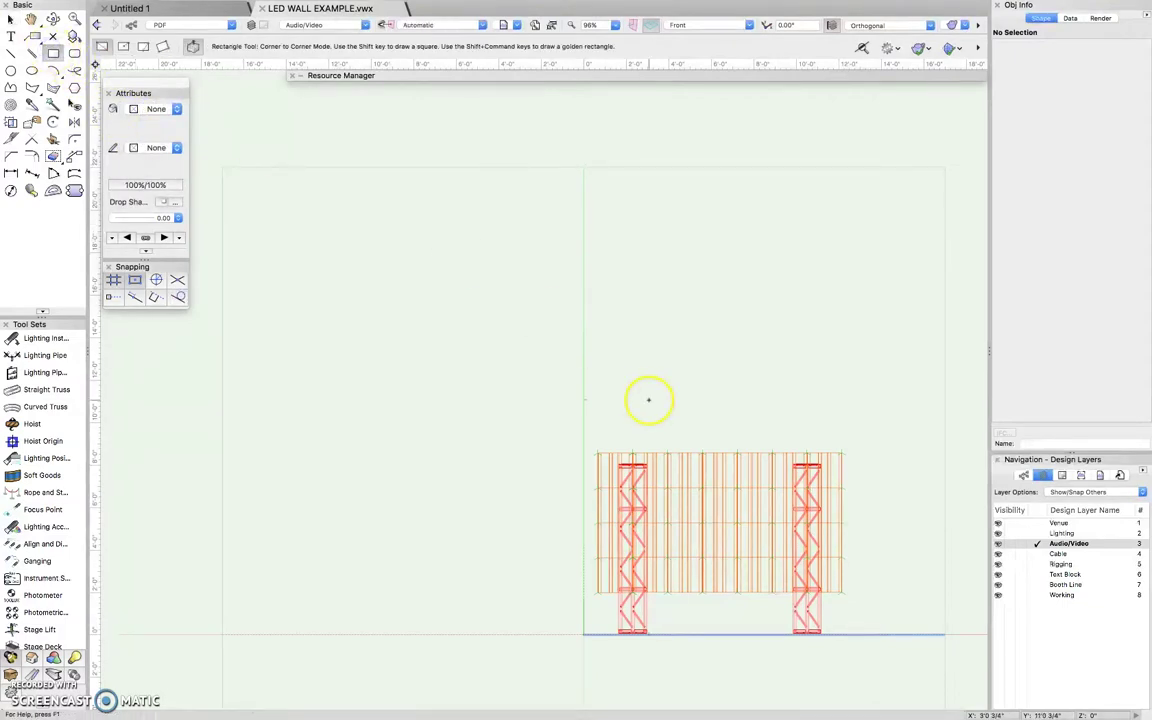
{"action": "left_click", "coordinate": [559, 401]}
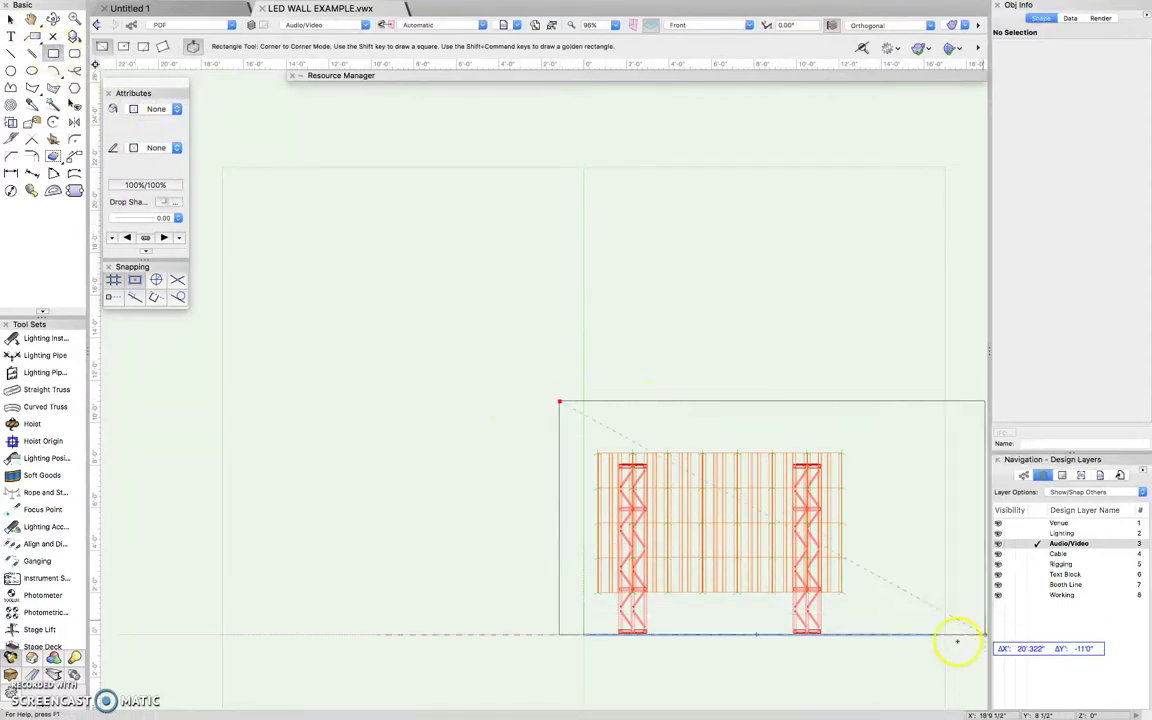
{"action": "left_click", "coordinate": [872, 658]}
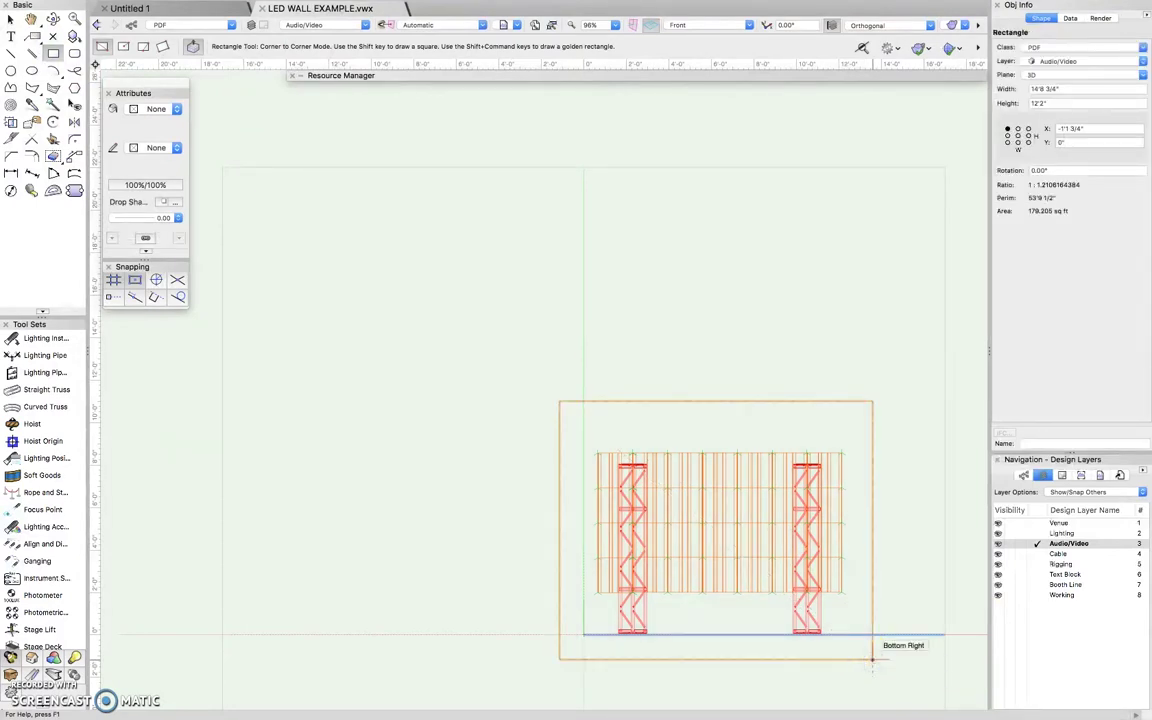
Start creating a viewport from the selected rectangle and assign it to the 11x17 sheet layer.
{"action": "mouse_move", "coordinate": [375, 3]}
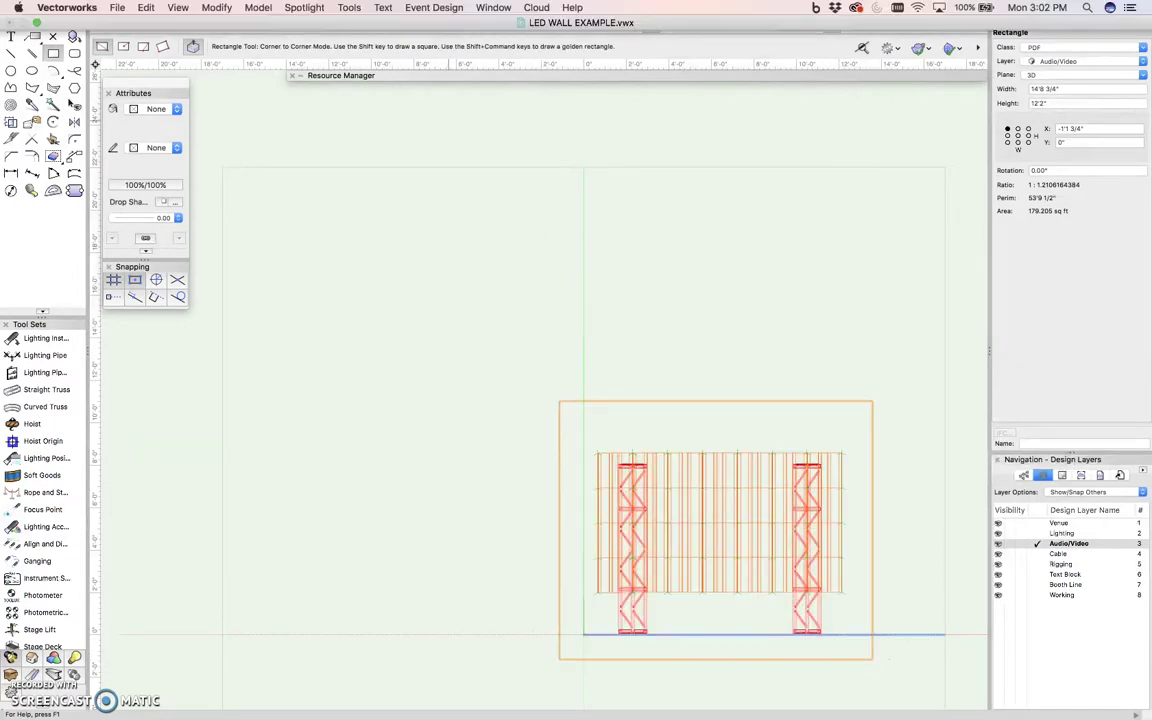
{"action": "left_click", "coordinate": [216, 7]}
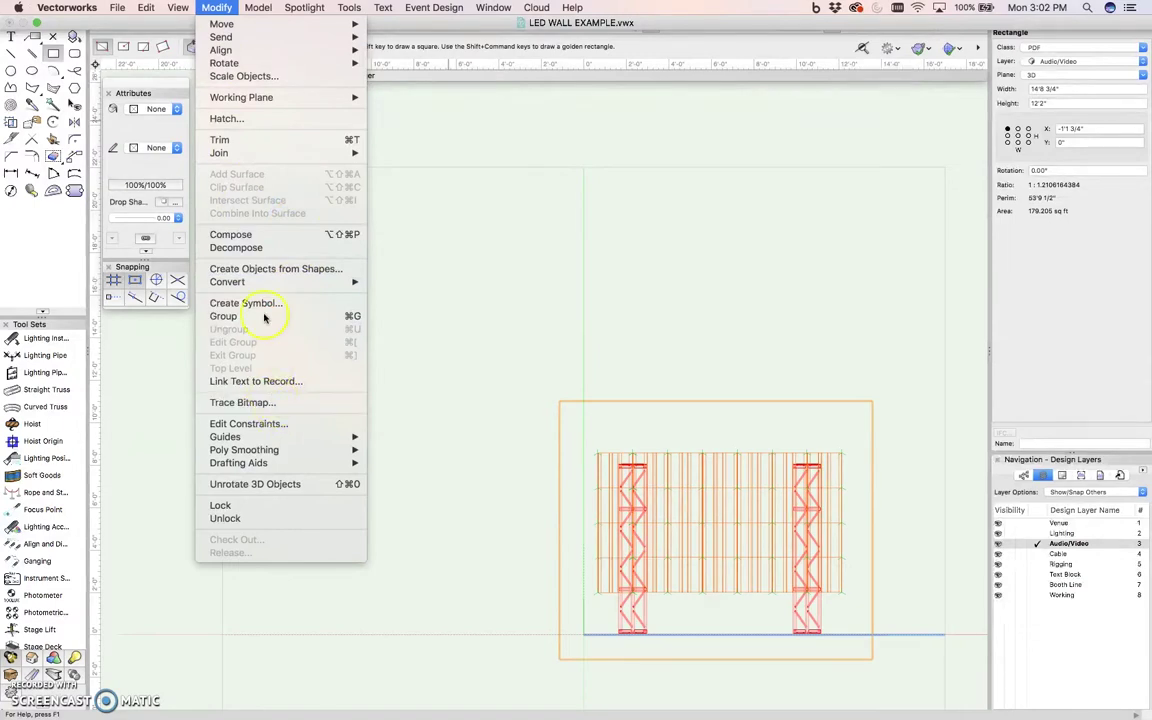
{"action": "key", "text": "Left"}
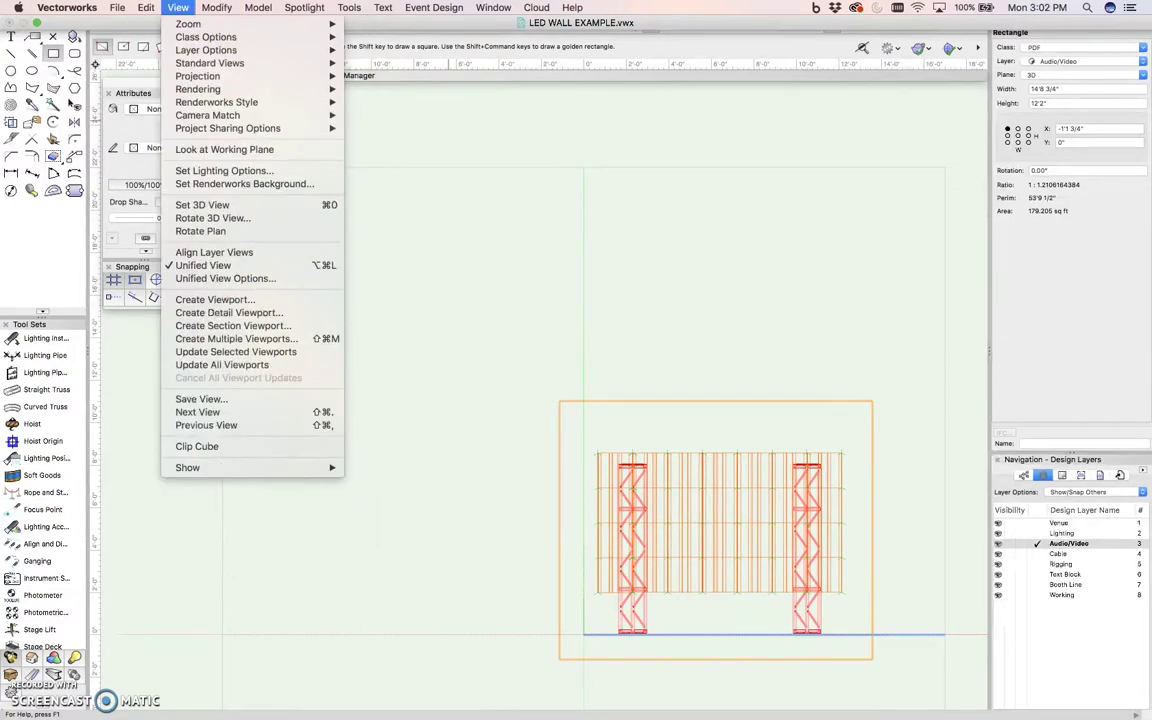
{"action": "left_click", "coordinate": [255, 299]}
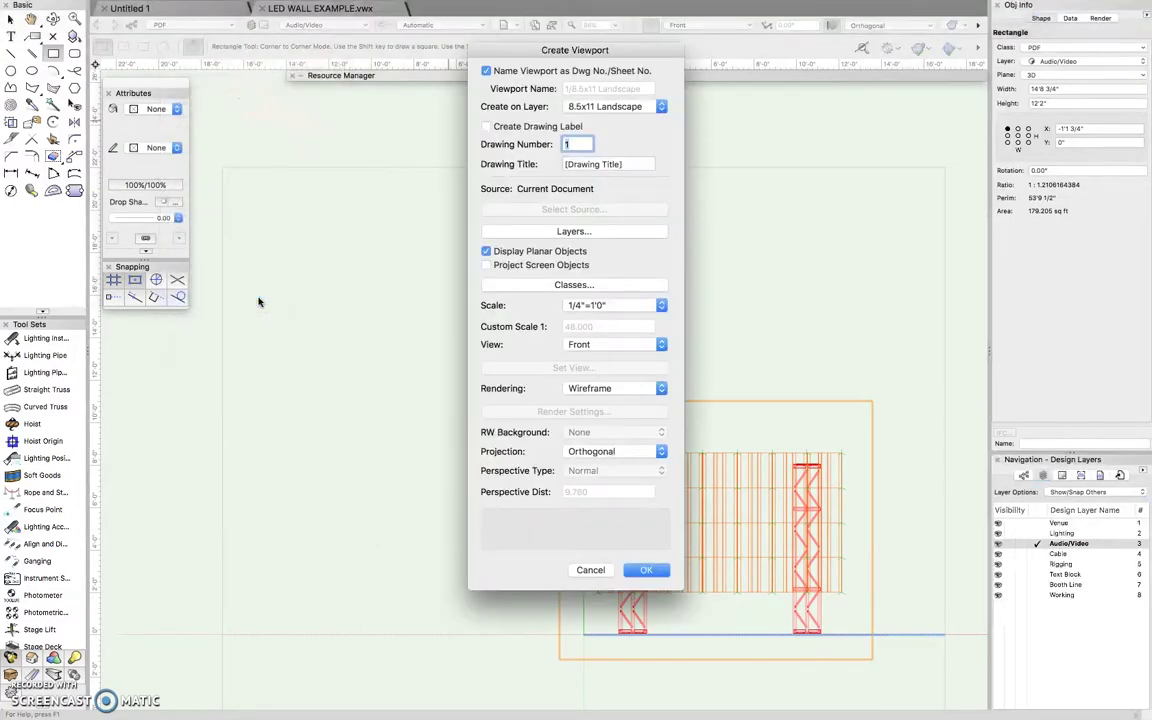
{"action": "left_click", "coordinate": [659, 107]}
{"action": "scroll", "coordinate": [661, 111], "scroll_direction": "up", "scroll_amount": 1}
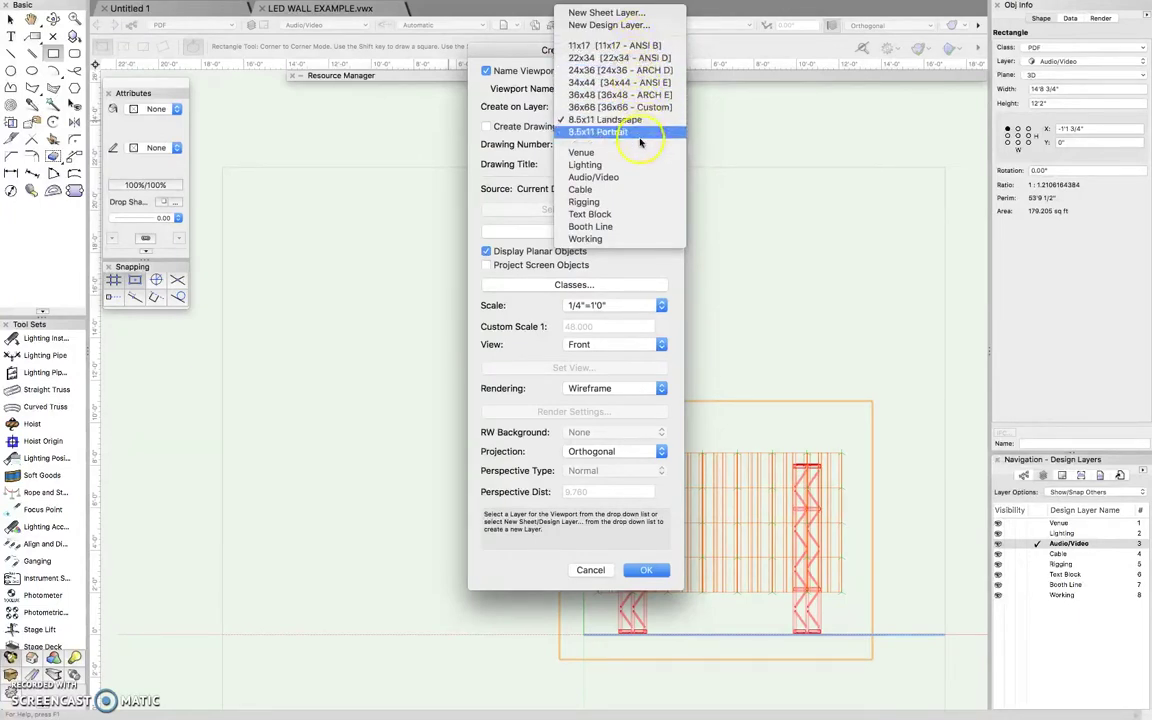
{"action": "left_click", "coordinate": [637, 46]}
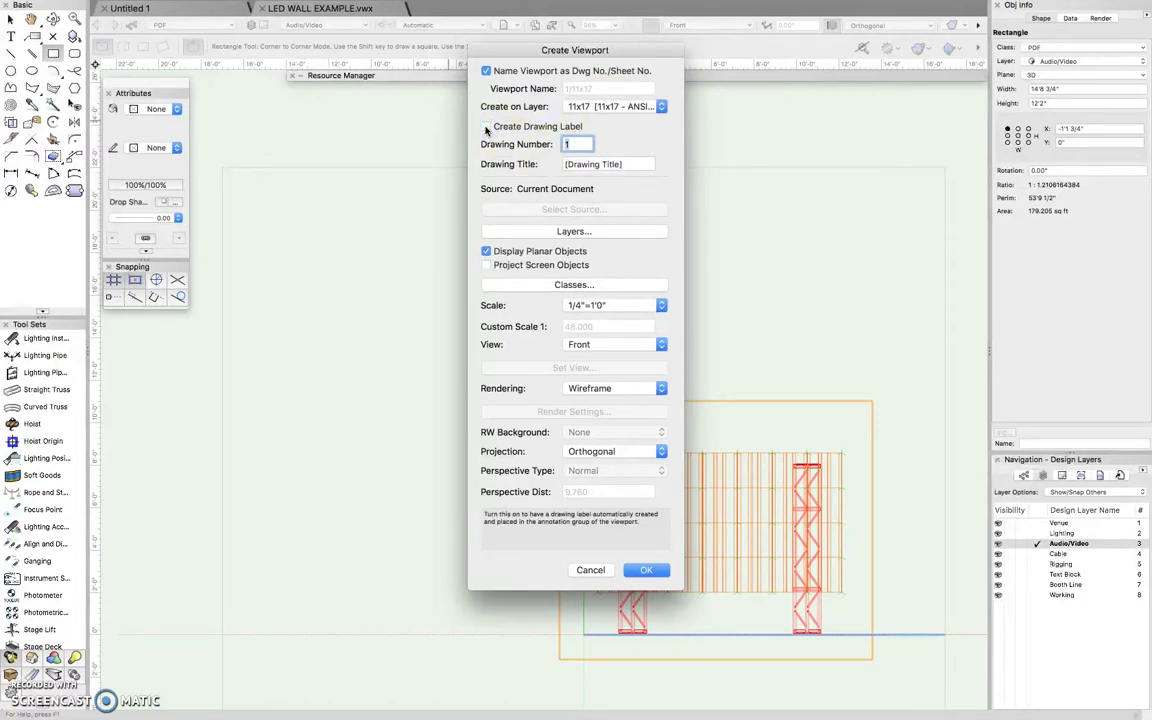
Set the new viewport's scale to 1/2"=1'0" and create it as a front wireframe view.
{"action": "left_click", "coordinate": [577, 144]}
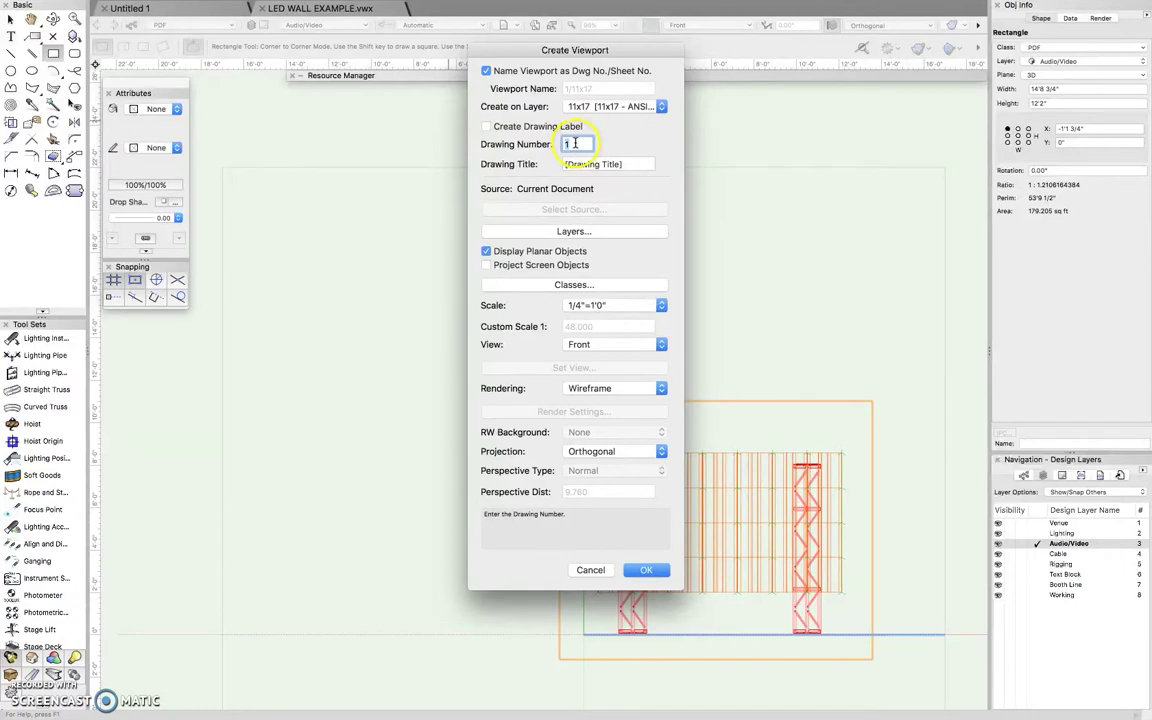
{"action": "left_click", "coordinate": [547, 164]}
{"action": "left_click", "coordinate": [628, 166]}
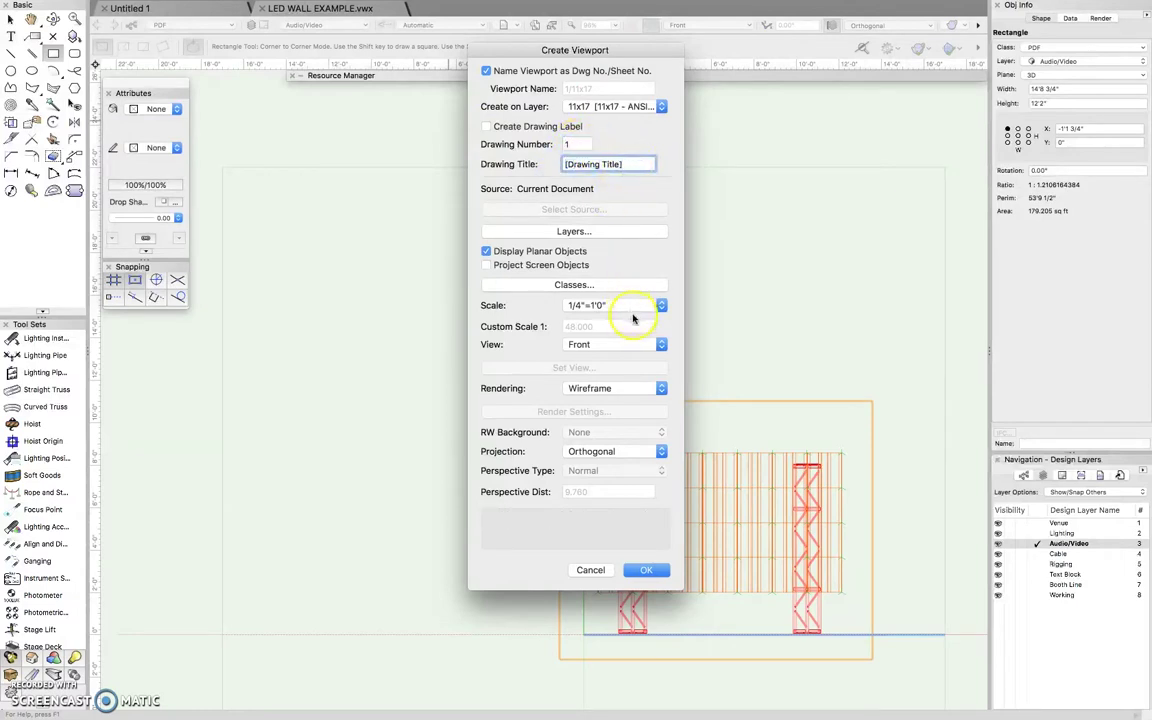
{"action": "left_click", "coordinate": [662, 306]}
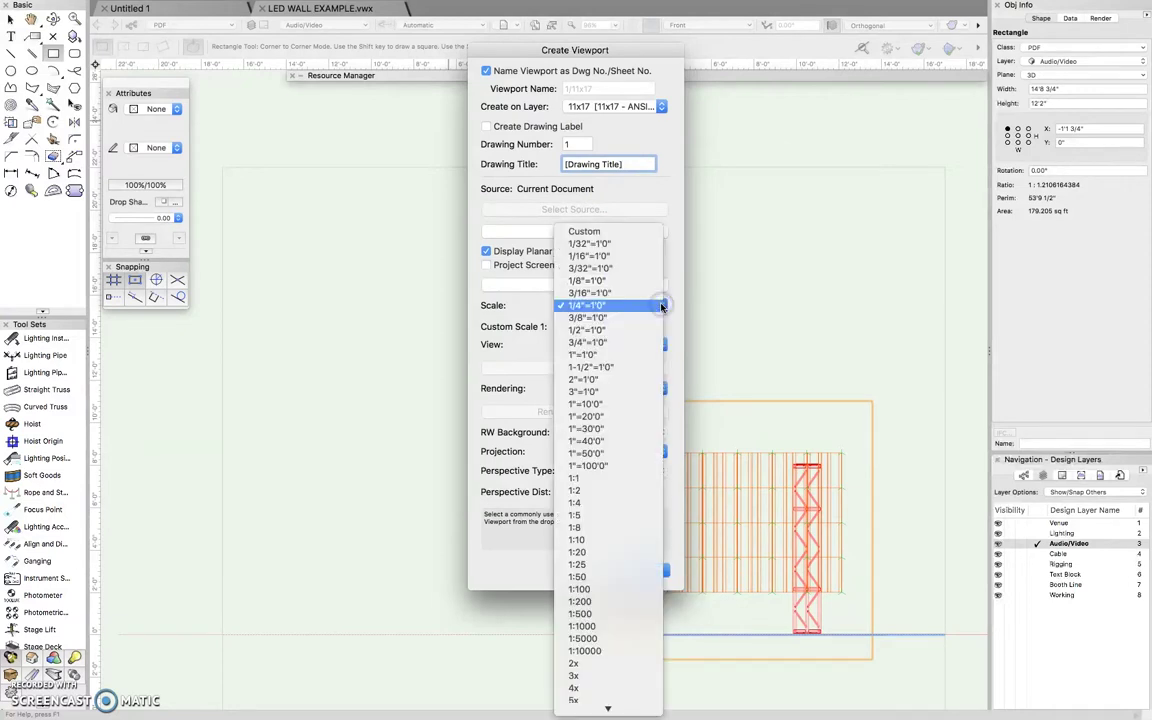
{"action": "left_click", "coordinate": [659, 306]}
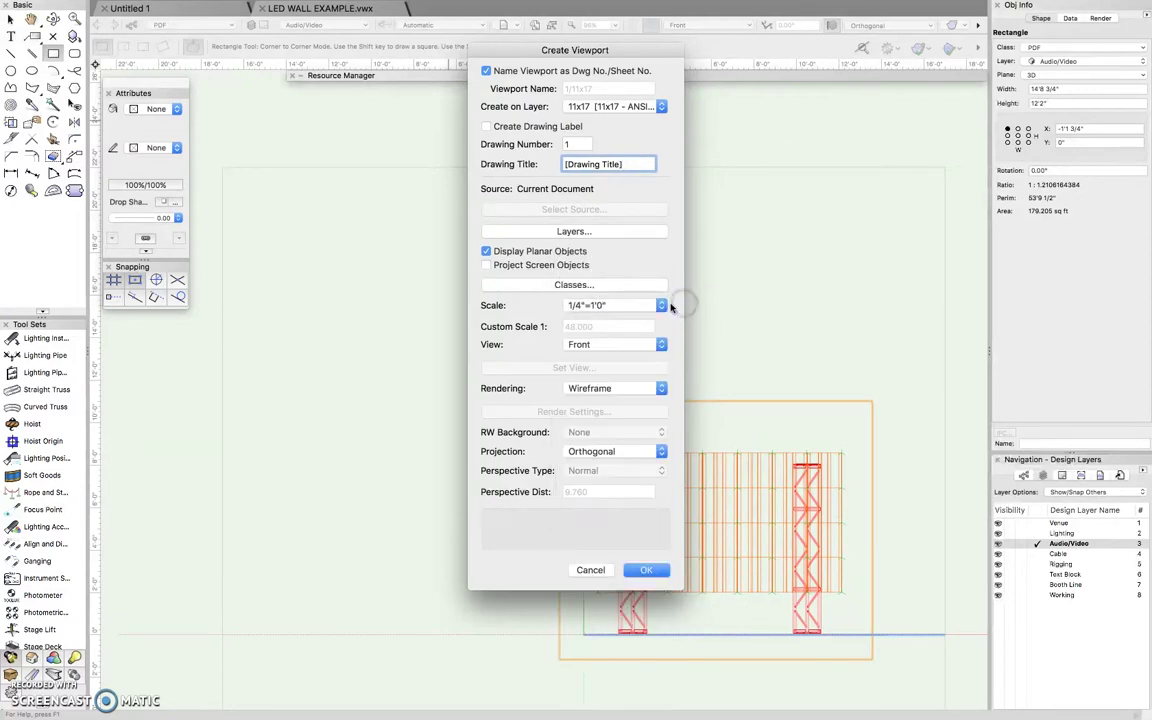
{"action": "left_click", "coordinate": [661, 305]}
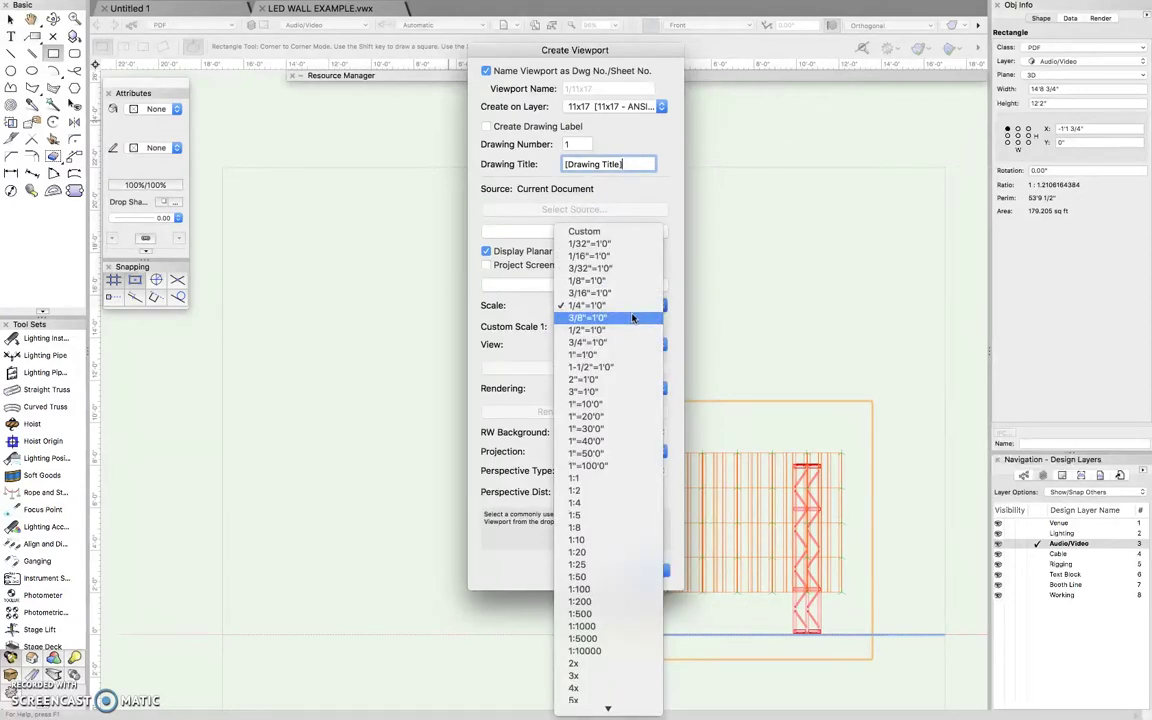
{"action": "left_click", "coordinate": [632, 318]}
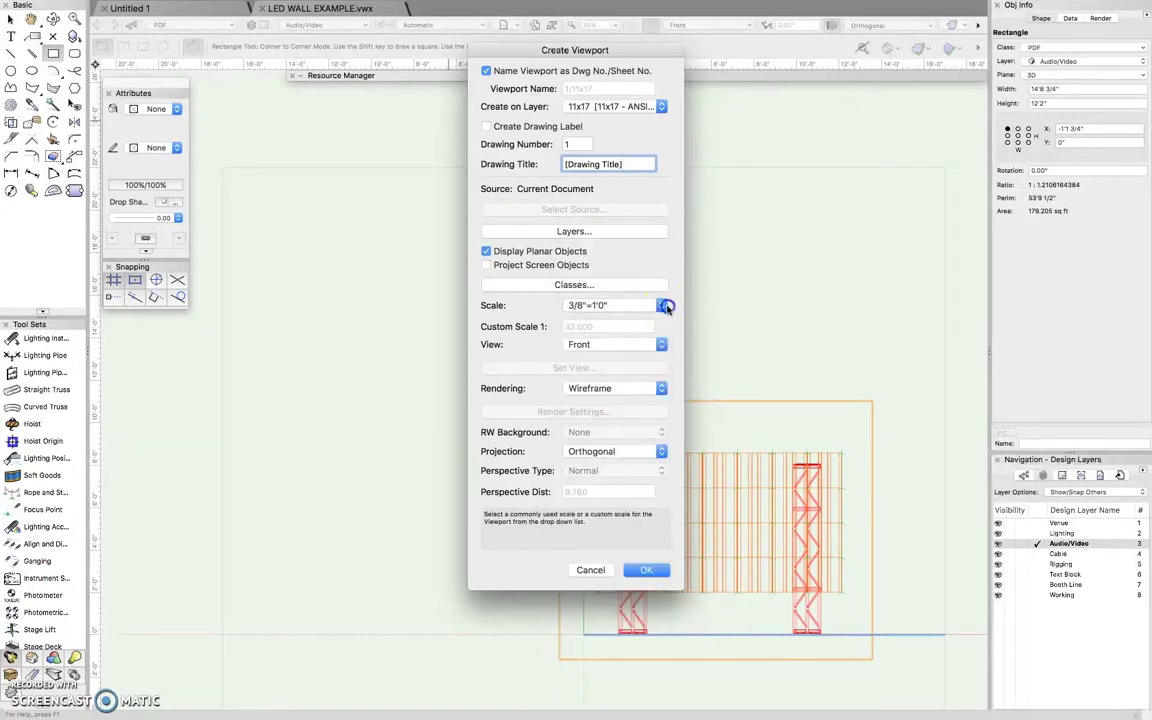
{"action": "left_click", "coordinate": [661, 305]}
{"action": "left_click", "coordinate": [644, 318]}
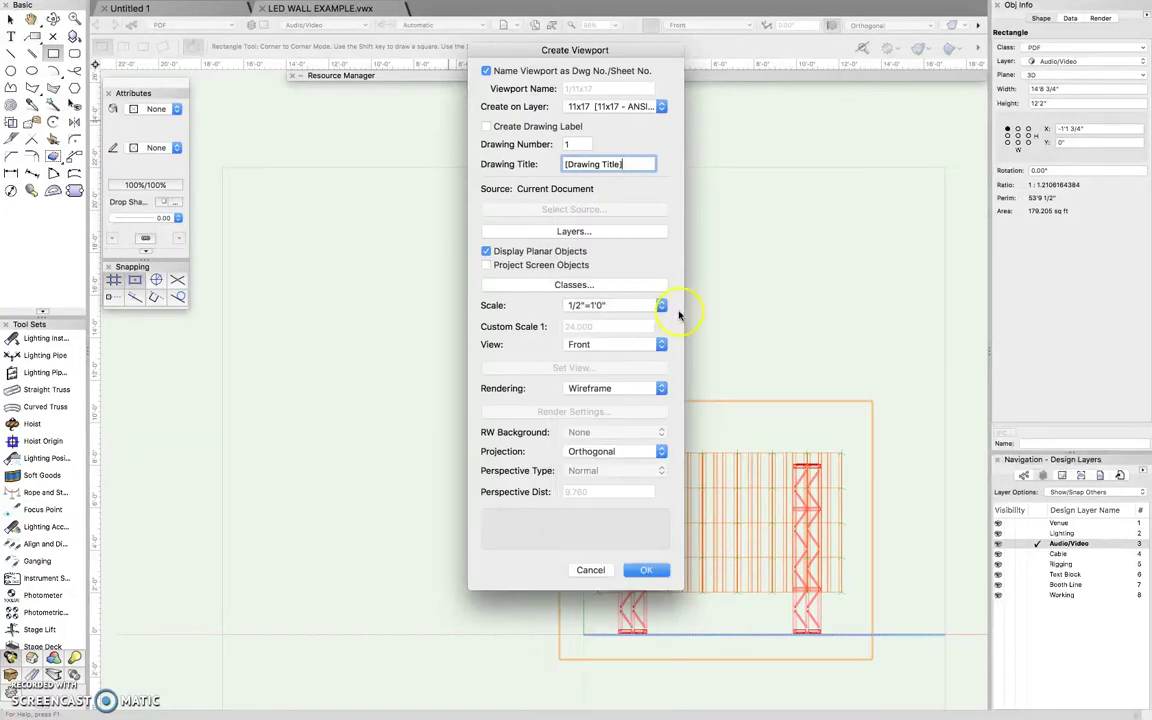
{"action": "left_click", "coordinate": [648, 571]}
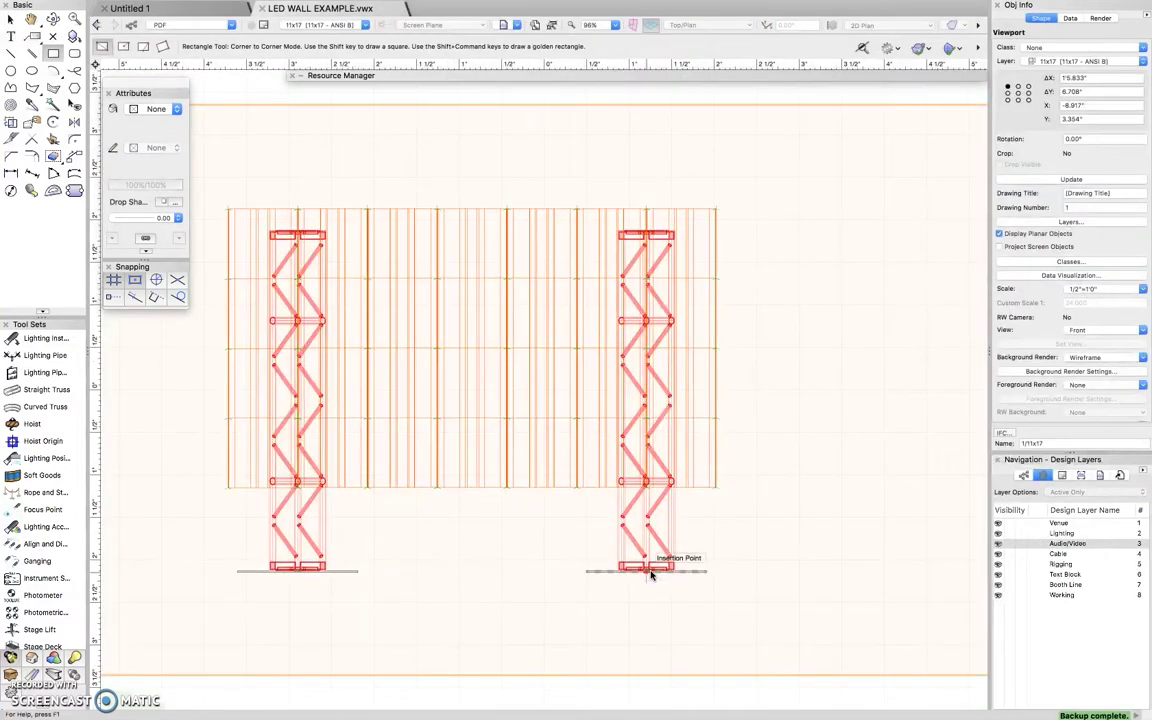
Move the front viewport into the upper left area of the 11x17 sheet and deselect it.
{"action": "scroll", "coordinate": [650, 575], "scroll_direction": "down", "scroll_amount": 3}
{"action": "left_click_drag", "start_coordinate": [630, 540], "coordinate": [612, 514]}
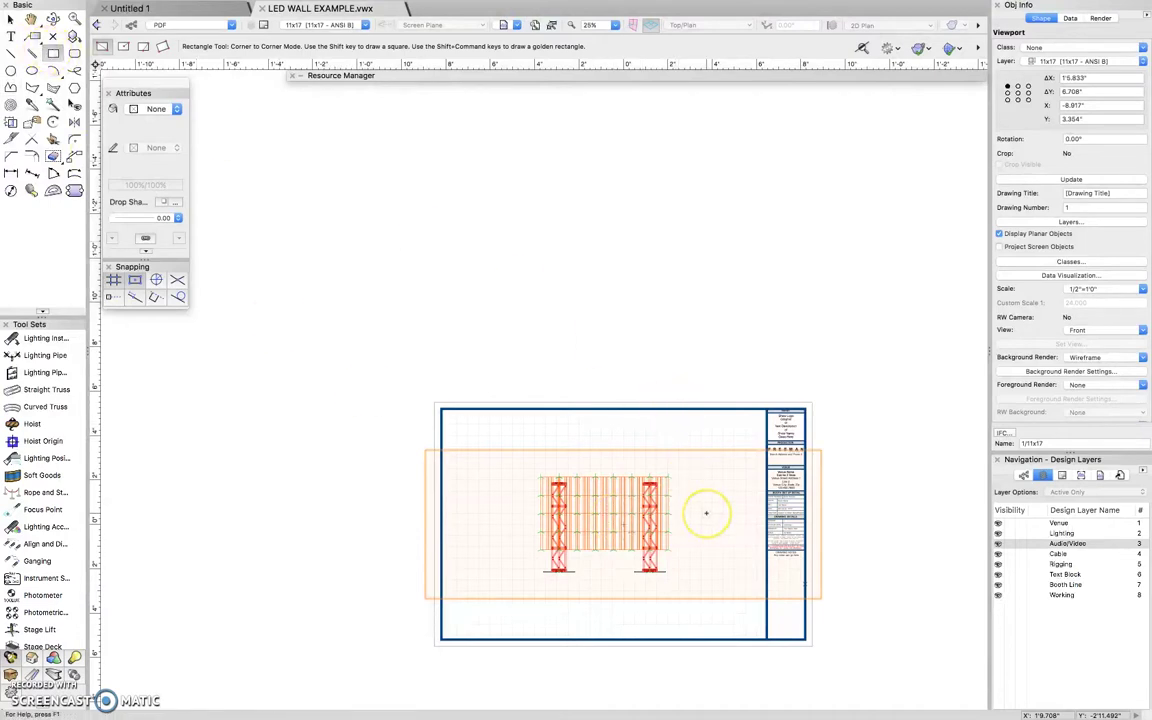
{"action": "key", "text": "x"}
{"action": "left_click", "coordinate": [614, 498]}
{"action": "left_click_drag", "start_coordinate": [578, 501], "coordinate": [522, 455]}
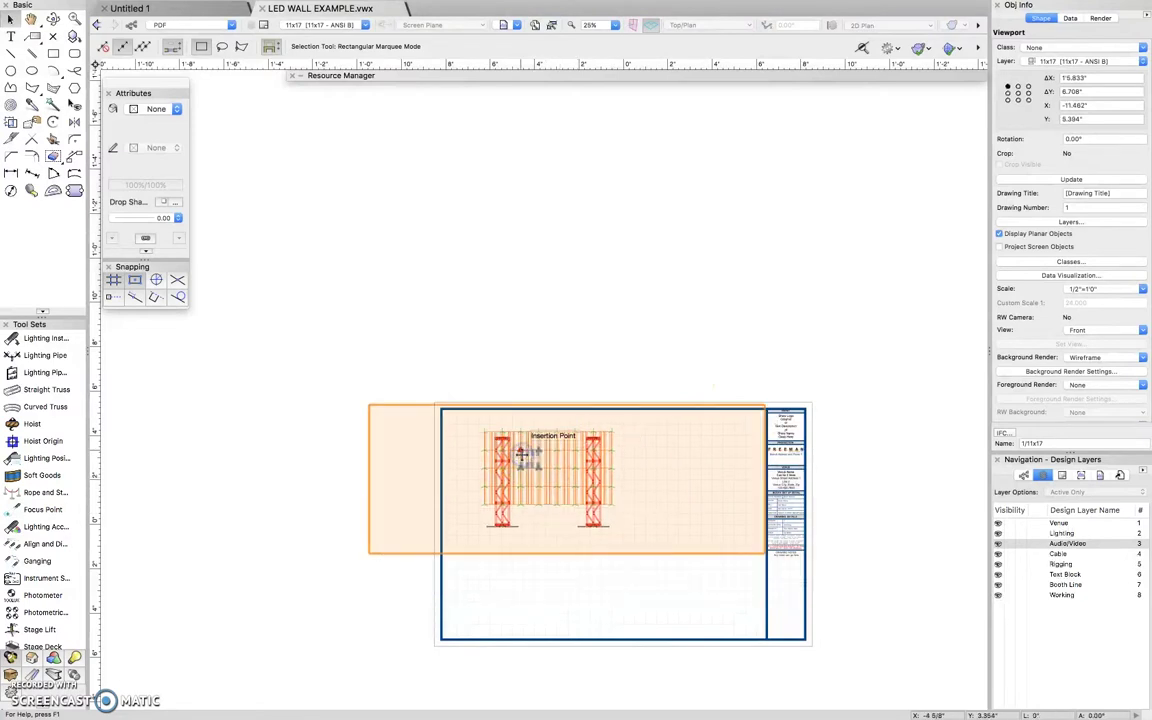
{"action": "left_click", "coordinate": [681, 354]}
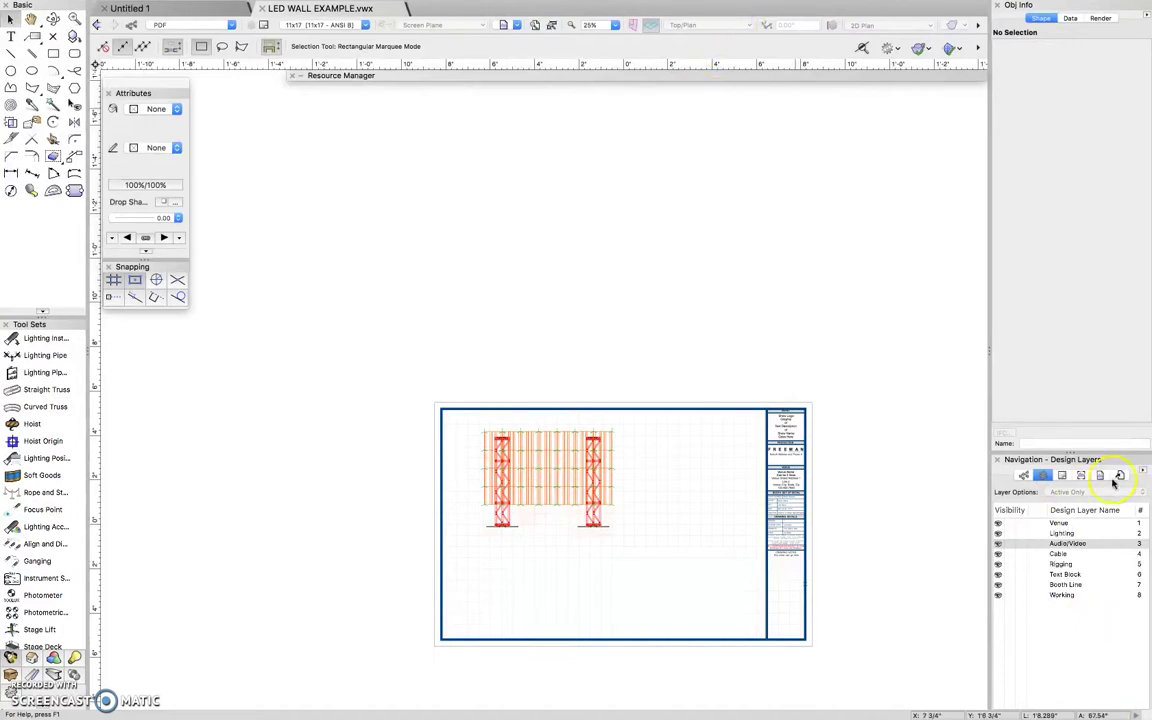
Activate the Audio/Video layer in Right view and draw a rectangle about 5'4" wide and 12'0" high around the wall and truss.
{"action": "double_click", "coordinate": [1066, 544]}
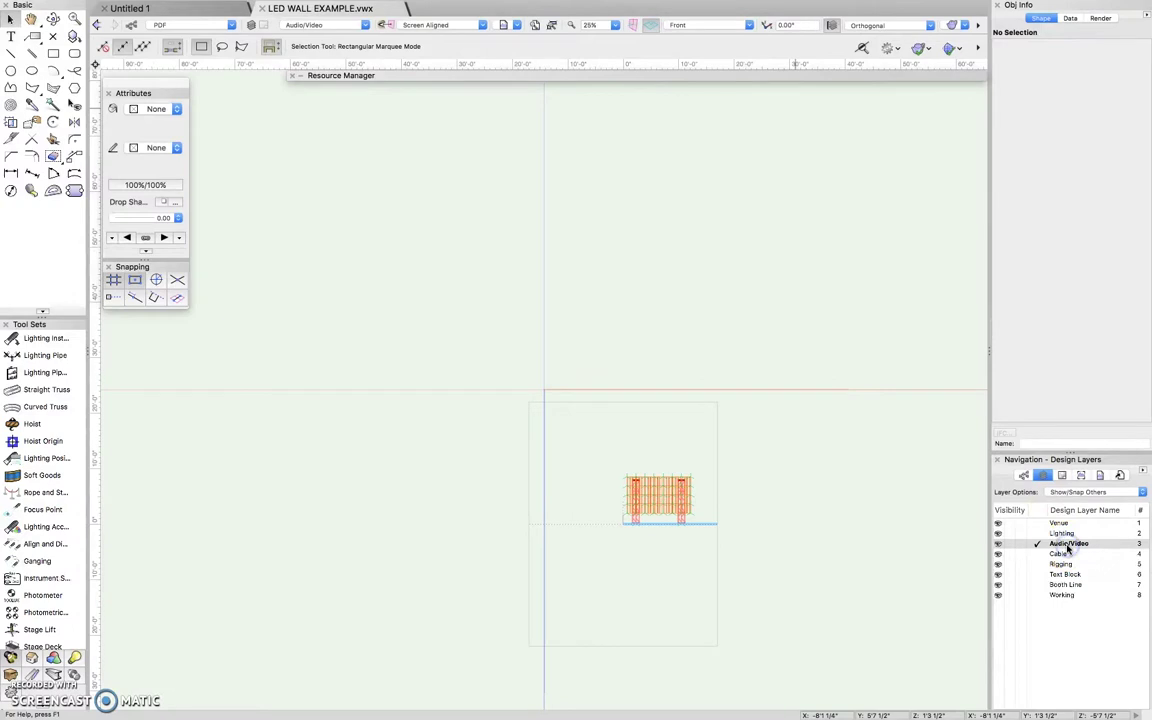
{"action": "left_click", "coordinate": [728, 24]}
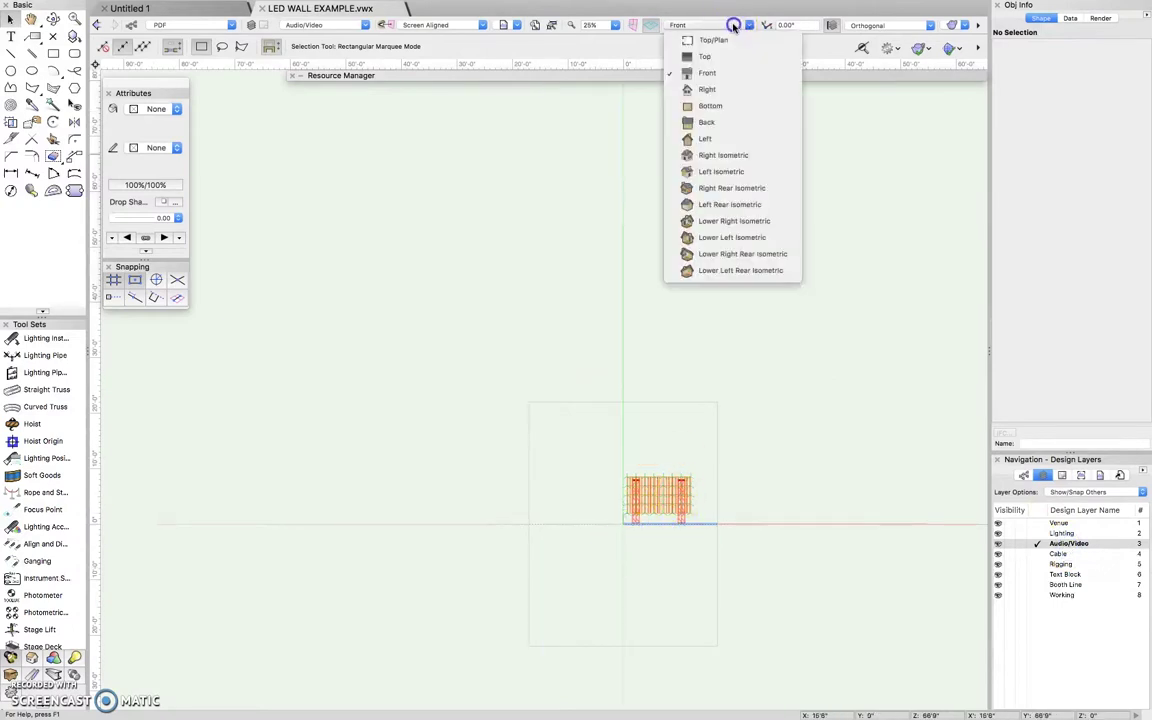
{"action": "left_click", "coordinate": [724, 90]}
{"action": "scroll", "coordinate": [514, 393], "scroll_direction": "up", "scroll_amount": 5}
{"action": "key", "text": "4"}
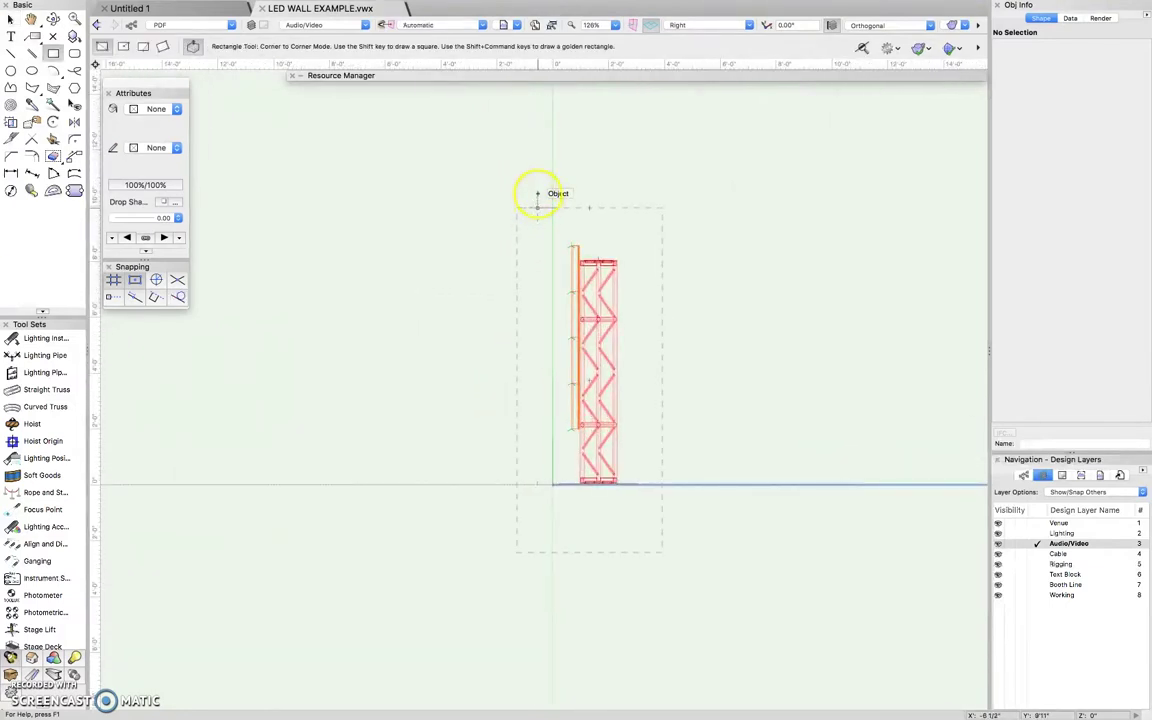
{"action": "left_click", "coordinate": [537, 187]}
{"action": "left_click", "coordinate": [685, 523]}
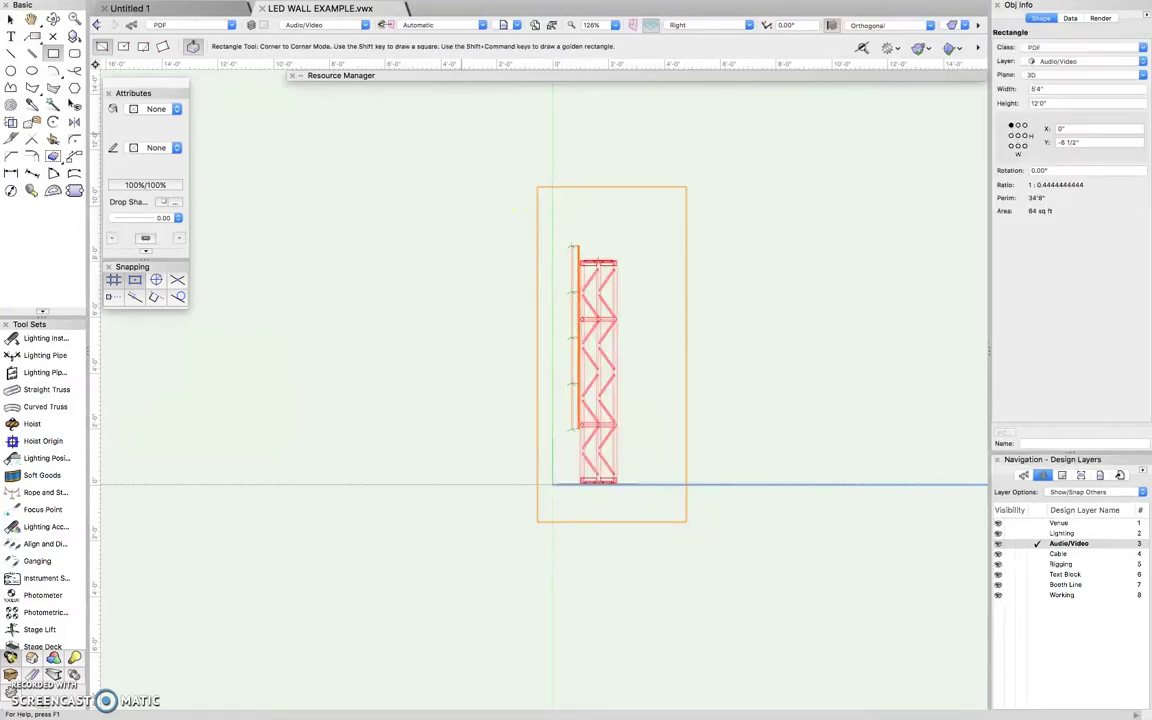
Create a right-view wireframe viewport from the rectangle on the 11x17 sheet layer and set its scale to 1/2"=1'0".
{"action": "left_click", "coordinate": [178, 7]}
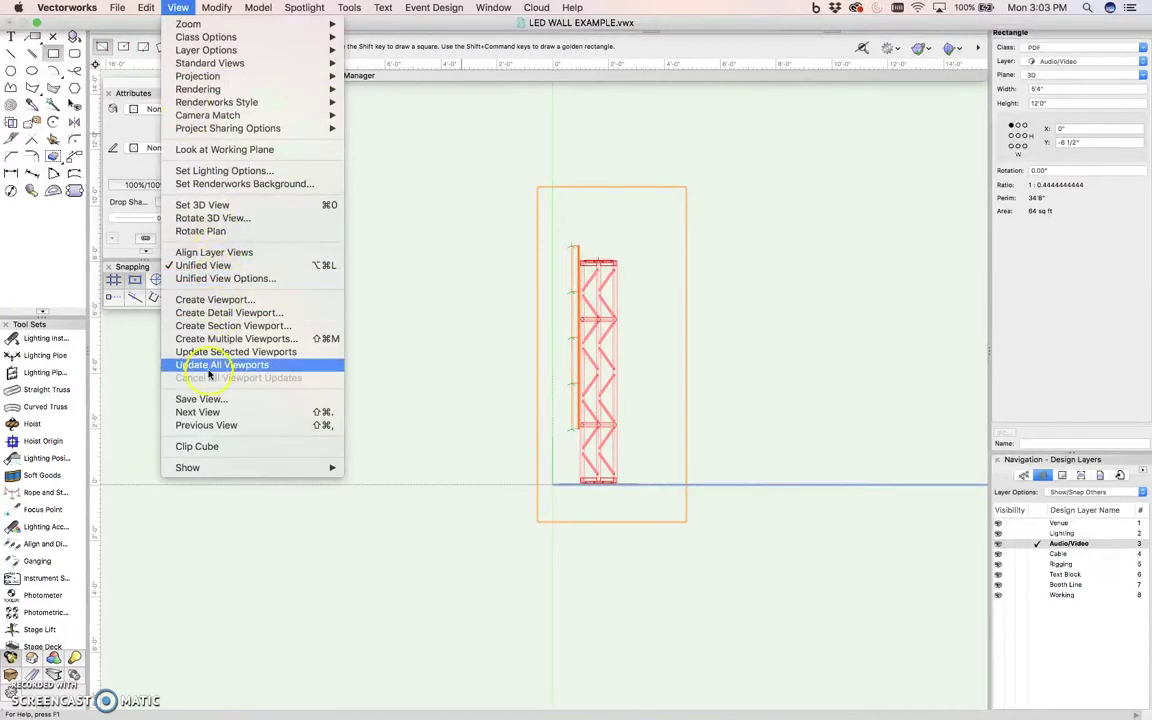
{"action": "left_click", "coordinate": [237, 301]}
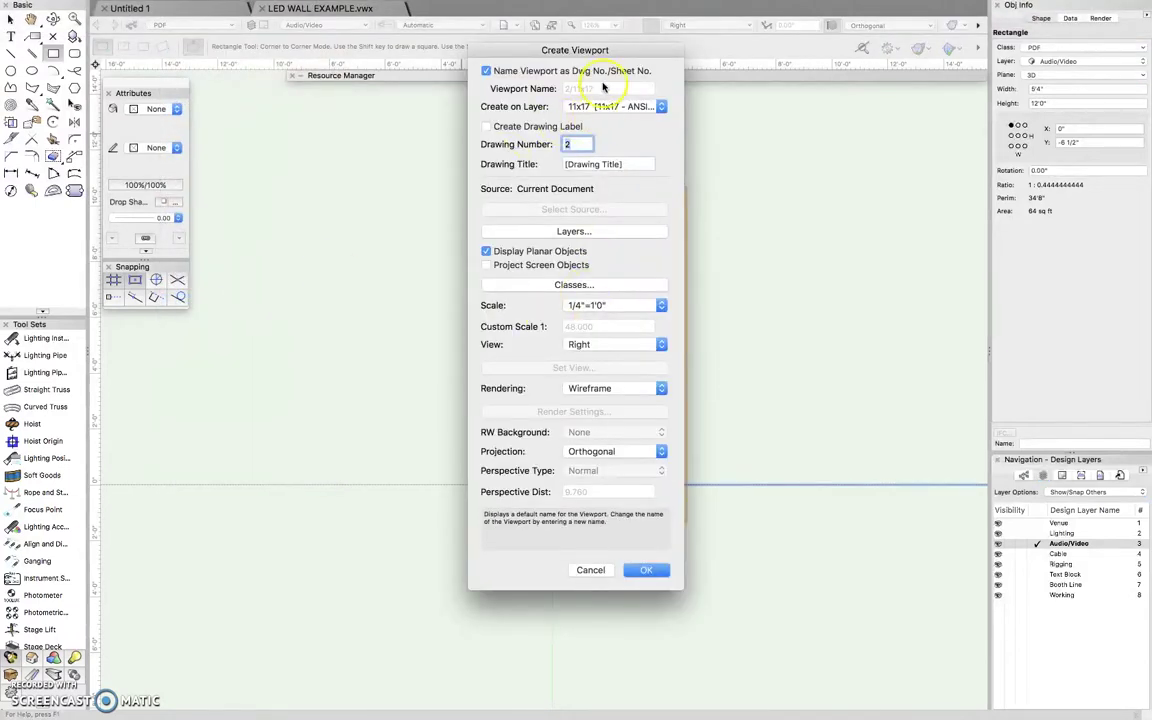
{"action": "left_click", "coordinate": [648, 570]}
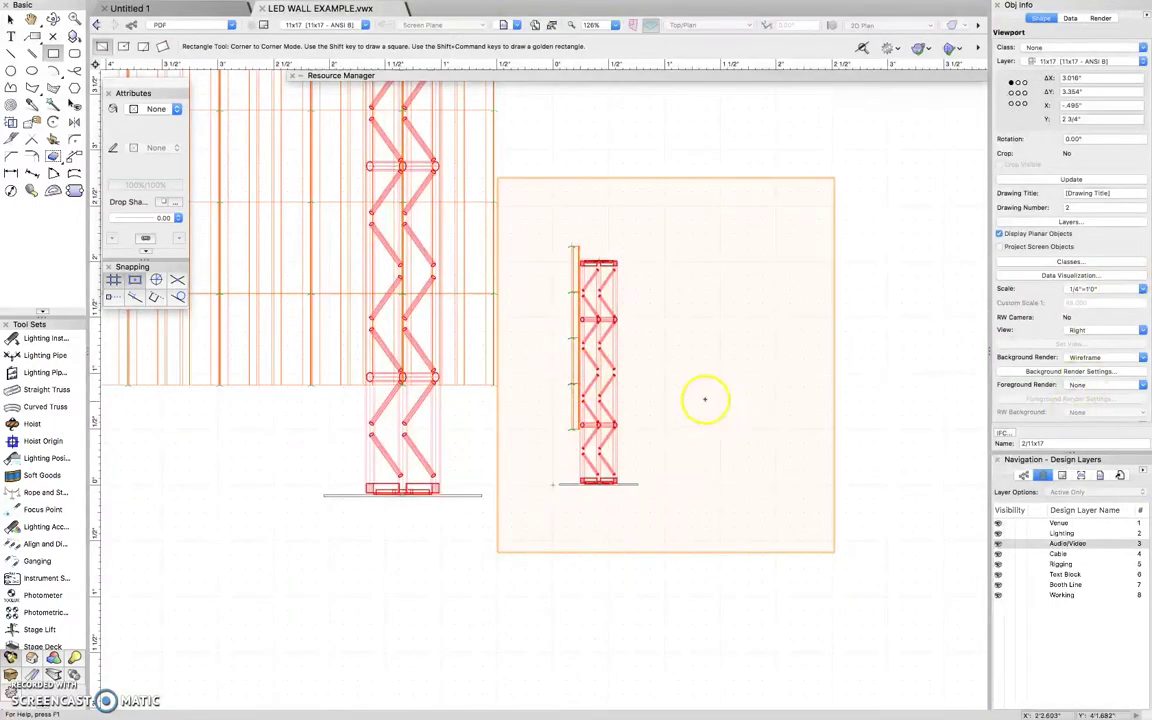
{"action": "key", "text": "x"}
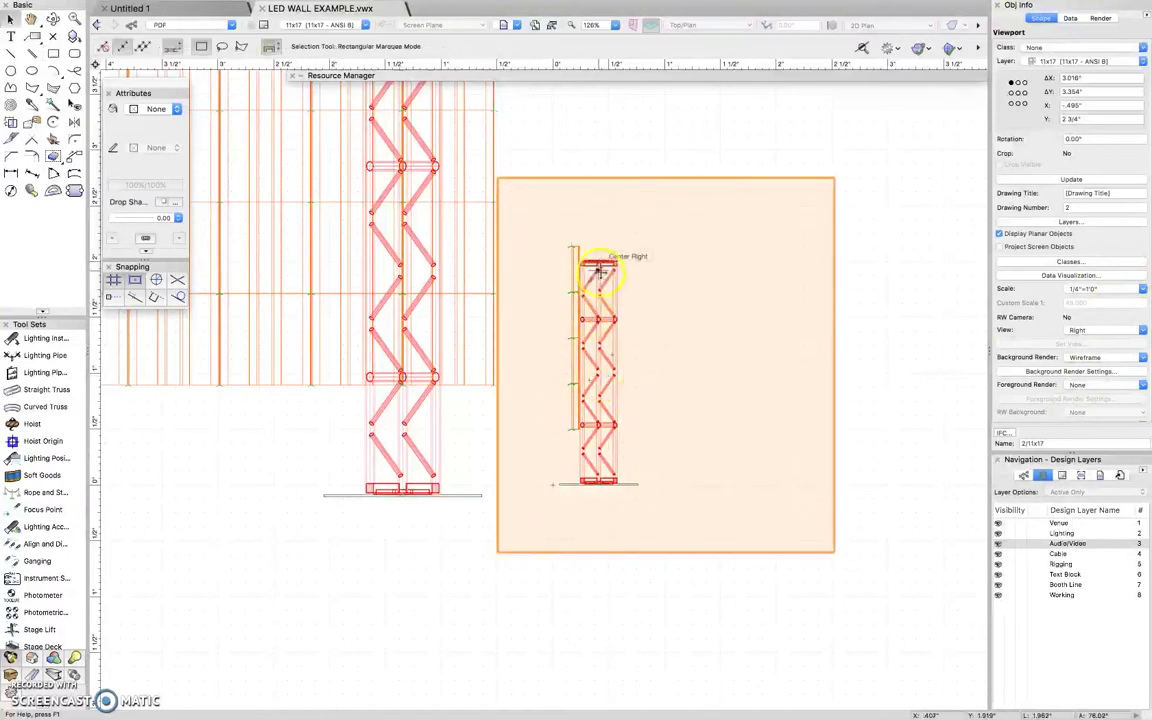
{"action": "left_click", "coordinate": [1142, 289]}
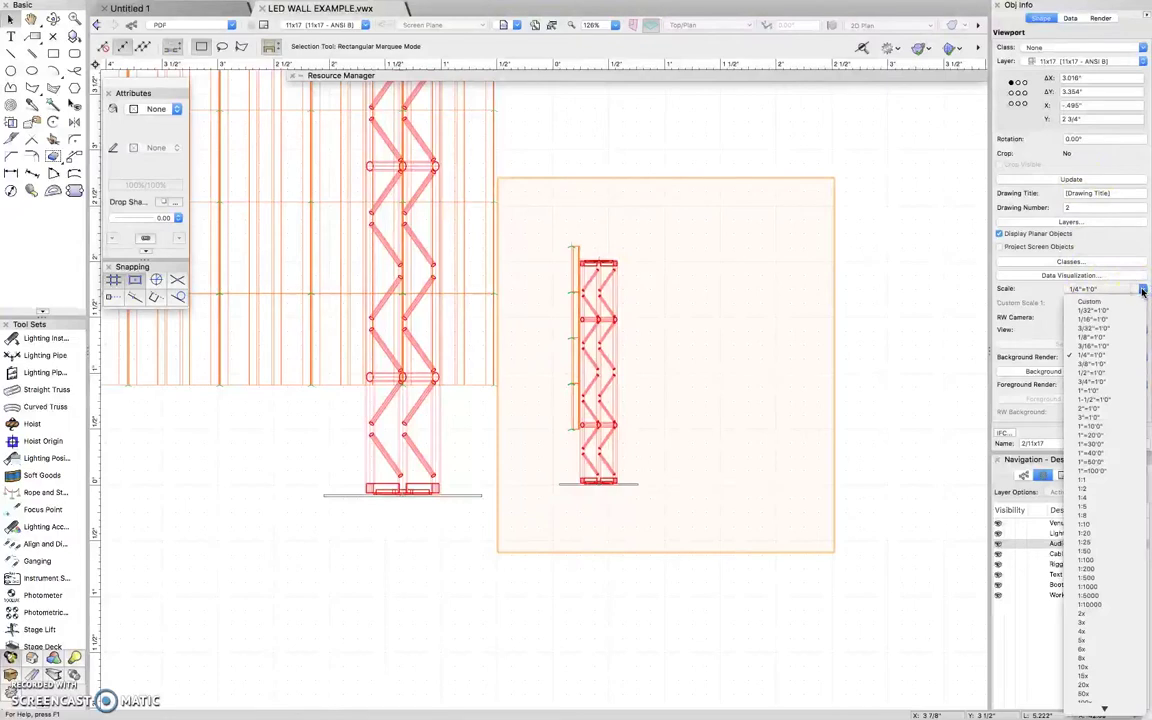
{"action": "left_click", "coordinate": [1089, 372]}
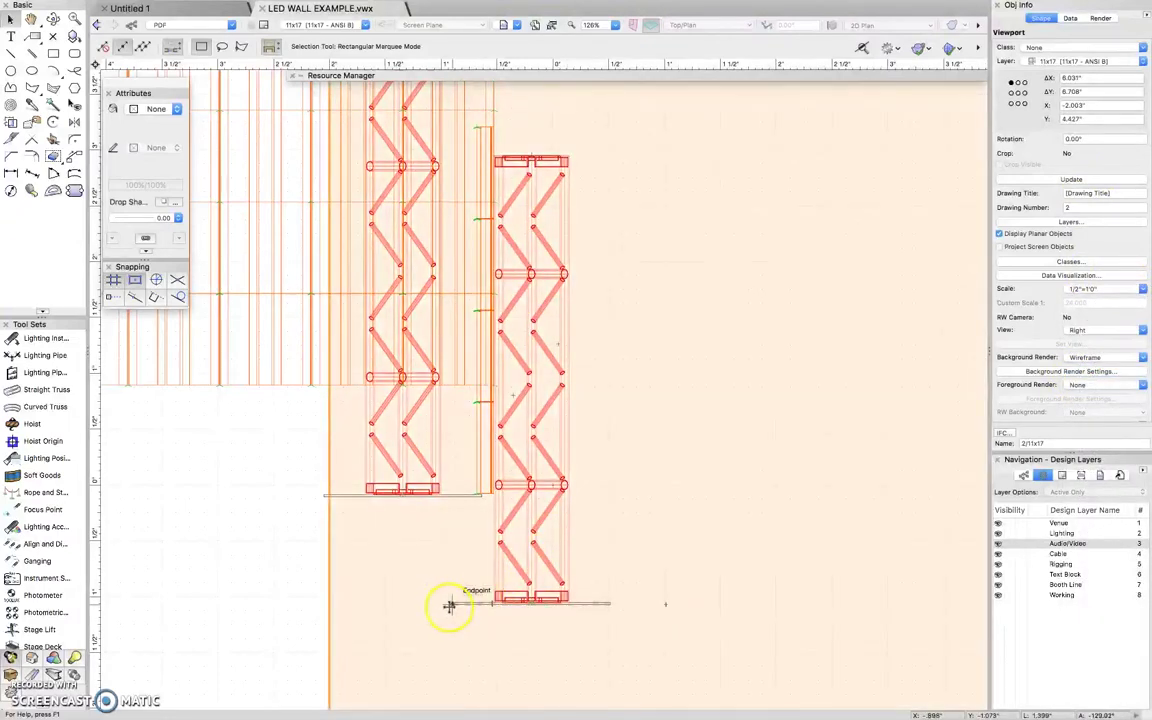
Align the right-view viewport vertically with the front view, move it to the sheet's upper right area beside the title block, and deselect it.
{"action": "right_click", "coordinate": [450, 607]}
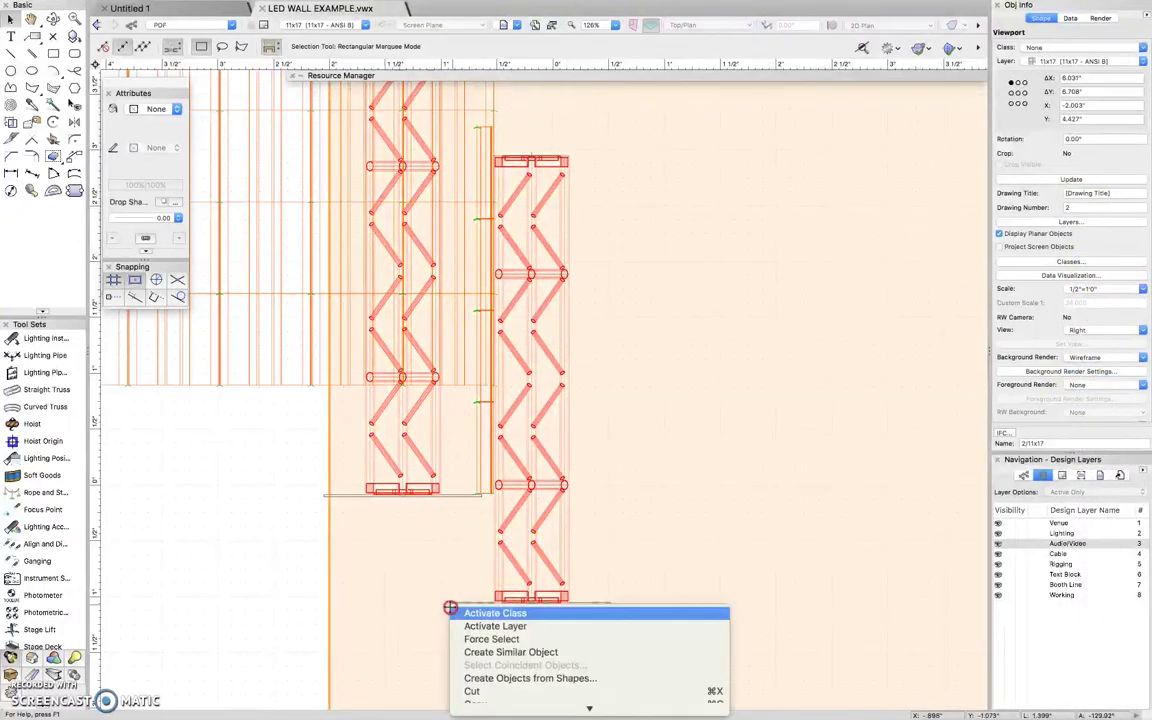
{"action": "left_click", "coordinate": [440, 545]}
{"action": "left_click", "coordinate": [528, 542]}
{"action": "left_click_drag", "start_coordinate": [528, 542], "coordinate": [612, 378]}
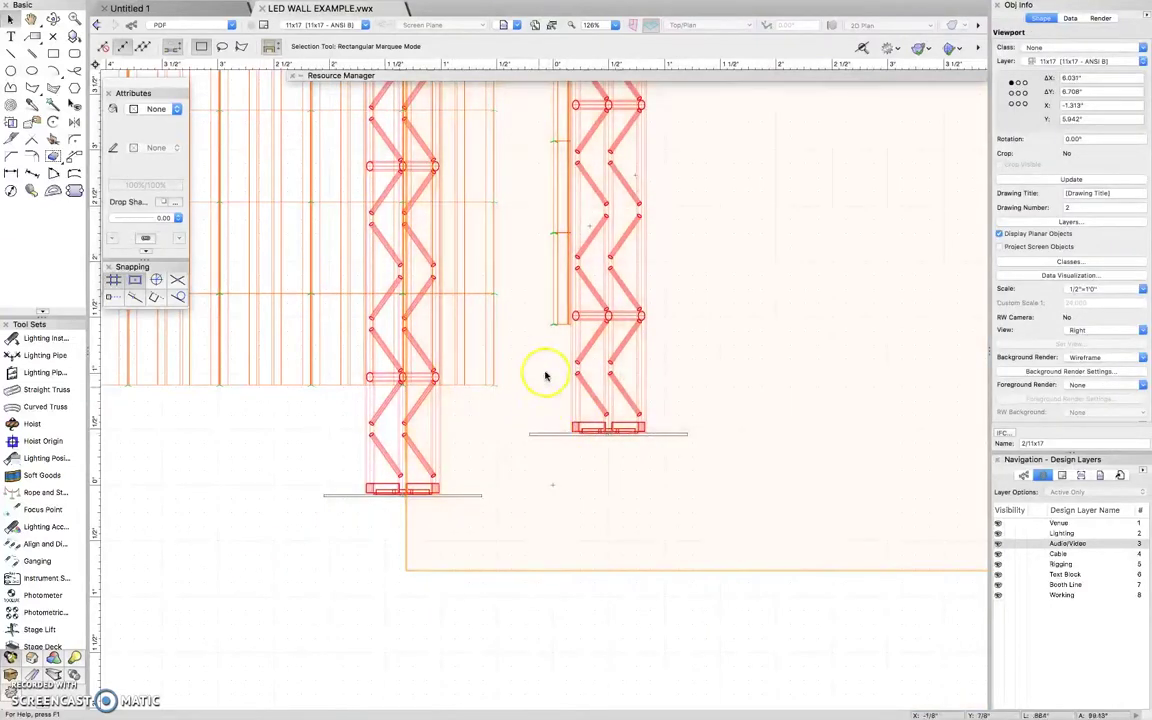
{"action": "left_click_drag", "start_coordinate": [553, 324], "coordinate": [494, 386]}
{"action": "scroll", "coordinate": [494, 386], "scroll_direction": "down", "scroll_amount": 2}
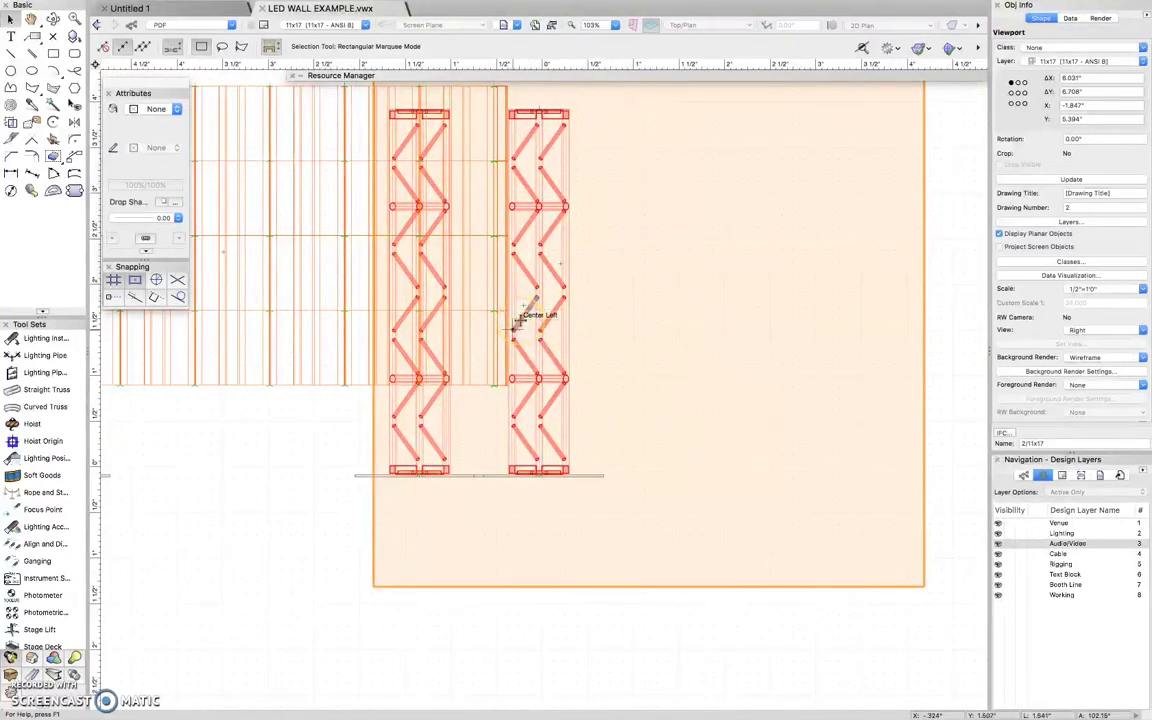
{"action": "left_click_drag", "start_coordinate": [526, 321], "coordinate": [836, 327]}
{"action": "scroll", "coordinate": [836, 327], "scroll_direction": "down", "scroll_amount": 8}
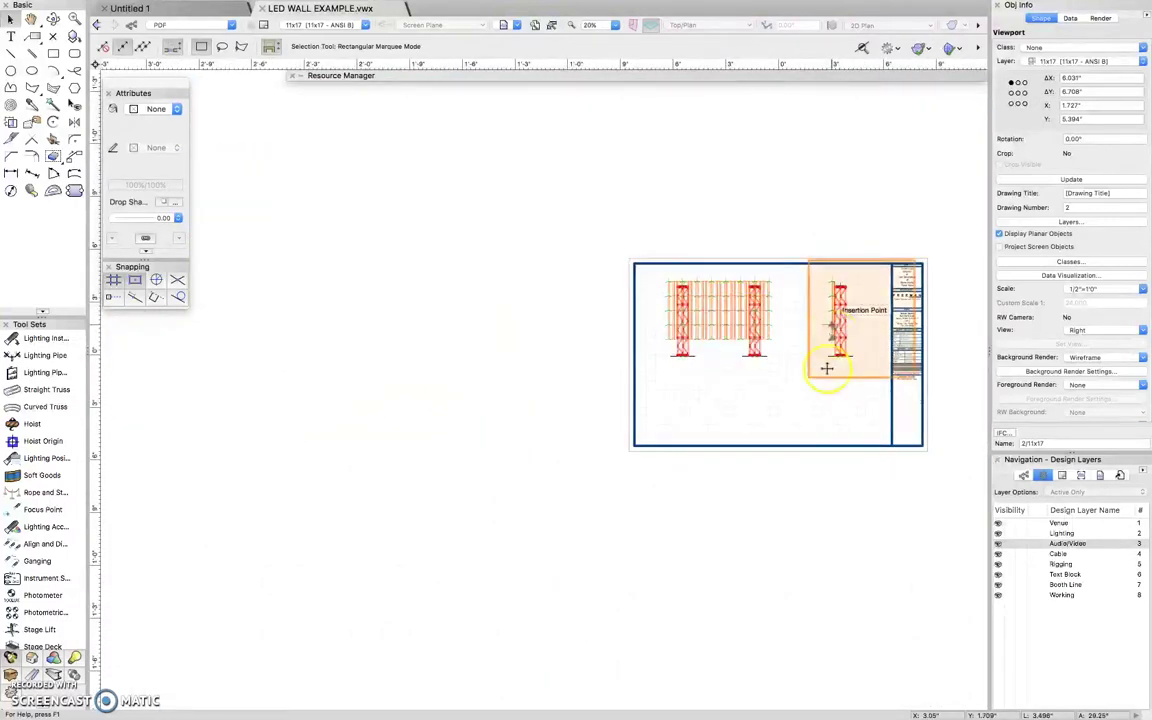
{"action": "left_click", "coordinate": [805, 414]}
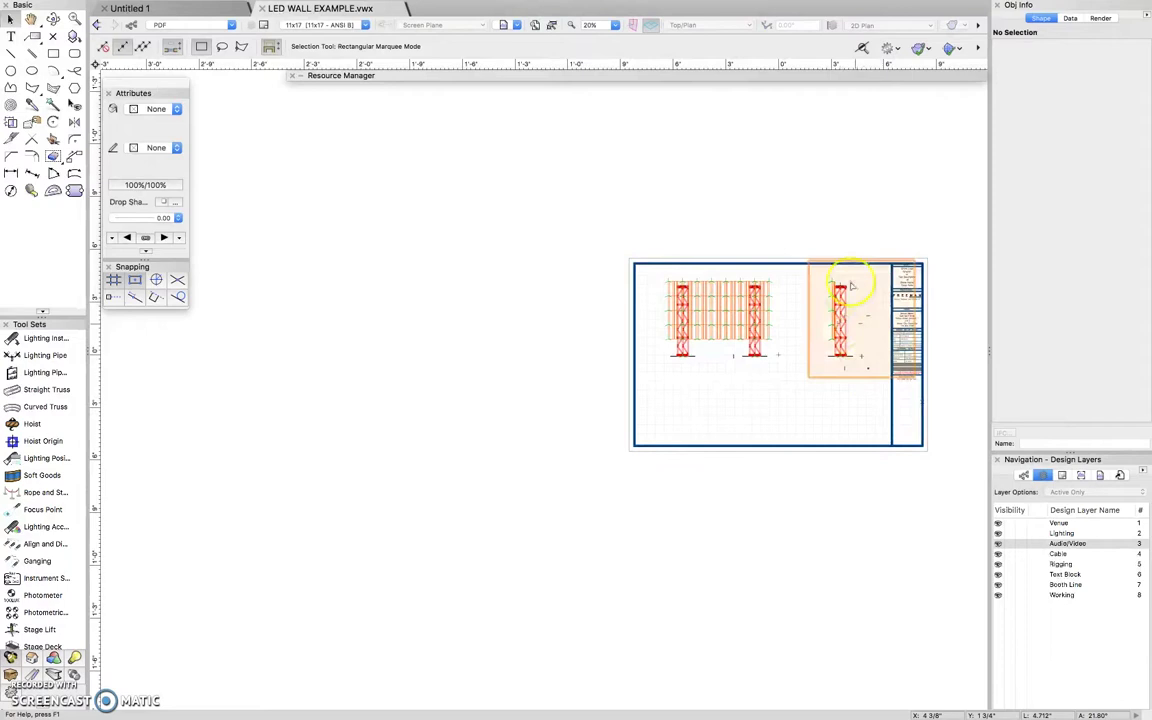
{"action": "scroll", "coordinate": [850, 277], "scroll_direction": "up", "scroll_amount": 3}
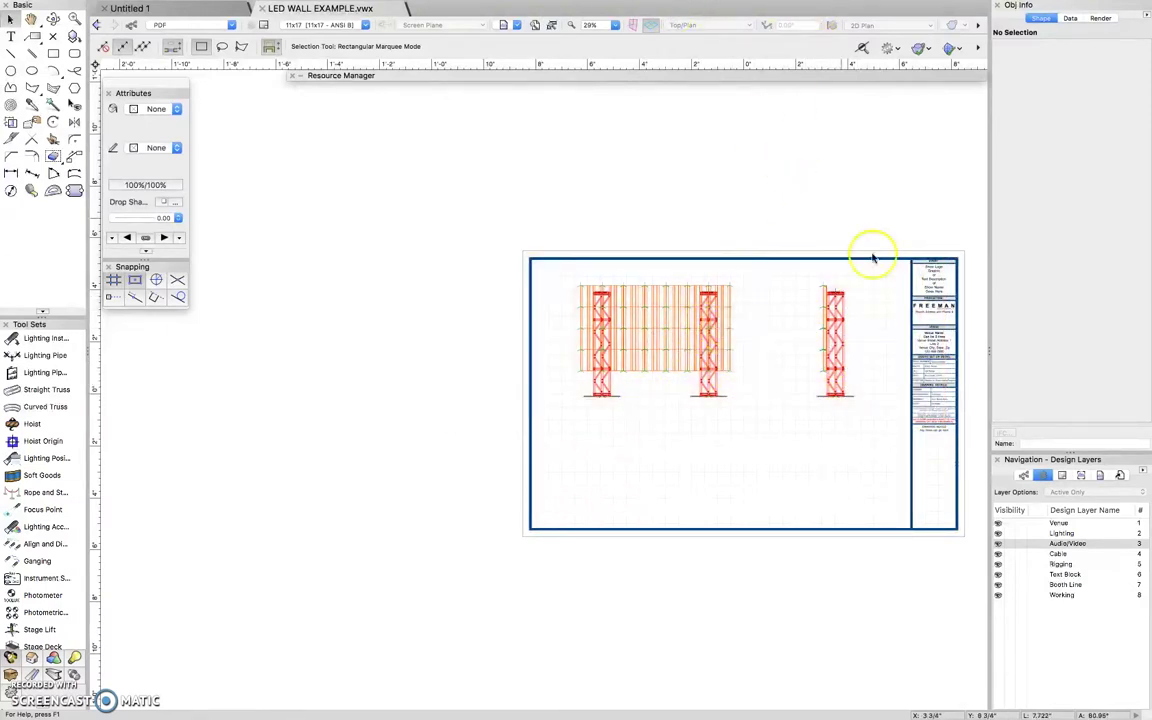
Return to the Audio/Video layer in Left Isometric view and draw a rectangle about 51'4 1/2" by 14'10 1/2" around the LED wall.
{"action": "double_click", "coordinate": [1078, 545]}
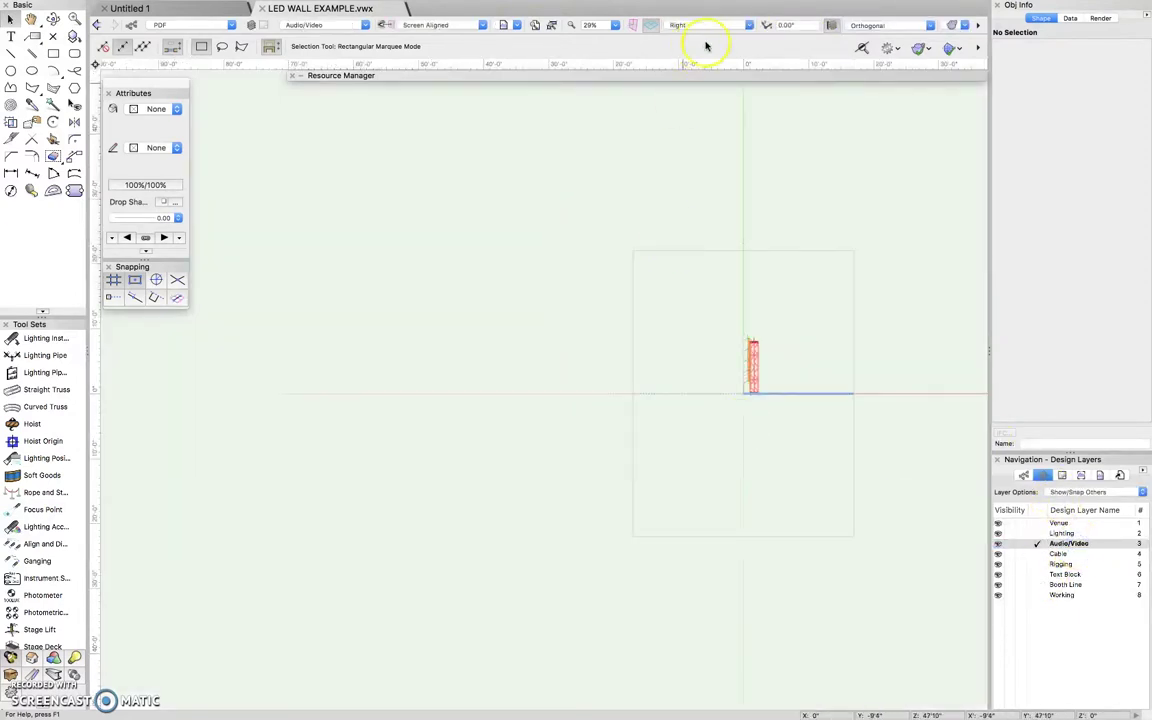
{"action": "left_click", "coordinate": [748, 27]}
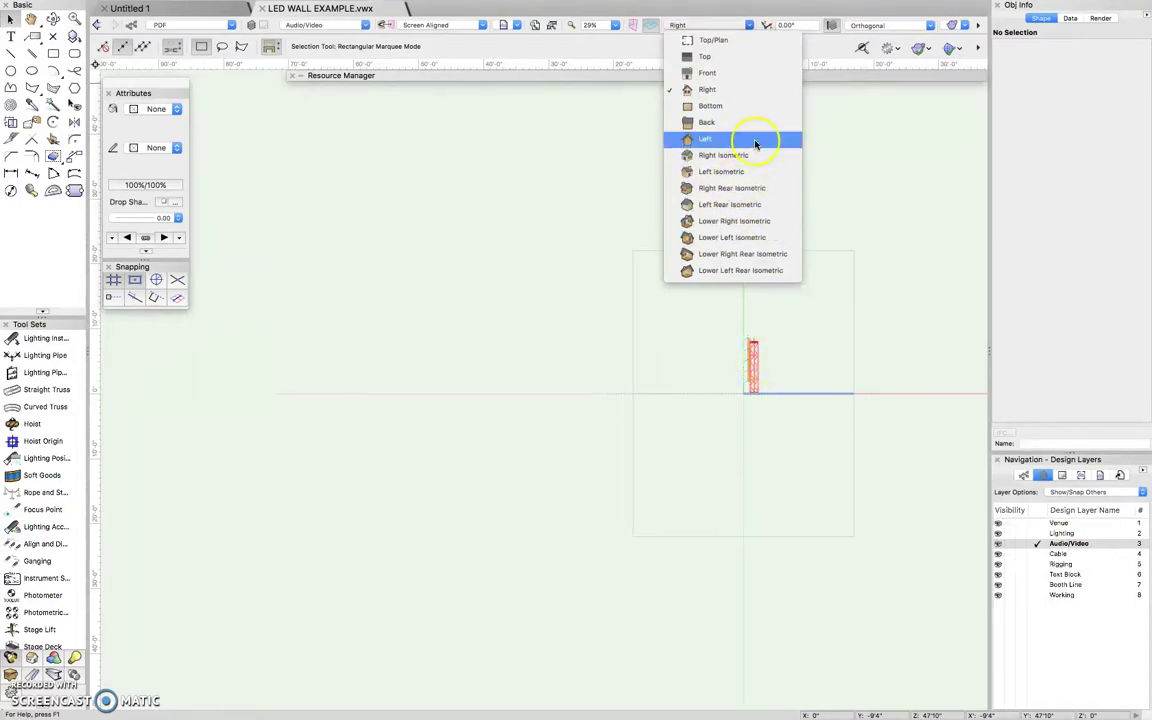
{"action": "left_click", "coordinate": [725, 168]}
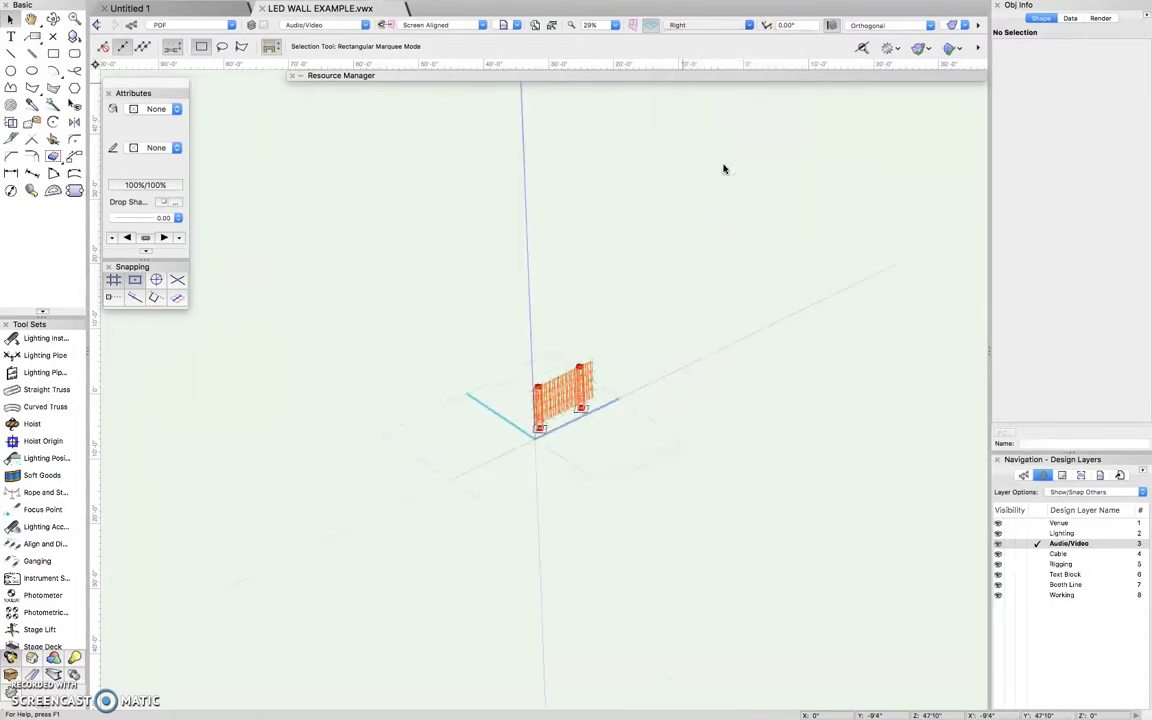
{"action": "scroll", "coordinate": [501, 401], "scroll_direction": "up", "scroll_amount": 5}
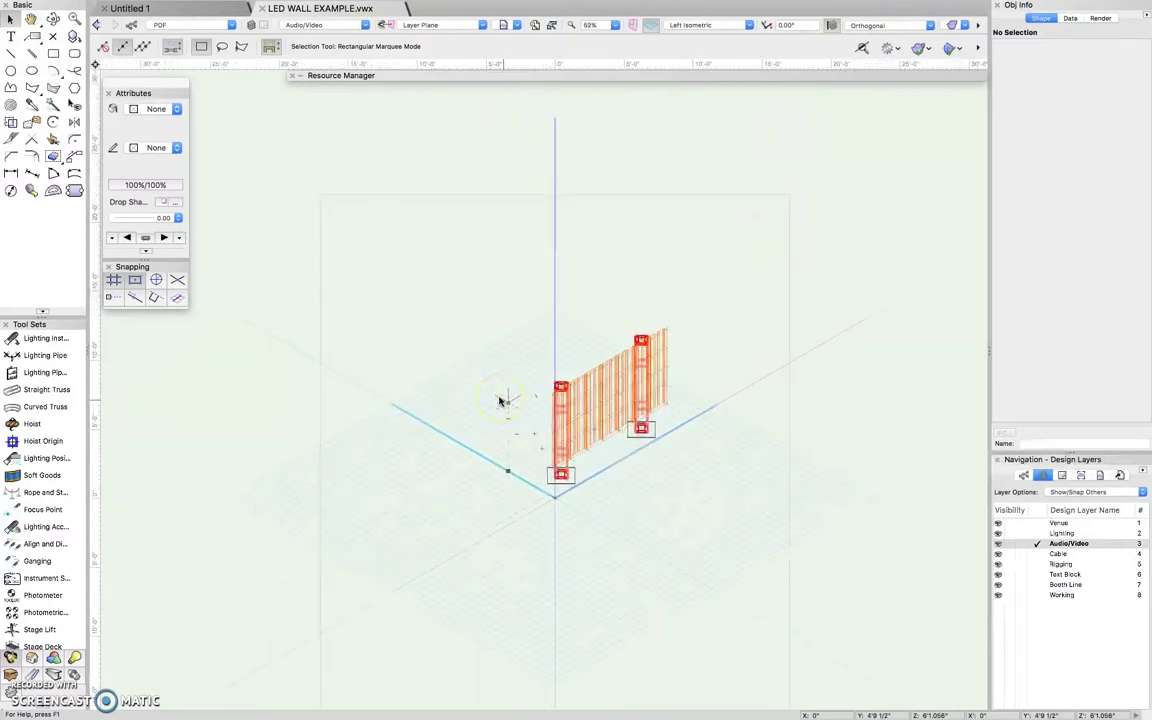
{"action": "key", "text": "4"}
{"action": "left_click_drag", "start_coordinate": [702, 310], "coordinate": [386, 653]}
Create a Left Isometric wireframe viewport from the rectangle on the 11x17 sheet layer at 1/4"=1'0" scale.
{"action": "left_click", "coordinate": [179, 7]}
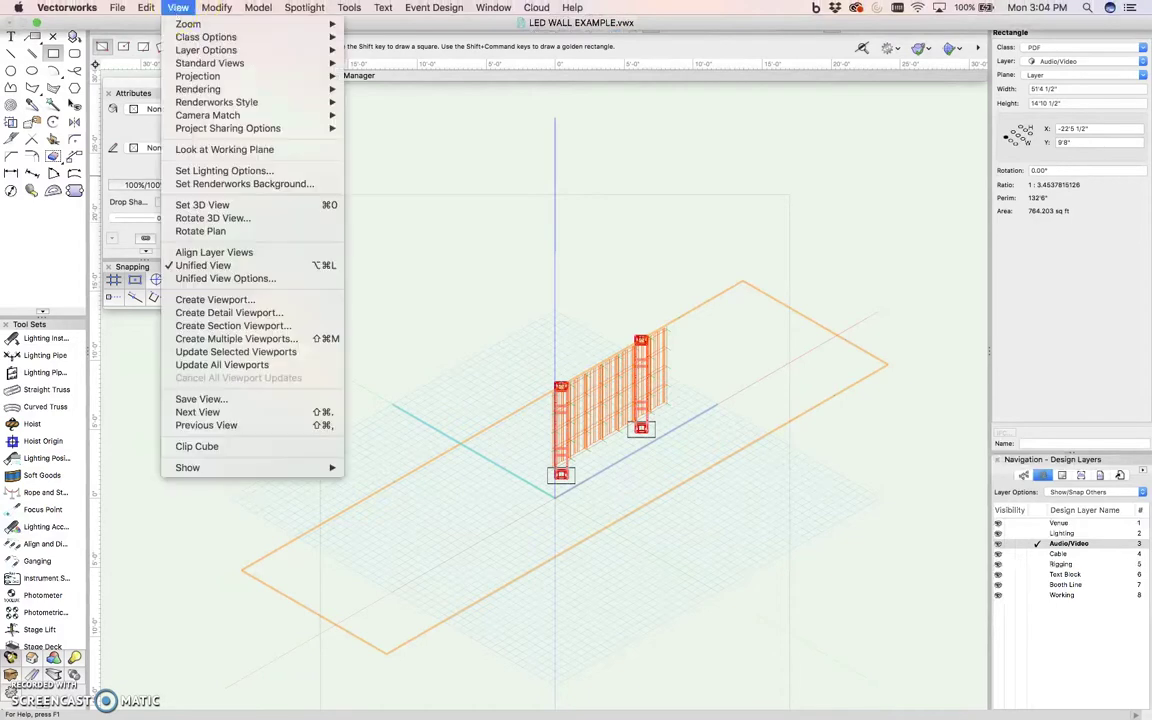
{"action": "left_click", "coordinate": [236, 300]}
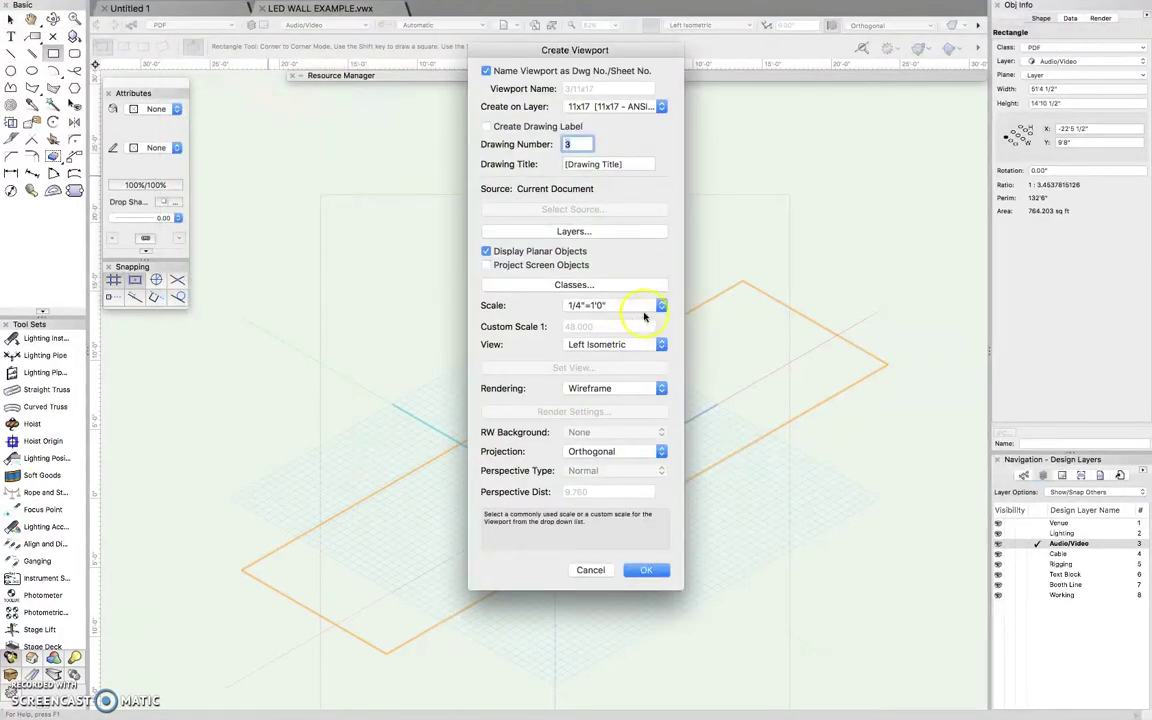
{"action": "left_click", "coordinate": [660, 306]}
{"action": "left_click", "coordinate": [659, 309]}
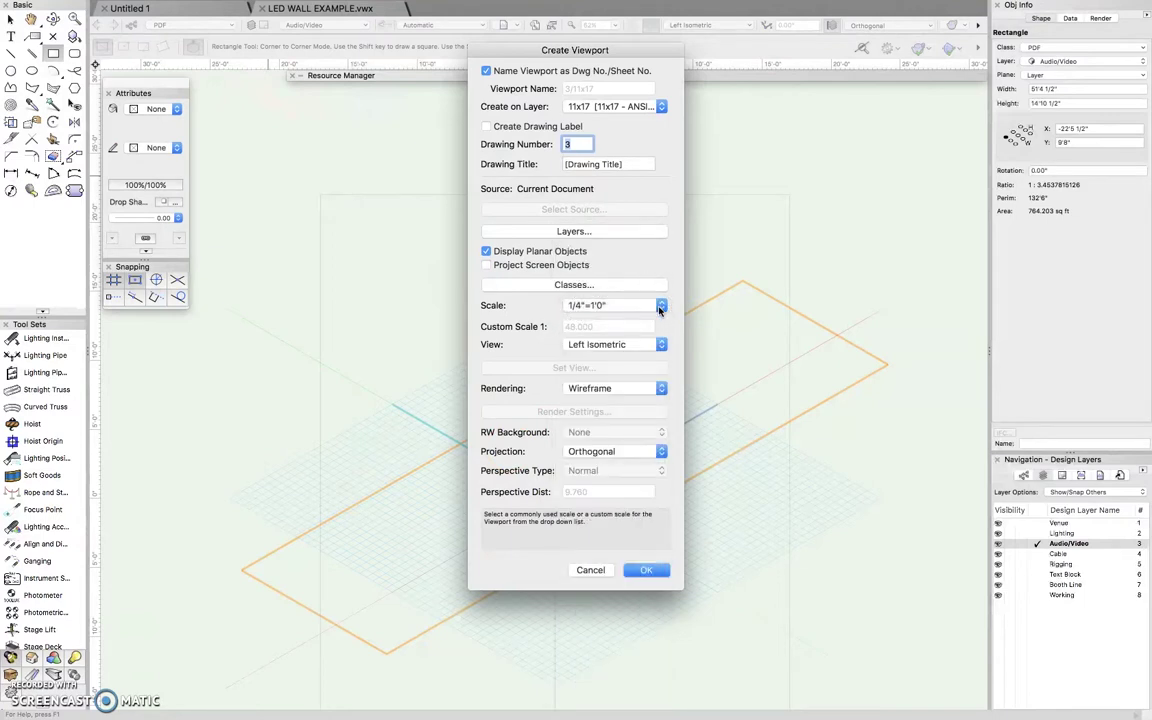
{"action": "left_click", "coordinate": [664, 558]}
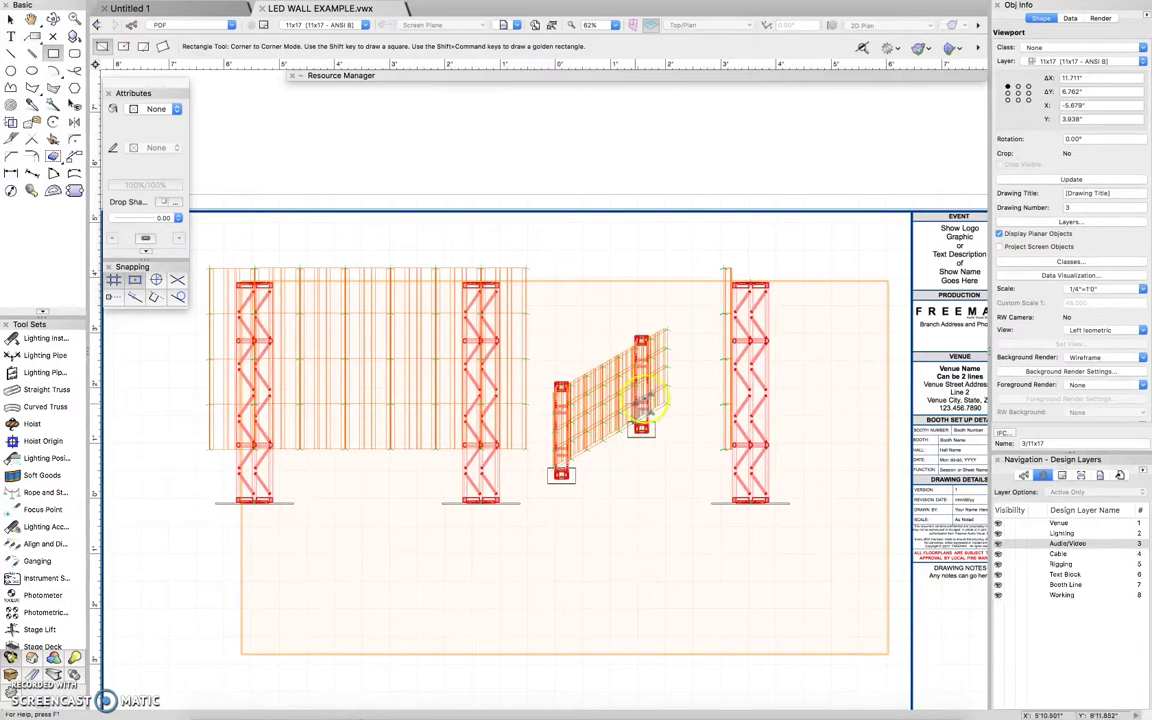
Move the isometric viewport into the lower right area of the sheet, below the right-view elevation, and deselect it.
{"action": "scroll", "coordinate": [642, 395], "scroll_direction": "down", "scroll_amount": 2}
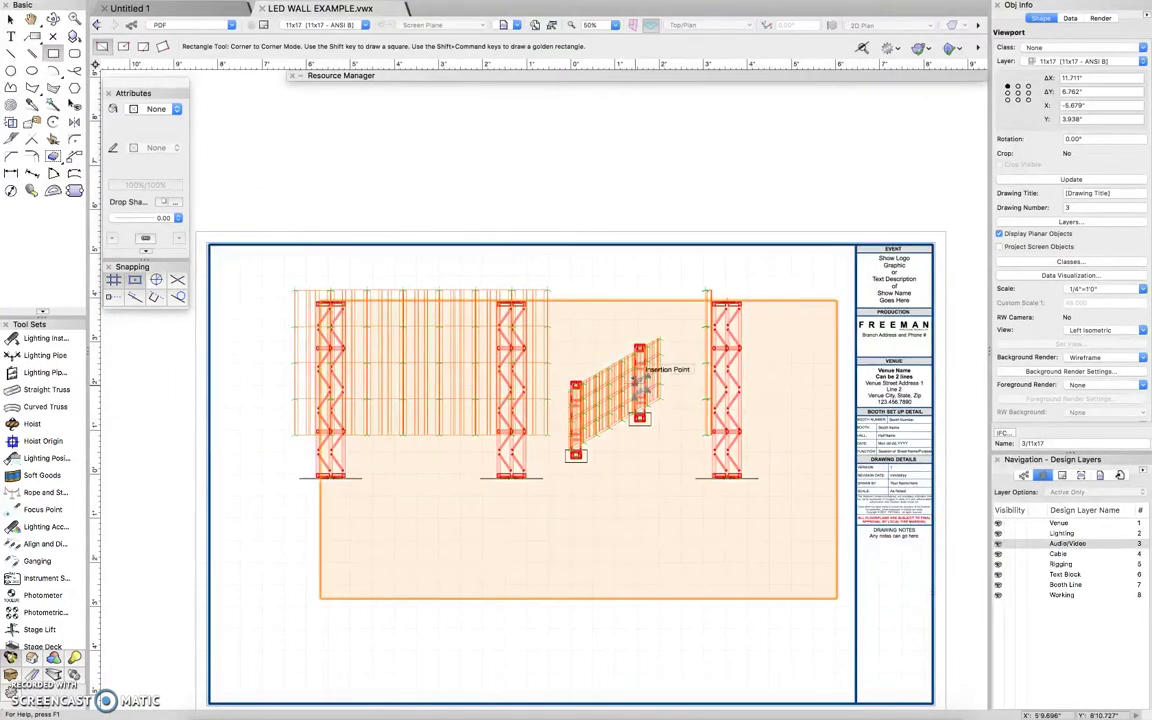
{"action": "key", "text": "x"}
{"action": "left_click_drag", "start_coordinate": [630, 381], "coordinate": [723, 594]}
{"action": "left_click", "coordinate": [644, 428]}
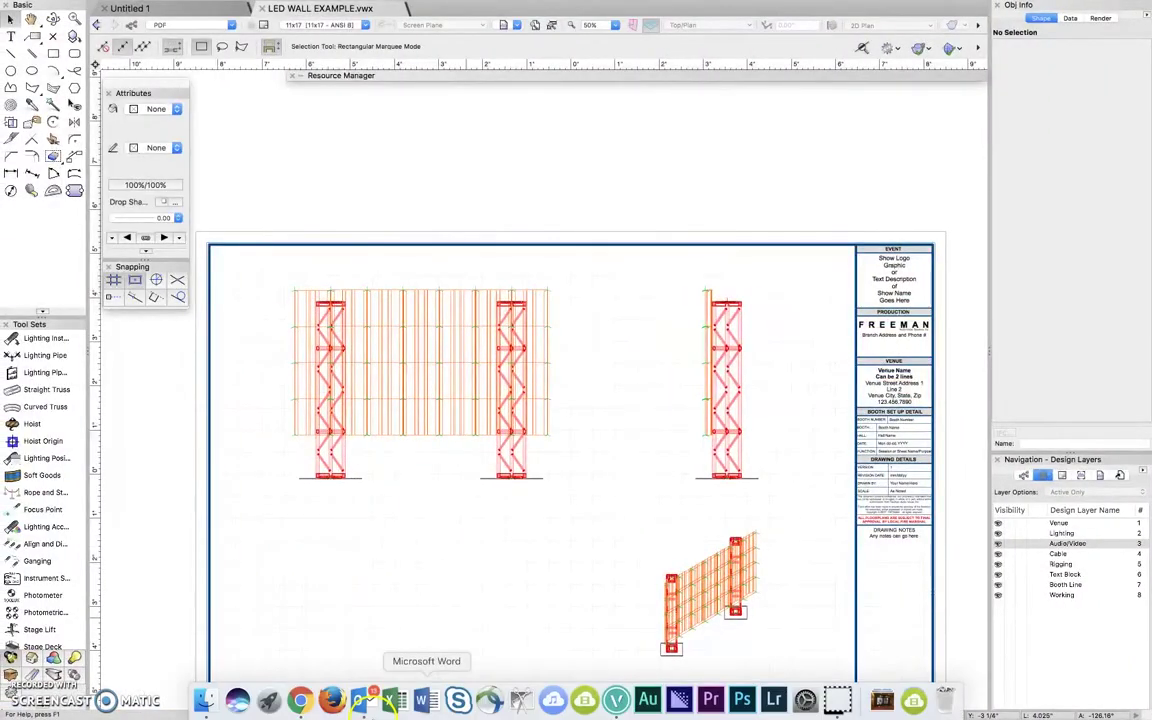
Switch to Outlook to close its mail account alert and return to the Vectorworks drawing.
{"action": "left_click", "coordinate": [362, 700]}
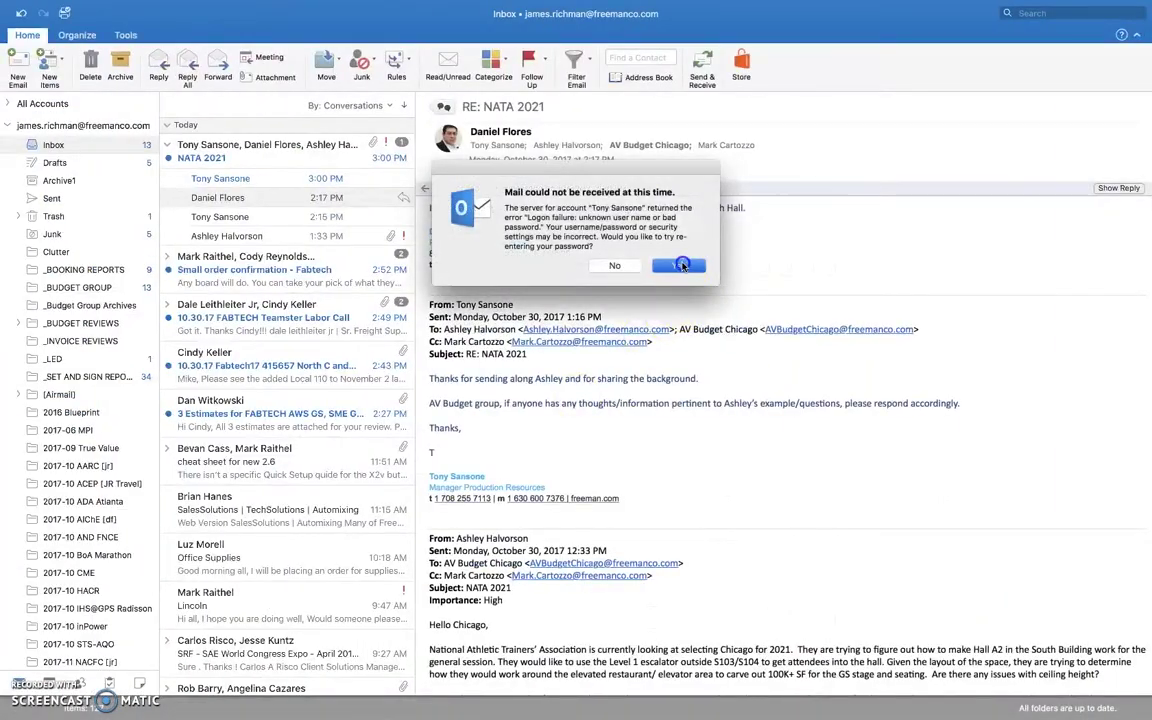
{"action": "left_click", "coordinate": [682, 265]}
{"action": "left_click", "coordinate": [682, 264]}
{"action": "key", "text": "ctrl+Right"}
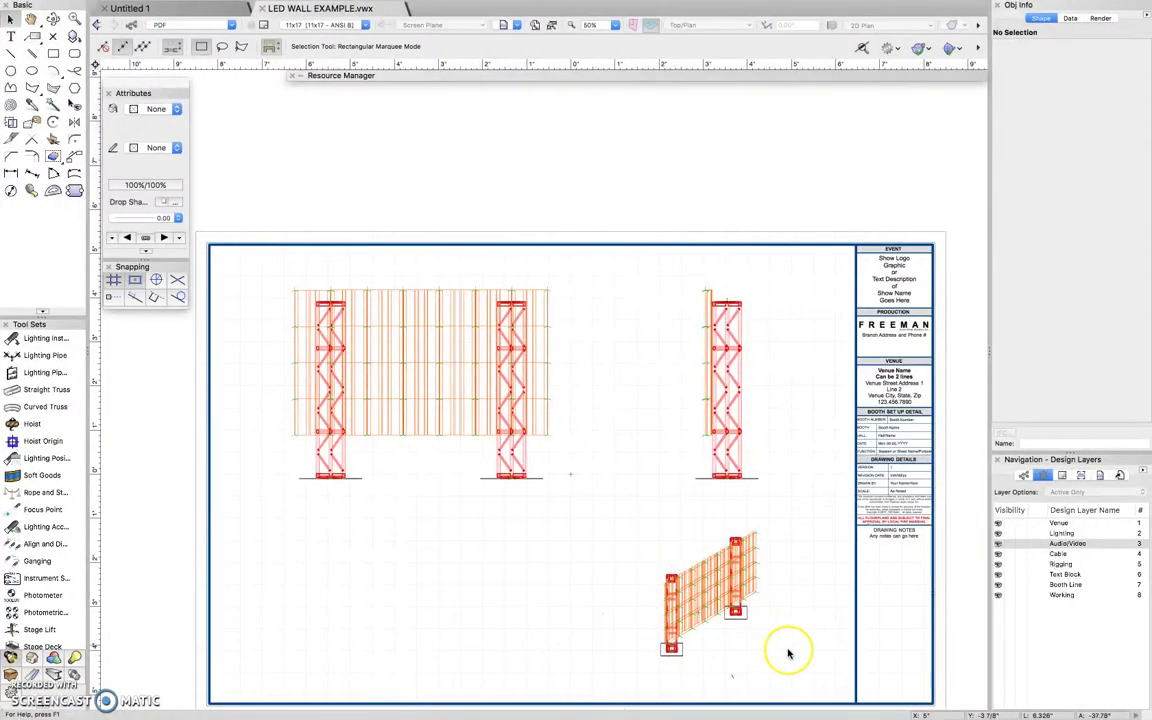
Open the annotations of the front-view viewport for editing.
{"action": "scroll", "coordinate": [788, 652], "scroll_direction": "up", "scroll_amount": 2}
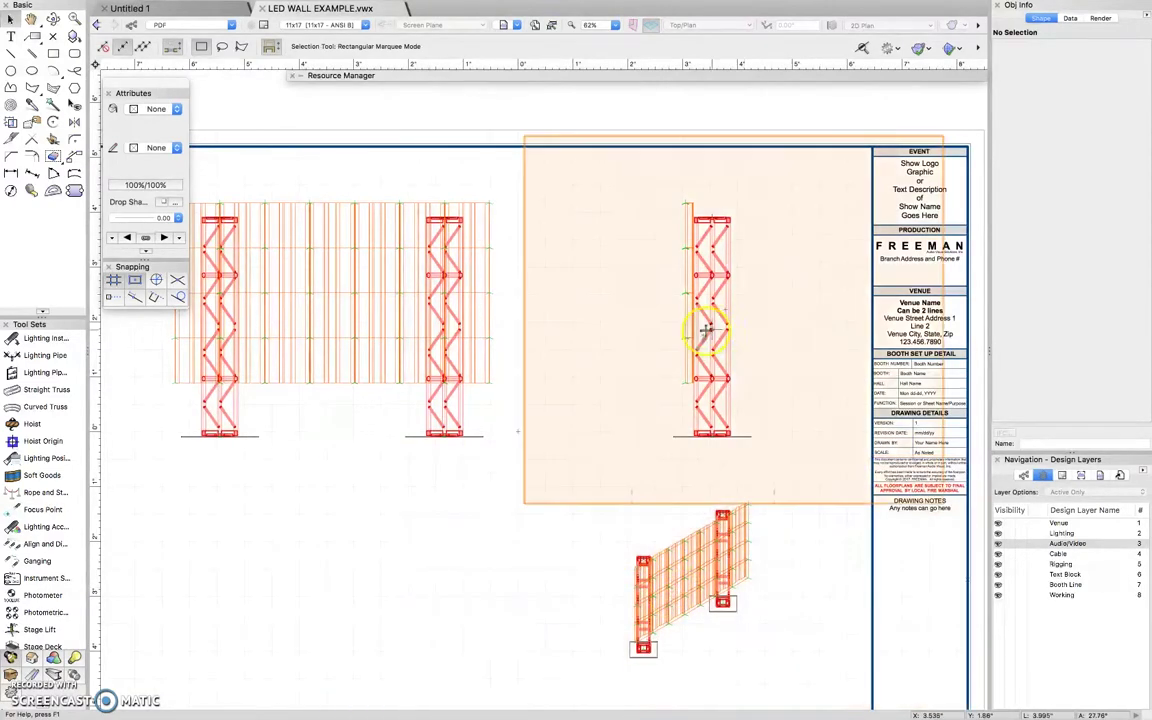
{"action": "left_click", "coordinate": [457, 298]}
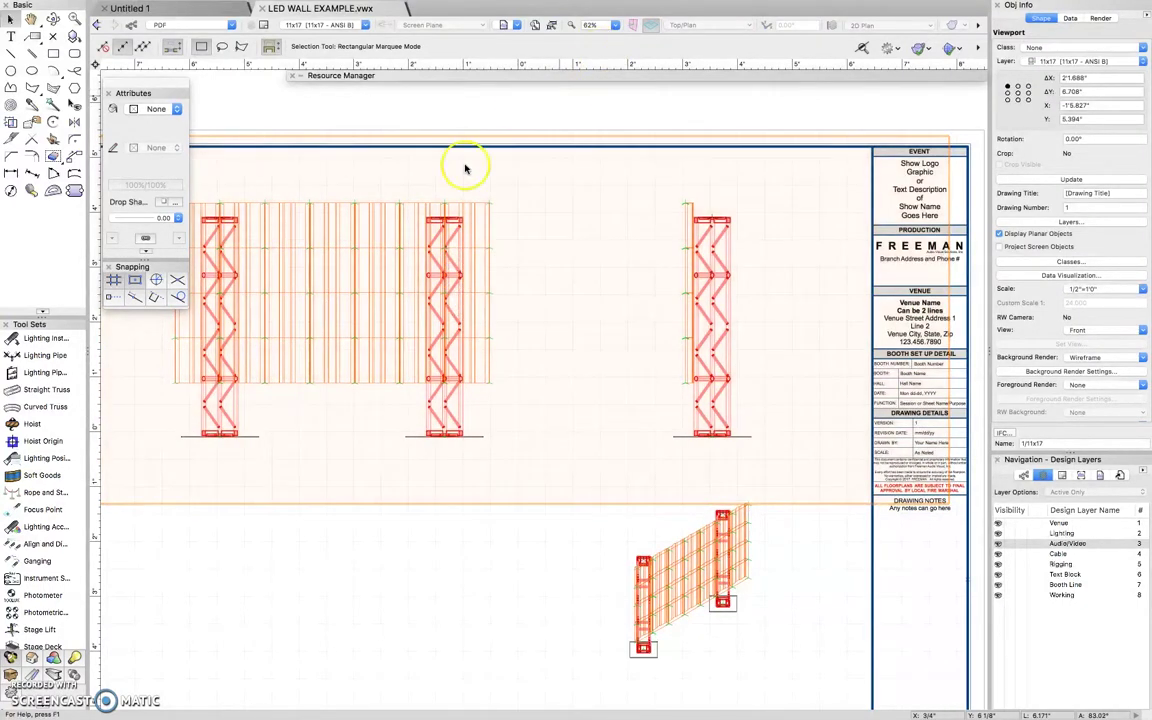
{"action": "right_click", "coordinate": [447, 217]}
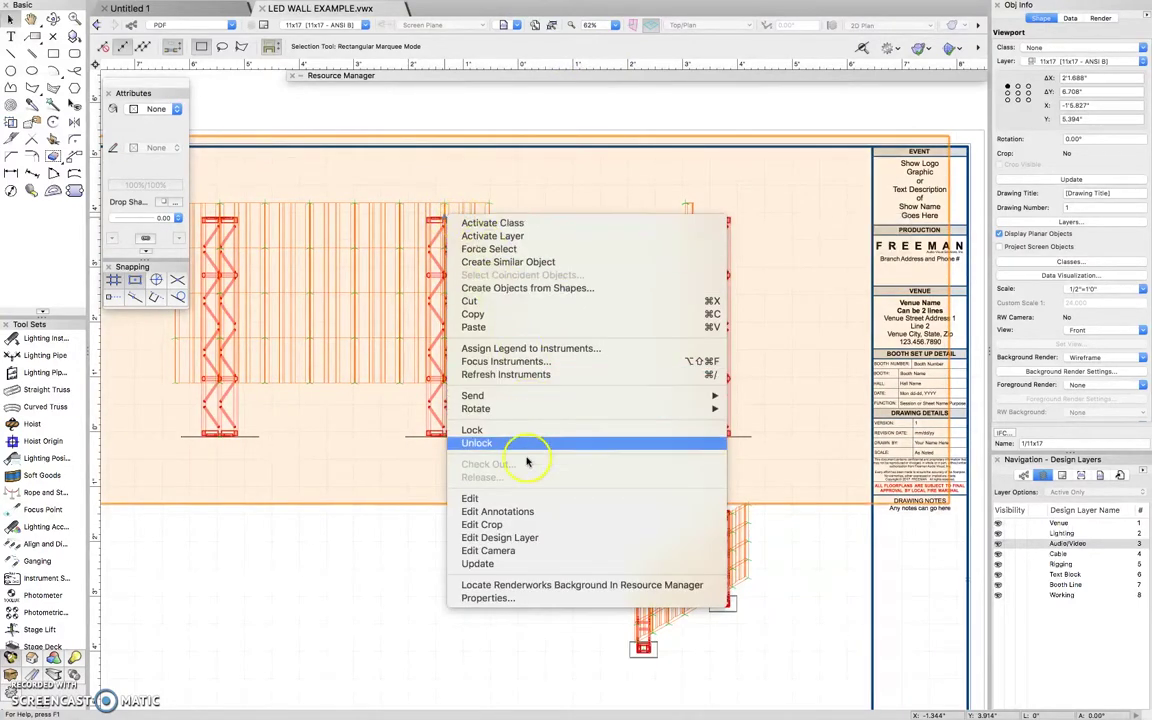
{"action": "left_click", "coordinate": [525, 512]}
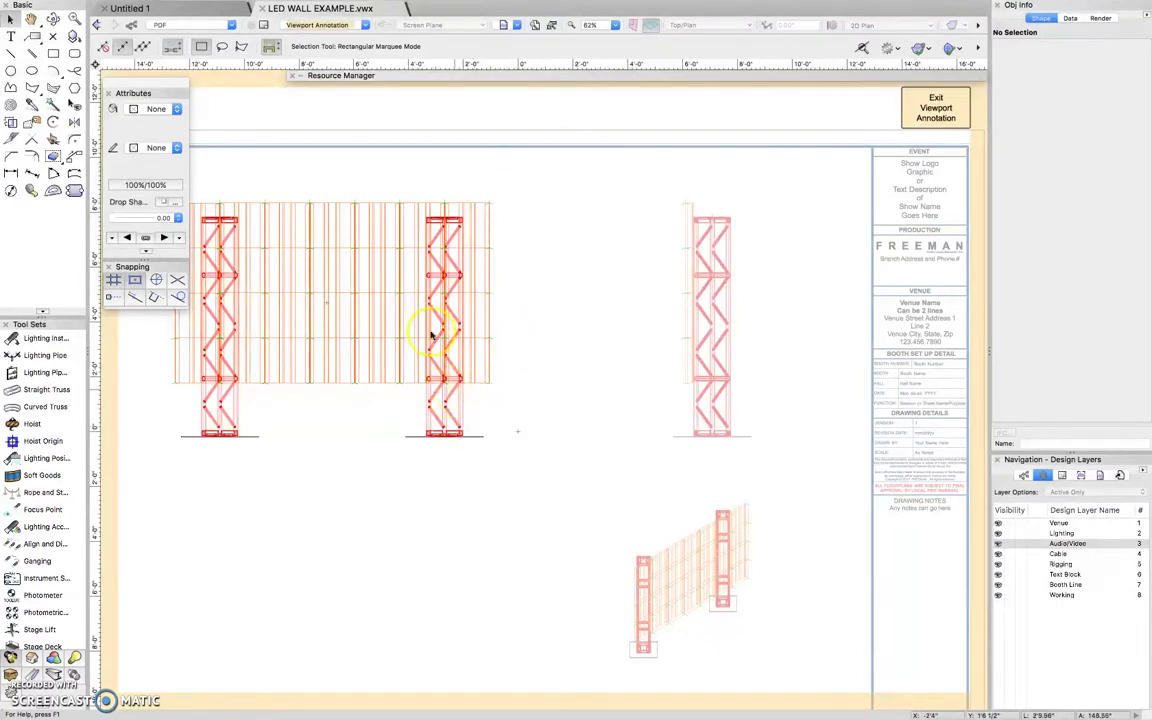
Set a solid pen style and dimension the LED wall's height along its right edge in the front view.
{"action": "left_click", "coordinate": [944, 460]}
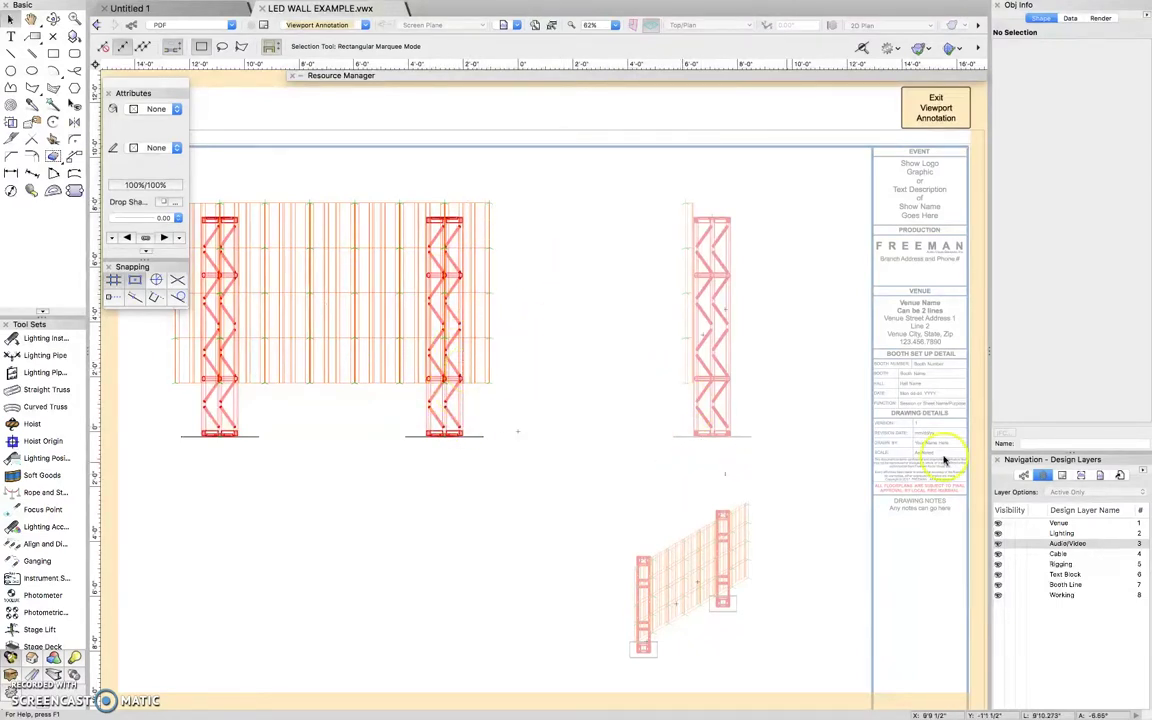
{"action": "left_click", "coordinate": [1063, 476]}
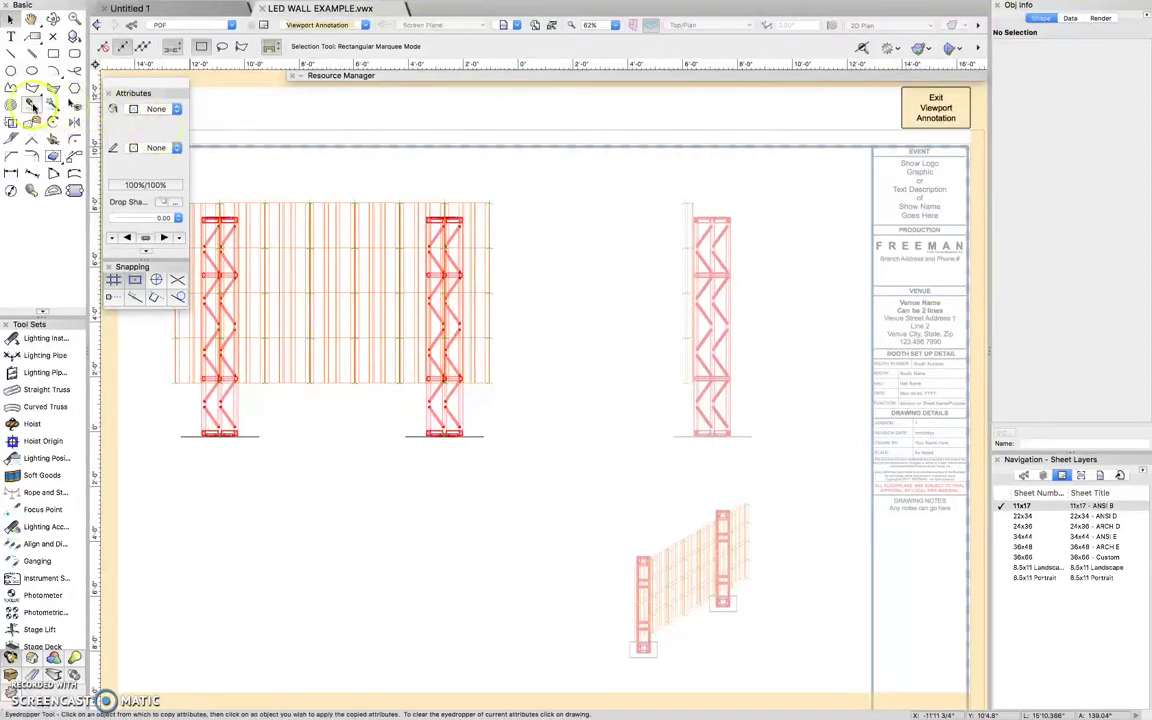
{"action": "left_click", "coordinate": [13, 174]}
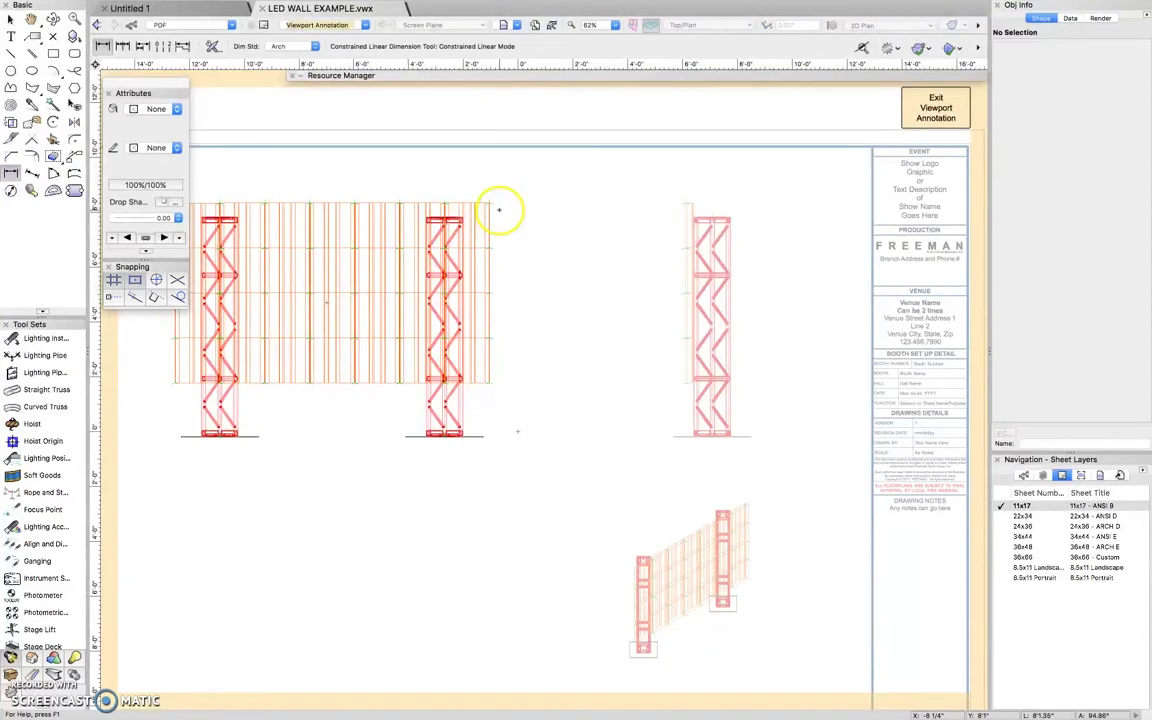
{"action": "left_click", "coordinate": [156, 147]}
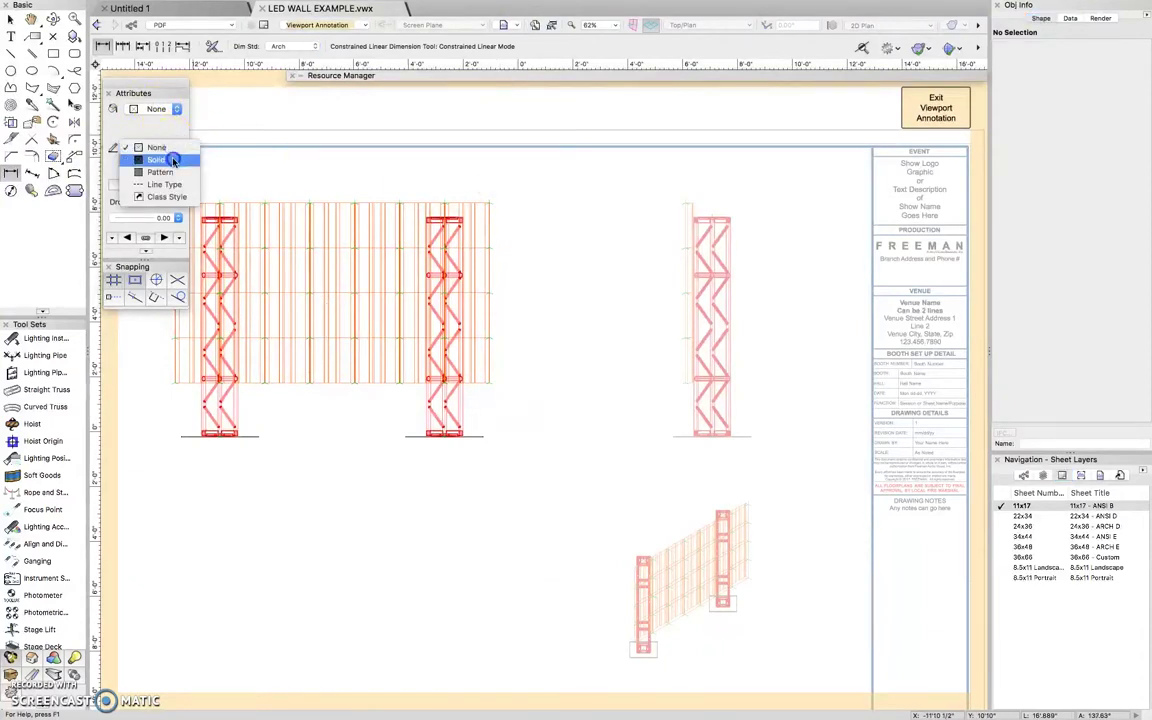
{"action": "left_click", "coordinate": [150, 160]}
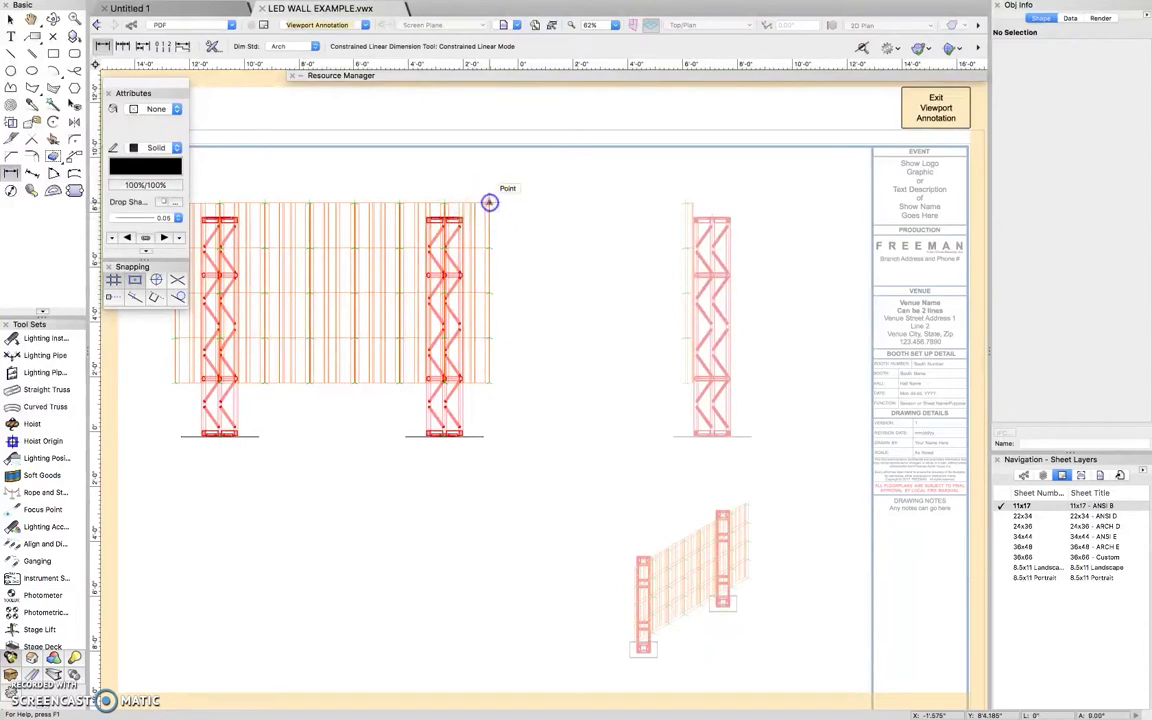
{"action": "left_click_drag", "start_coordinate": [489, 202], "coordinate": [489, 383]}
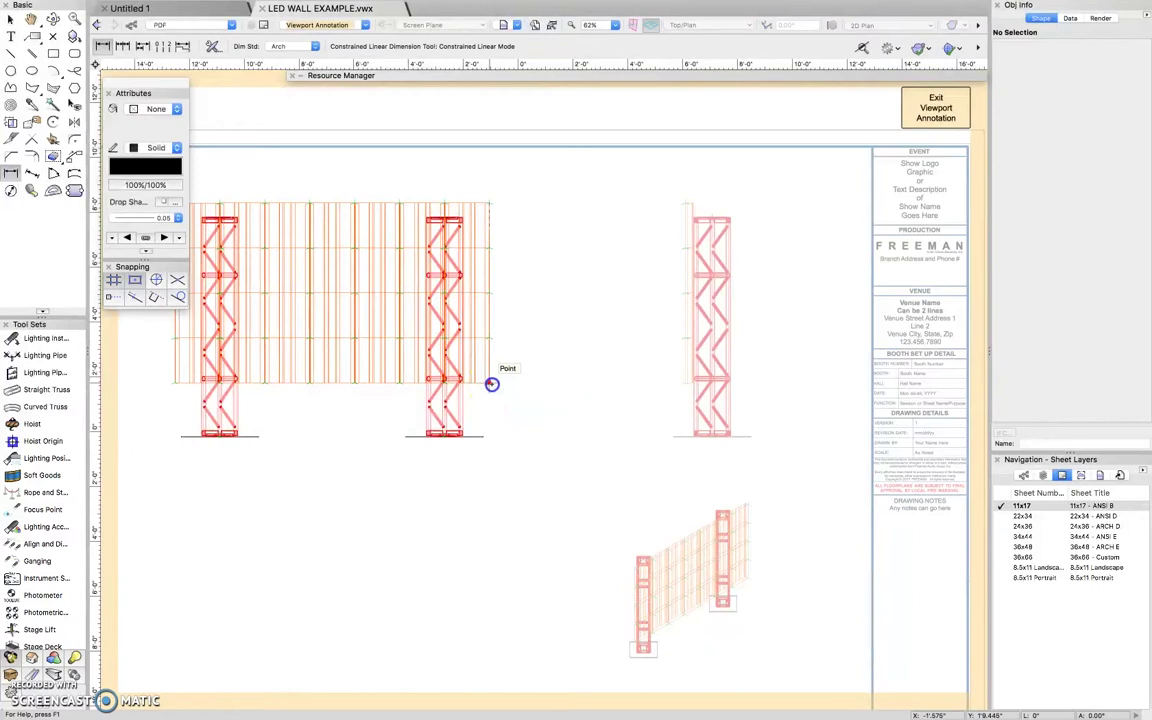
{"action": "left_click", "coordinate": [518, 300]}
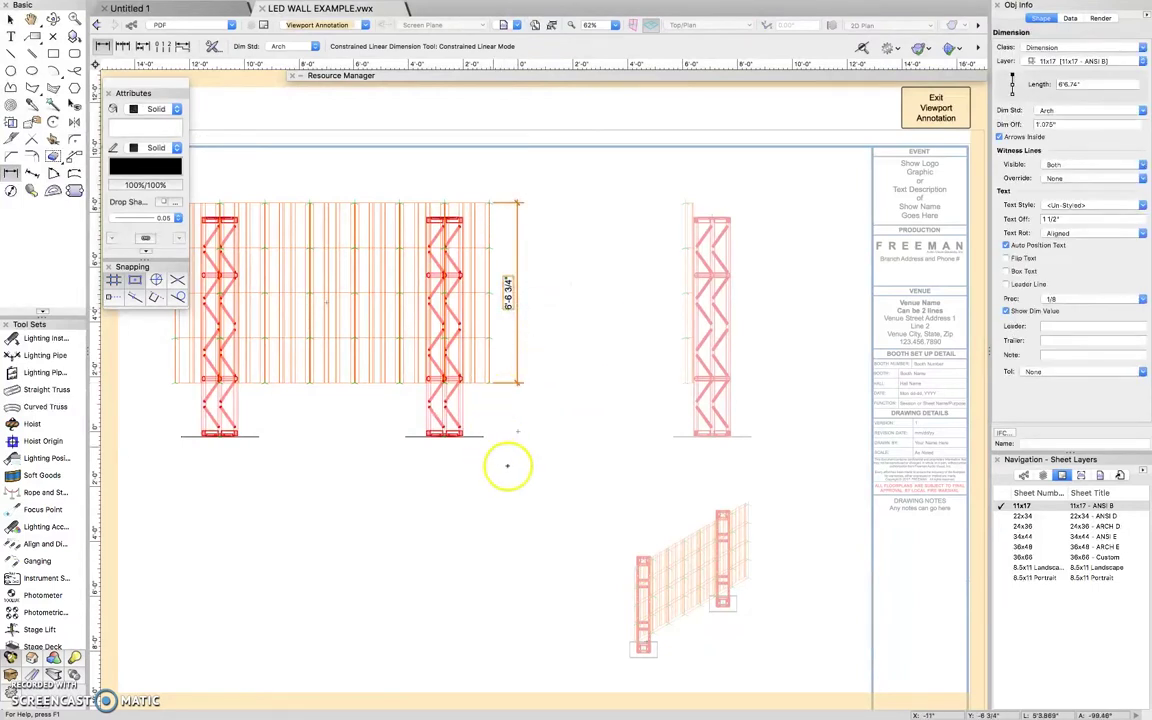
Dimension the vertical gap between the right base plate and the LED wall's bottom edge, in line with the wall-height dimension.
{"action": "scroll", "coordinate": [505, 445], "scroll_direction": "up", "scroll_amount": 3}
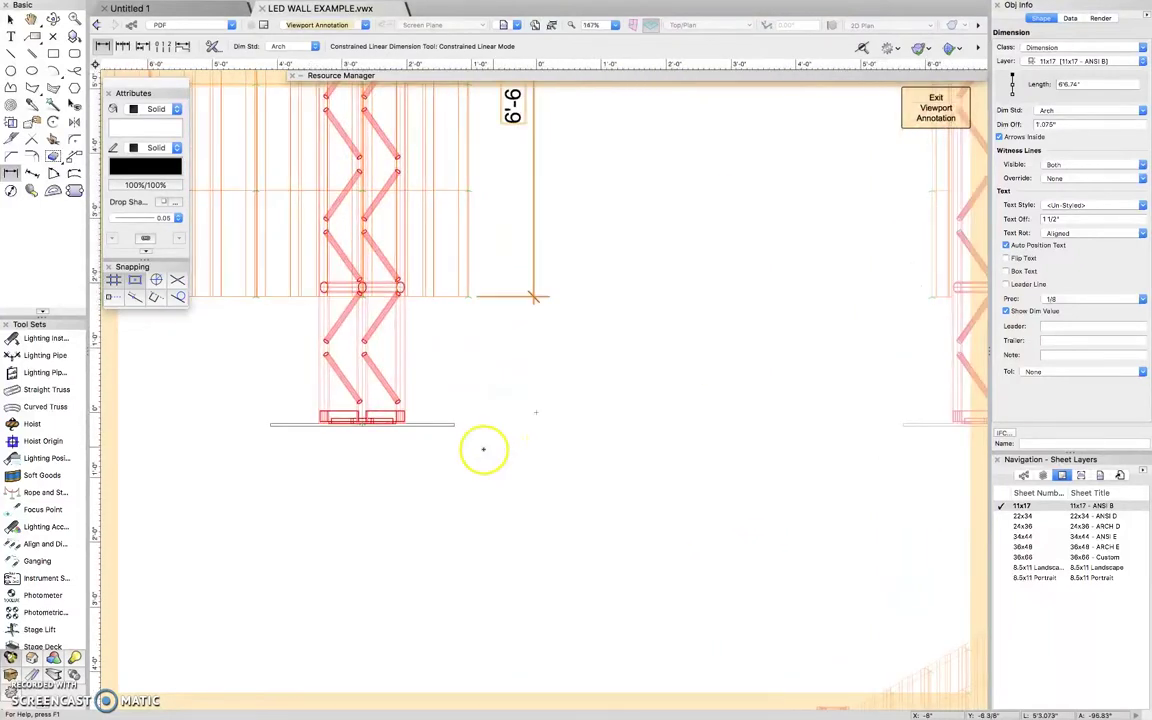
{"action": "left_click", "coordinate": [456, 428]}
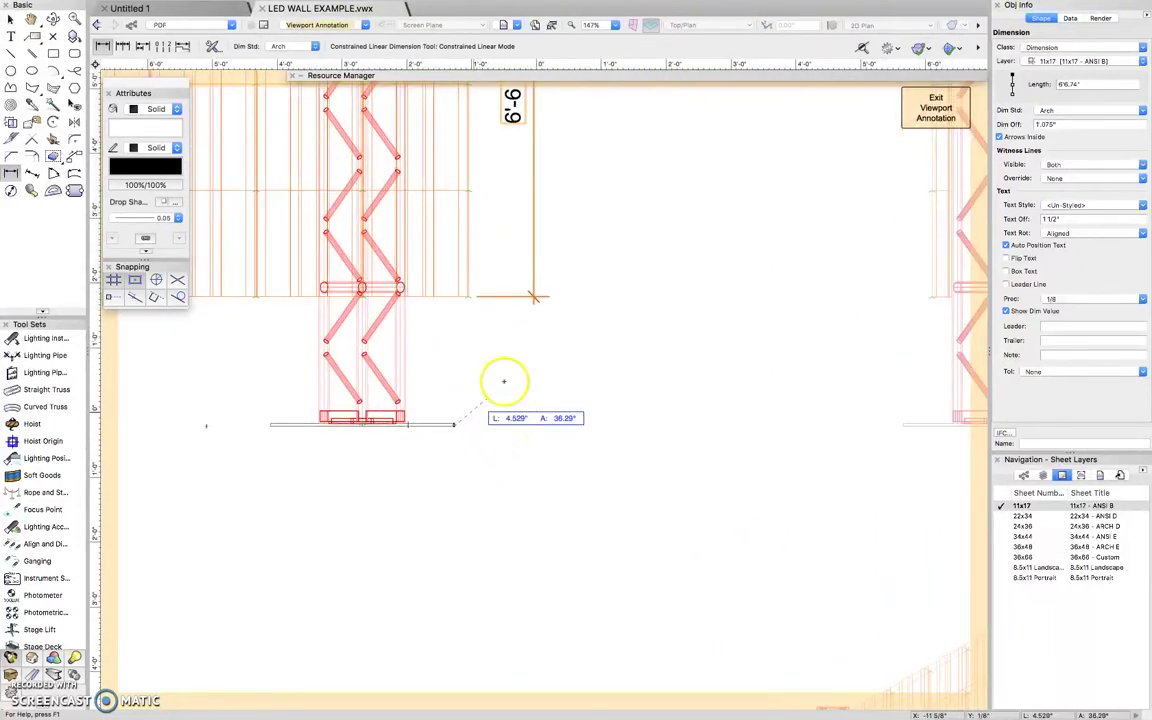
{"action": "left_click", "coordinate": [467, 297]}
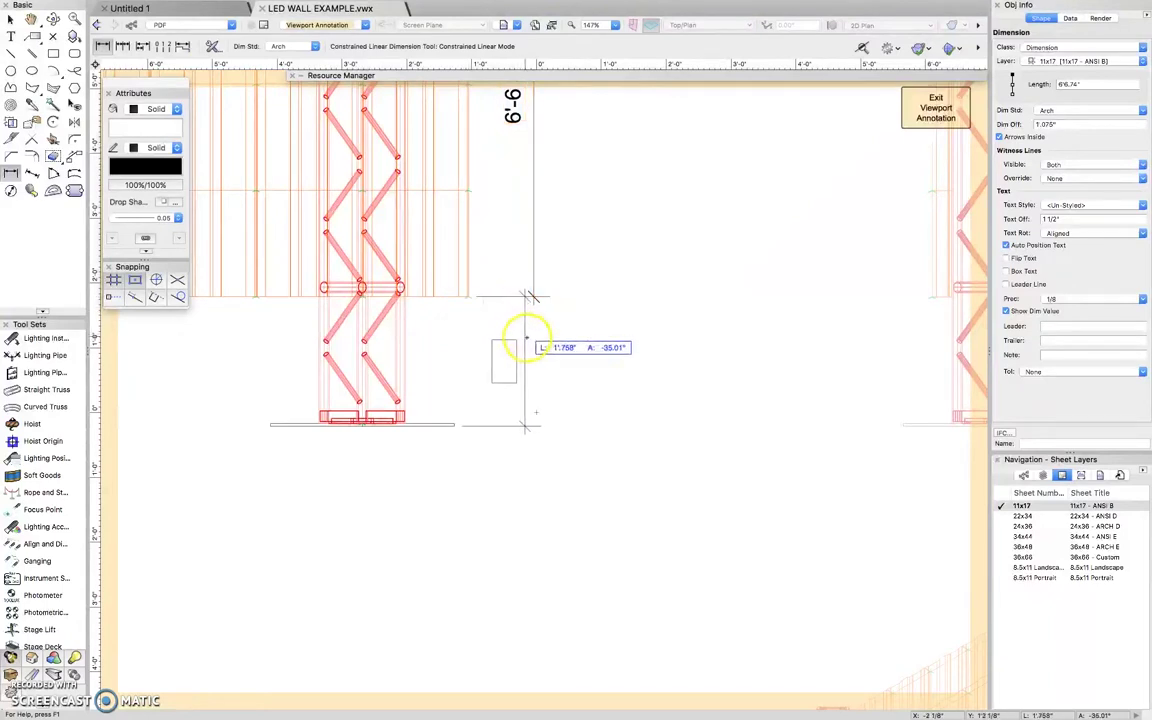
{"action": "left_click", "coordinate": [533, 343]}
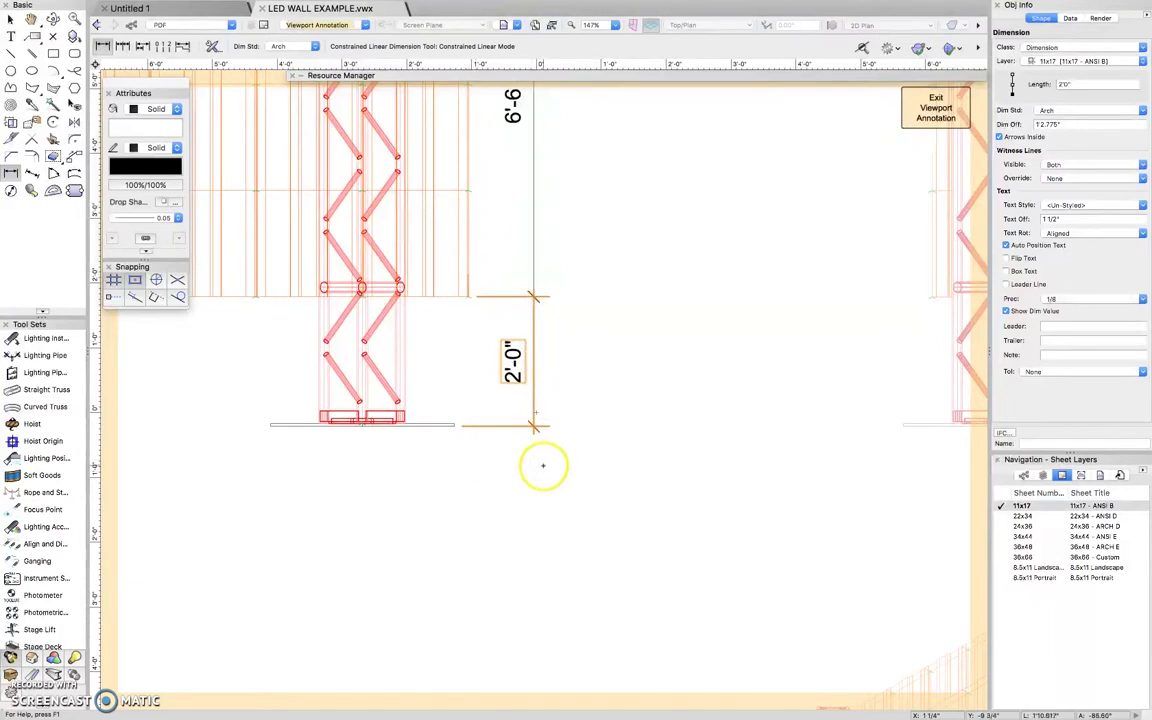
Try to dimension the overall height from the right base plate to the wall's top-right corner, outside the existing dimensions.
{"action": "scroll", "coordinate": [541, 465], "scroll_direction": "down", "scroll_amount": 5}
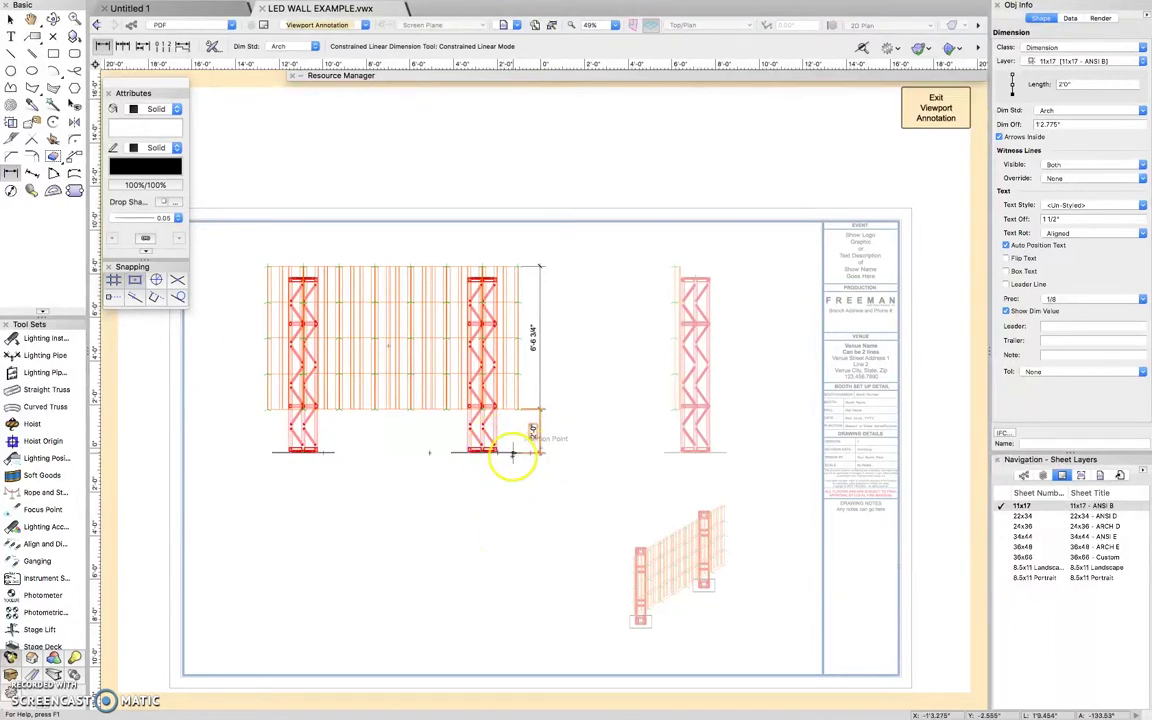
{"action": "scroll", "coordinate": [513, 452], "scroll_direction": "up", "scroll_amount": 5}
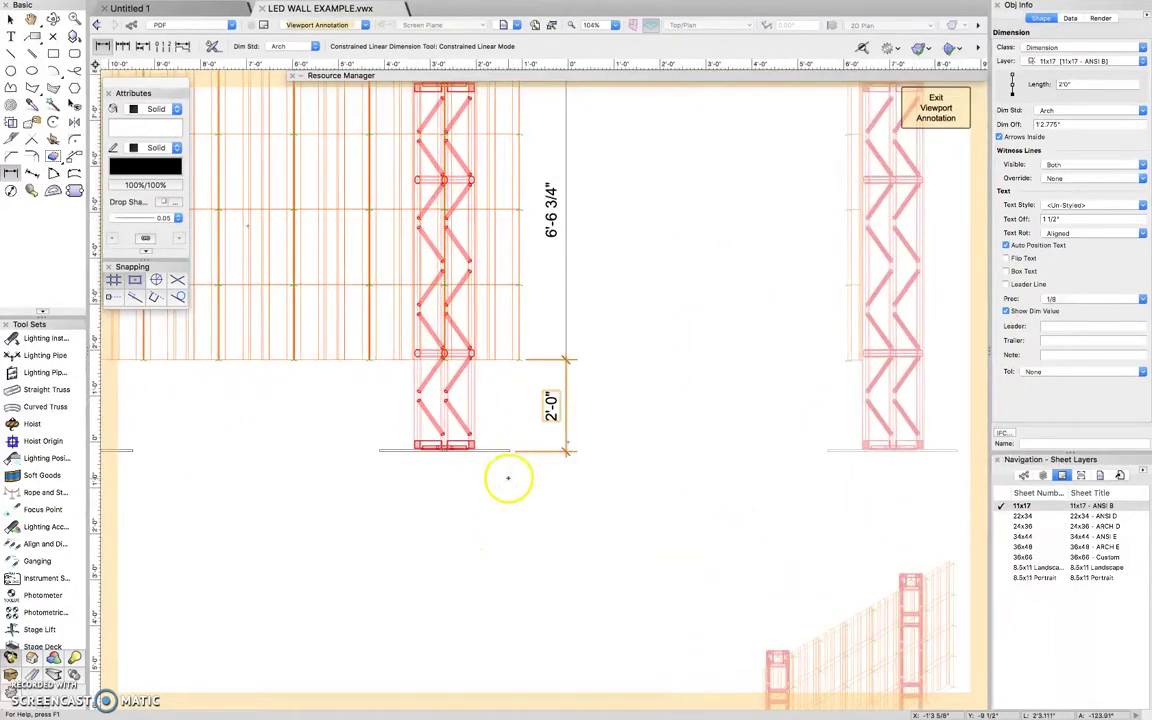
{"action": "scroll", "coordinate": [508, 453], "scroll_direction": "down", "scroll_amount": 4}
{"action": "left_click", "coordinate": [508, 453]}
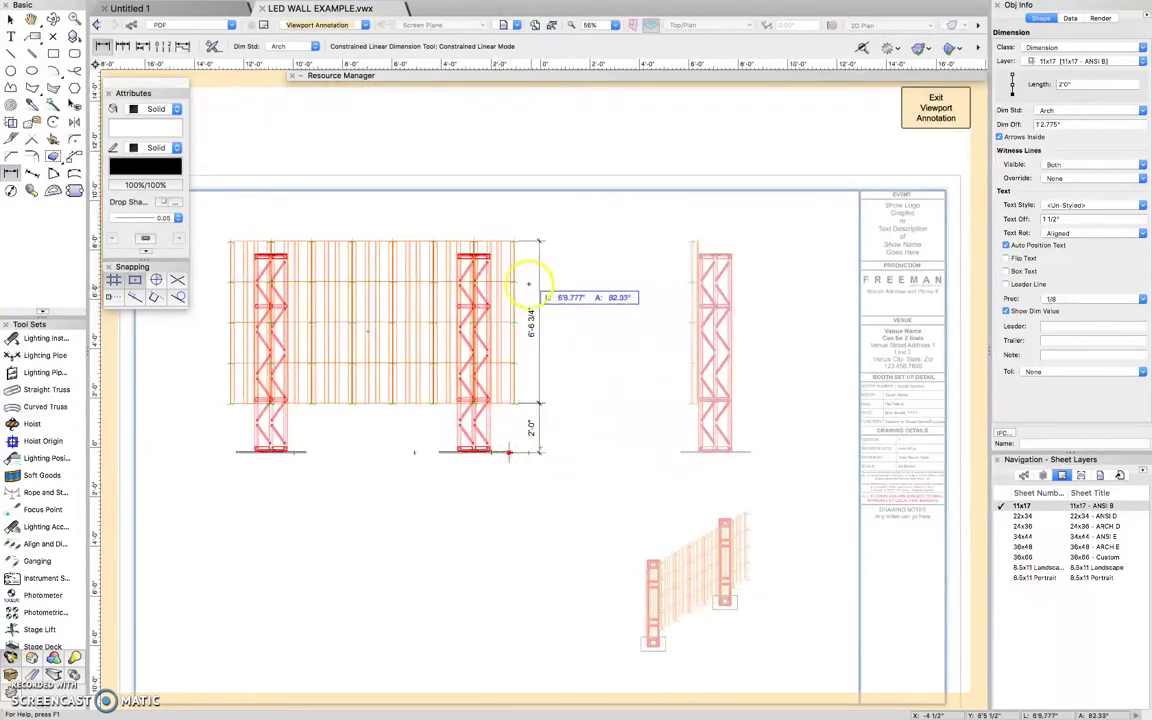
{"action": "scroll", "coordinate": [510, 232], "scroll_direction": "up", "scroll_amount": 8}
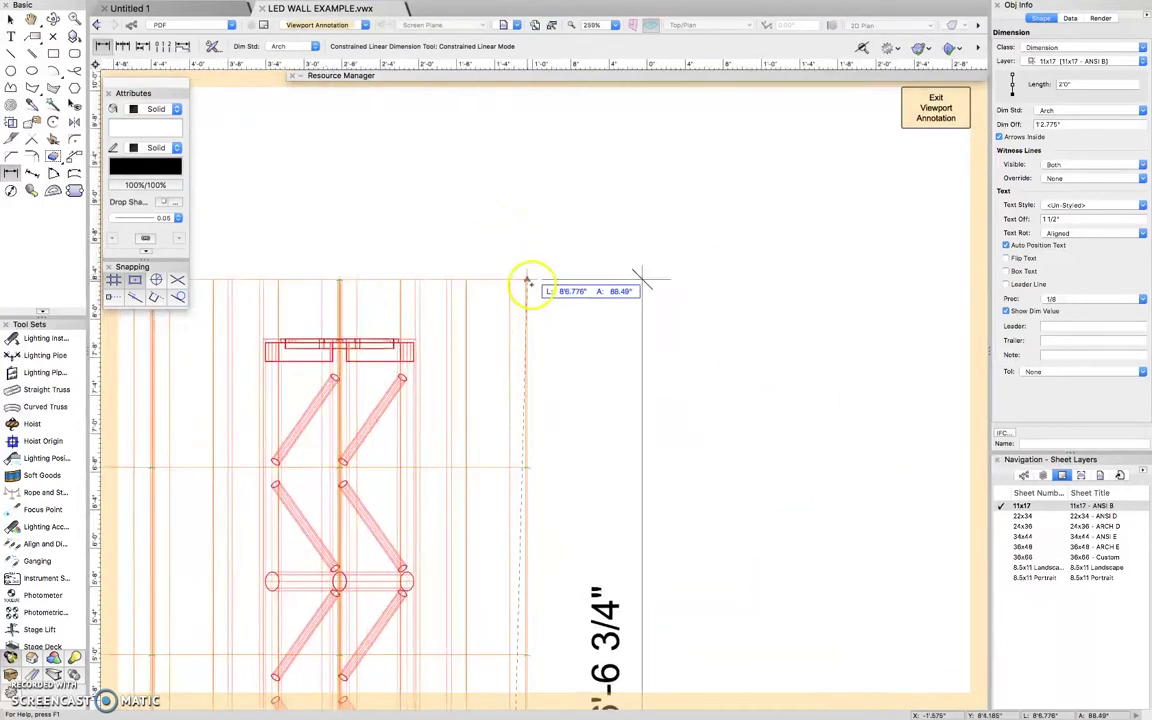
{"action": "left_click", "coordinate": [528, 281]}
{"action": "scroll", "coordinate": [528, 281], "scroll_direction": "down", "scroll_amount": 7}
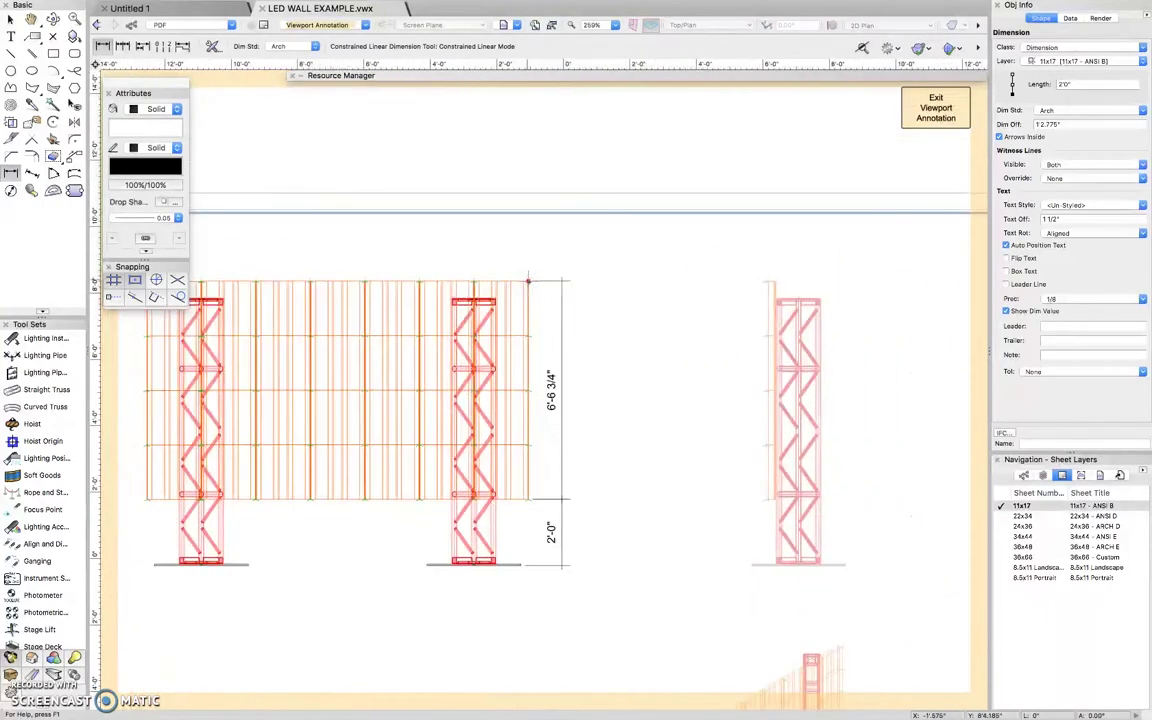
{"action": "left_click", "coordinate": [611, 389]}
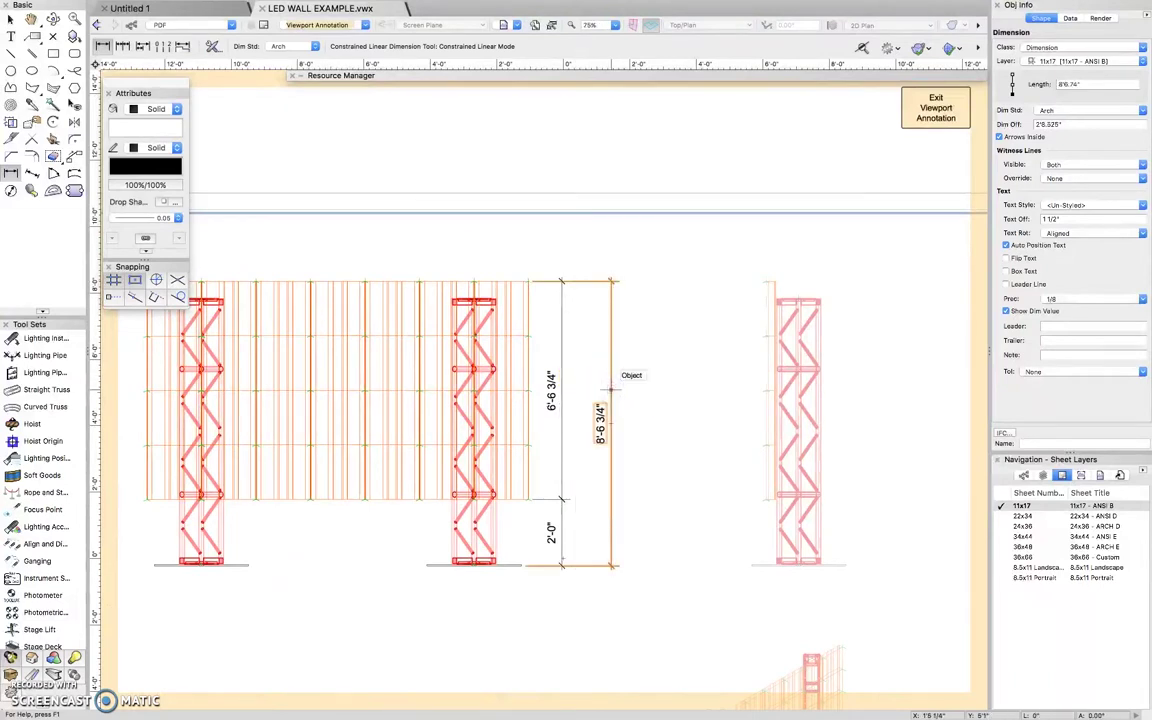
{"action": "scroll", "coordinate": [686, 442], "scroll_direction": "up", "scroll_amount": 5}
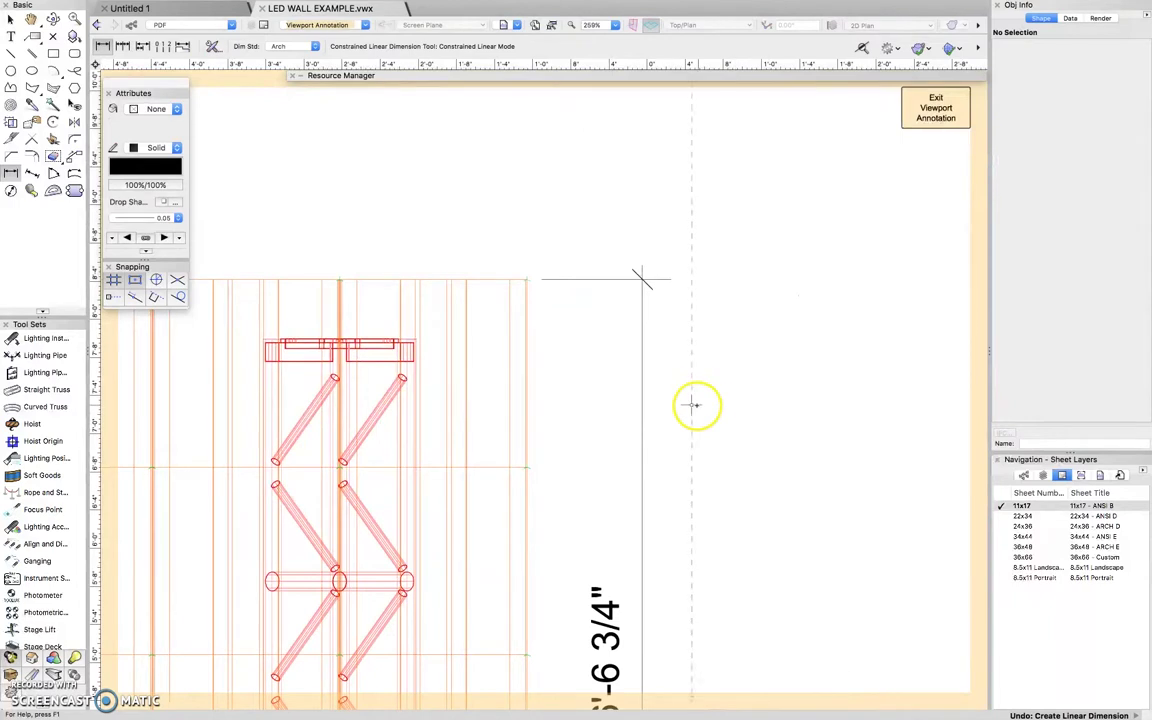
Dimension the overall height from the left base plate to the wall's top-left corner, placed outside the wall's left edge.
{"action": "scroll", "coordinate": [699, 403], "scroll_direction": "down", "scroll_amount": 8}
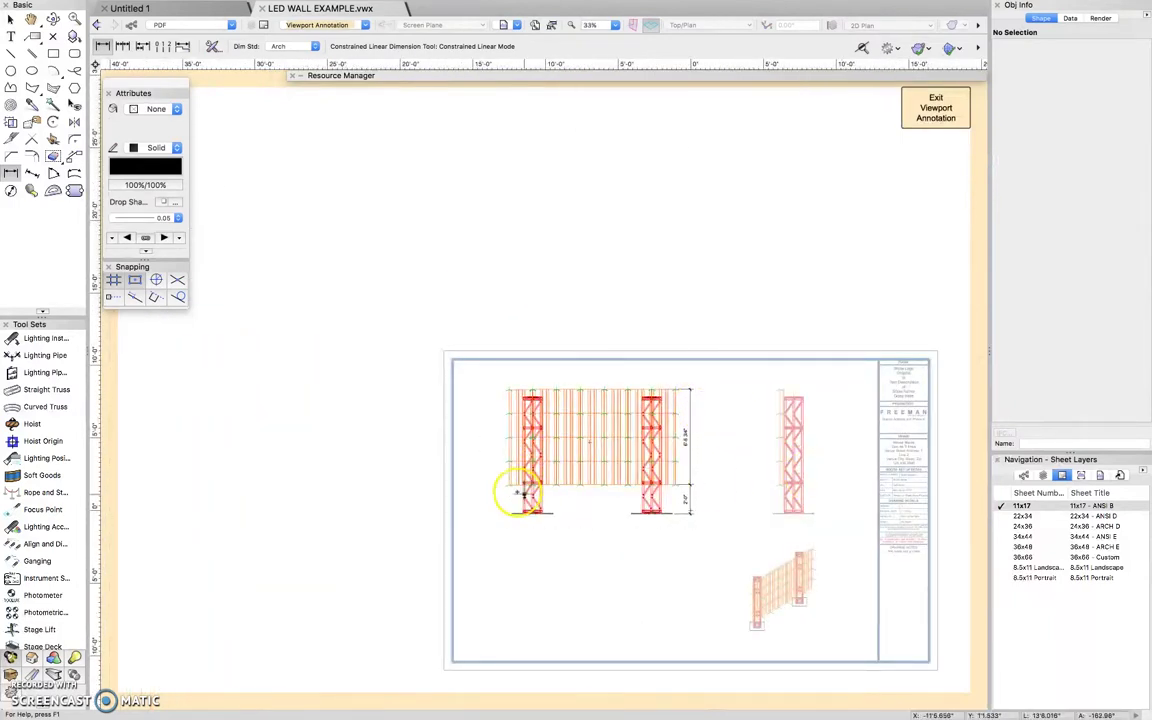
{"action": "scroll", "coordinate": [512, 492], "scroll_direction": "up", "scroll_amount": 4}
{"action": "left_click", "coordinate": [497, 564]}
{"action": "left_click", "coordinate": [489, 163]}
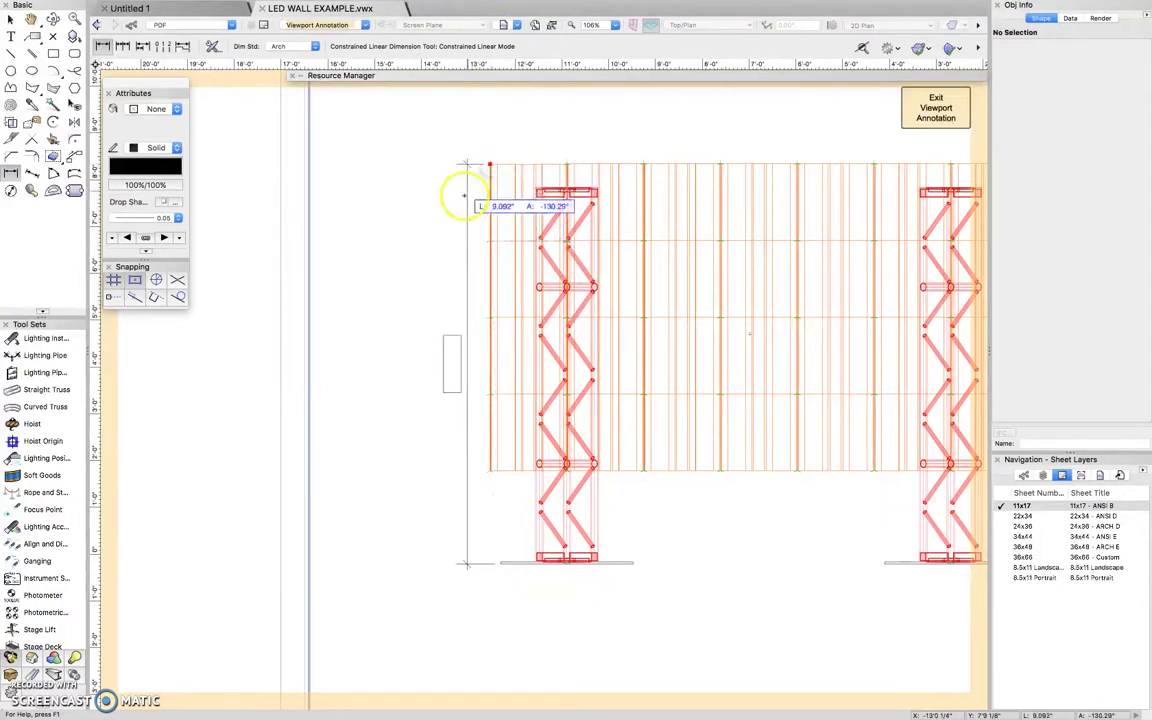
{"action": "left_click", "coordinate": [458, 229]}
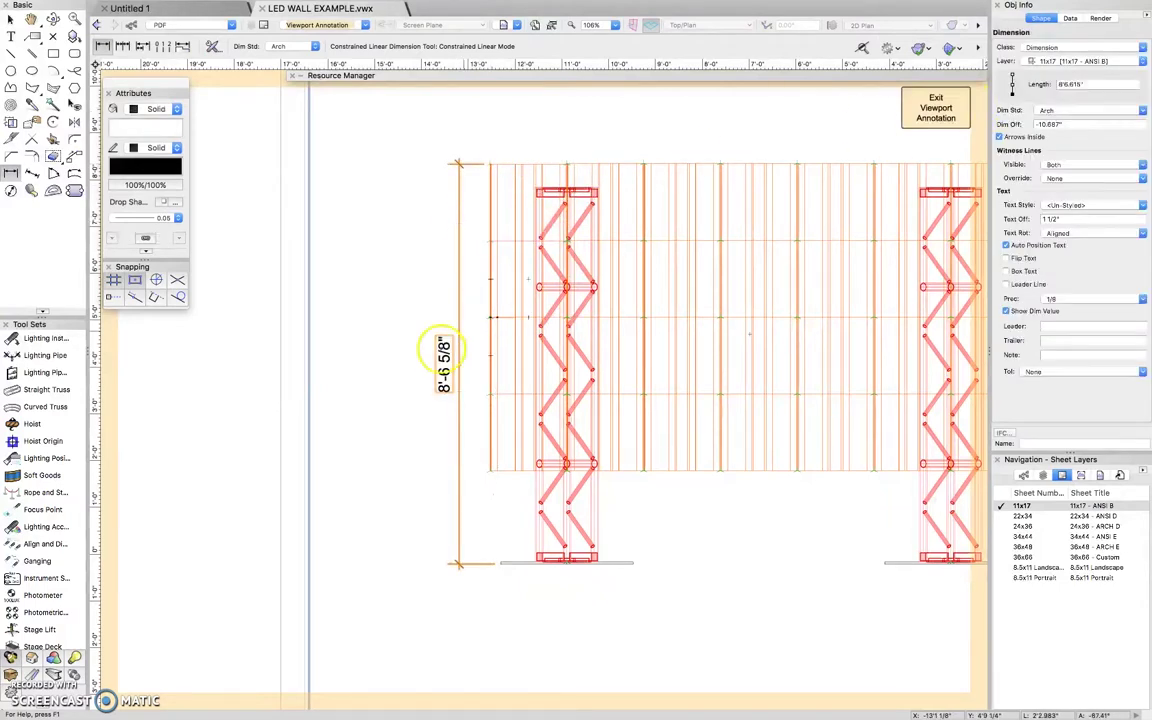
Dimension the LED wall's full width between its top corners, placed above the wall in the front view.
{"action": "scroll", "coordinate": [507, 342], "scroll_direction": "down", "scroll_amount": 3}
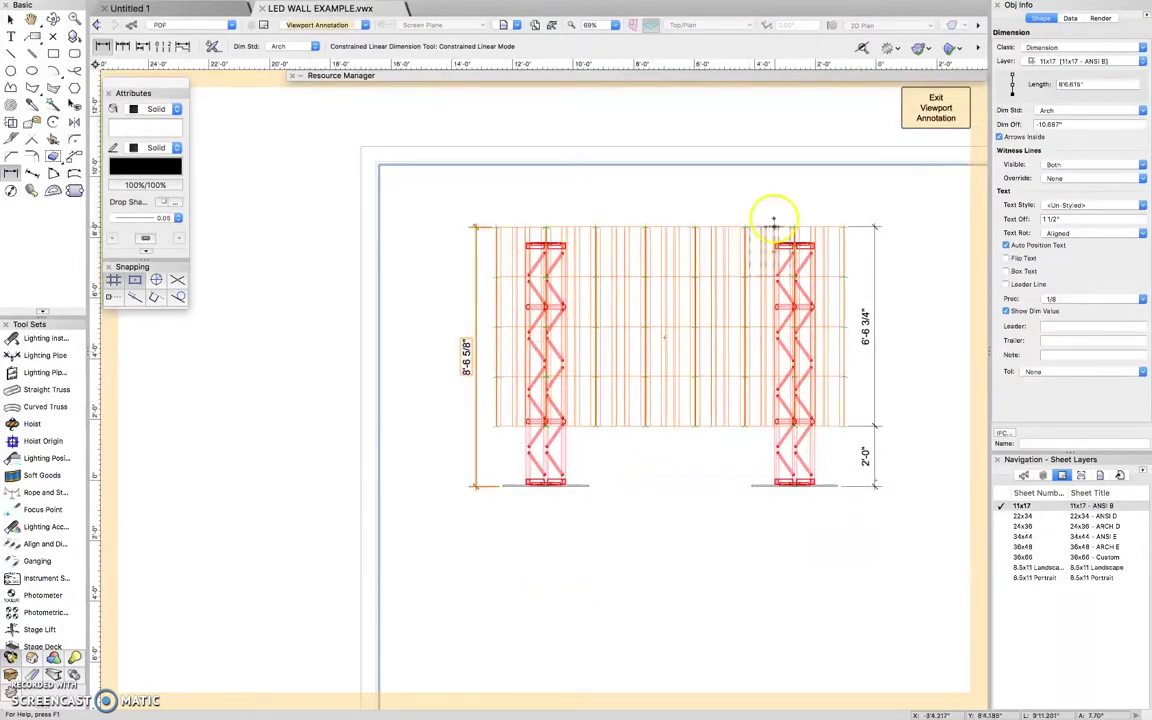
{"action": "scroll", "coordinate": [805, 193], "scroll_direction": "up", "scroll_amount": 1}
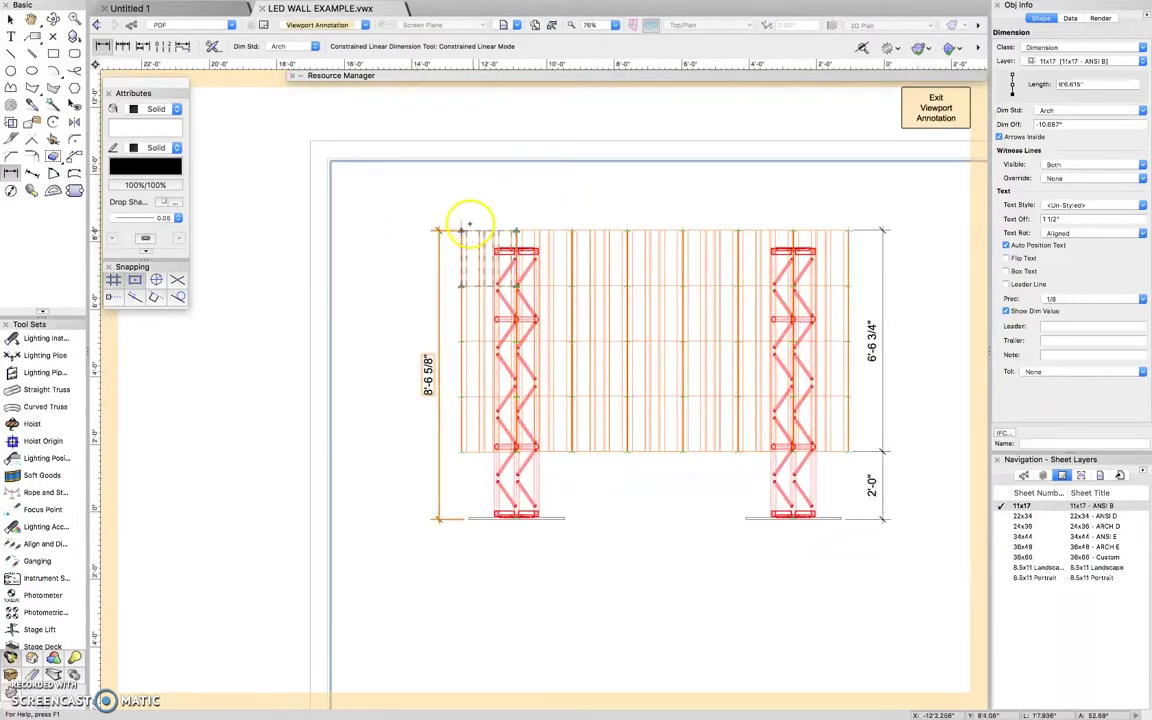
{"action": "left_click", "coordinate": [461, 232]}
{"action": "left_click", "coordinate": [848, 229]}
{"action": "left_click", "coordinate": [767, 206]}
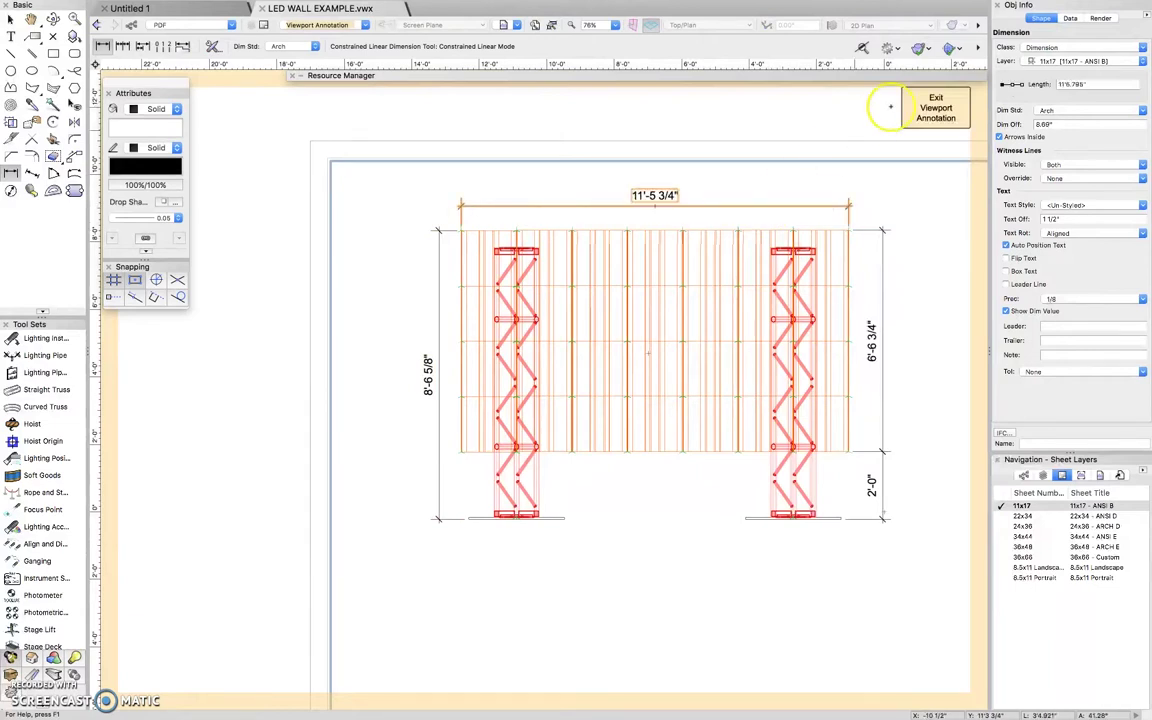
Exit the front-view annotations and open the annotations of the right-view viewport for editing.
{"action": "left_click", "coordinate": [935, 110]}
{"action": "scroll", "coordinate": [658, 249], "scroll_direction": "down", "scroll_amount": 2}
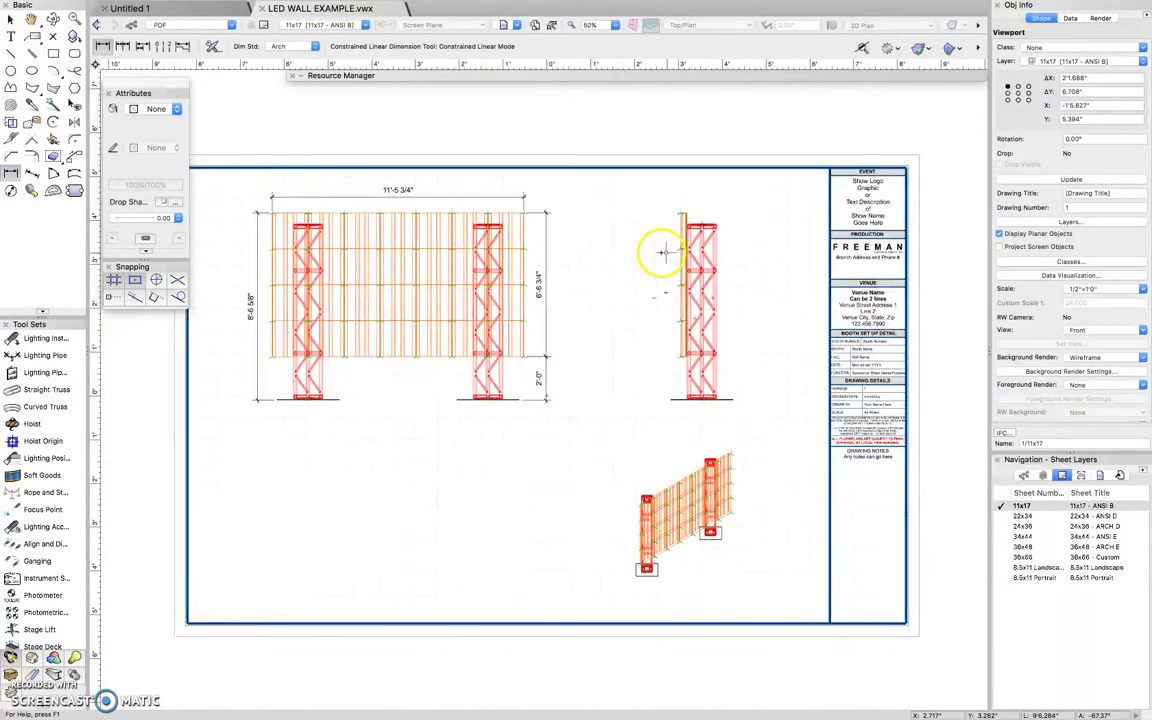
{"action": "key", "text": "x"}
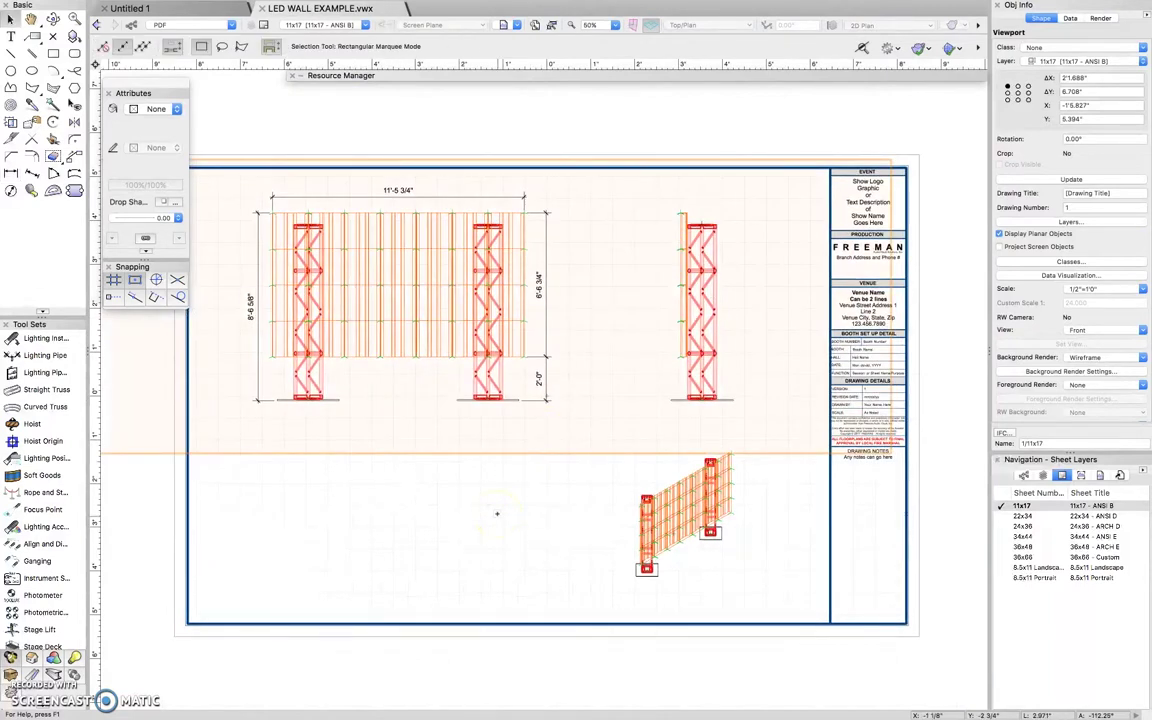
{"action": "left_click", "coordinate": [497, 515]}
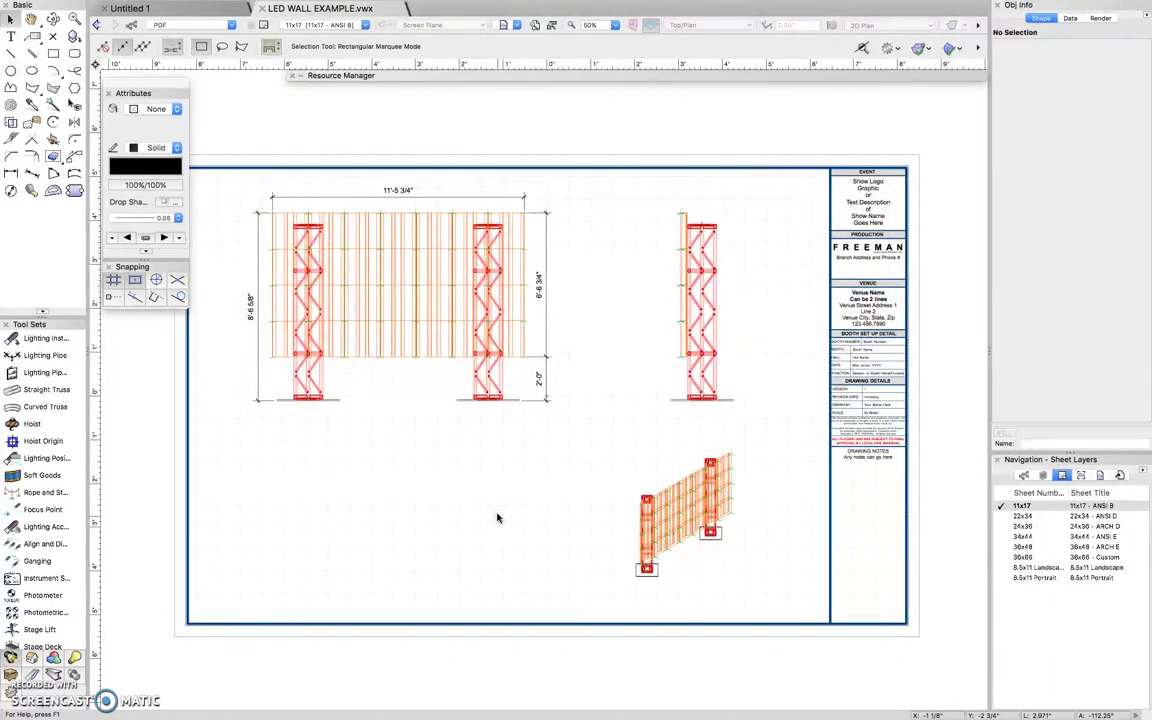
{"action": "left_click", "coordinate": [699, 391]}
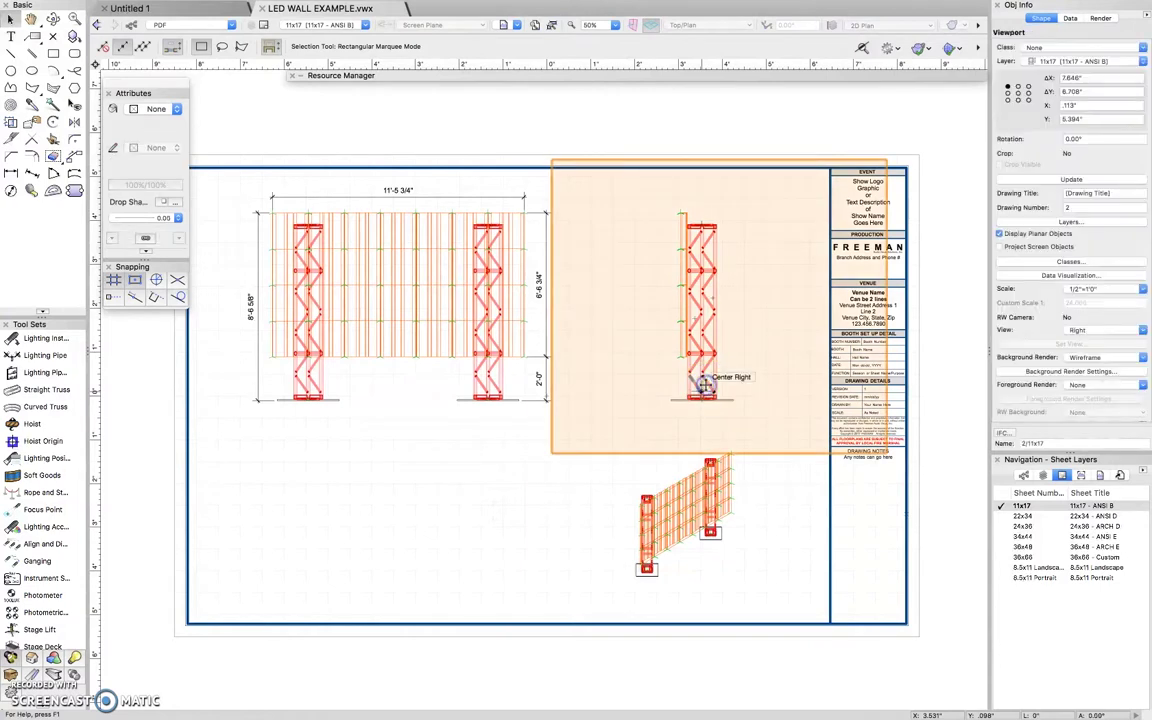
{"action": "right_click", "coordinate": [706, 389]}
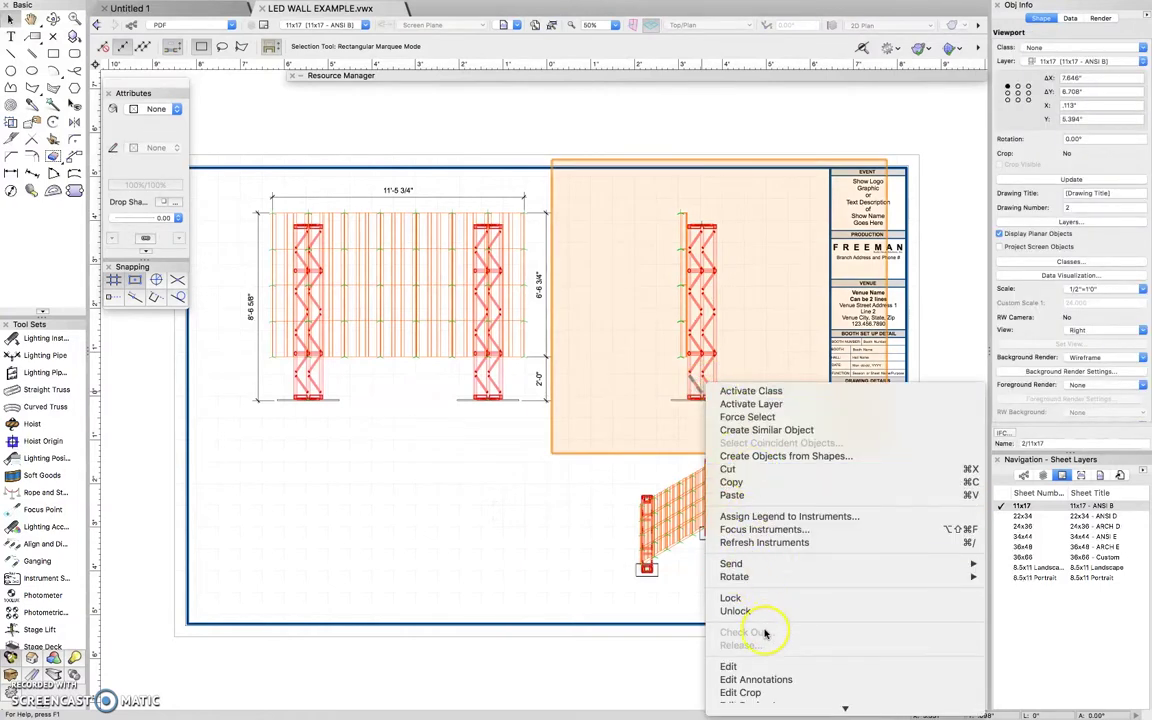
{"action": "left_click", "coordinate": [760, 679]}
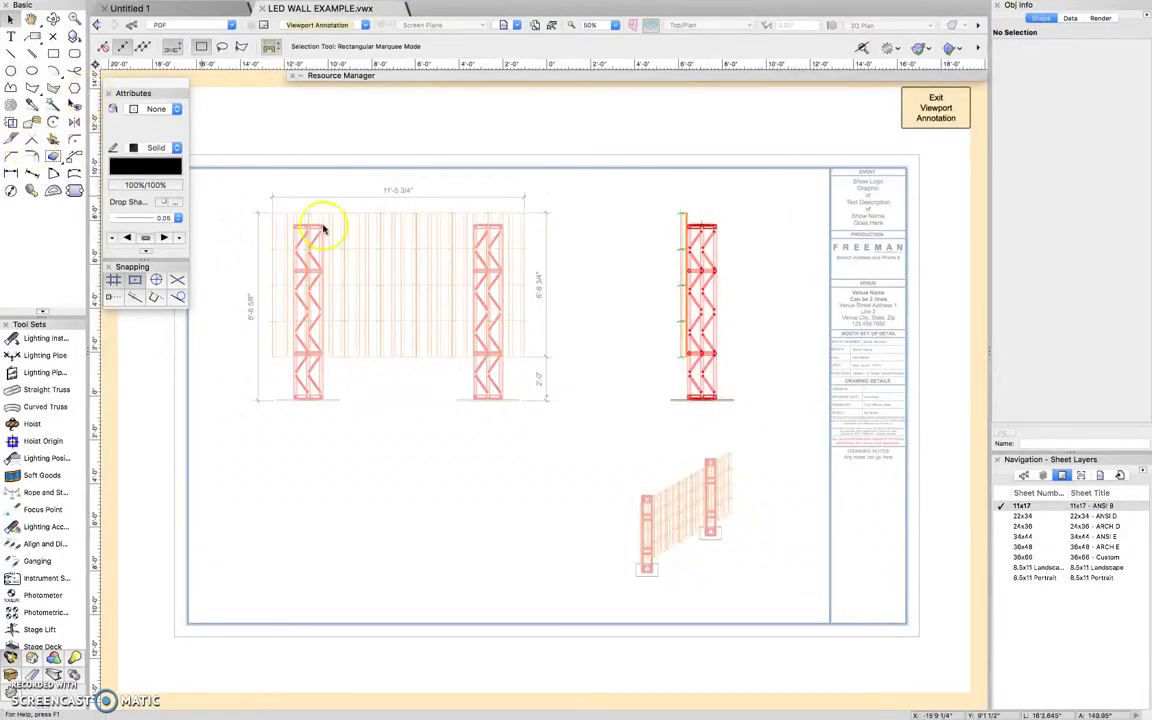
Dimension the horizontal offset between the base plate's front end and the LED wall's lower front corner in the right view.
{"action": "key", "text": "p"}
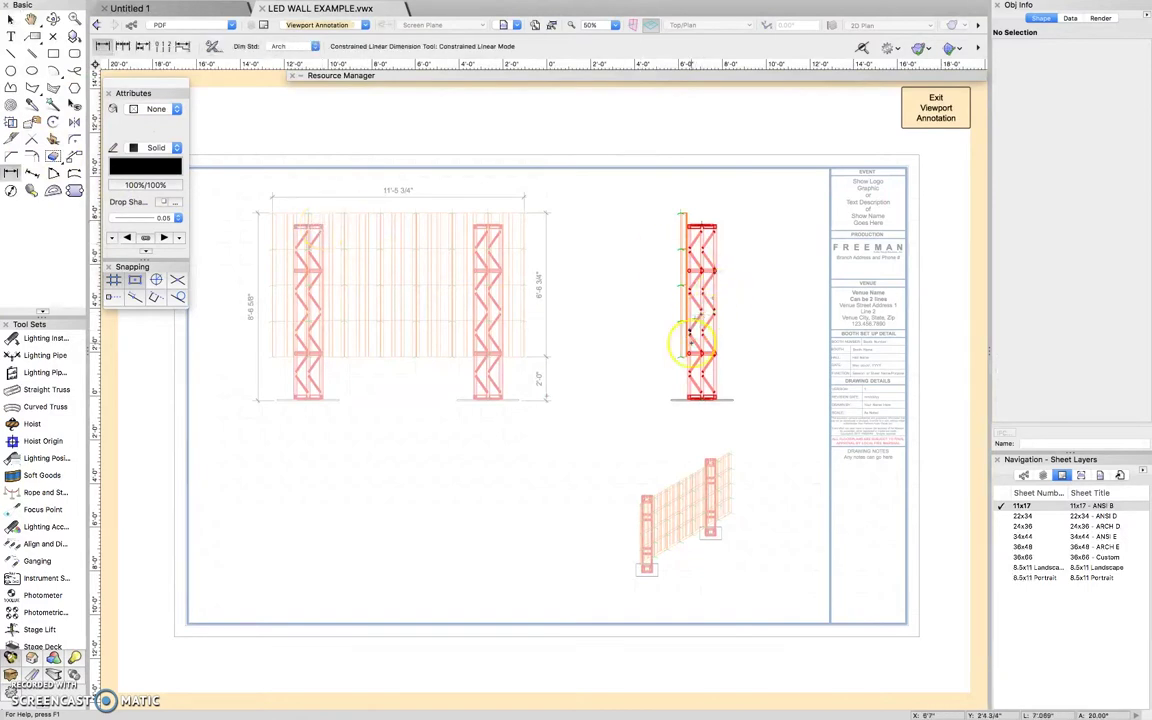
{"action": "scroll", "coordinate": [690, 344], "scroll_direction": "up", "scroll_amount": 6}
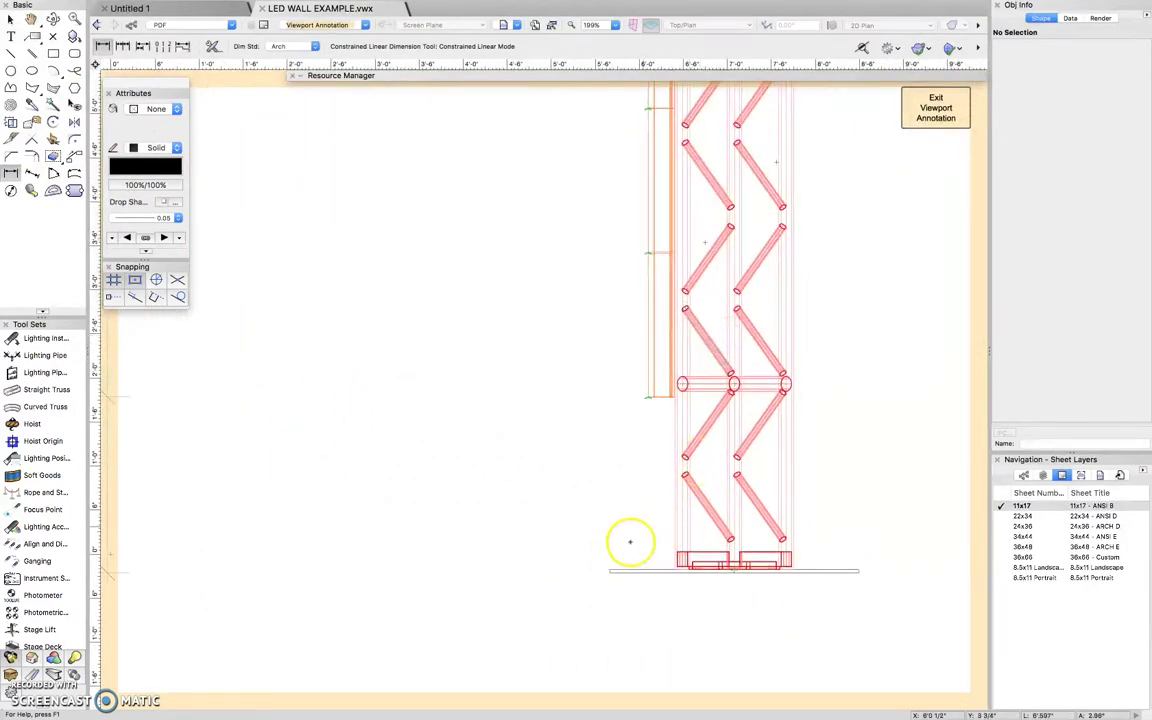
{"action": "left_click", "coordinate": [609, 572]}
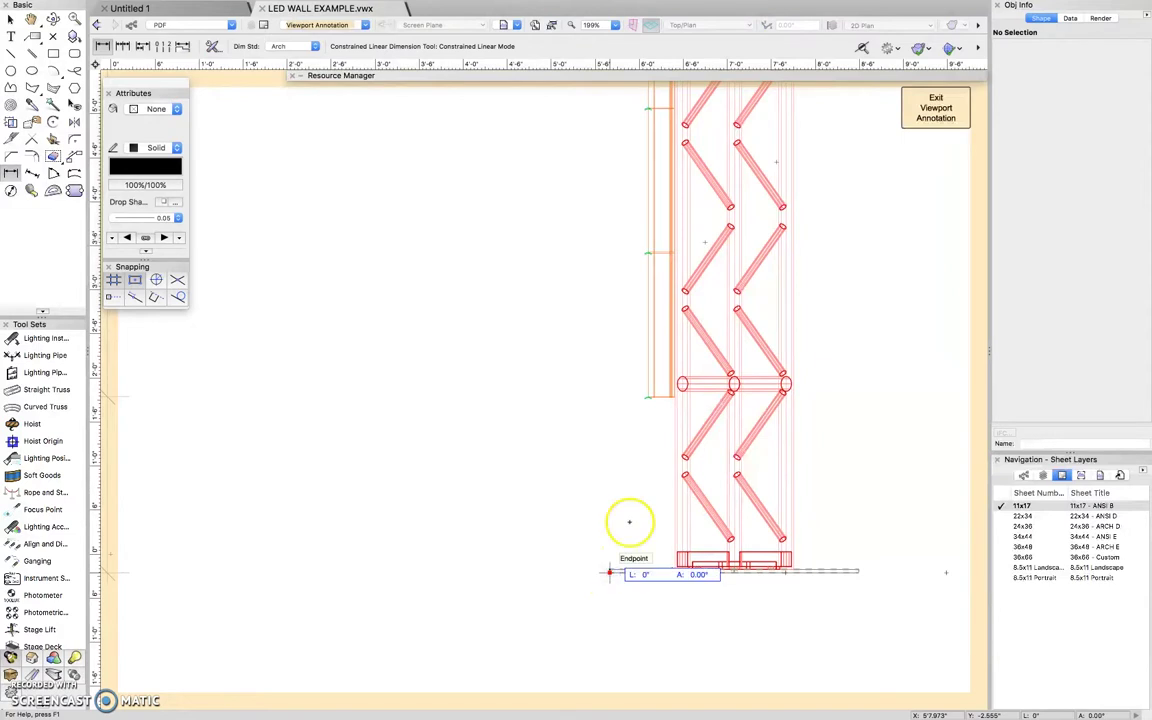
{"action": "left_click", "coordinate": [648, 397]}
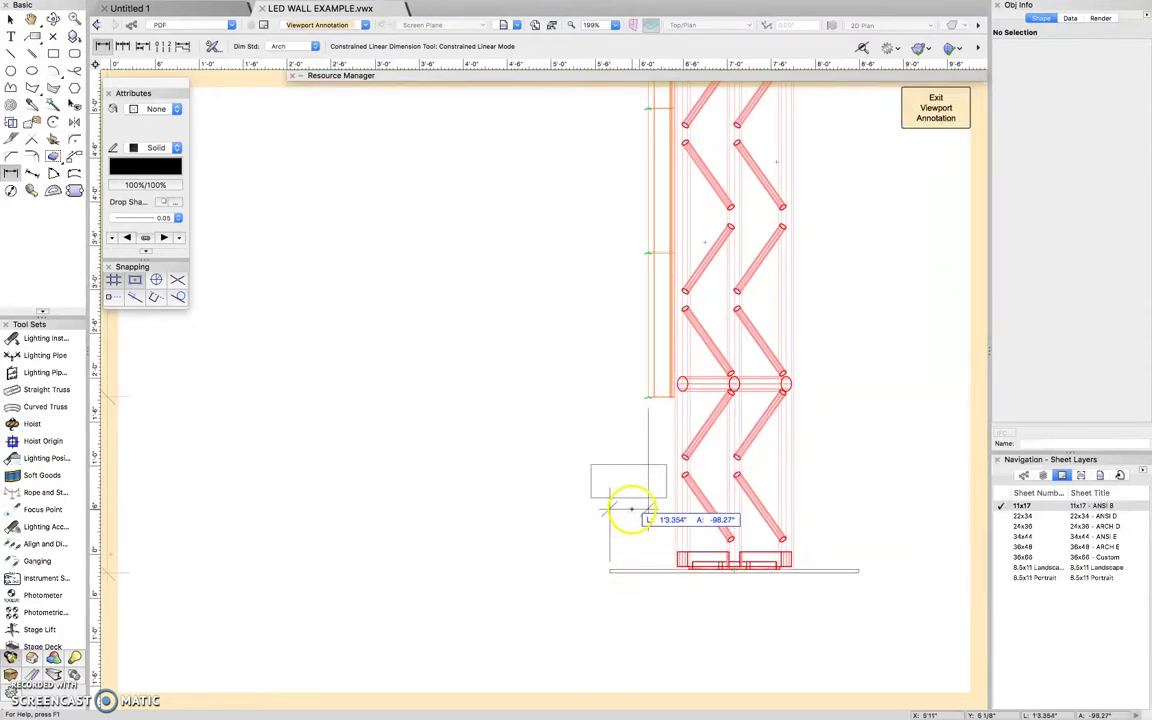
{"action": "left_click", "coordinate": [628, 511]}
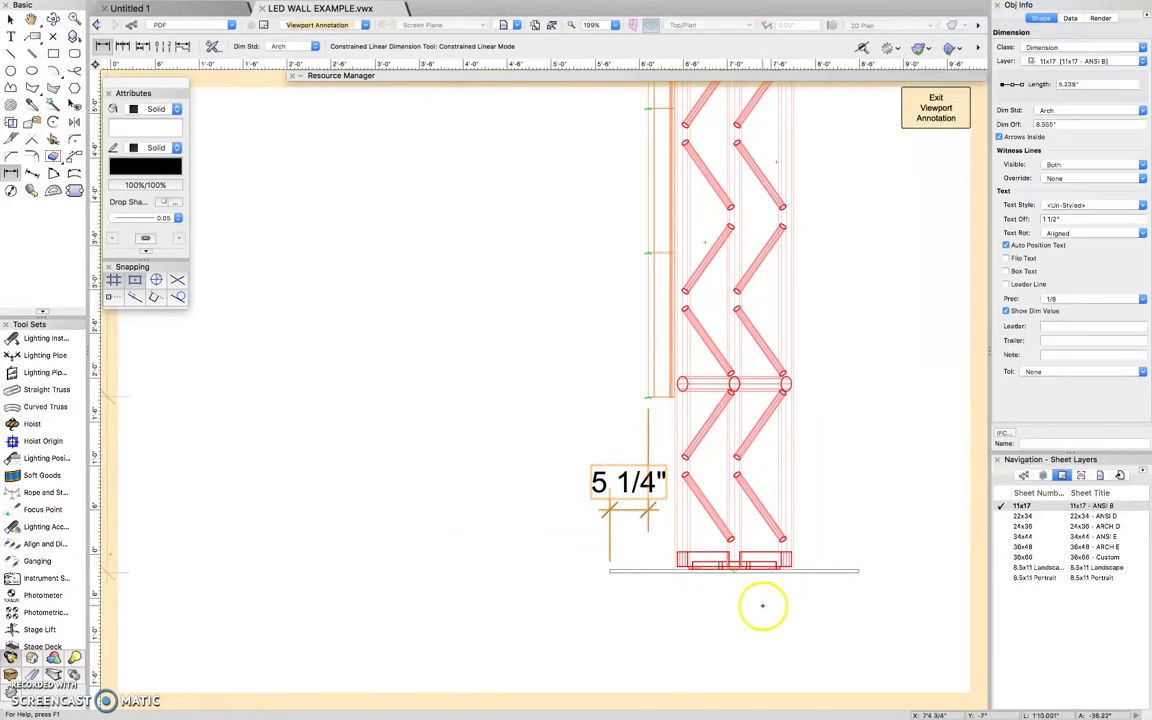
Dimension the horizontal distance from the LED wall's lower front corner to the base plate's rear end, placed below the base plate in the right view.
{"action": "scroll", "coordinate": [775, 447], "scroll_direction": "down", "scroll_amount": 6}
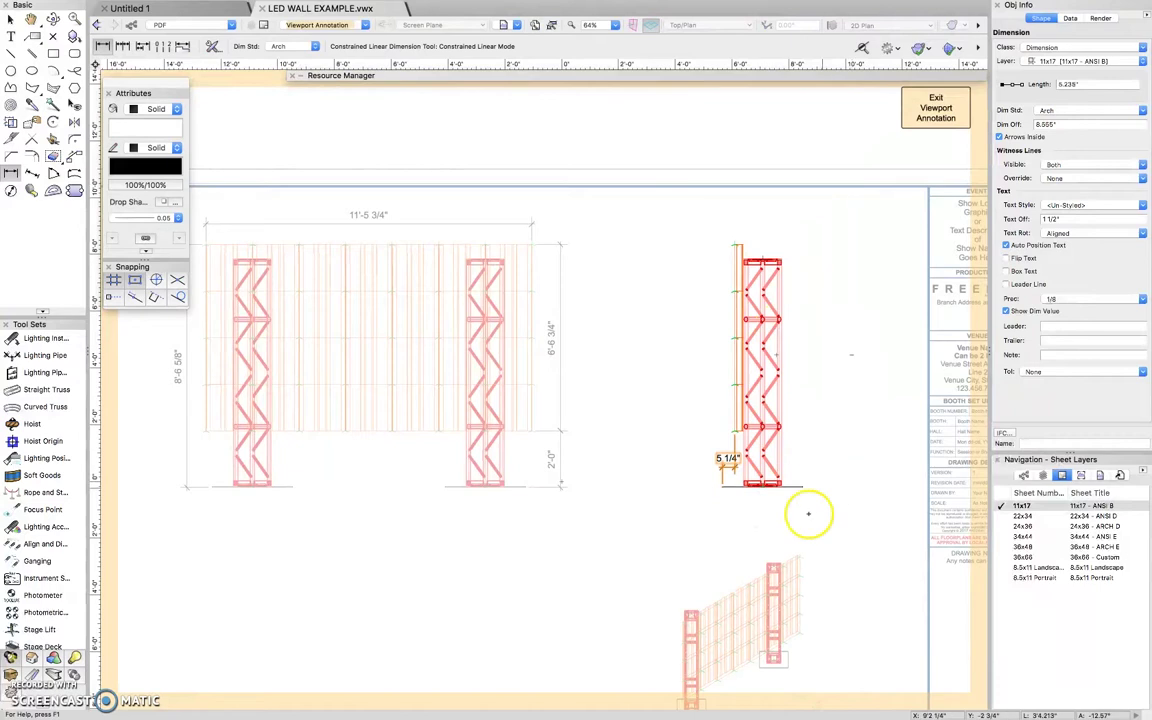
{"action": "scroll", "coordinate": [760, 456], "scroll_direction": "up", "scroll_amount": 6}
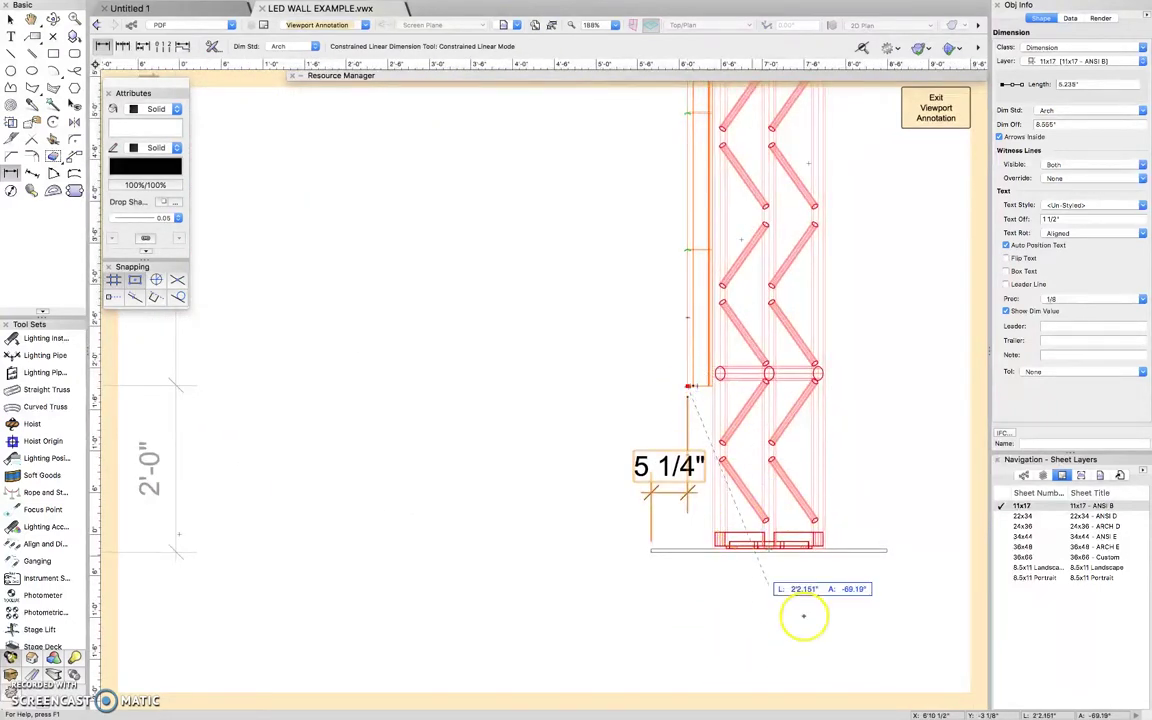
{"action": "left_click", "coordinate": [887, 558]}
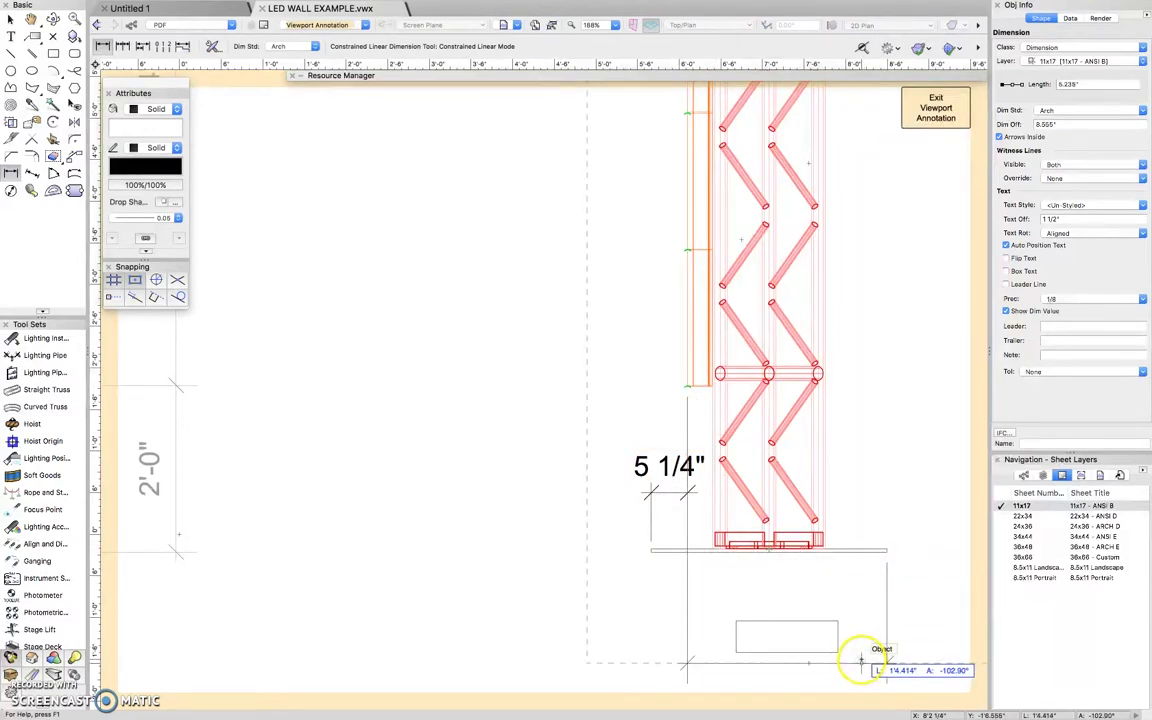
{"action": "left_click", "coordinate": [861, 659]}
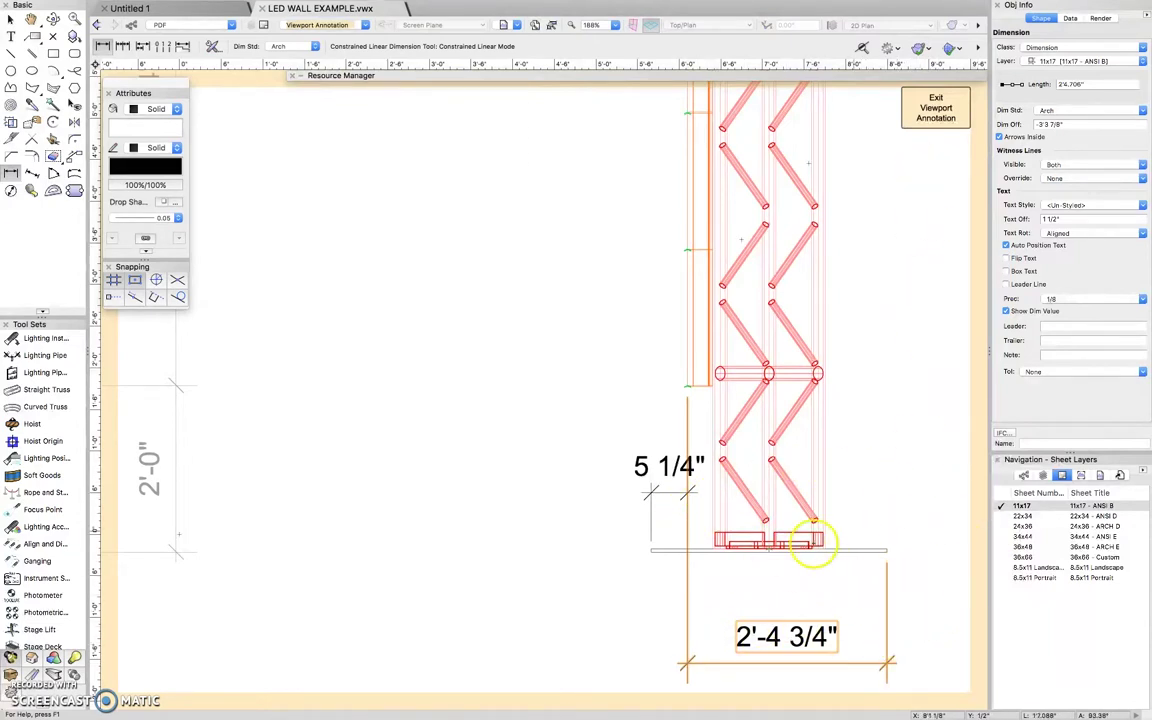
Exit the right-view annotations back to the sheet and deselect the viewport with the Selection tool.
{"action": "scroll", "coordinate": [866, 401], "scroll_direction": "down", "scroll_amount": 1}
{"action": "scroll", "coordinate": [863, 401], "scroll_direction": "down", "scroll_amount": 1}
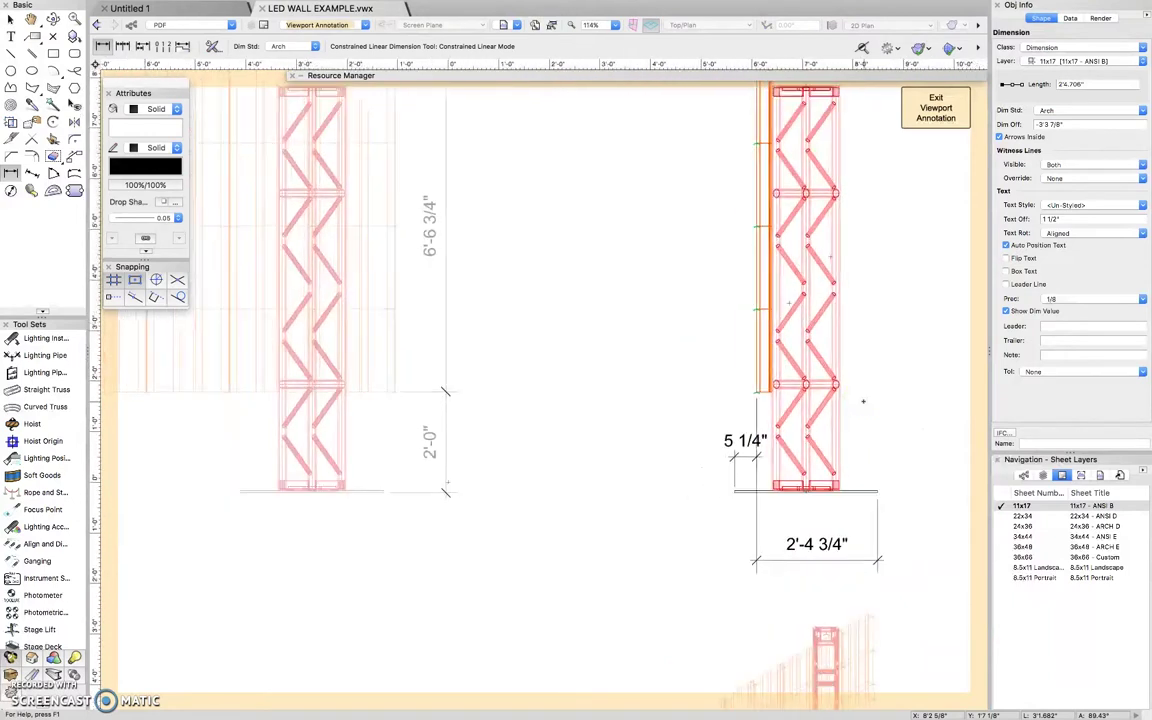
{"action": "left_click", "coordinate": [924, 110]}
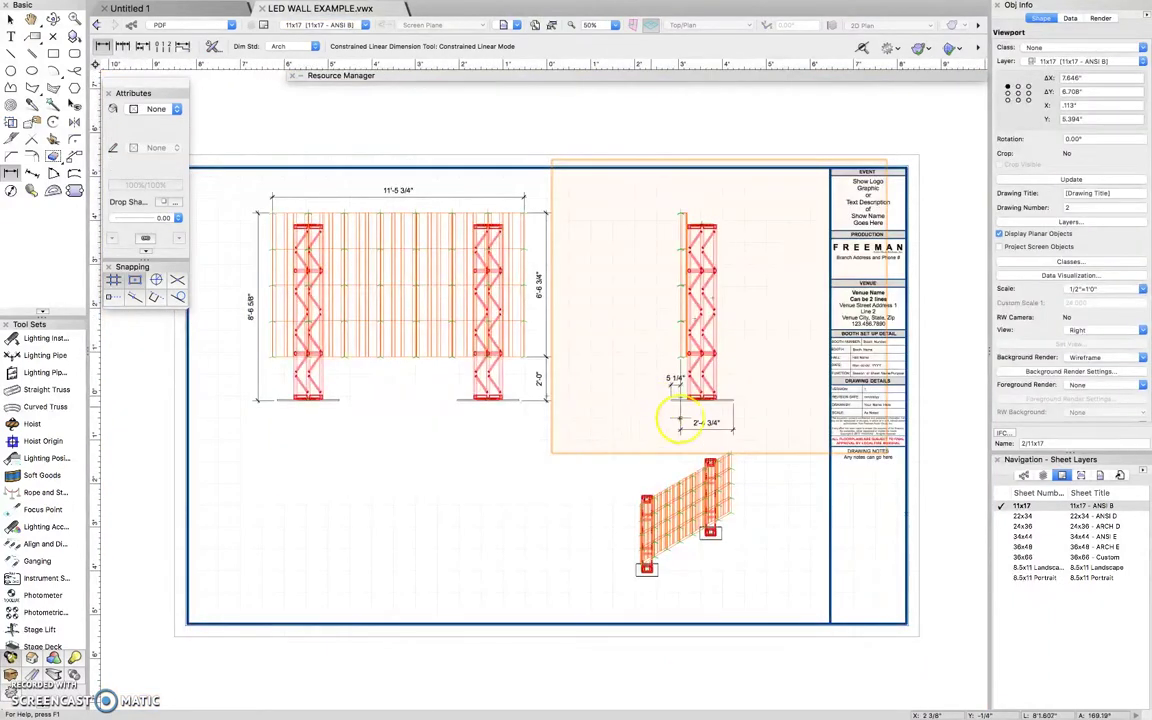
{"action": "key", "text": "x"}
{"action": "left_click", "coordinate": [516, 507]}
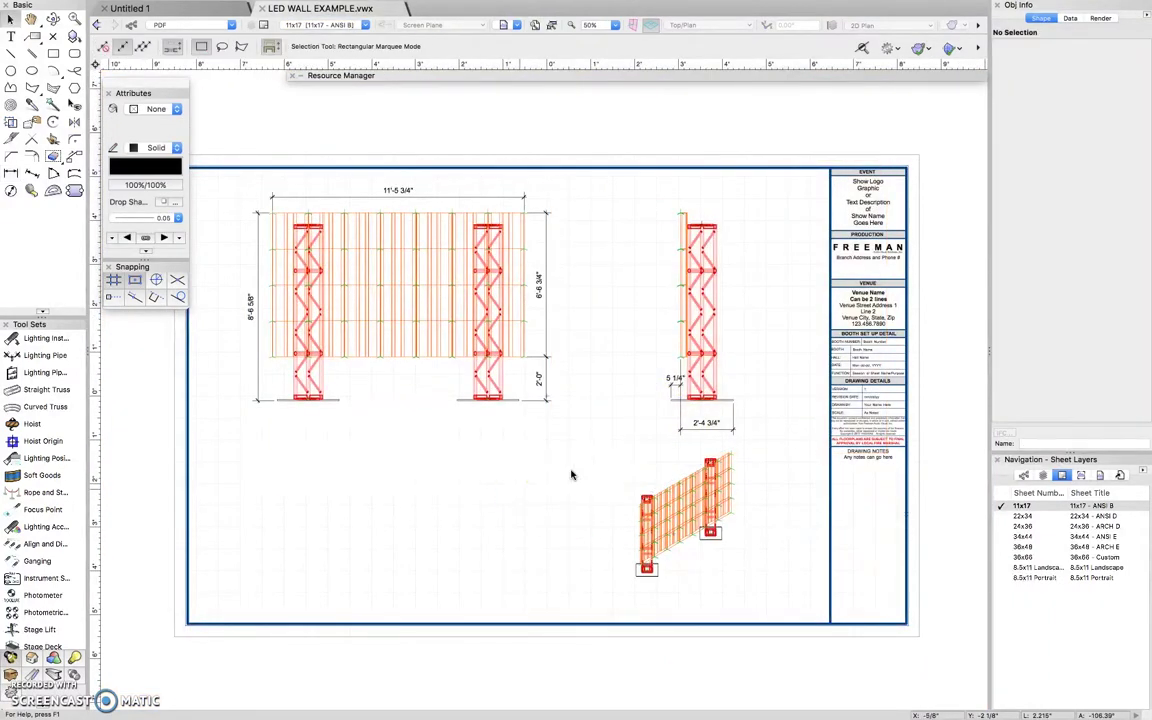
{"action": "left_click", "coordinate": [774, 393]}
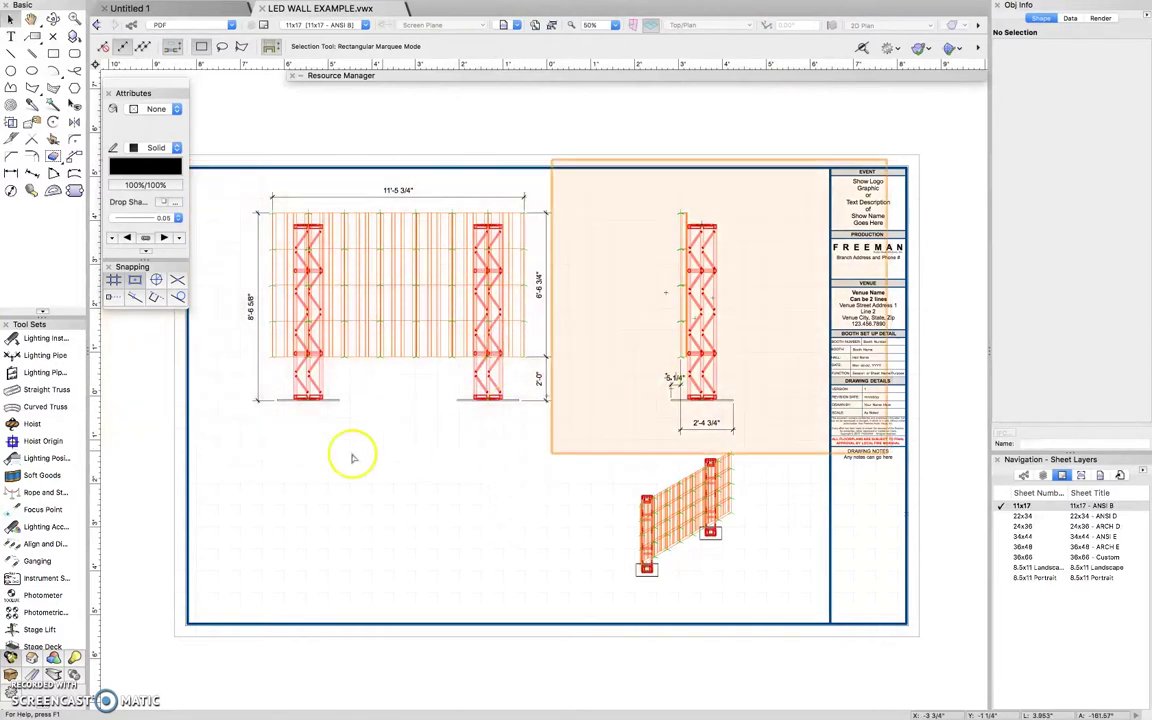
Edit the sheet border's title block, setting the sheet function to Entryway and the scale to 1/2" = 1'.
{"action": "left_click", "coordinate": [874, 318]}
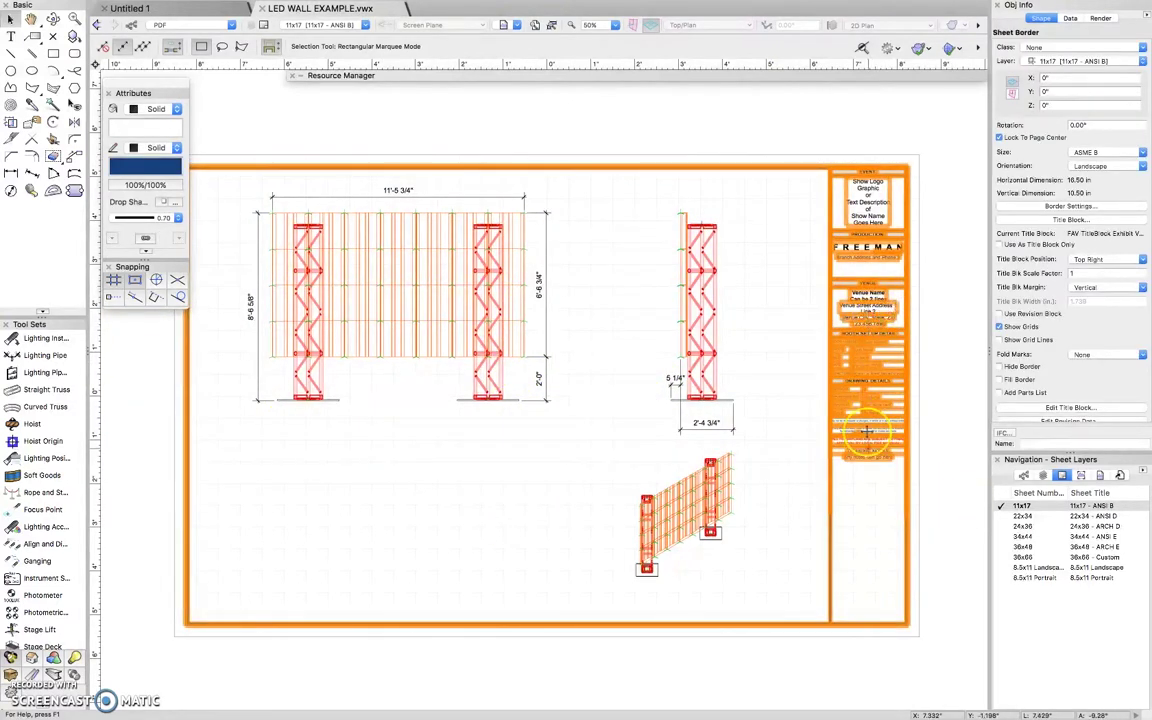
{"action": "right_click", "coordinate": [872, 224]}
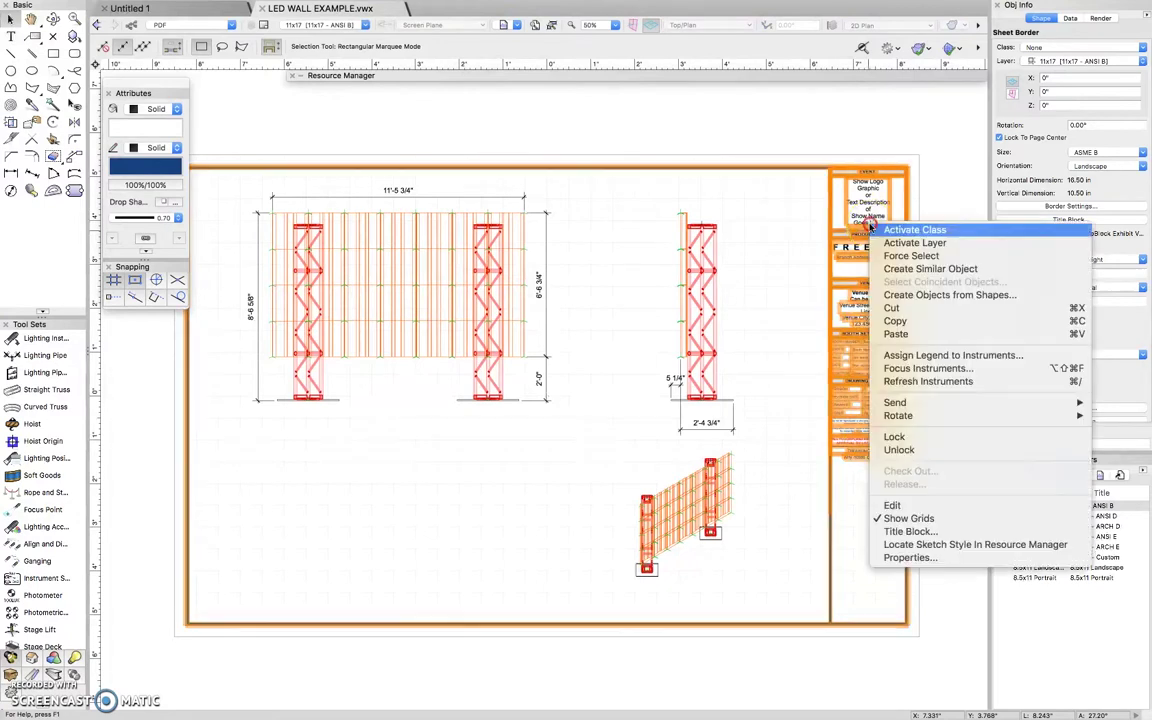
{"action": "left_click", "coordinate": [857, 323]}
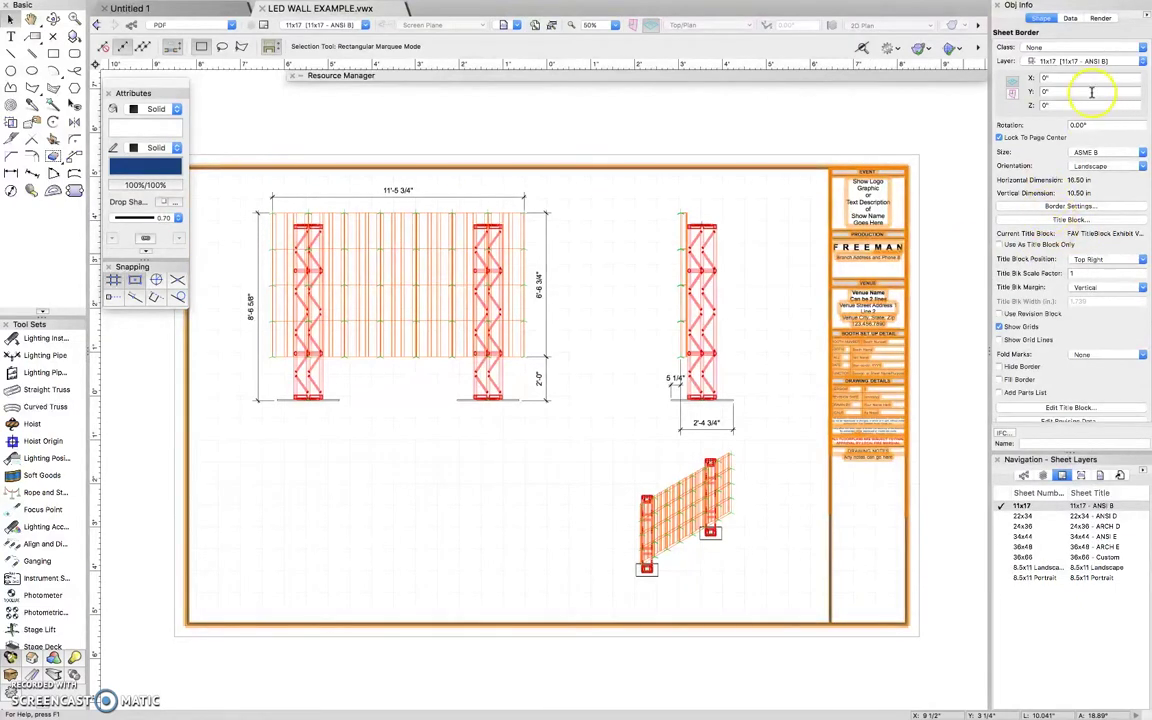
{"action": "left_click", "coordinate": [1017, 243]}
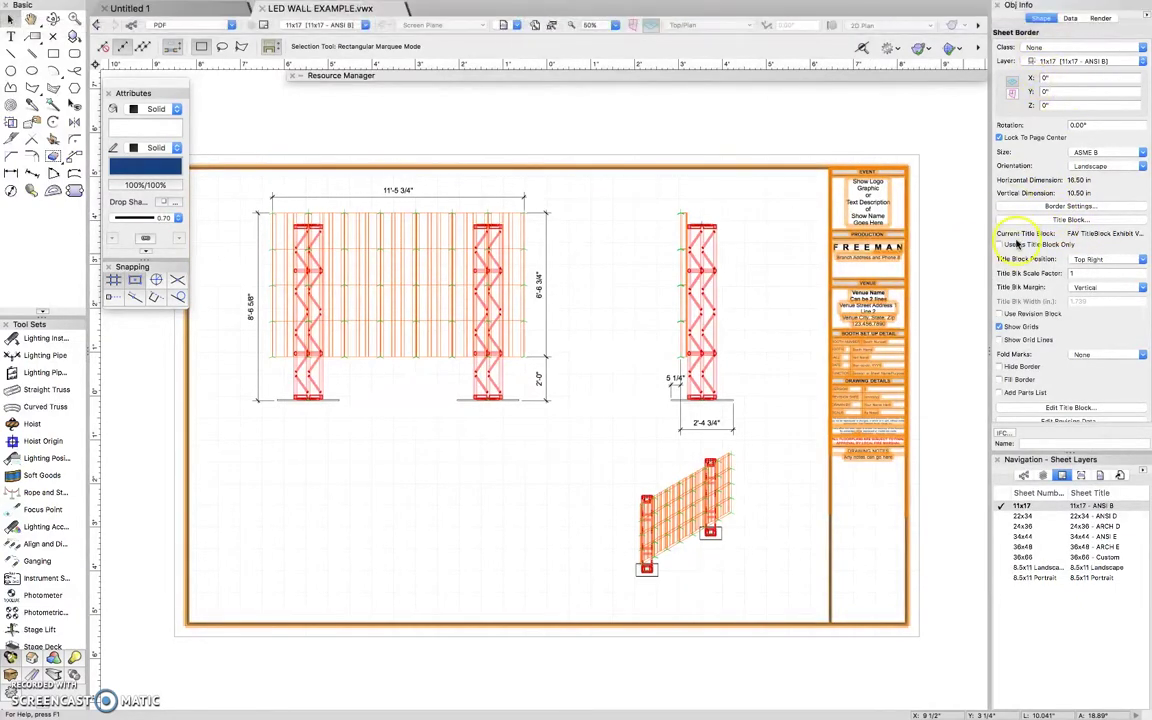
{"action": "scroll", "coordinate": [1057, 289], "scroll_direction": "down", "scroll_amount": 2}
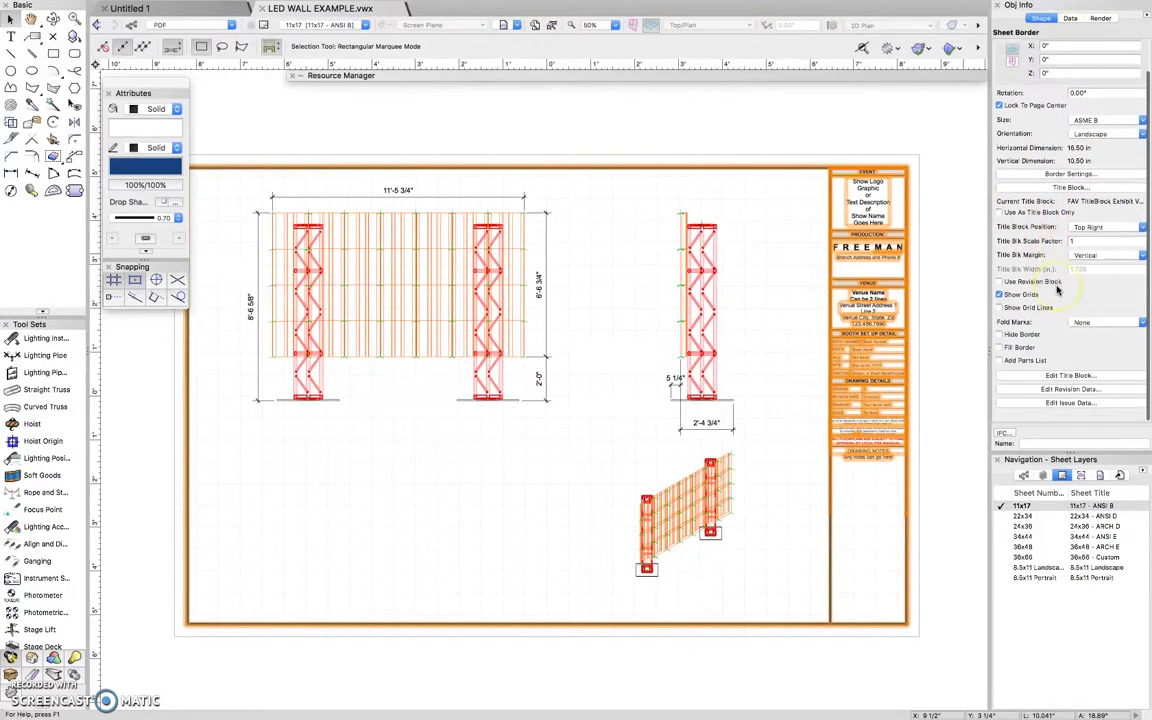
{"action": "left_click", "coordinate": [797, 337]}
{"action": "left_click", "coordinate": [869, 337]}
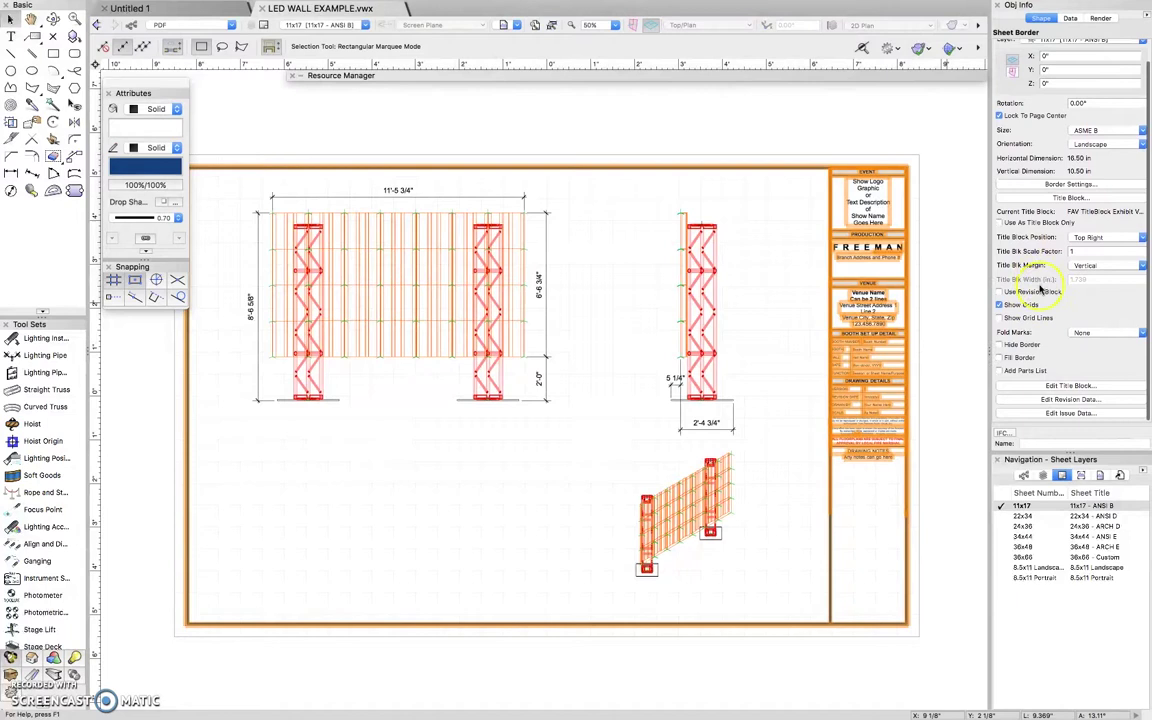
{"action": "left_click", "coordinate": [1068, 386]}
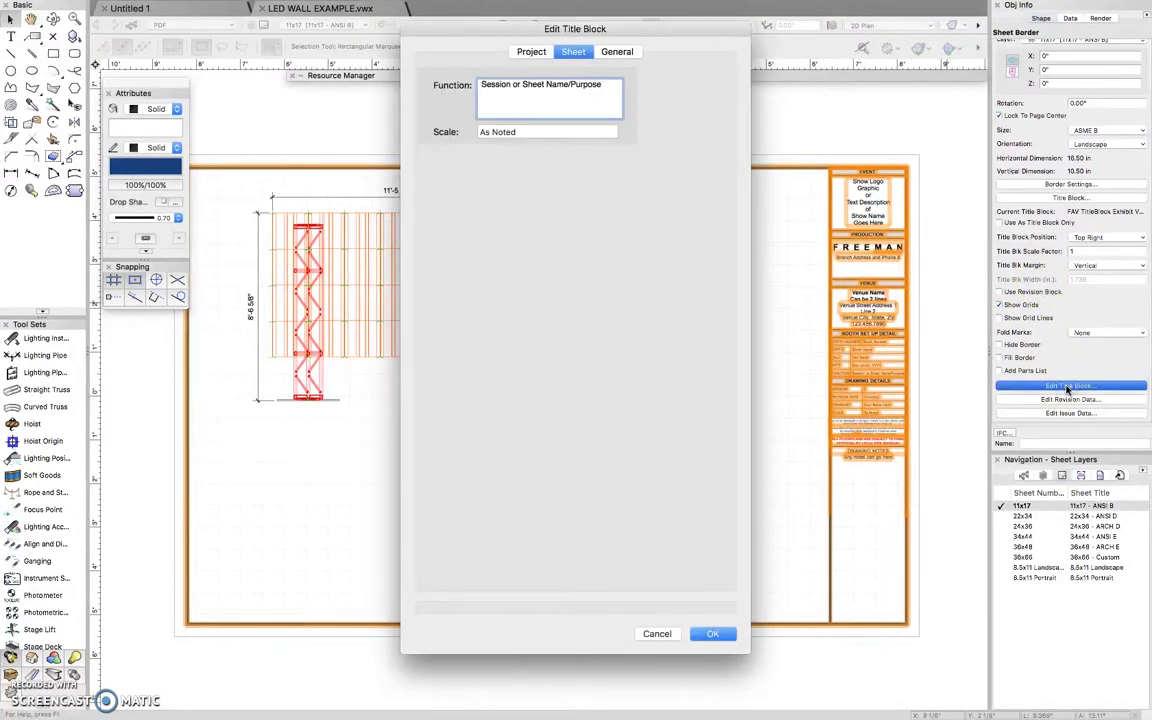
{"action": "left_click_drag", "start_coordinate": [483, 85], "coordinate": [793, 149]}
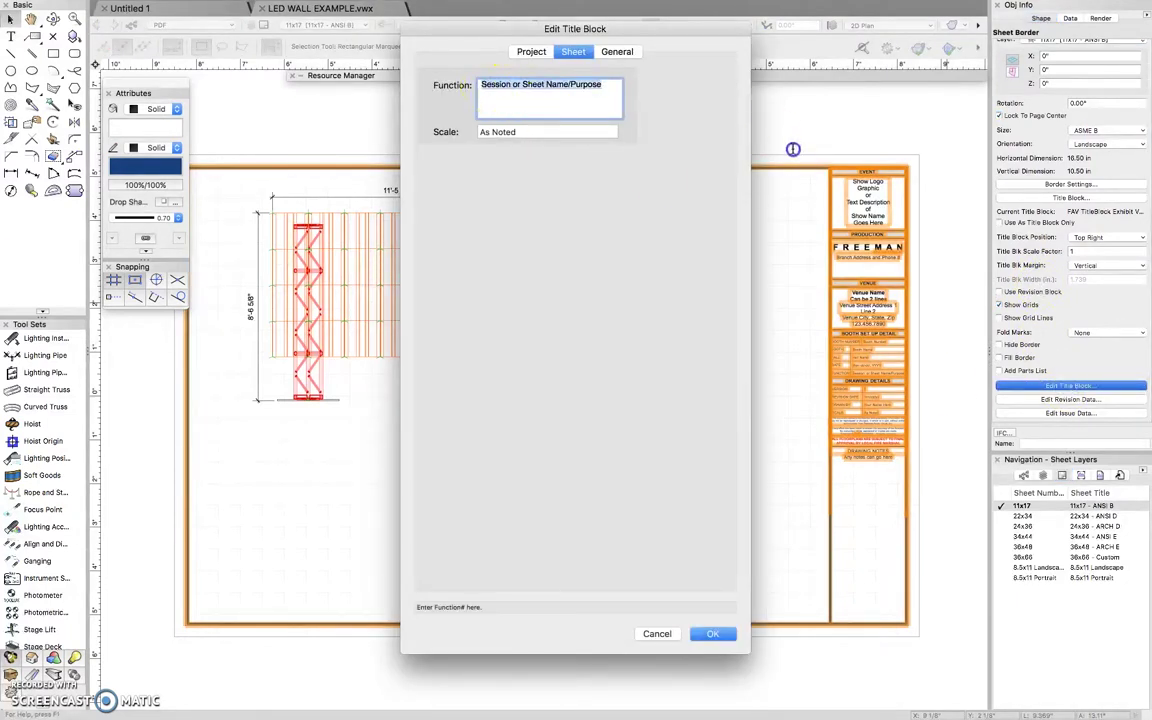
{"action": "type", "text": "Entryway"}
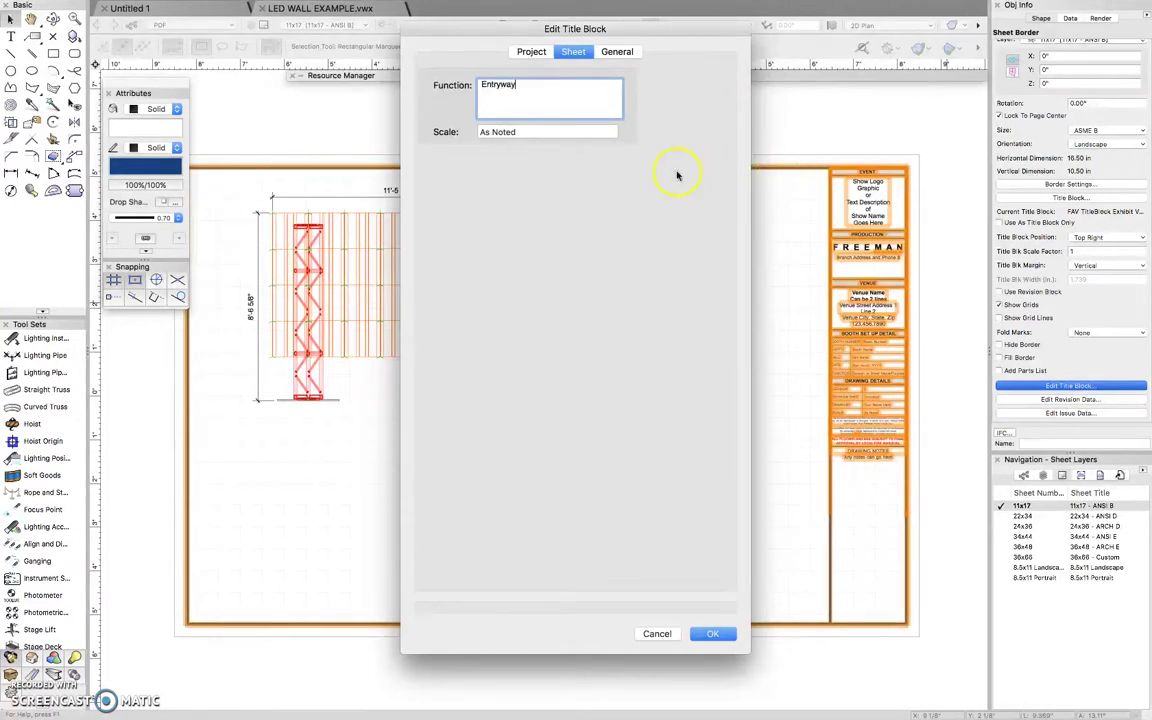
{"action": "left_click_drag", "start_coordinate": [526, 133], "coordinate": [409, 133]}
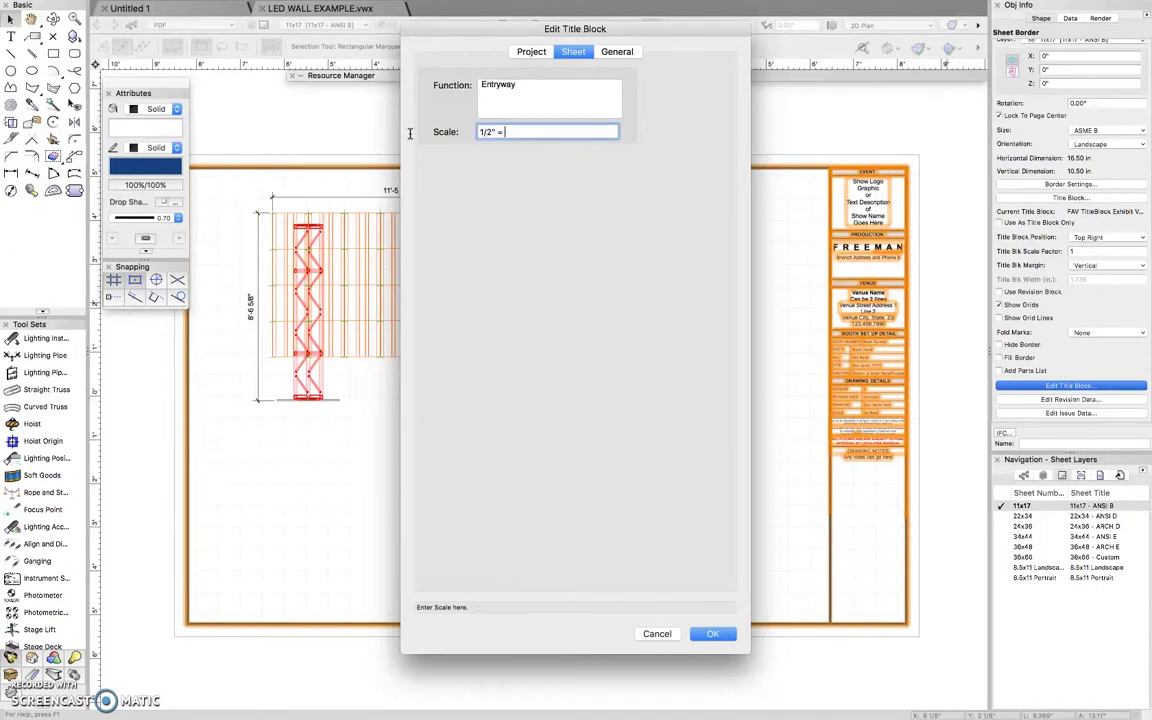
Clear the Event text in the title block's project data, apply the title block edits and deselect the border.
{"action": "left_click", "coordinate": [533, 52]}
{"action": "left_click_drag", "start_coordinate": [566, 84], "coordinate": [808, 261]}
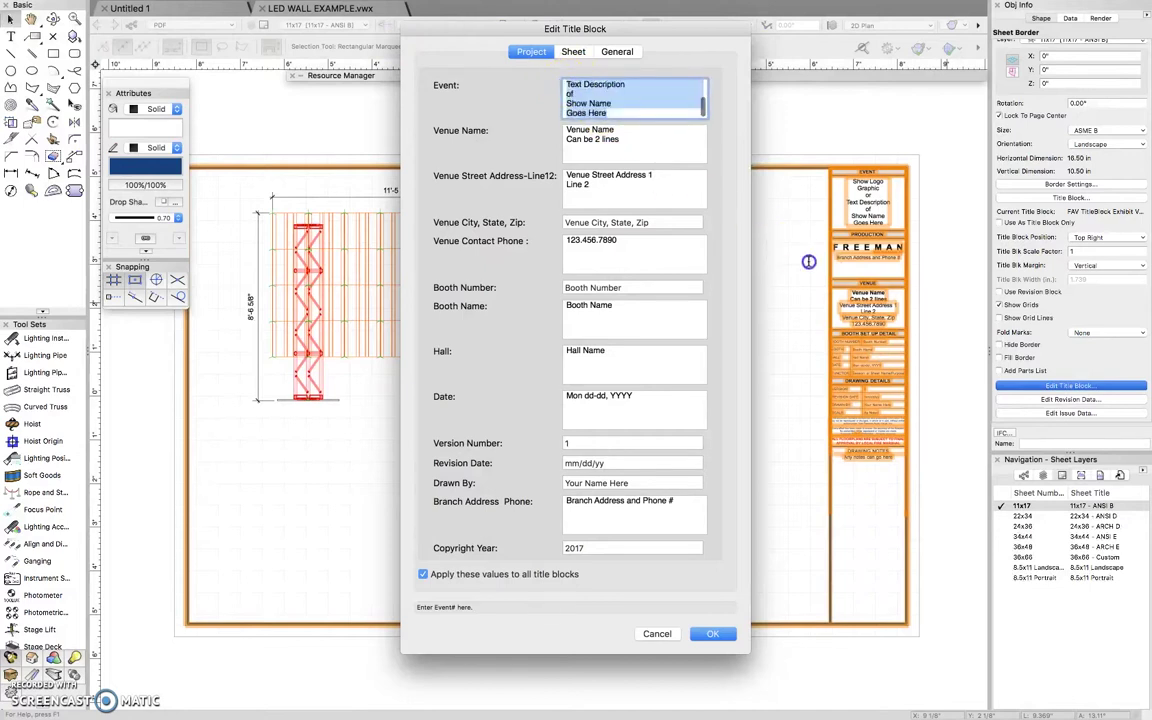
{"action": "key", "text": "BackSpace"}
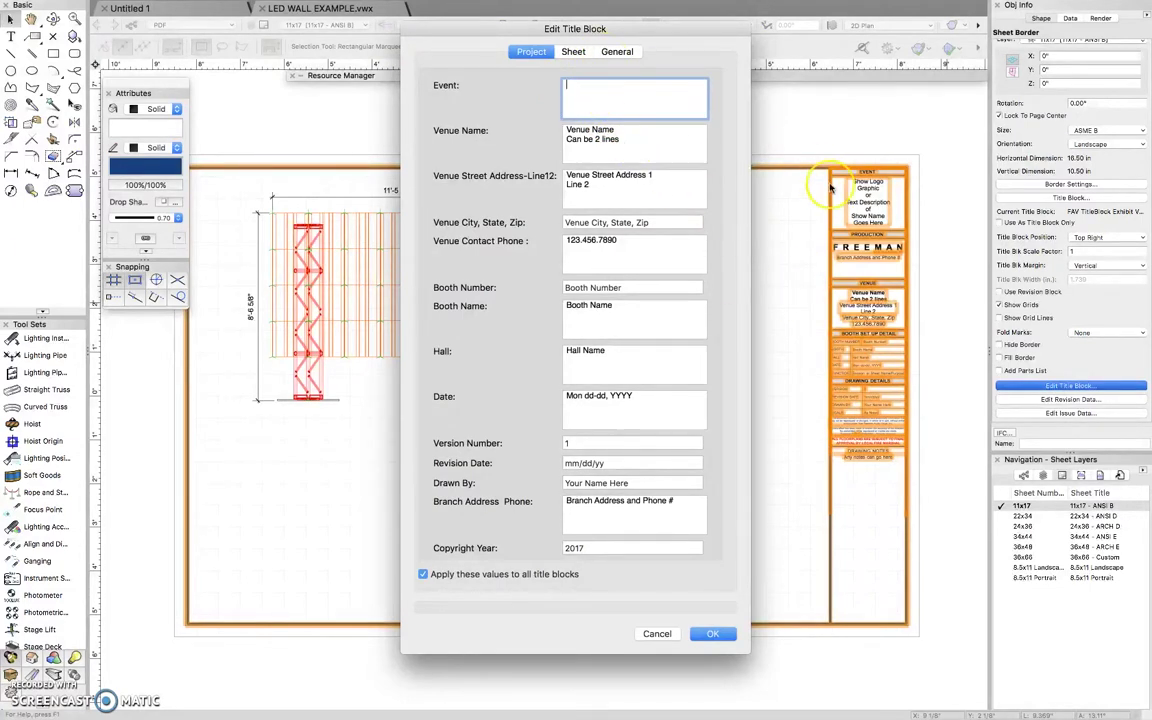
{"action": "left_click", "coordinate": [678, 135]}
{"action": "left_click", "coordinate": [651, 196]}
{"action": "left_click", "coordinate": [645, 244]}
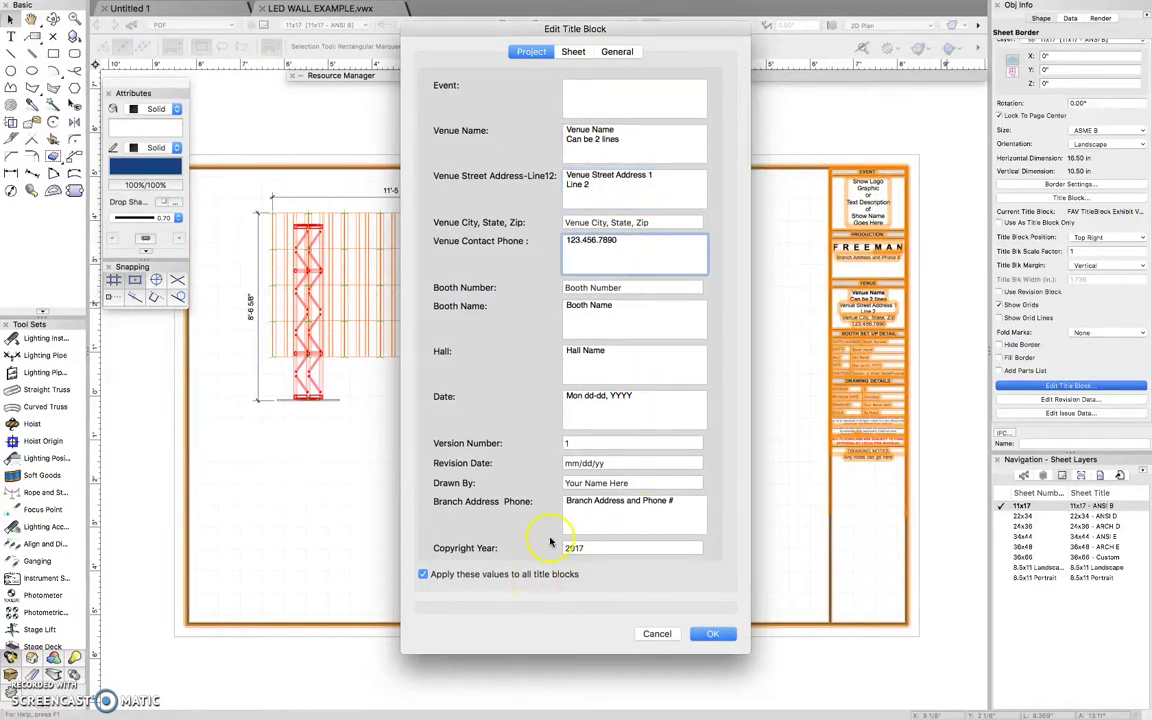
{"action": "left_click_drag", "start_coordinate": [674, 483], "coordinate": [499, 483]}
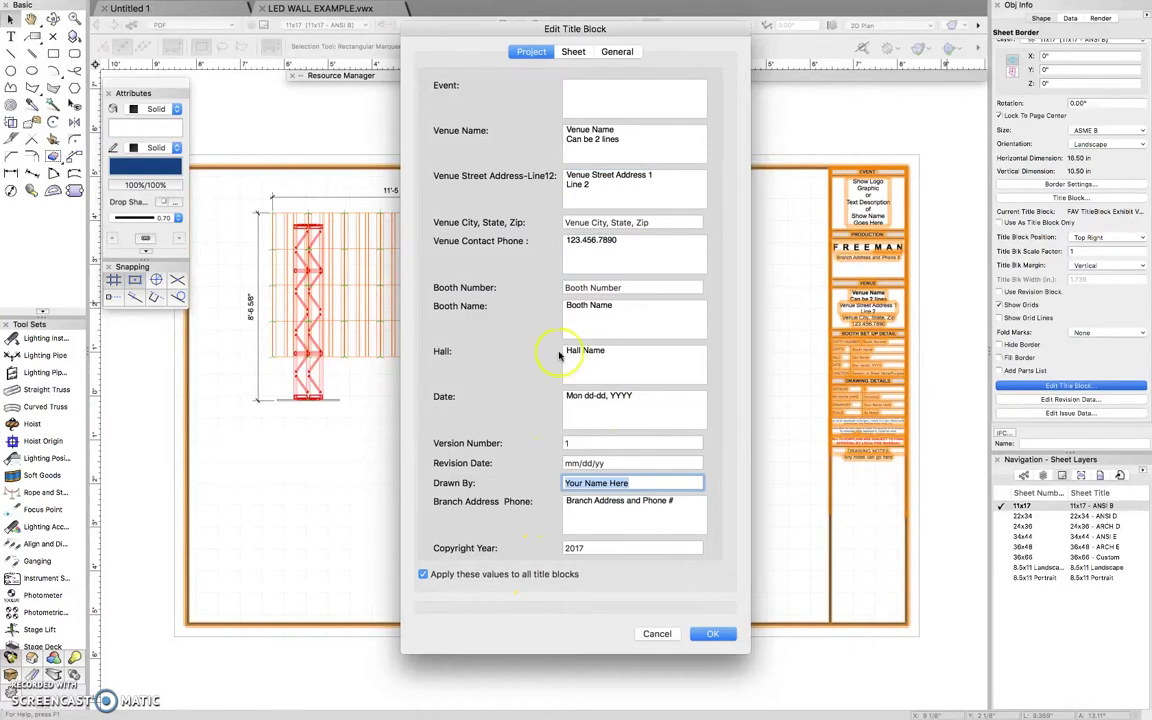
{"action": "left_click", "coordinate": [605, 312]}
{"action": "left_click", "coordinate": [712, 636]}
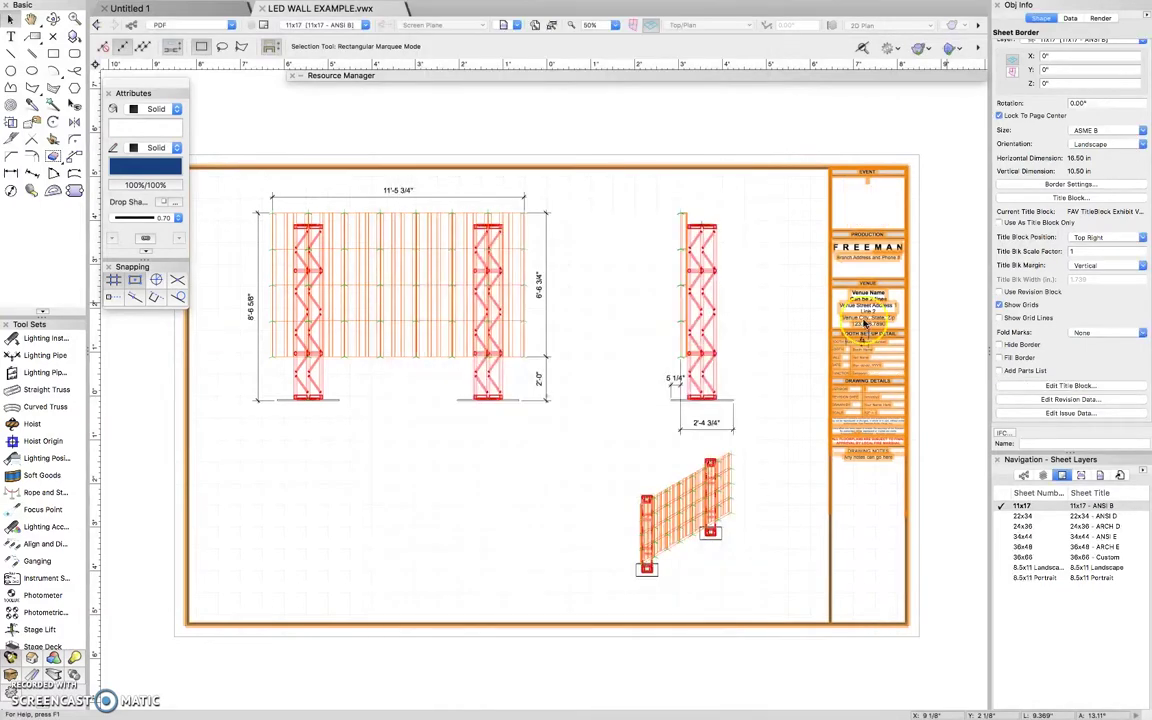
{"action": "left_click", "coordinate": [828, 95]}
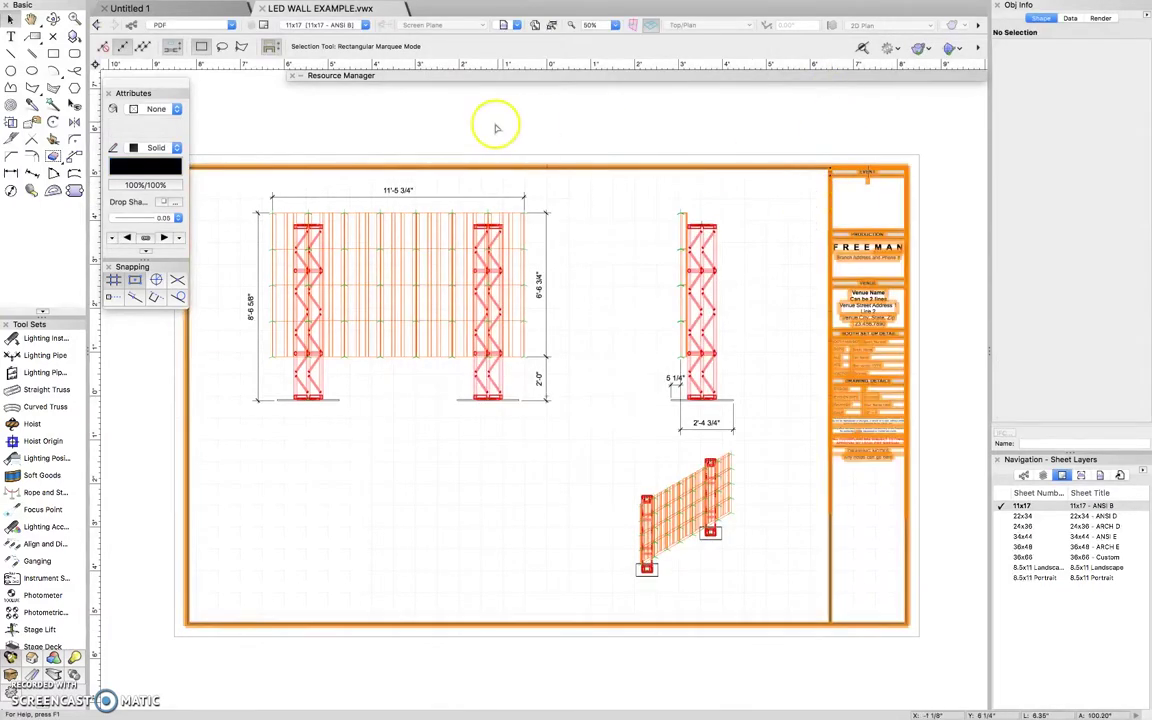
Import the image file jw-marriott03.jpg onto the sheet with JPEG compression.
{"action": "left_click", "coordinate": [117, 7]}
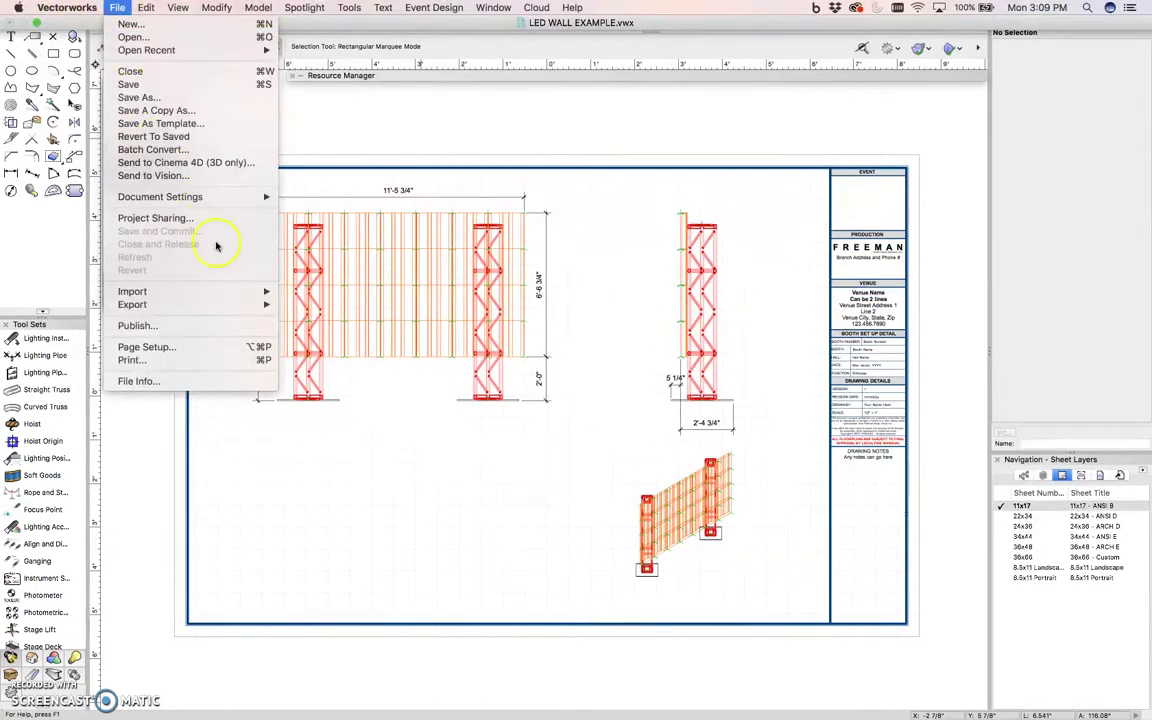
{"action": "mouse_move", "coordinate": [231, 291]}
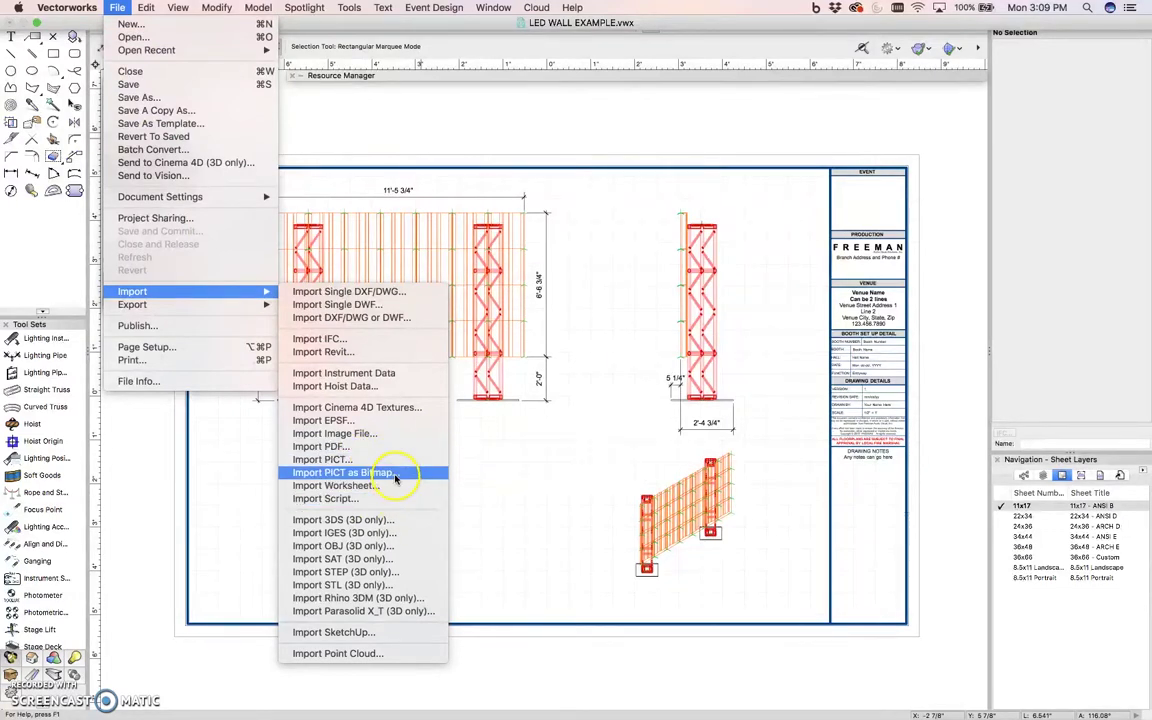
{"action": "left_click", "coordinate": [386, 432]}
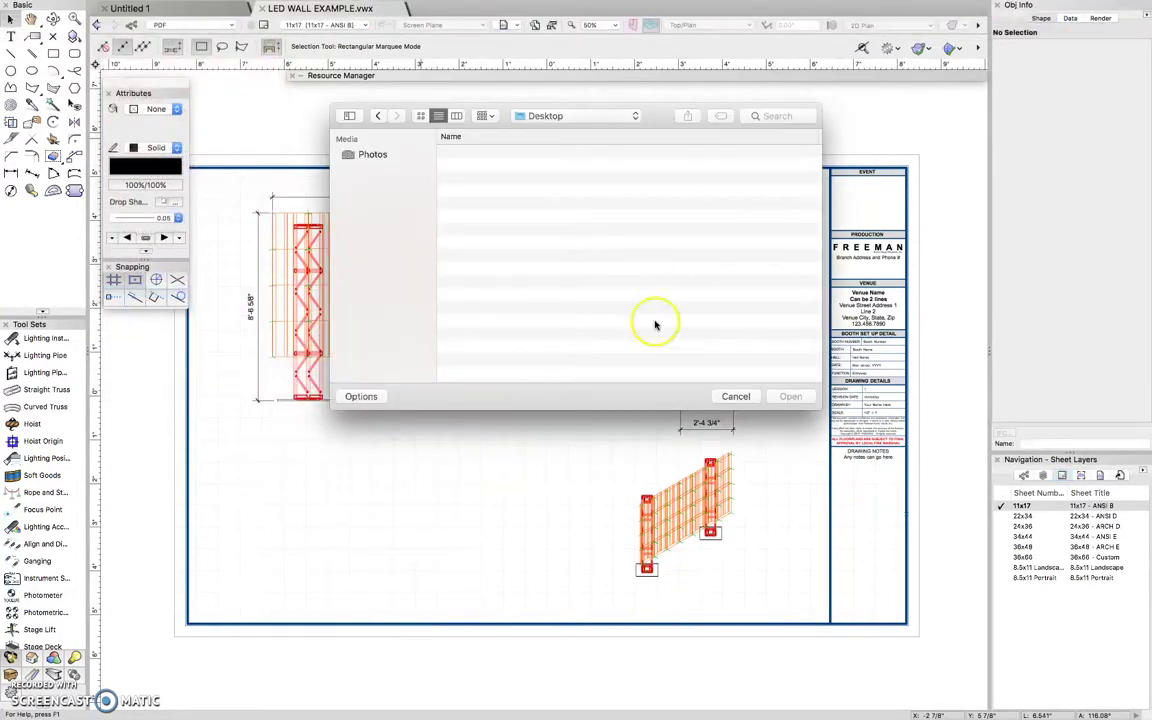
{"action": "double_click", "coordinate": [500, 204]}
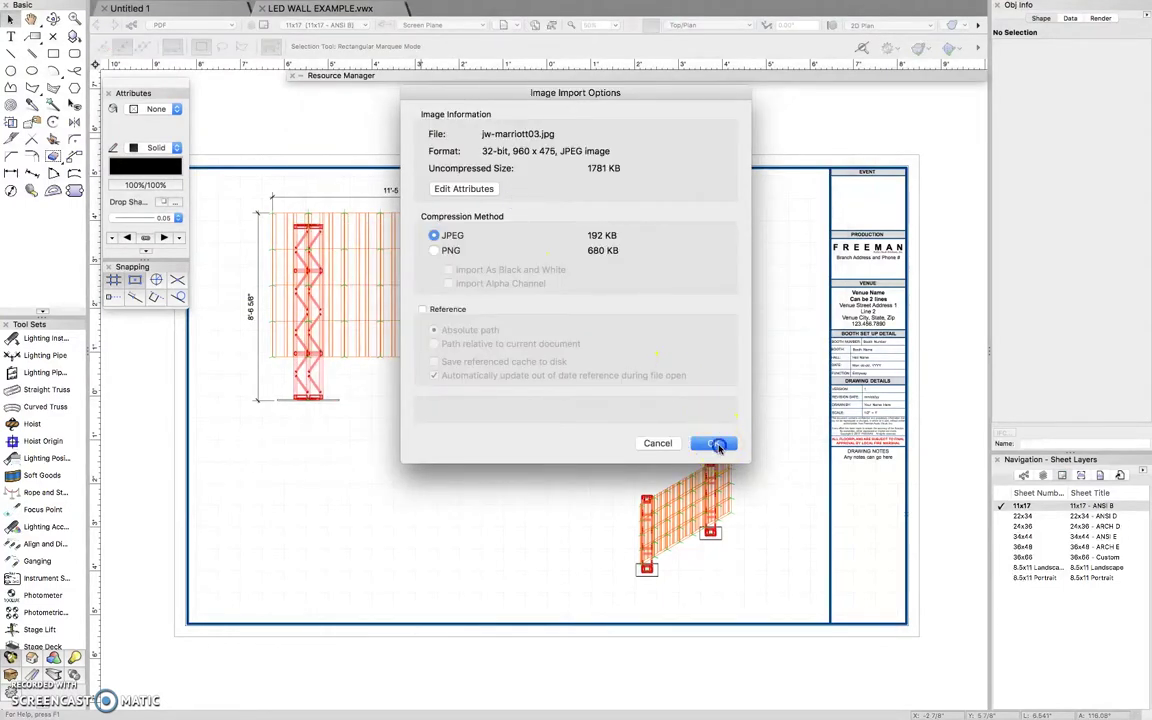
{"action": "left_click", "coordinate": [716, 446]}
{"action": "scroll", "coordinate": [722, 320], "scroll_direction": "down", "scroll_amount": 4}
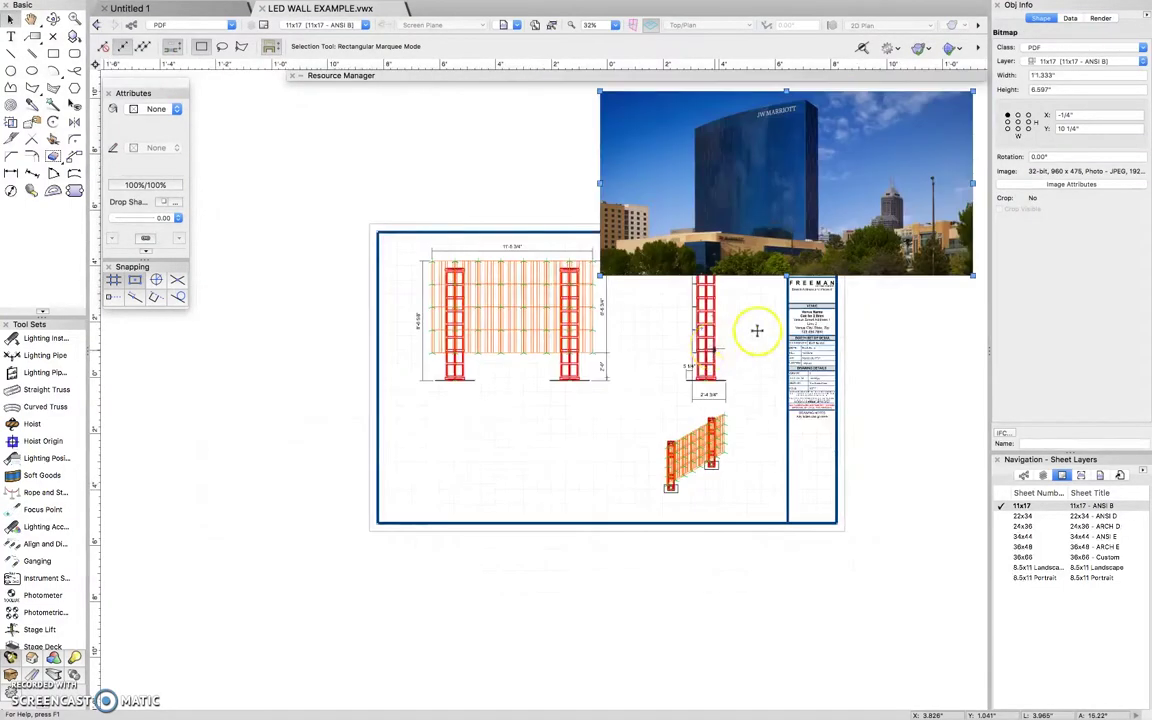
Scale the imported image proportionally to about 1 7/8" wide and move it into the title block's Event box.
{"action": "left_click_drag", "start_coordinate": [972, 91], "coordinate": [651, 251]}
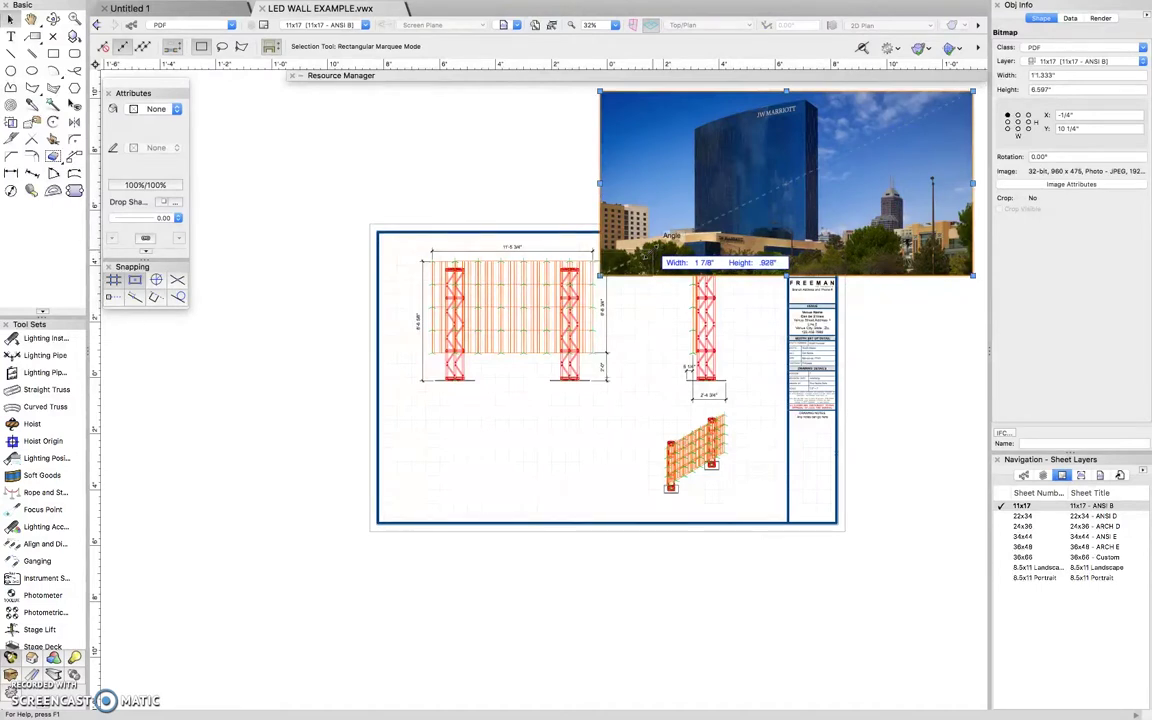
{"action": "left_click_drag", "start_coordinate": [651, 251], "coordinate": [812, 258]}
{"action": "scroll", "coordinate": [850, 260], "scroll_direction": "up", "scroll_amount": 4}
{"action": "scroll", "coordinate": [845, 255], "scroll_direction": "up", "scroll_amount": 3}
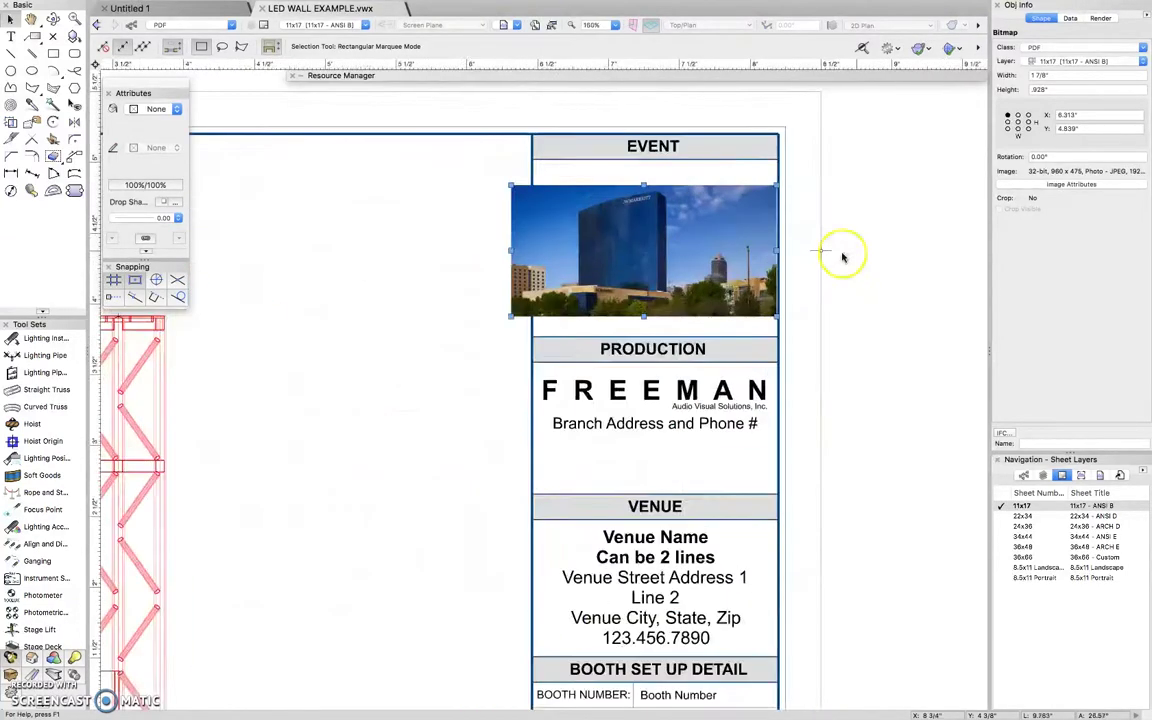
{"action": "scroll", "coordinate": [692, 225], "scroll_direction": "up", "scroll_amount": 2}
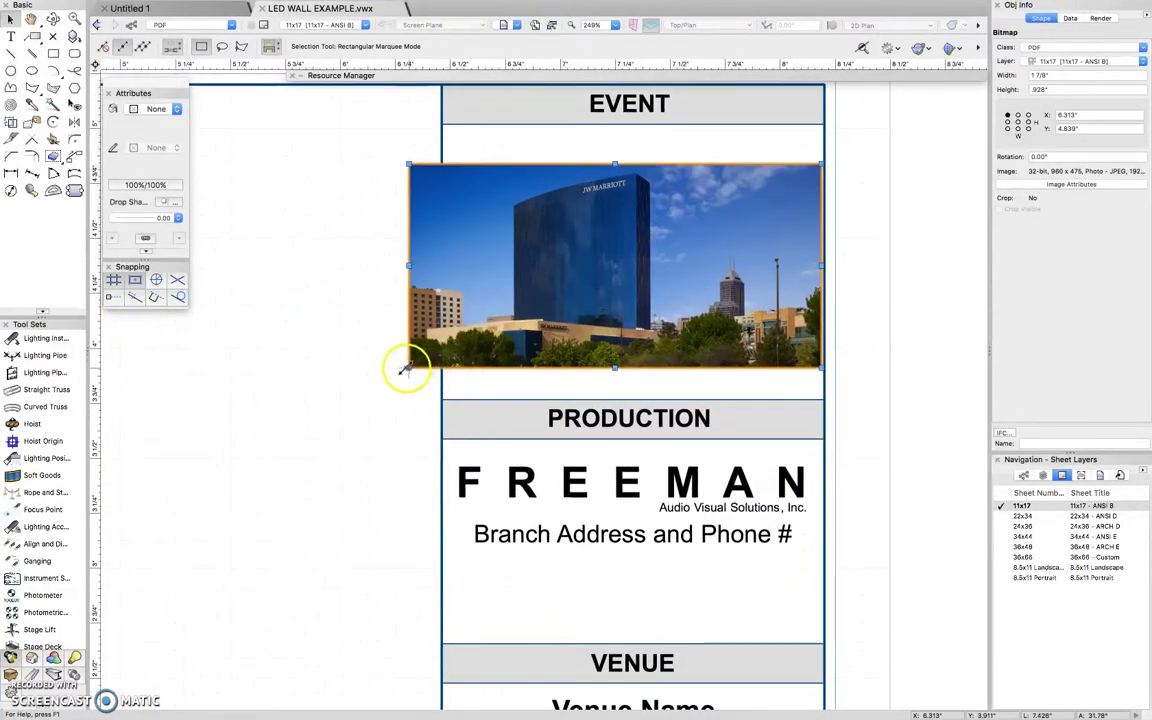
Shrink the image proportionally to about 1.59" wide, nudge it left within the Event box, and deselect it.
{"action": "left_click_drag", "start_coordinate": [409, 367], "coordinate": [466, 340]}
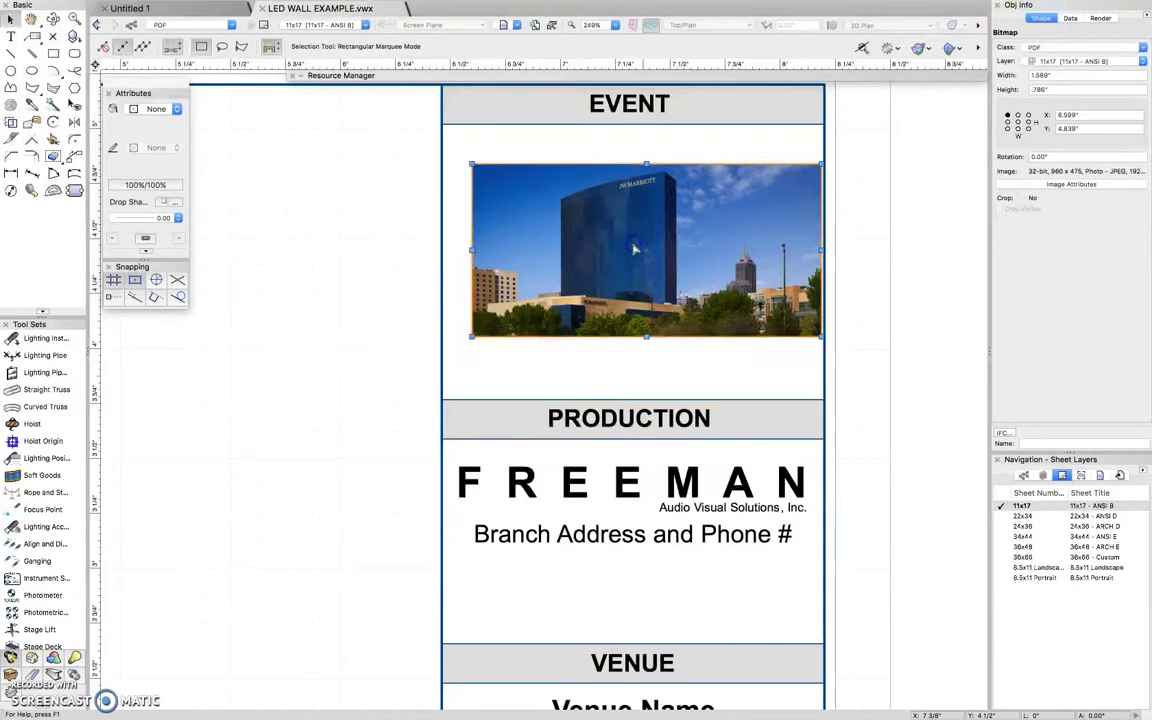
{"action": "key", "text": "Left"}
{"action": "key", "text": "Left"}
{"action": "key", "text": "Left"}
{"action": "key", "text": "Left"}
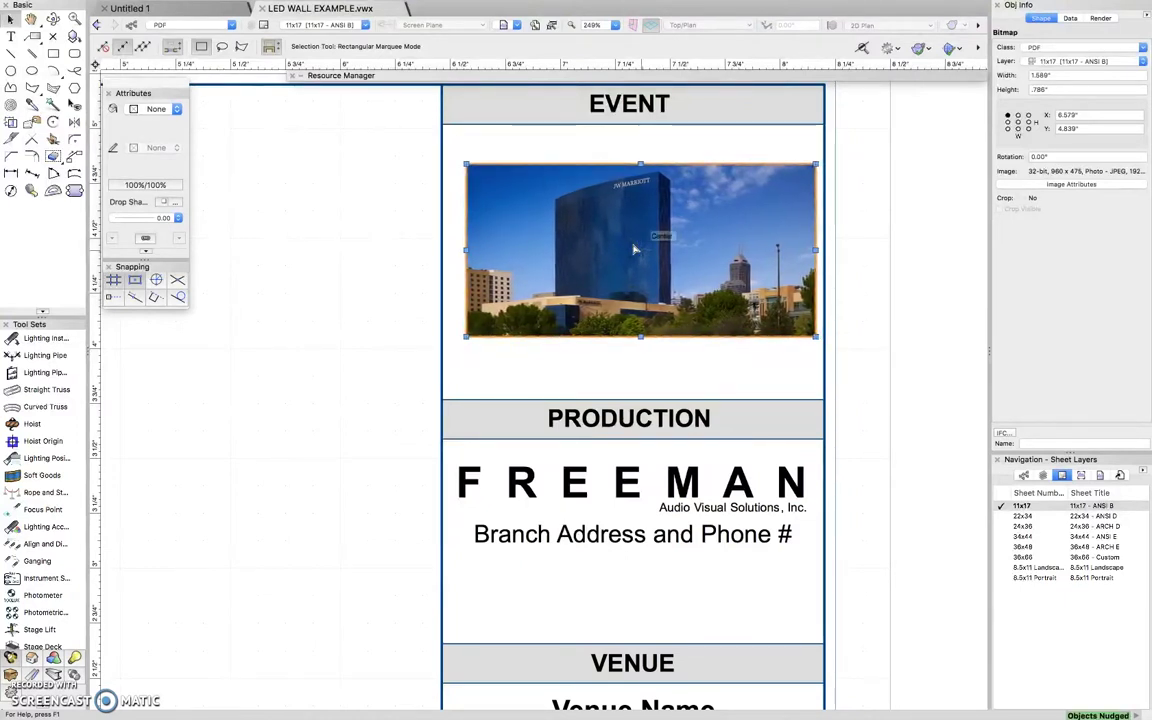
{"action": "left_click", "coordinate": [650, 237]}
{"action": "left_click", "coordinate": [968, 254]}
{"action": "scroll", "coordinate": [966, 258], "scroll_direction": "down", "scroll_amount": 8}
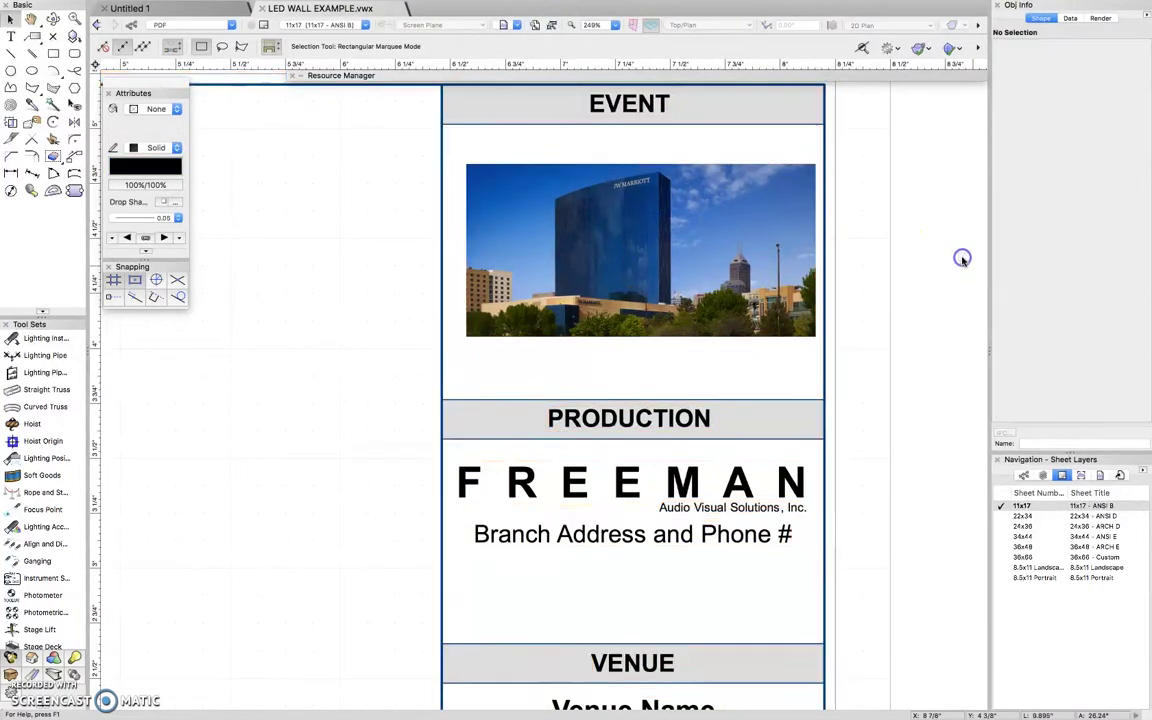
Export the 11x17 sheet's whole printable area as a one-page PDF at 300 DPI, saved as LED WALL EXAMPLE on the Desktop.
{"action": "scroll", "coordinate": [963, 262], "scroll_direction": "down", "scroll_amount": 2}
{"action": "left_click", "coordinate": [334, 126]}
{"action": "left_click", "coordinate": [117, 7]}
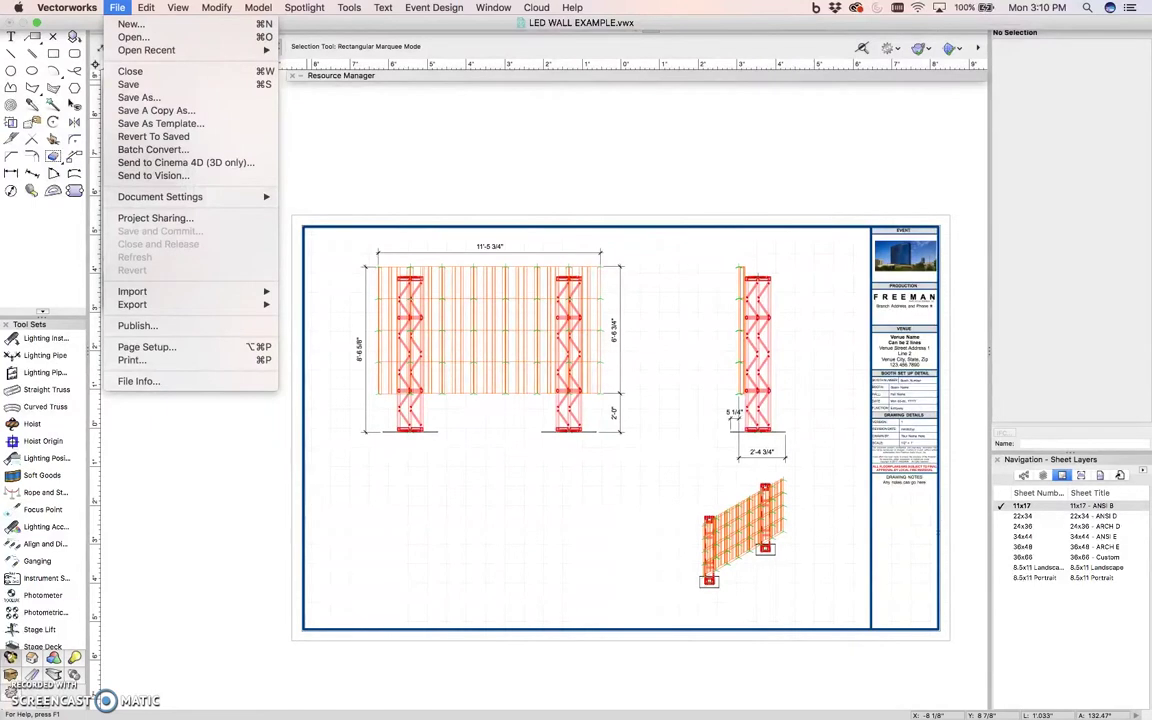
{"action": "mouse_move", "coordinate": [144, 305]}
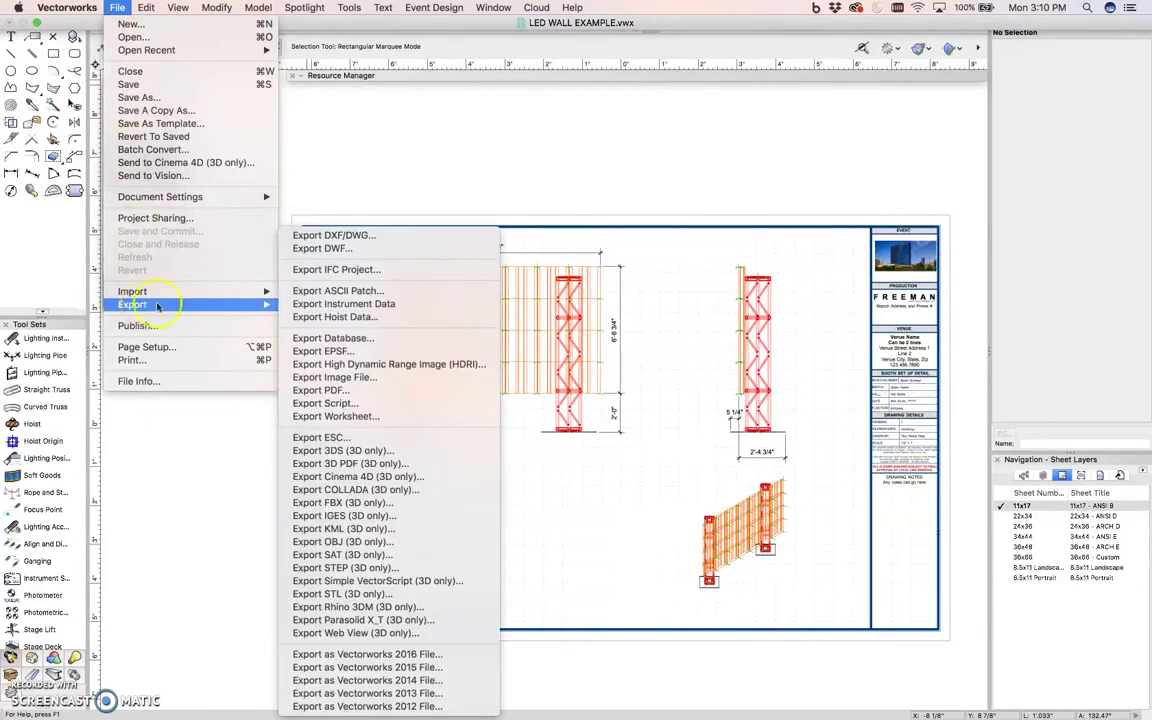
{"action": "left_click", "coordinate": [388, 390]}
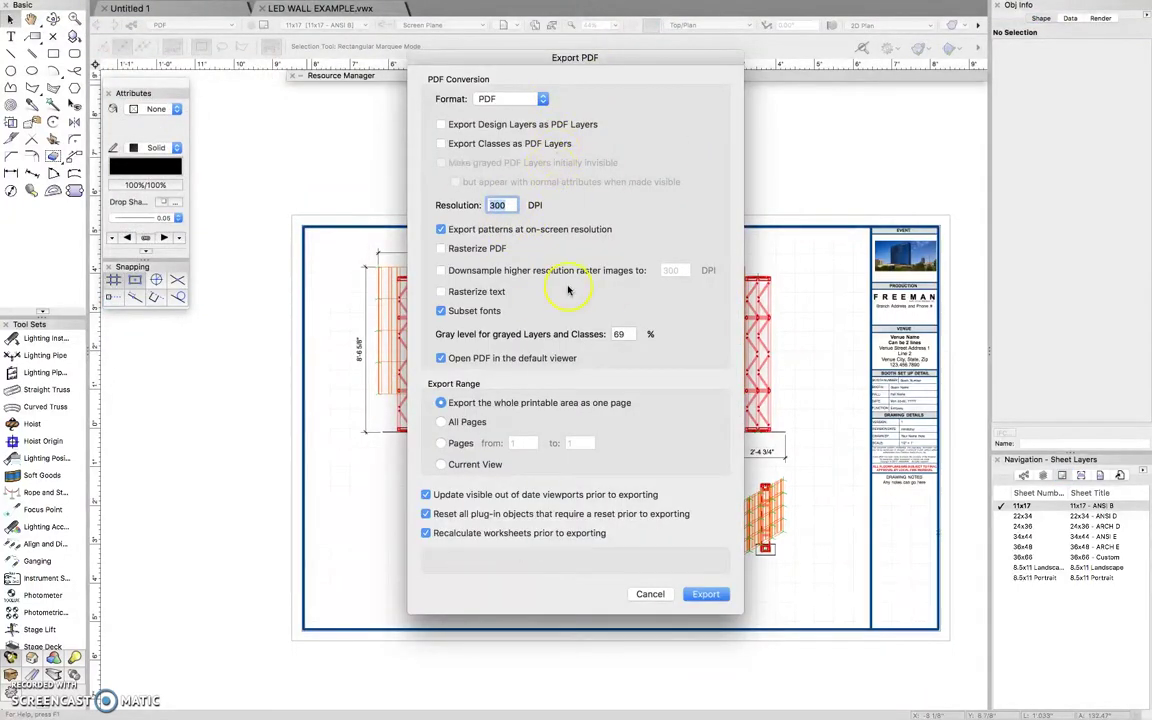
{"action": "left_click", "coordinate": [705, 595]}
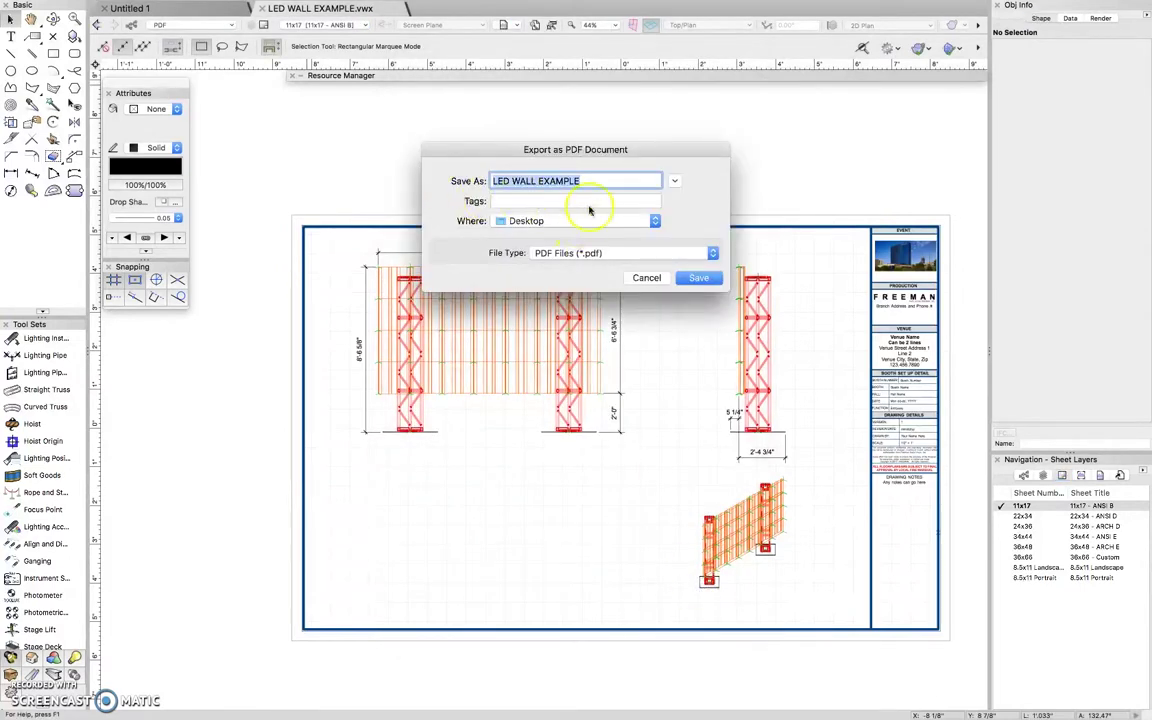
{"action": "left_click", "coordinate": [690, 270]}
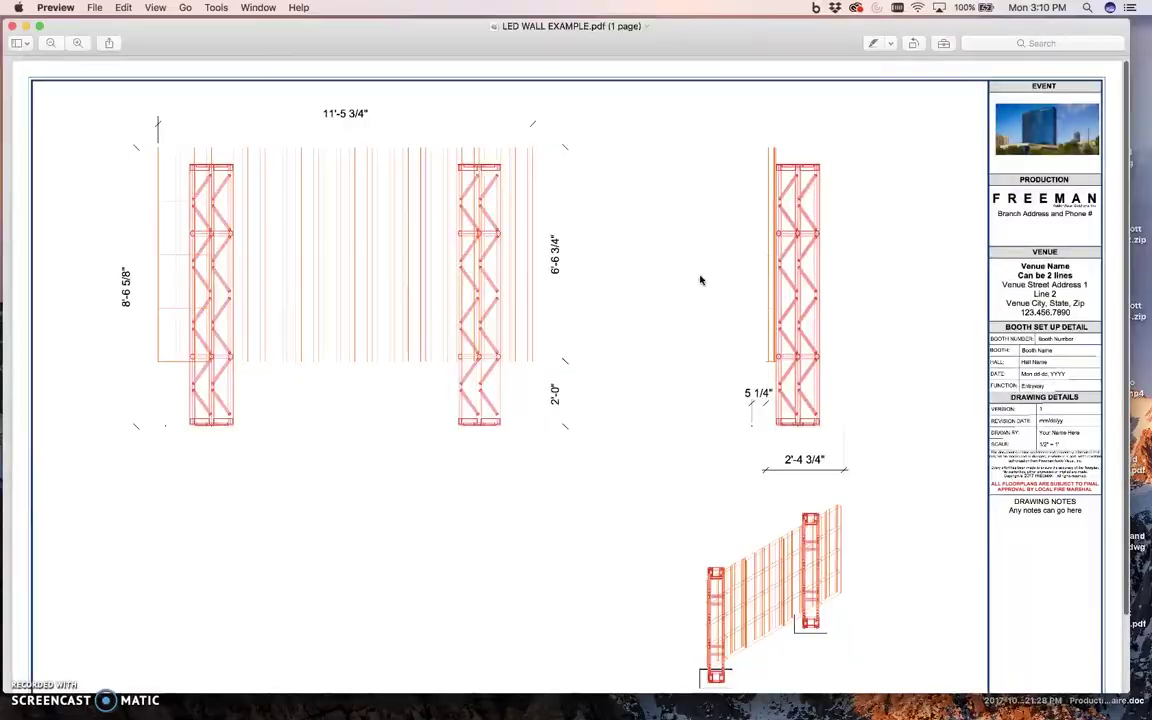
{"action": "key", "text": "ctrl+Right"}
{"action": "key", "text": "ctrl+Right"}
{"action": "key", "text": "ctrl+Right"}
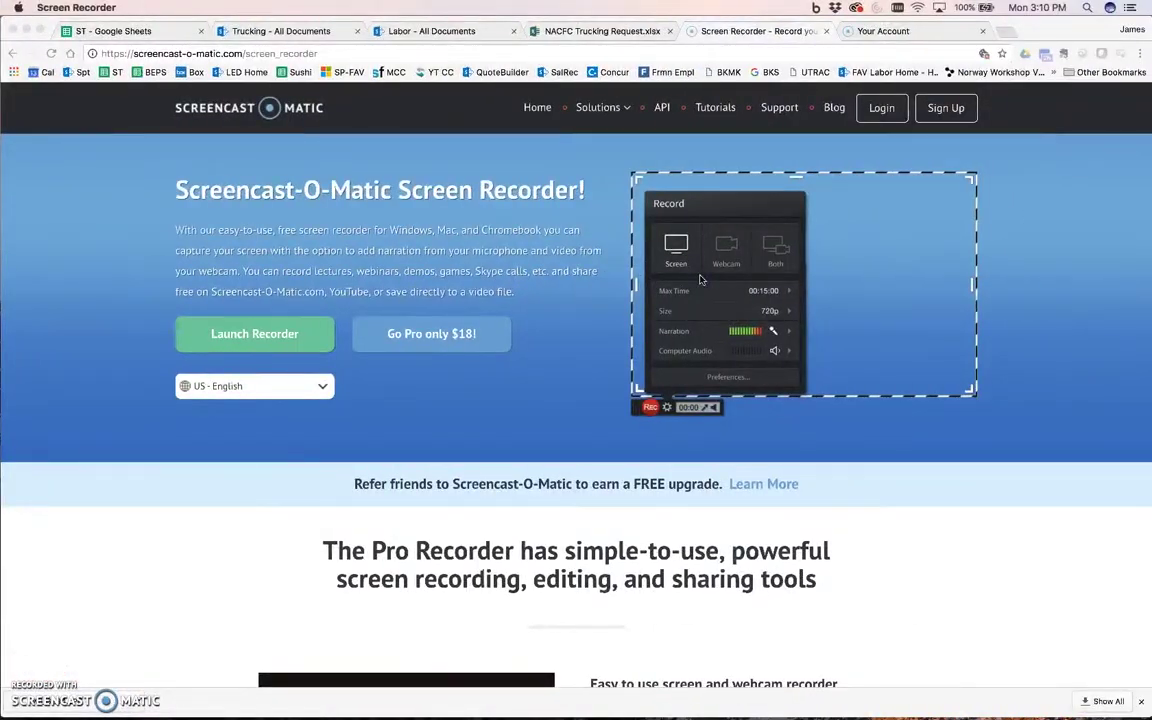
{"action": "key", "text": "ctrl+Left"}
{"action": "key", "text": "ctrl+Left"}
{"action": "key", "text": "ctrl+Left"}
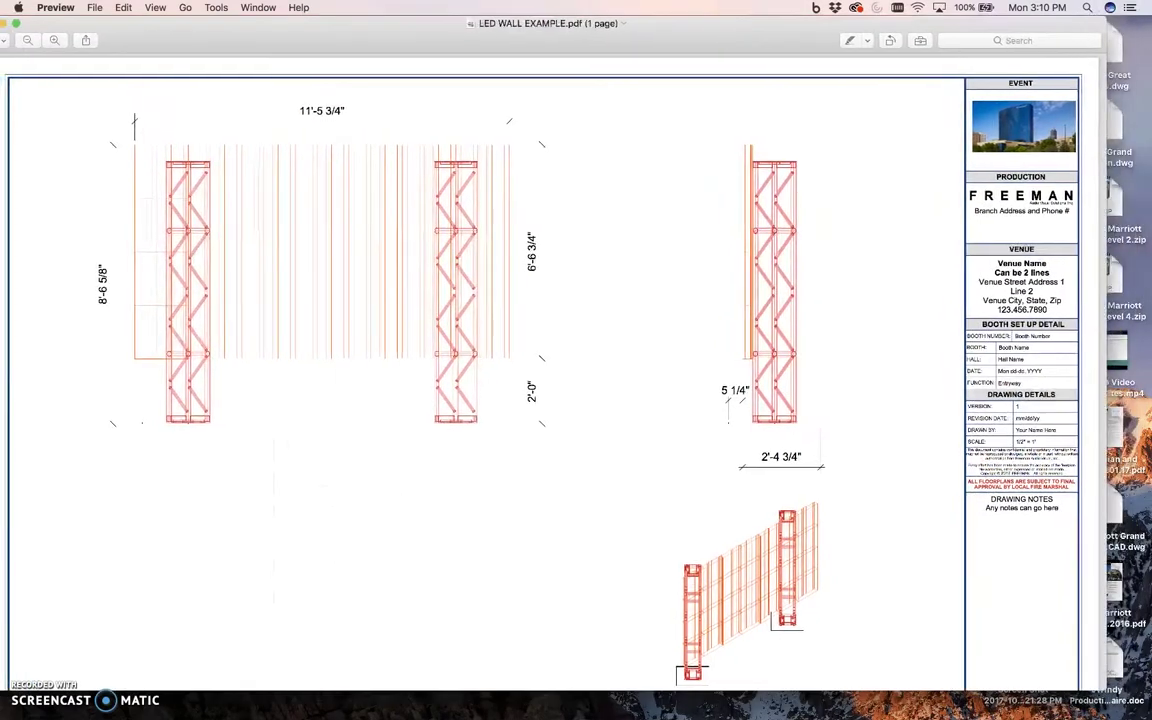
Check the viewports, dimensions and title block in the exported LED WALL EXAMPLE.pdf, quit Preview and return to the Vectorworks sheet.
{"action": "scroll", "coordinate": [640, 200], "scroll_direction": "down", "scroll_amount": 4}
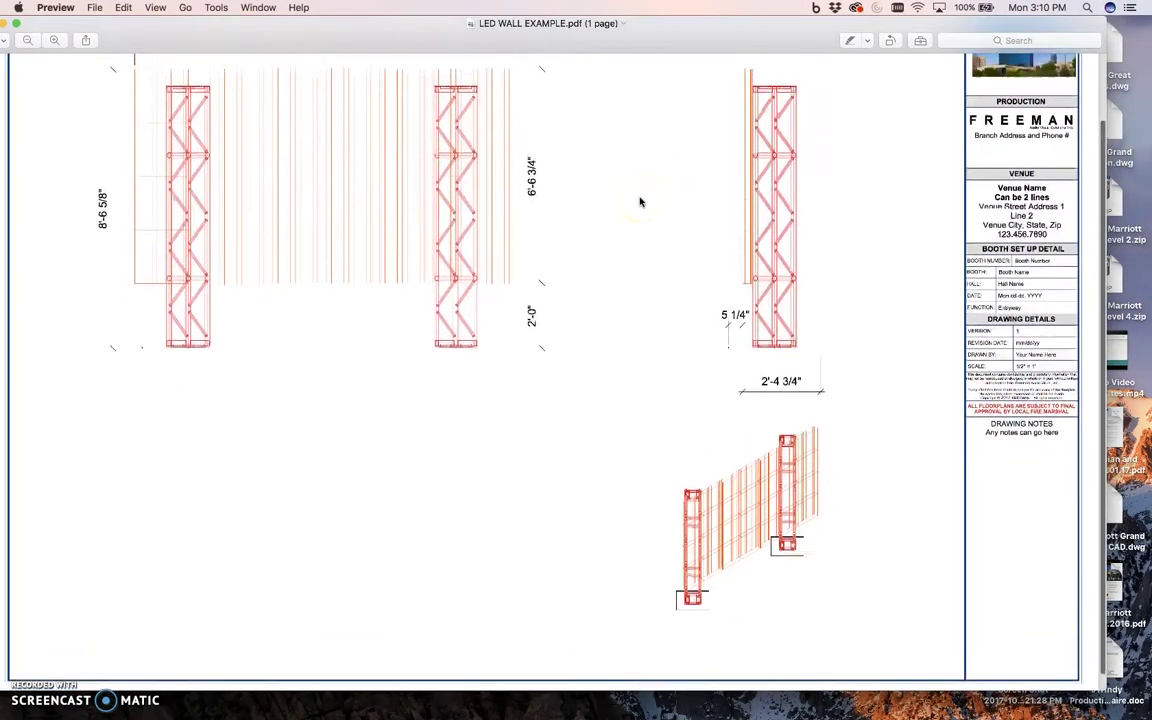
{"action": "scroll", "coordinate": [640, 201], "scroll_direction": "up", "scroll_amount": 4}
{"action": "left_click", "coordinate": [688, 89]}
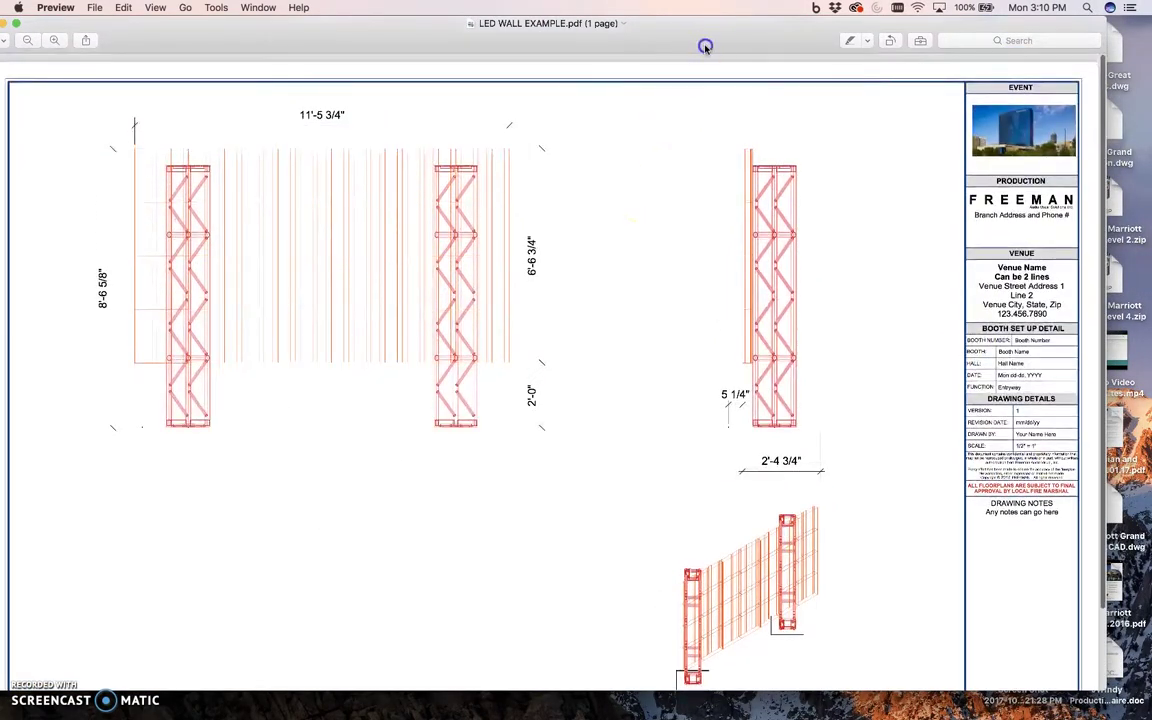
{"action": "left_click_drag", "start_coordinate": [705, 47], "coordinate": [743, 31]}
{"action": "key", "text": "ctrl+Left"}
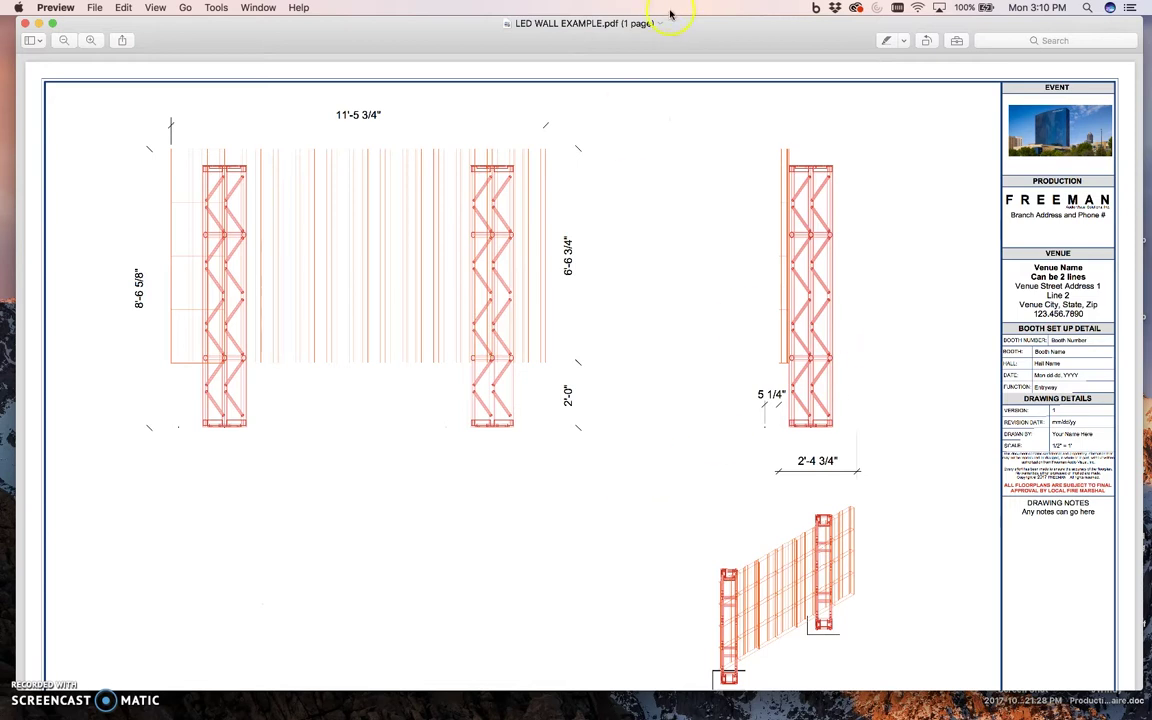
{"action": "left_click_drag", "start_coordinate": [679, 31], "coordinate": [686, 31]}
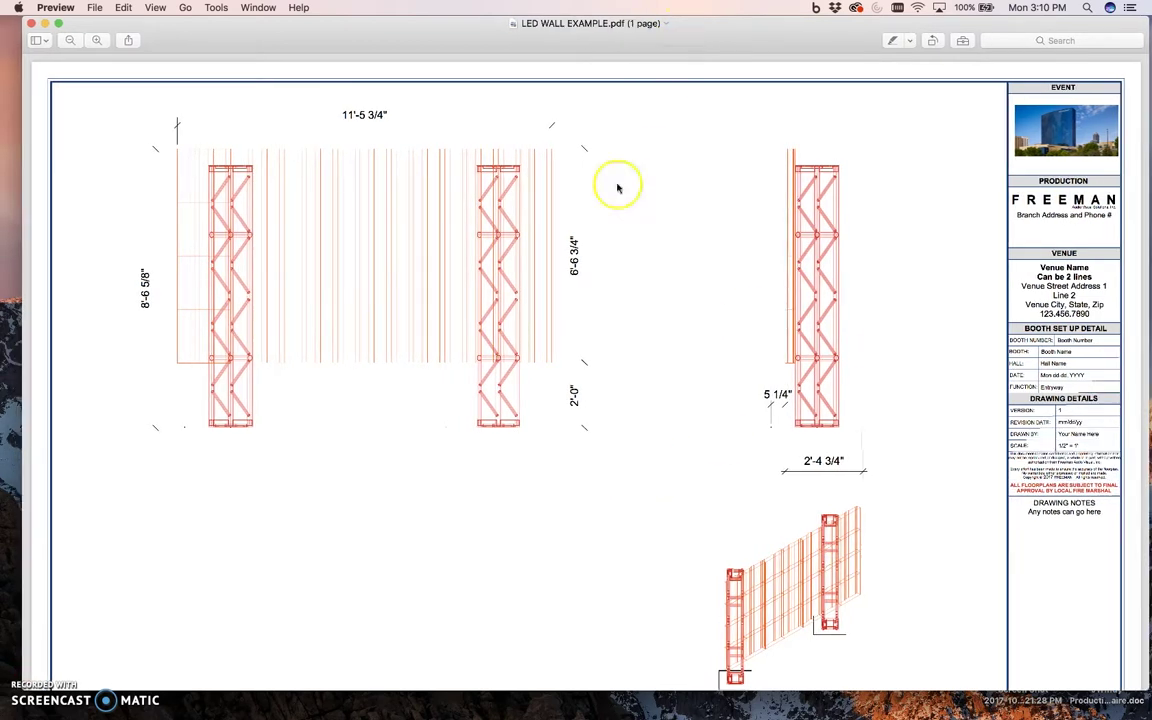
{"action": "left_click_drag", "start_coordinate": [761, 26], "coordinate": [751, 26]}
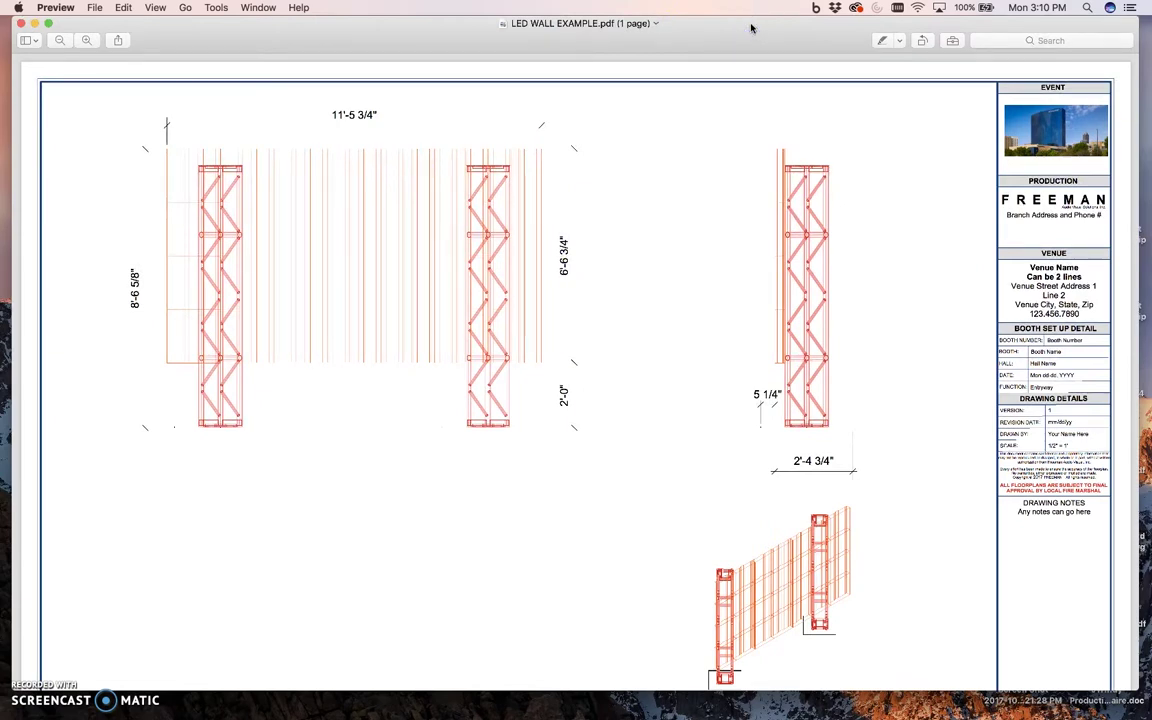
{"action": "key", "text": "super+q"}
{"action": "left_click", "coordinate": [694, 164]}
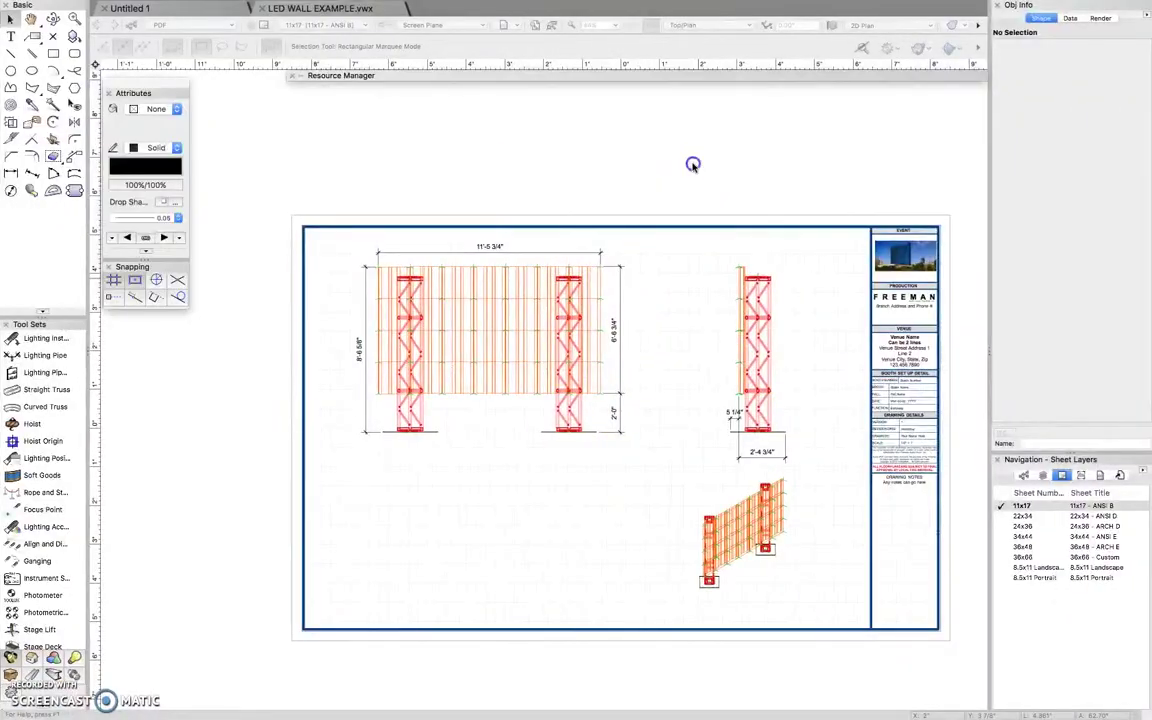
{"action": "key", "text": "ctrl+Right"}
{"action": "key", "text": "ctrl+Right"}
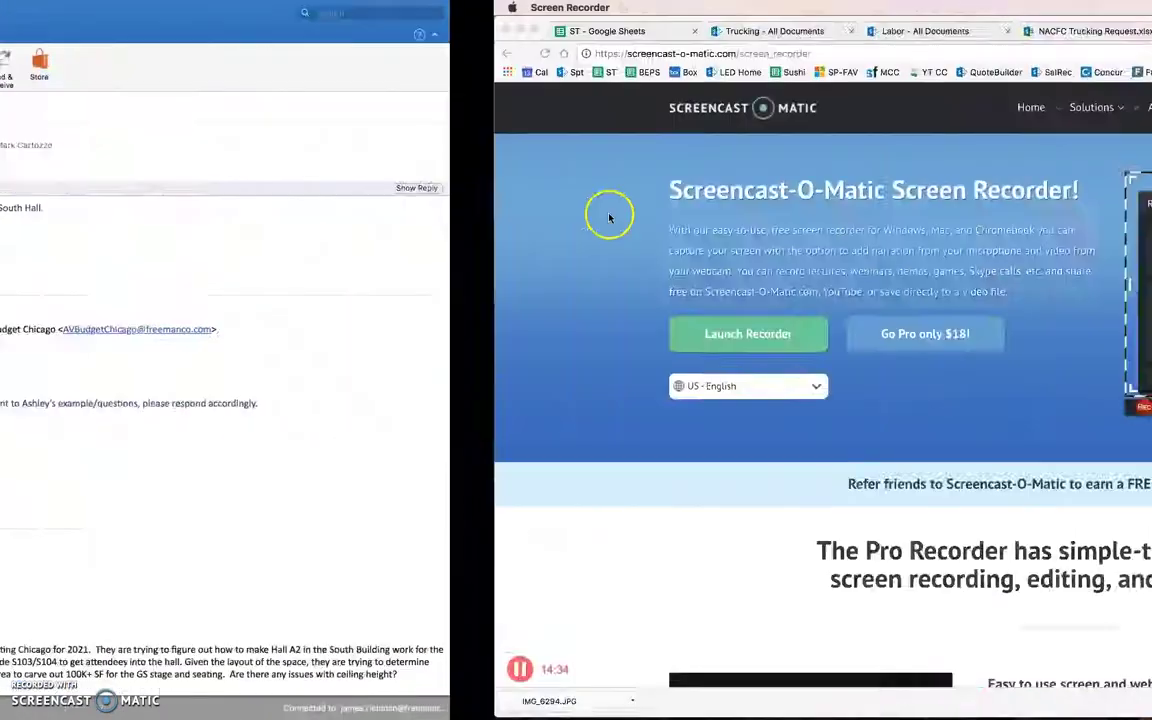